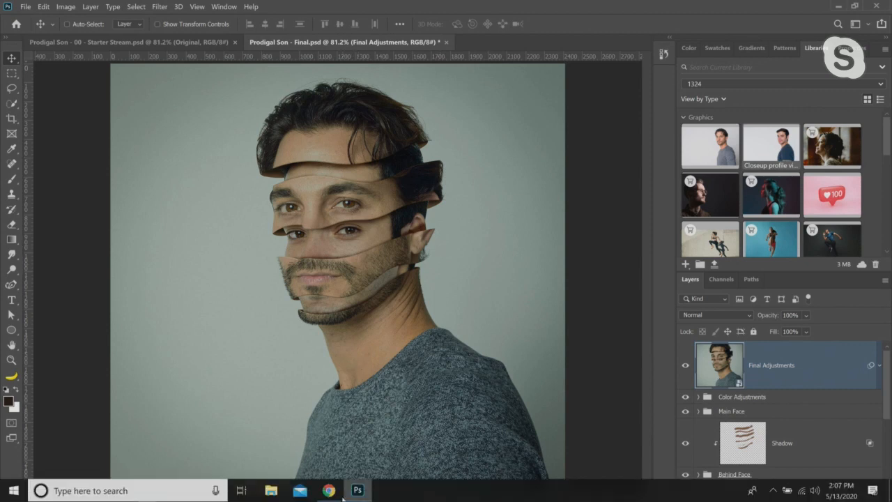
# Step: Switch to Chrome and look through the uploaded videos of the Photoshop Training Channel on YouTube
pyautogui.click(341, 495)
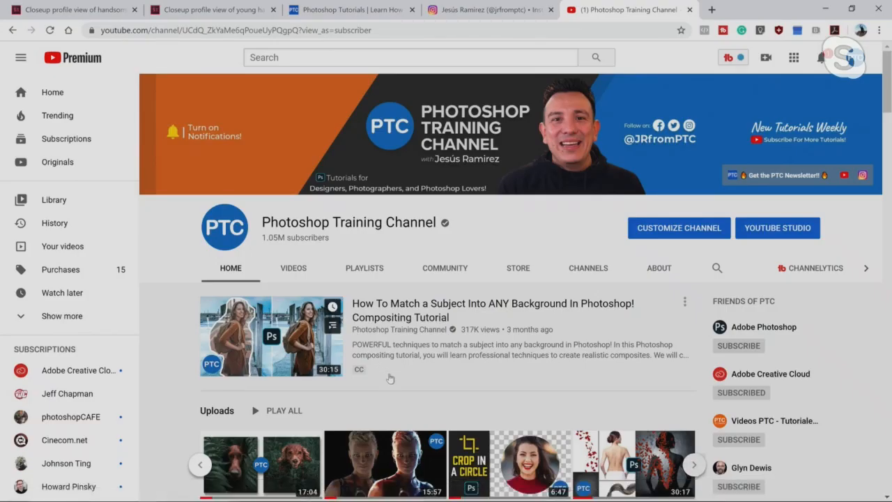
pyautogui.scroll(-5, 379, 369)
pyautogui.scroll(5, 388, 392)
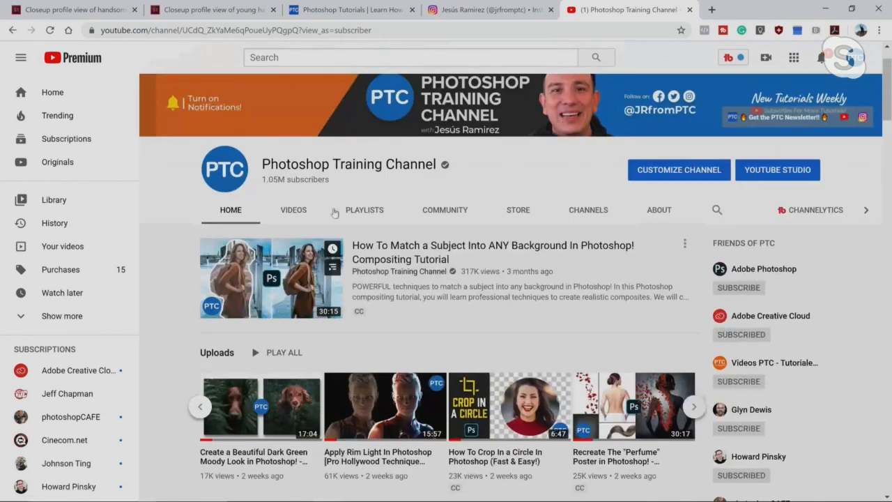
pyautogui.click(293, 211)
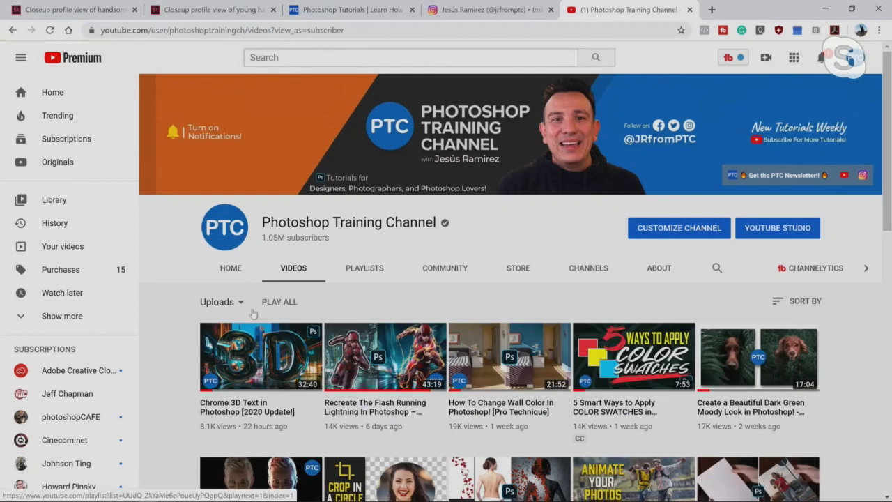
pyautogui.scroll(-2, 265, 310)
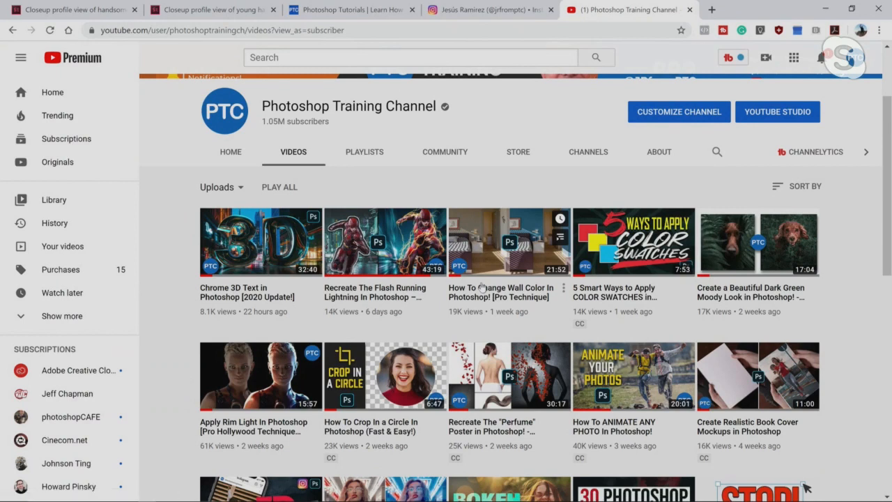
pyautogui.scroll(2, 376, 250)
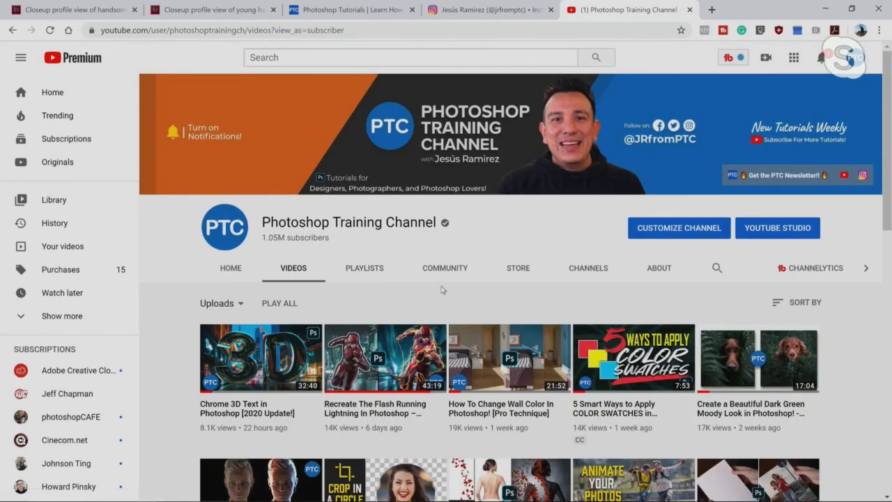
# Step: Examine the two Adobe Stock pages with the closeup profile photos of the Hispanic man and the Persian man
pyautogui.click(109, 11)
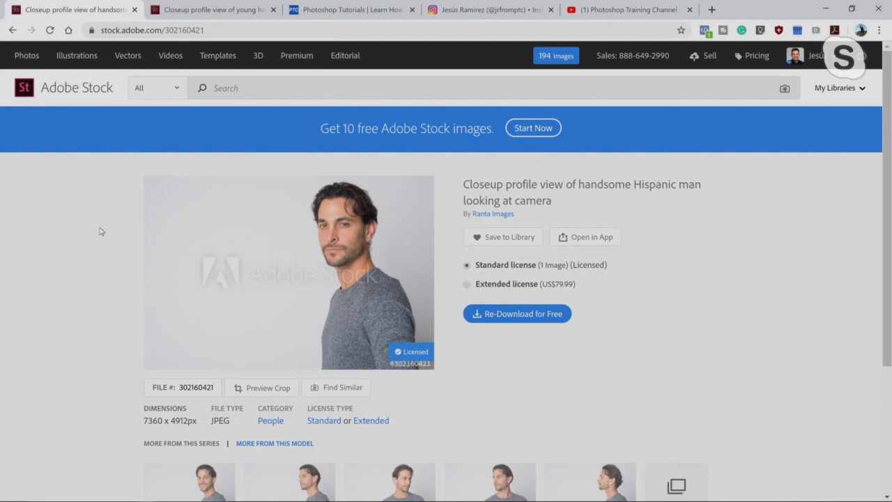
pyautogui.scroll(-1, 99, 231)
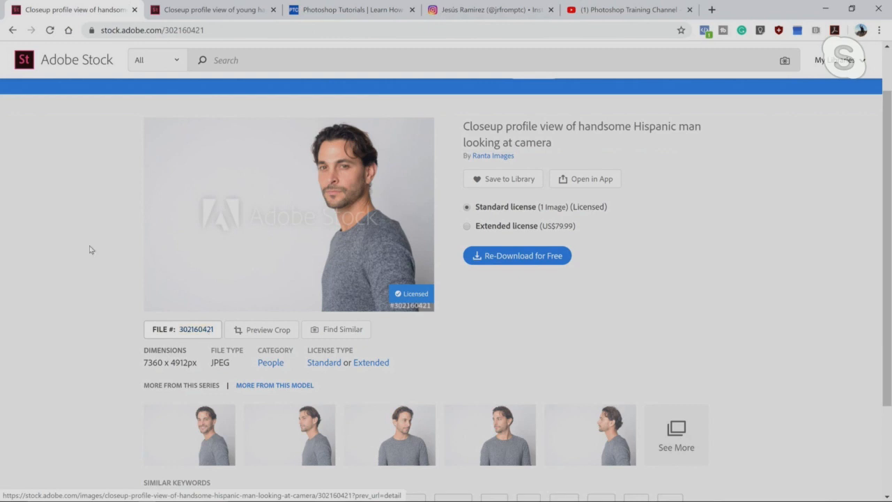
pyautogui.scroll(1, 177, 246)
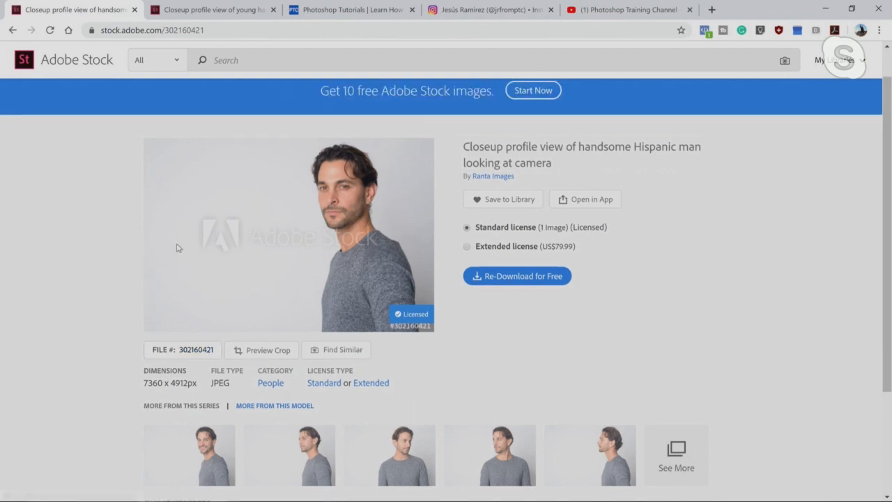
pyautogui.click(216, 10)
pyautogui.scroll(-1, 106, 283)
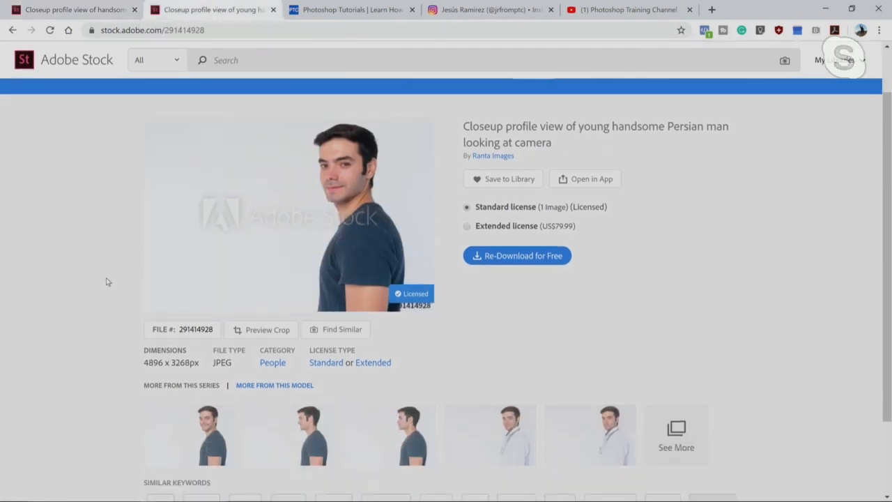
pyautogui.click(224, 60)
pyautogui.click(89, 200)
pyautogui.scroll(-1, 105, 265)
pyautogui.scroll(2, 105, 265)
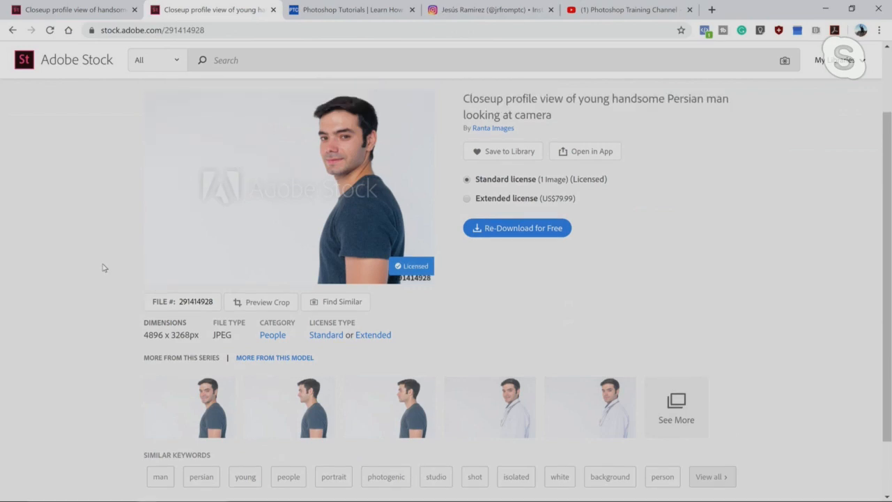
# Step: Switch back to Photoshop, bring up the document Prodigal Son - 00 - Starter Stream.psd and show the layer's properties
pyautogui.click(824, 9)
pyautogui.click(183, 43)
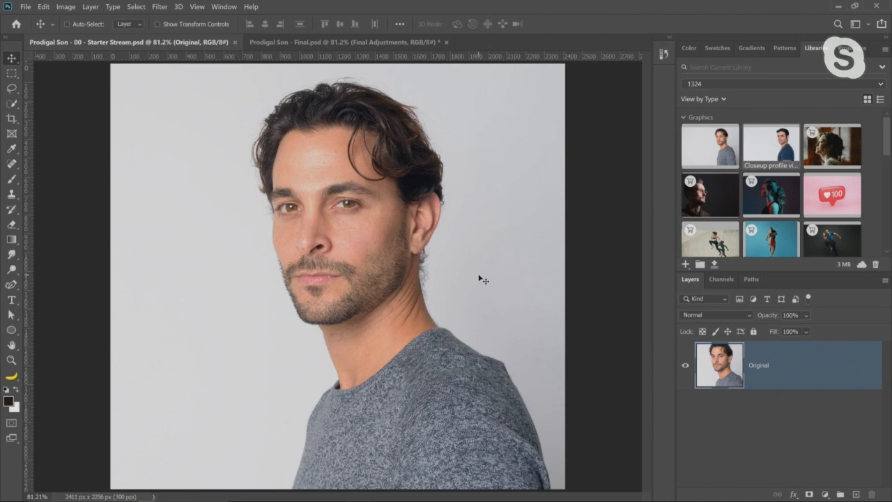
pyautogui.click(787, 48)
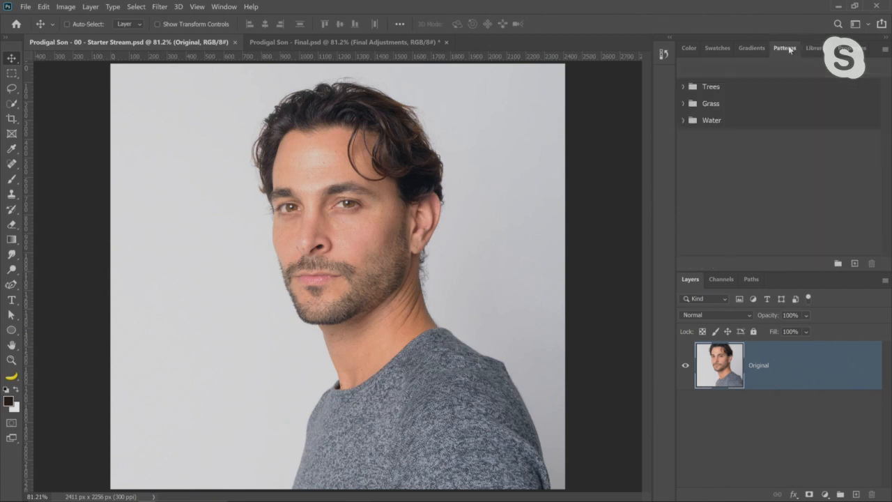
pyautogui.click(813, 48)
pyautogui.click(846, 48)
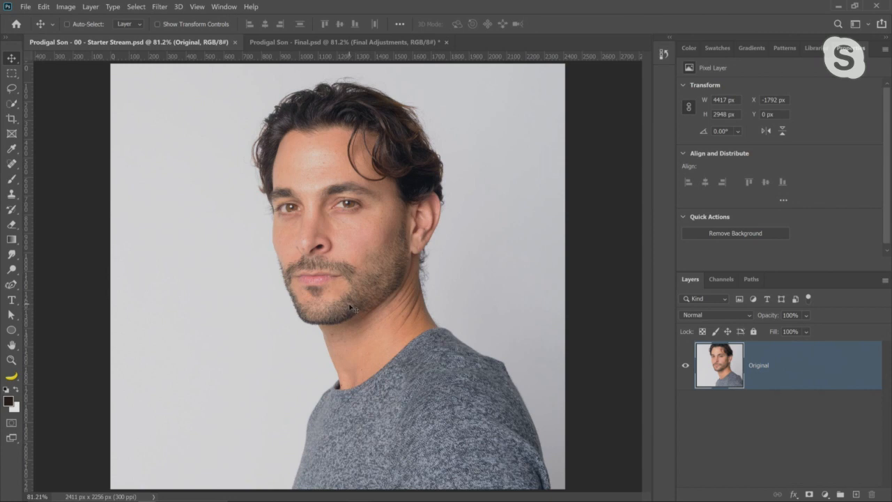
# Step: Select the man in the Original layer automatically with the Select Subject command
pyautogui.click(14, 102)
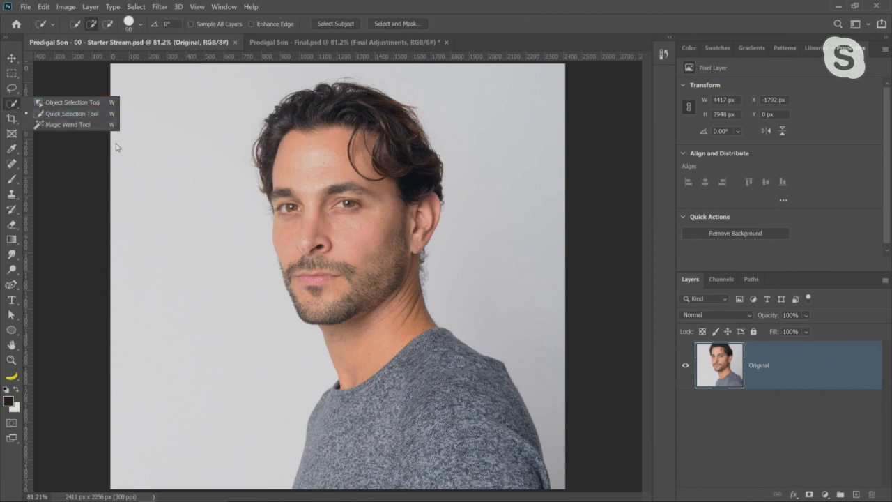
pyautogui.click(136, 6)
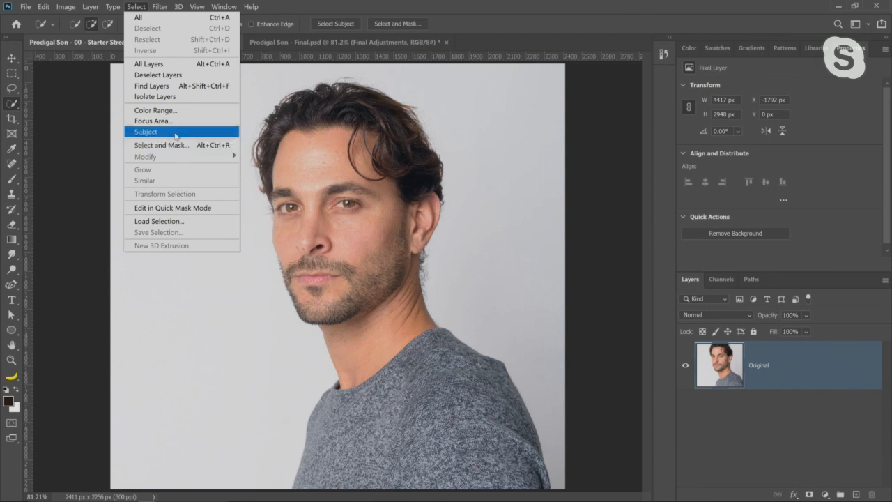
pyautogui.click(175, 132)
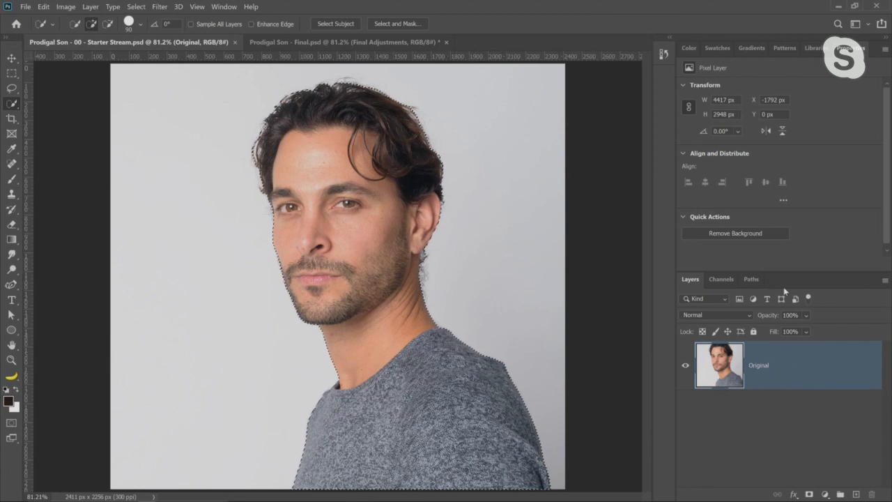
# Step: Convert the selection of the man into a work path with a tolerance of 6 pixels
pyautogui.click(763, 279)
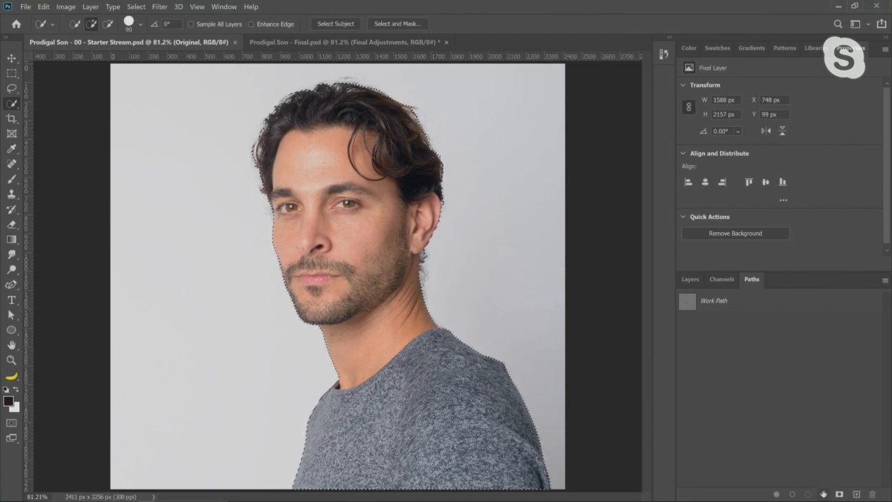
pyautogui.click(824, 491)
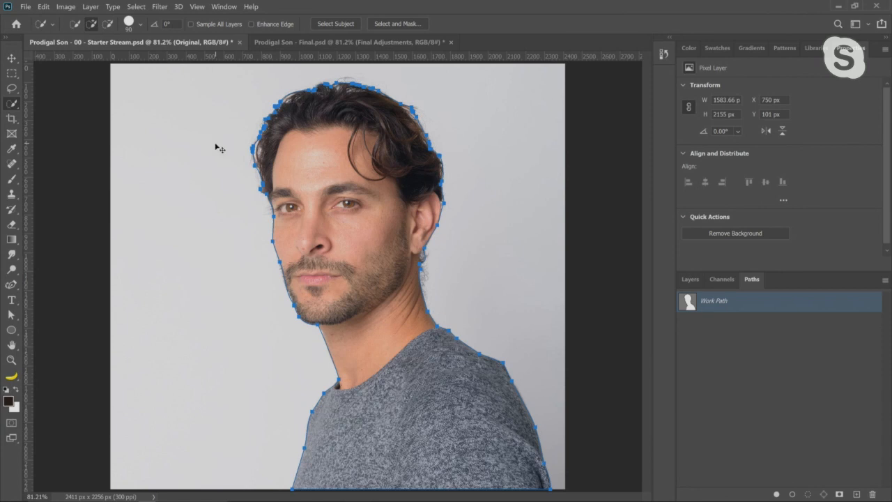
pyautogui.hotkey('ctrl', 'Return')
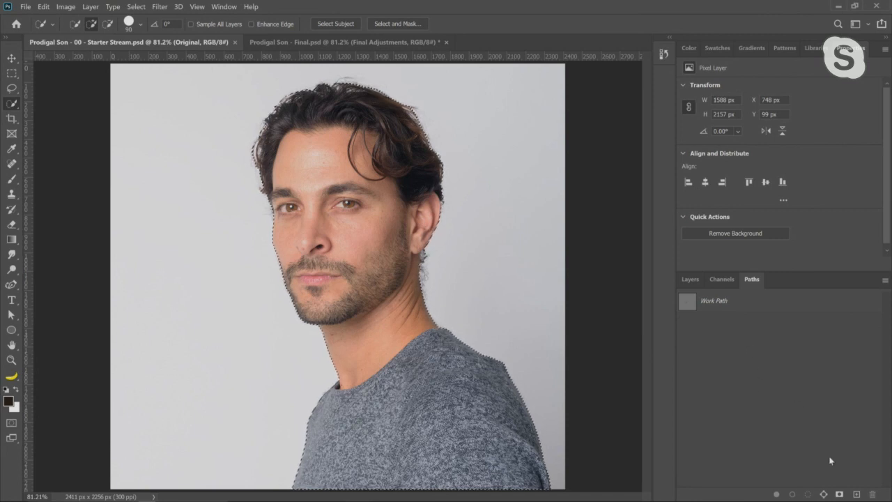
pyautogui.keyDown('alt'); pyautogui.click(824, 494); pyautogui.keyUp('alt')
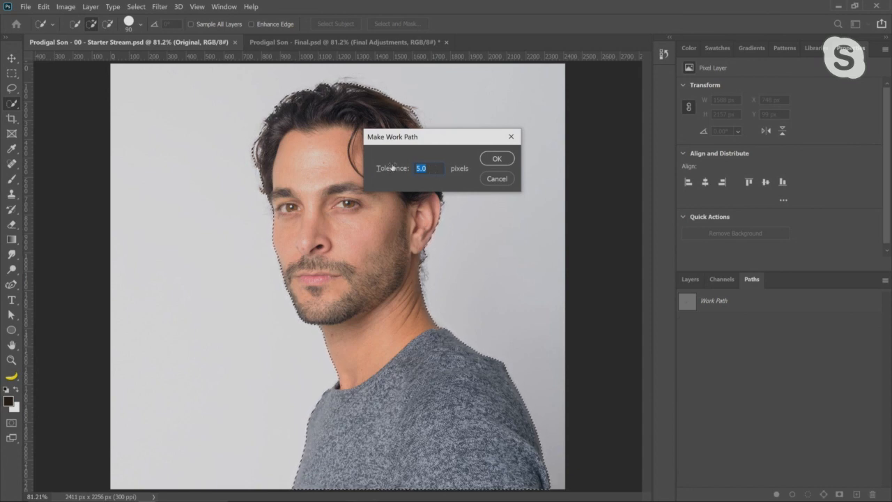
pyautogui.write('6')
pyautogui.click(497, 158)
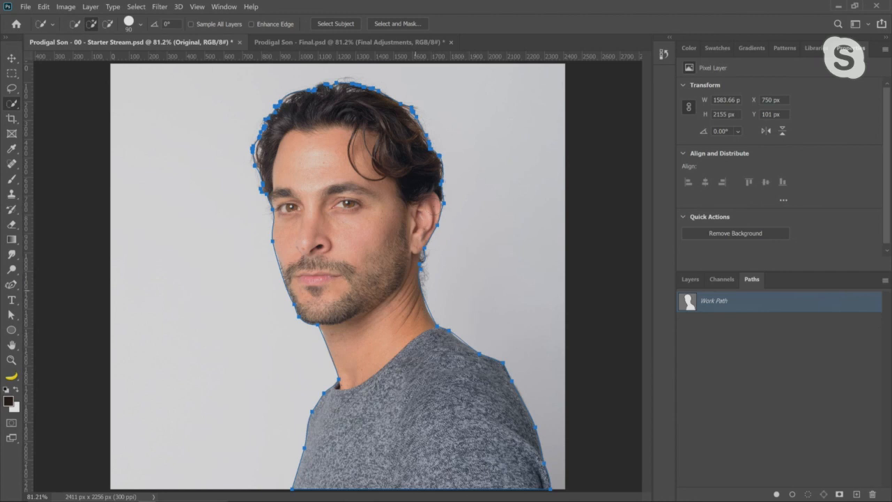
# Step: Duplicate the Original layer and apply the work path to the copy as a vector mask
pyautogui.click(689, 279)
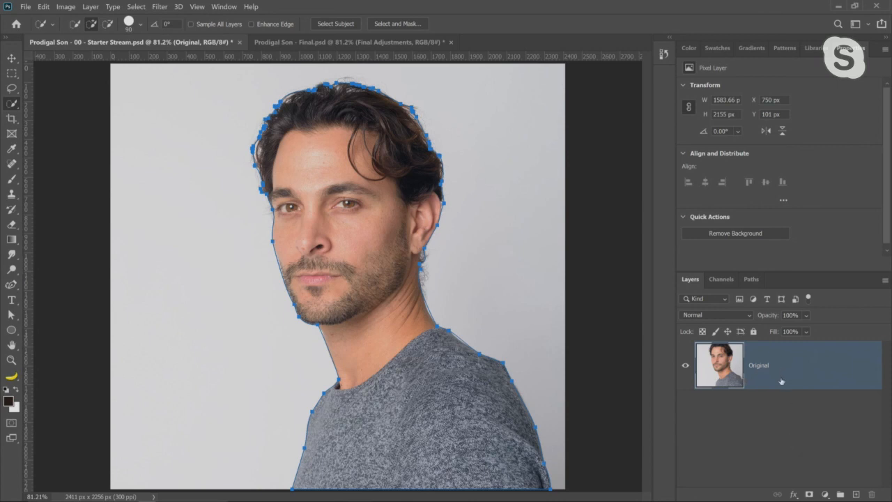
pyautogui.moveTo(781, 381); pyautogui.dragTo(856, 494)
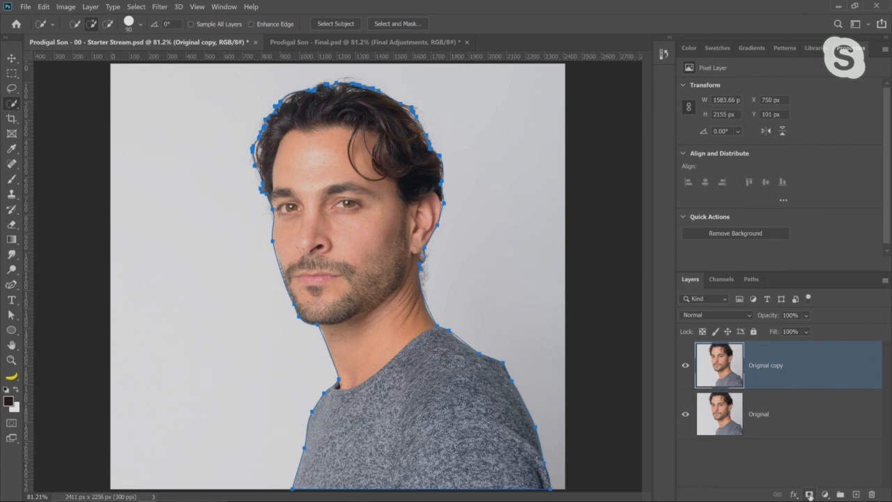
pyautogui.click(809, 495)
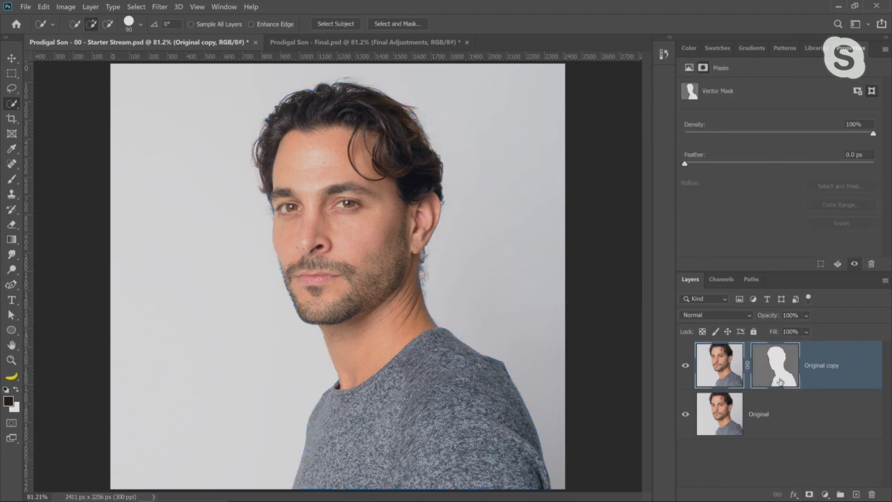
# Step: Hide the Original layer to check the masked copy against transparency
pyautogui.click(685, 415)
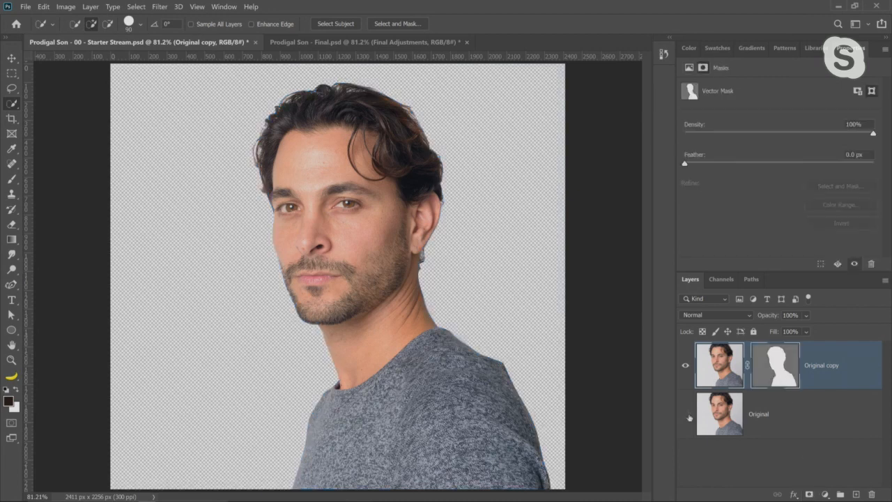
pyautogui.click(686, 415)
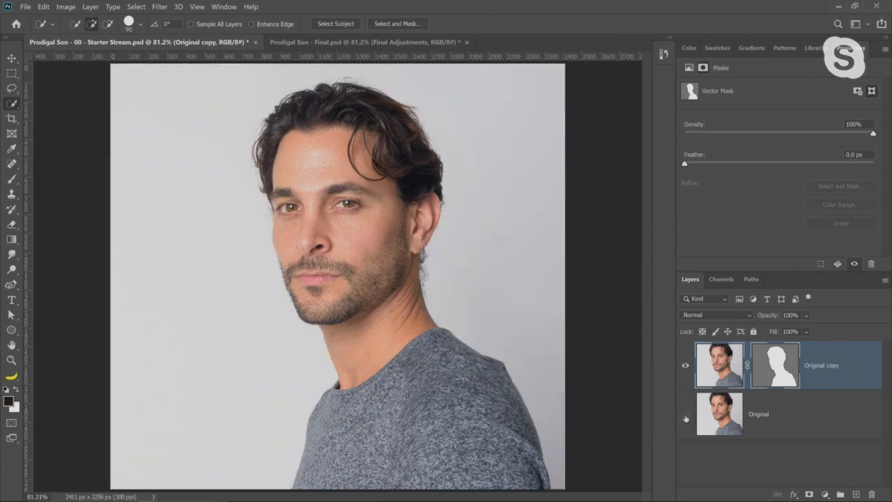
pyautogui.click(685, 417)
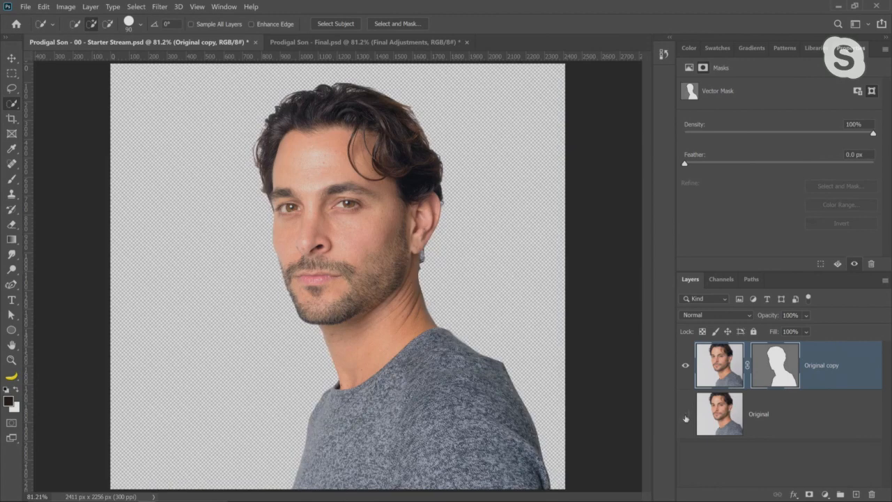
# Step: Refine the copy's vector mask outline by adjusting its anchor points along the shoulder and neck with the Curvature Pen Tool
pyautogui.click(769, 378)
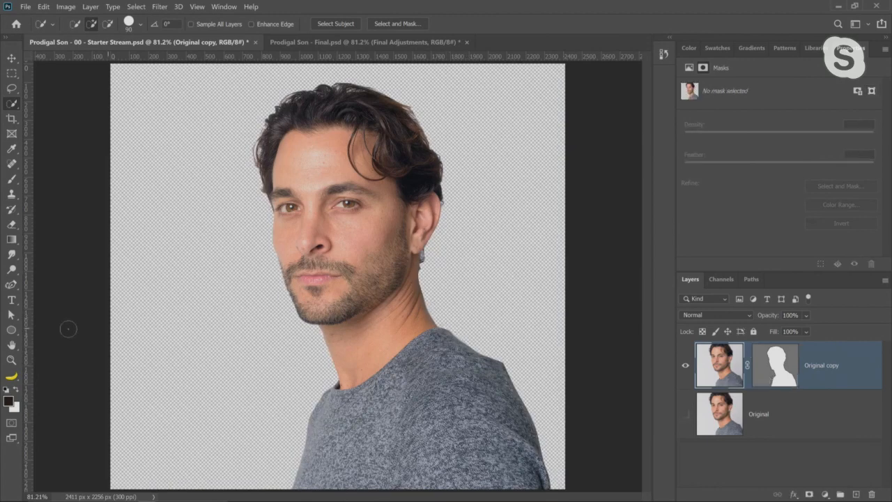
pyautogui.click(12, 284)
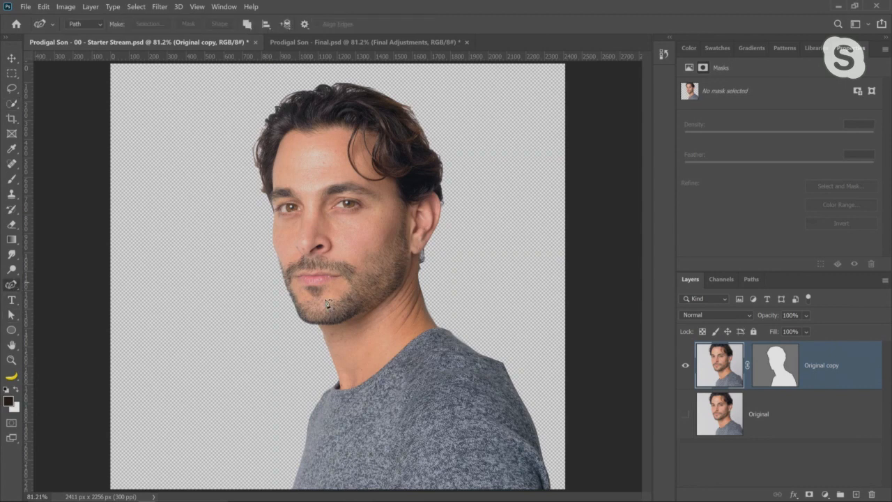
pyautogui.click(790, 380)
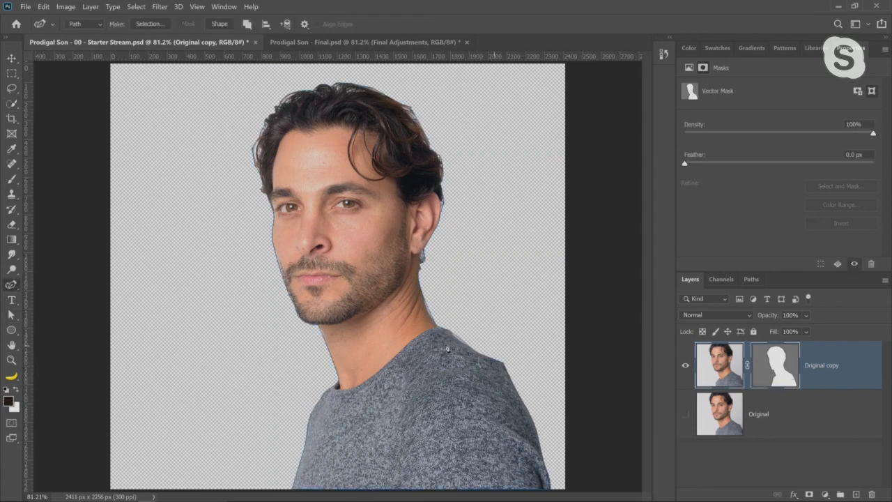
pyautogui.rightClick(13, 285)
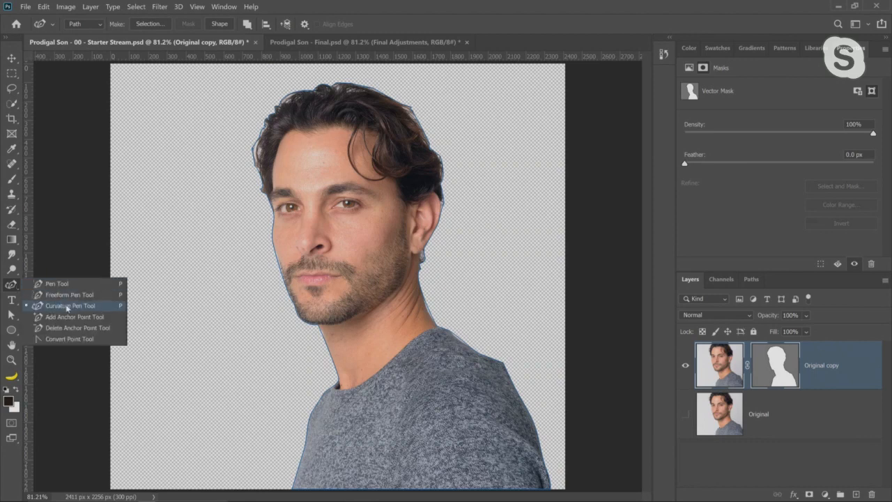
pyautogui.click(67, 307)
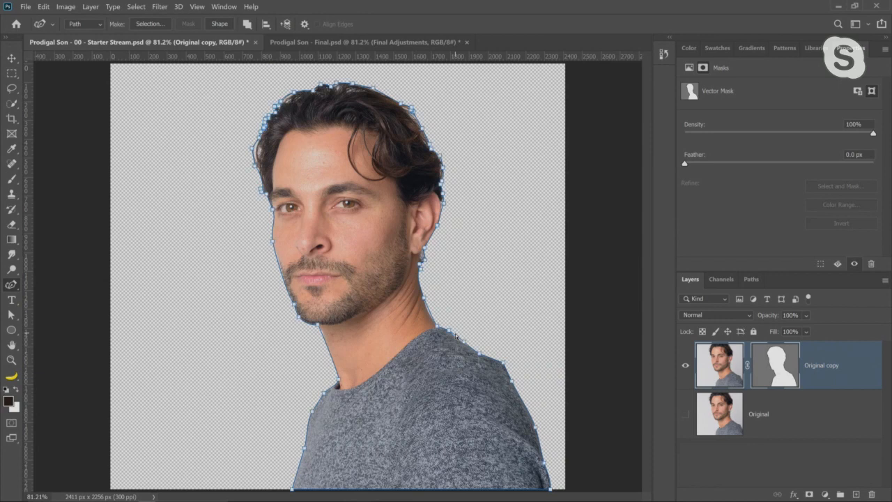
pyautogui.click(454, 329)
pyautogui.moveTo(453, 331)
pyautogui.mouseDown()
pyautogui.moveTo(448, 347)
pyautogui.moveTo(436, 324)
pyautogui.mouseUp()
pyautogui.moveTo(772, 161); pyautogui.dragTo(657, 162)
pyautogui.click(808, 382)
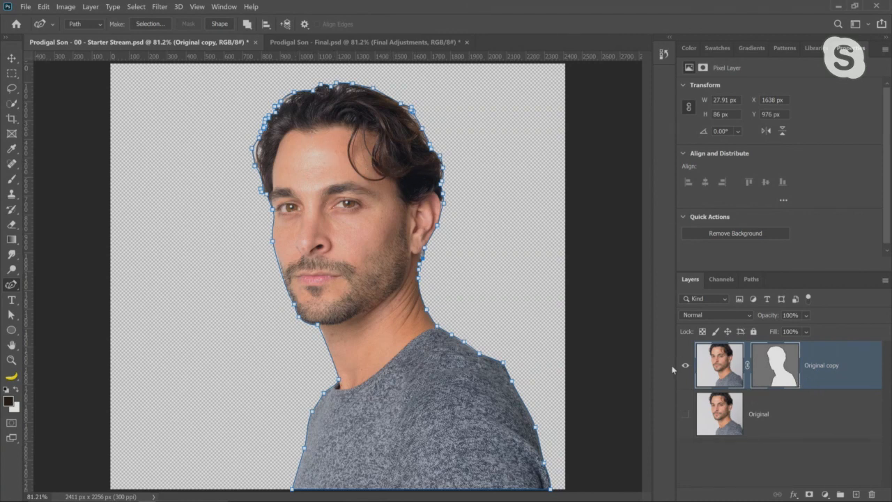
# Step: Hide the masked Original copy layer and show the Original layer beneath it
pyautogui.click(740, 418)
pyautogui.click(721, 375)
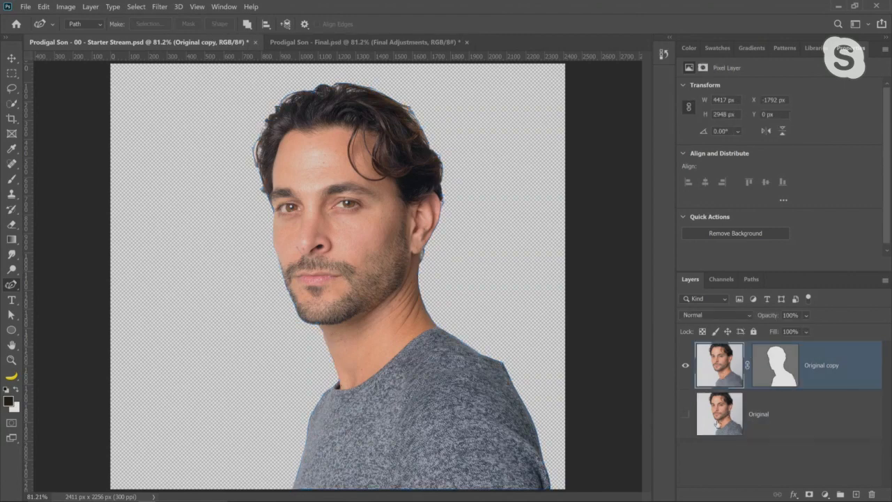
pyautogui.click(684, 367)
pyautogui.click(686, 414)
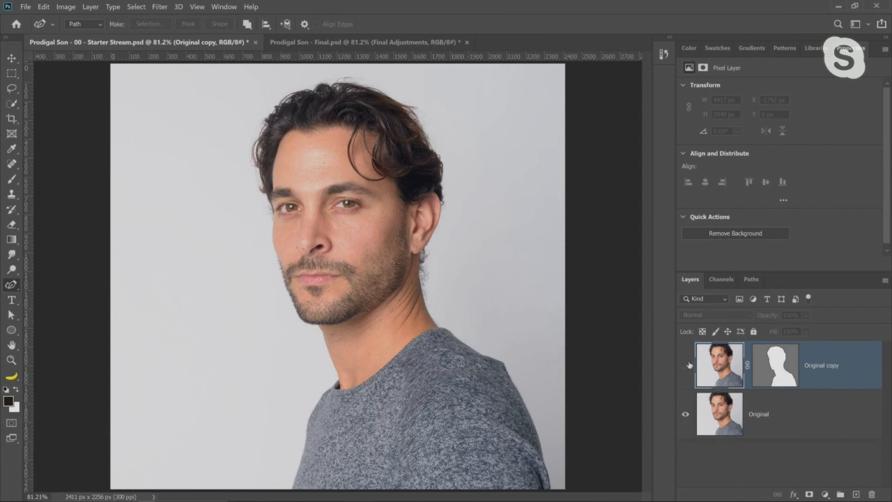
# Step: Load the Original copy layer's vector mask as a selection and expand it by 10 pixels
pyautogui.click(791, 368)
pyautogui.keyDown('ctrl'); pyautogui.click(780, 368); pyautogui.keyUp('ctrl')
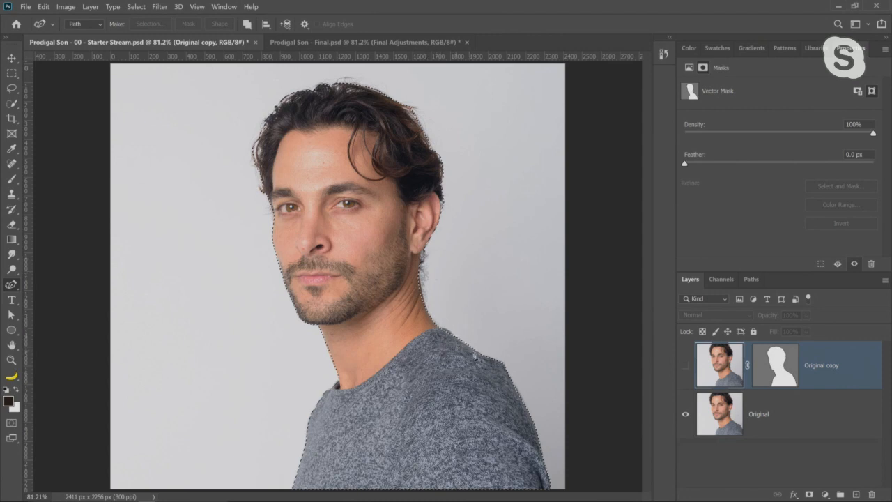
pyautogui.click(132, 7)
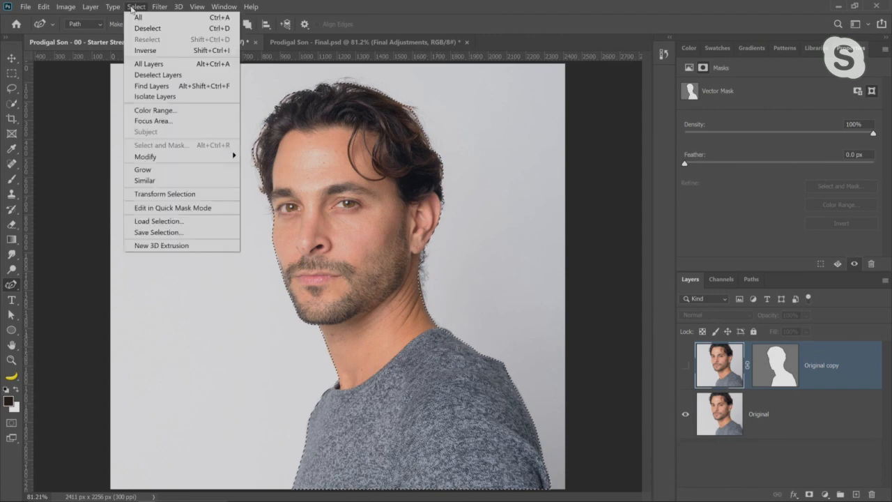
pyautogui.moveTo(146, 157)
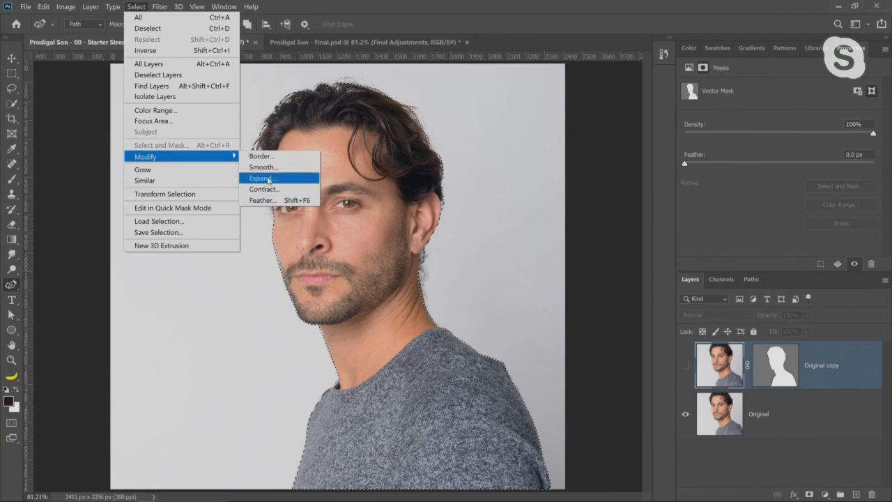
pyautogui.click(258, 179)
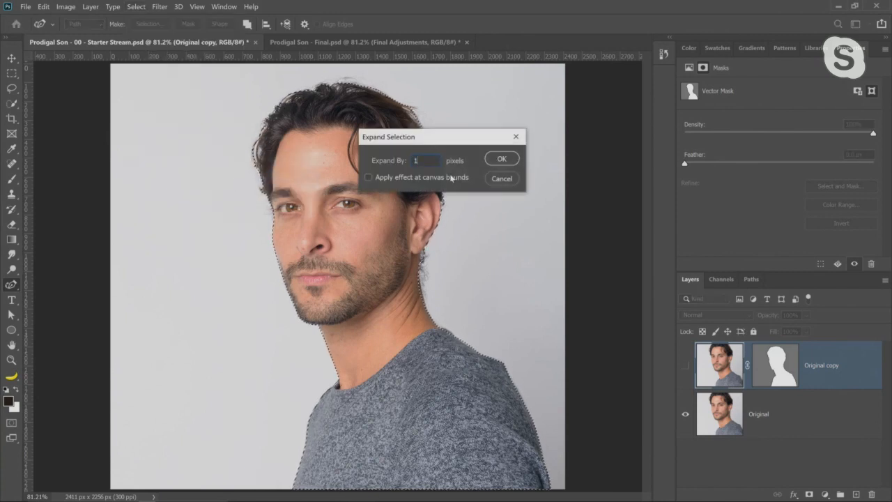
pyautogui.write('10')
pyautogui.click(502, 159)
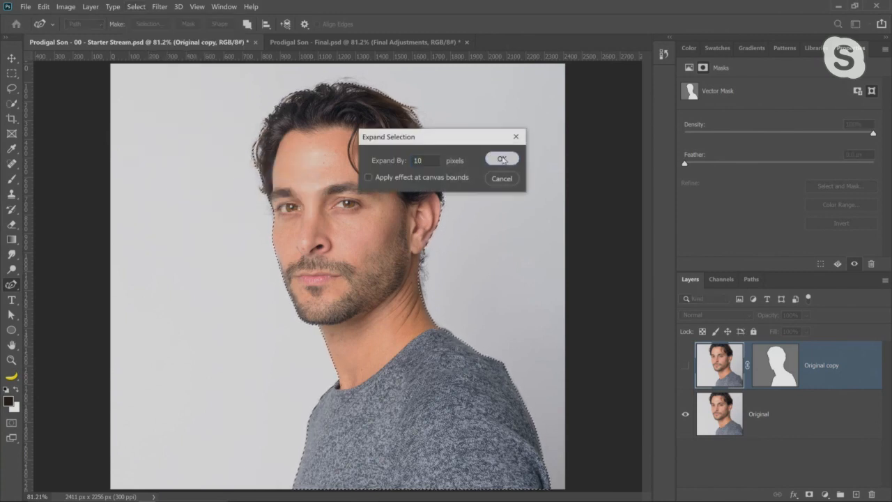
# Step: Expand the man's selection a second time by the same amount
pyautogui.click(127, 9)
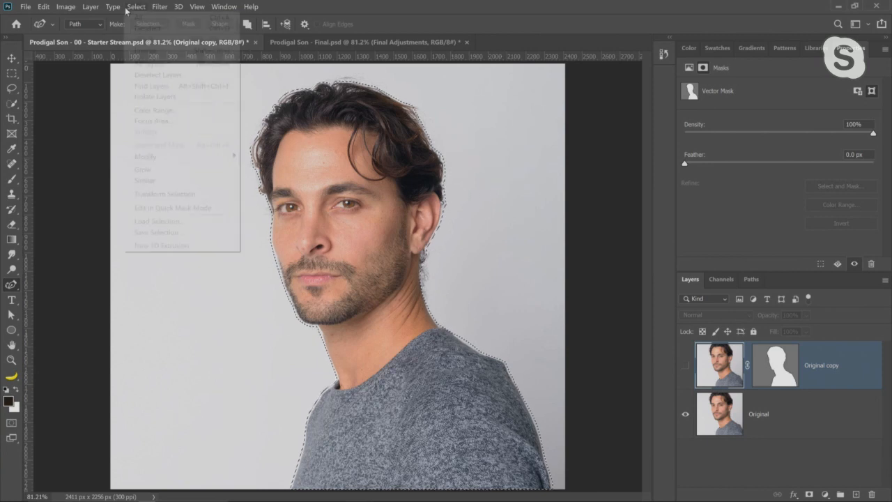
pyautogui.moveTo(177, 159)
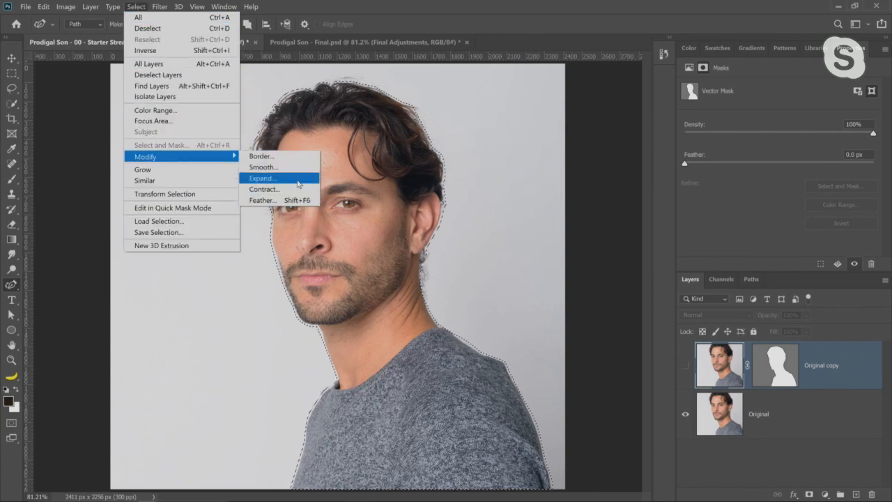
pyautogui.click(297, 179)
pyautogui.click(505, 160)
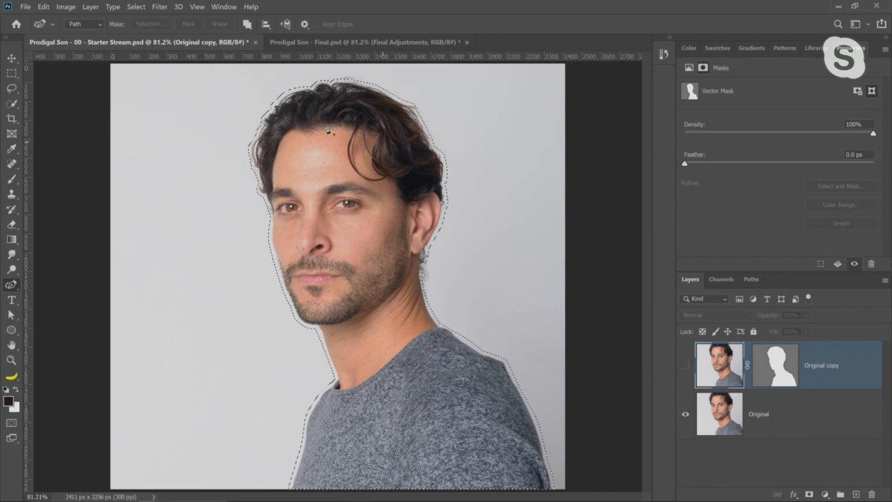
# Step: Add the stray hair behind the neck and around both sides of the head to the selection with the Lasso tool
pyautogui.rightClick(18, 91)
pyautogui.click(65, 86)
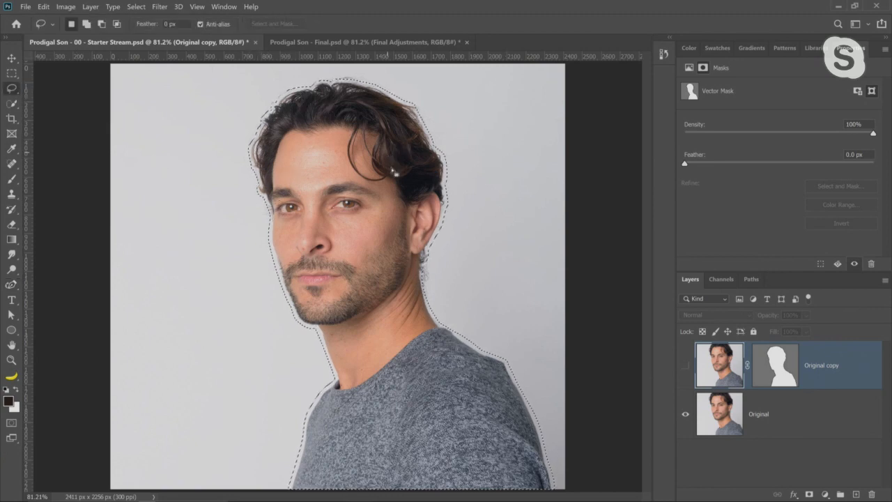
pyautogui.press('shift')
pyautogui.moveTo(440, 225)
pyautogui.mouseDown()
pyautogui.moveTo(441, 287)
pyautogui.moveTo(421, 336)
pyautogui.mouseUp()
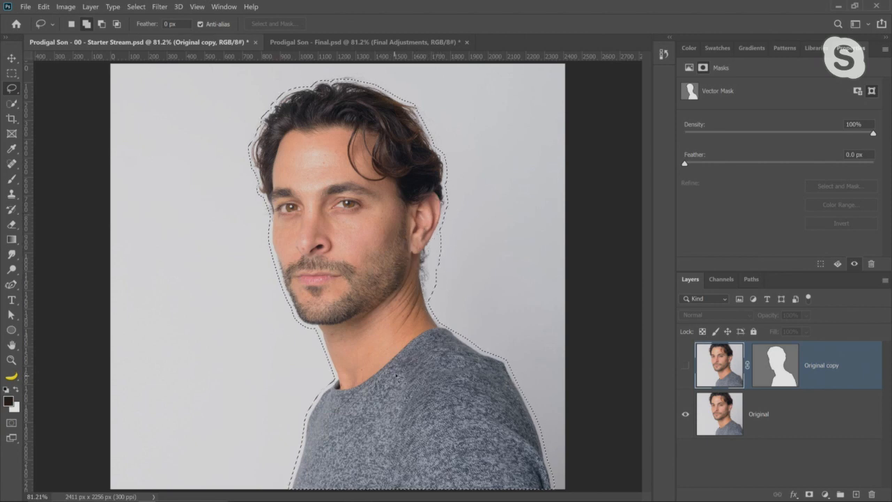
pyautogui.moveTo(268, 188)
pyautogui.mouseDown()
pyautogui.moveTo(247, 175)
pyautogui.moveTo(245, 147)
pyautogui.moveTo(287, 120)
pyautogui.moveTo(268, 132)
pyautogui.moveTo(269, 105)
pyautogui.moveTo(308, 101)
pyautogui.moveTo(301, 105)
pyautogui.moveTo(315, 83)
pyautogui.moveTo(339, 82)
pyautogui.moveTo(319, 86)
pyautogui.moveTo(360, 98)
pyautogui.moveTo(337, 90)
pyautogui.moveTo(350, 76)
pyautogui.moveTo(368, 84)
pyautogui.moveTo(371, 97)
pyautogui.moveTo(346, 77)
pyautogui.moveTo(329, 87)
pyautogui.moveTo(334, 111)
pyautogui.moveTo(327, 83)
pyautogui.mouseUp()
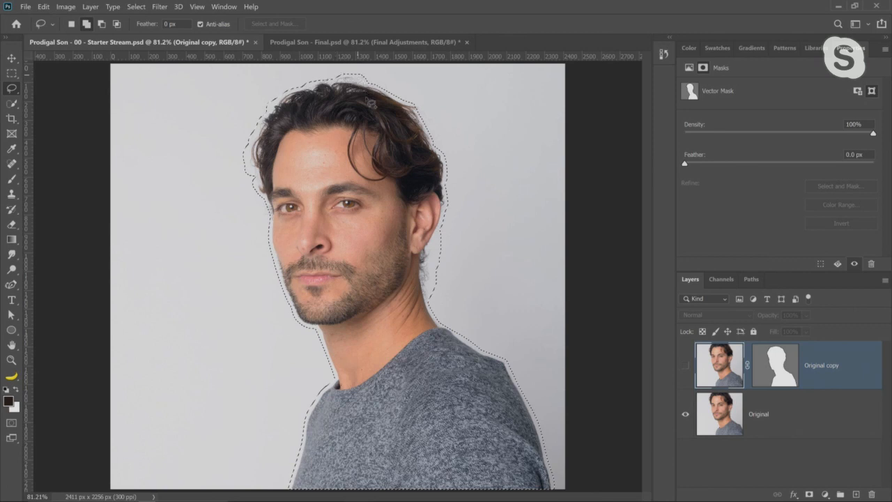
pyautogui.moveTo(403, 106)
pyautogui.mouseDown()
pyautogui.moveTo(418, 109)
pyautogui.moveTo(429, 130)
pyautogui.moveTo(400, 105)
pyautogui.moveTo(432, 119)
pyautogui.moveTo(429, 133)
pyautogui.mouseUp()
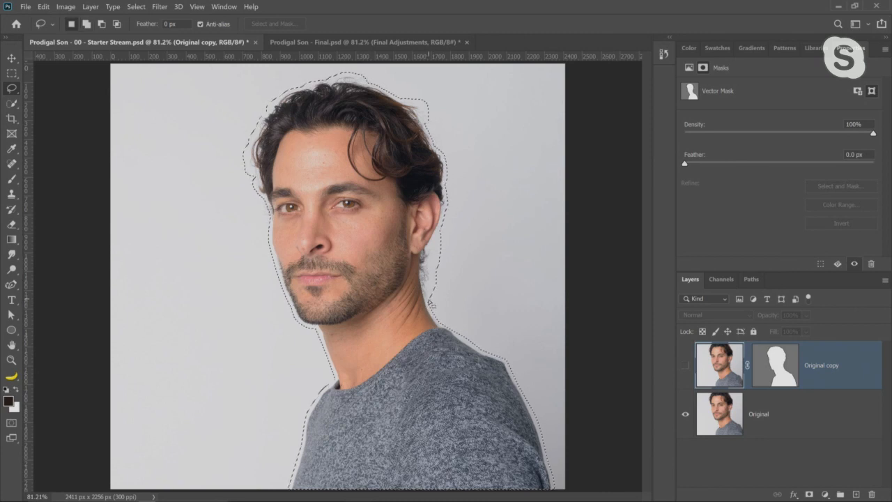
# Step: Duplicate the Original layer, replace the man with Content-Aware Fill output to a new layer, and deselect
pyautogui.click(759, 419)
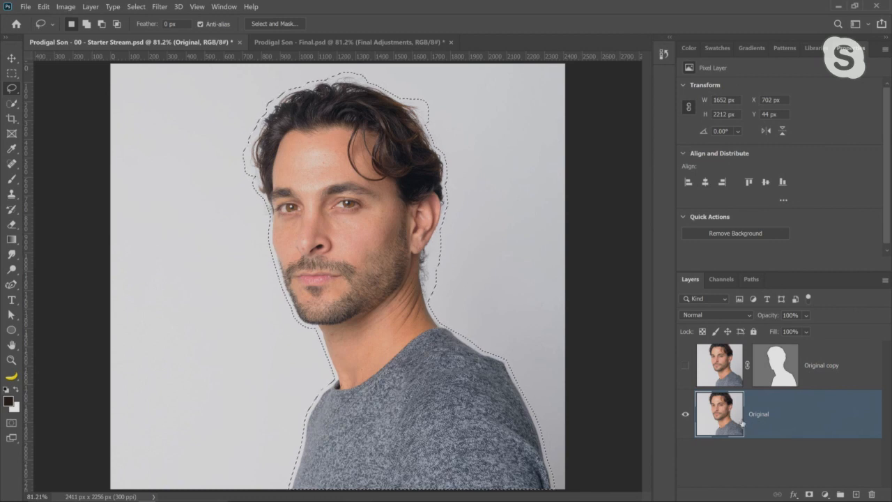
pyautogui.moveTo(743, 432); pyautogui.dragTo(826, 428)
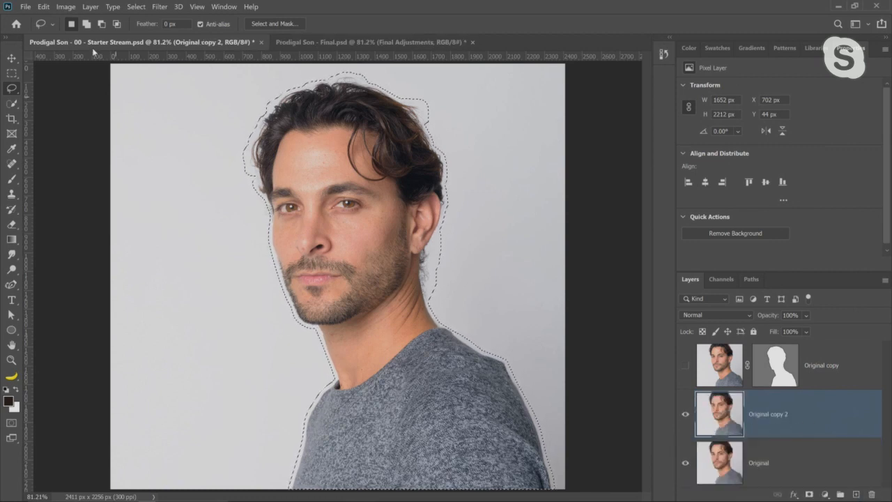
pyautogui.click(67, 7)
pyautogui.moveTo(44, 7)
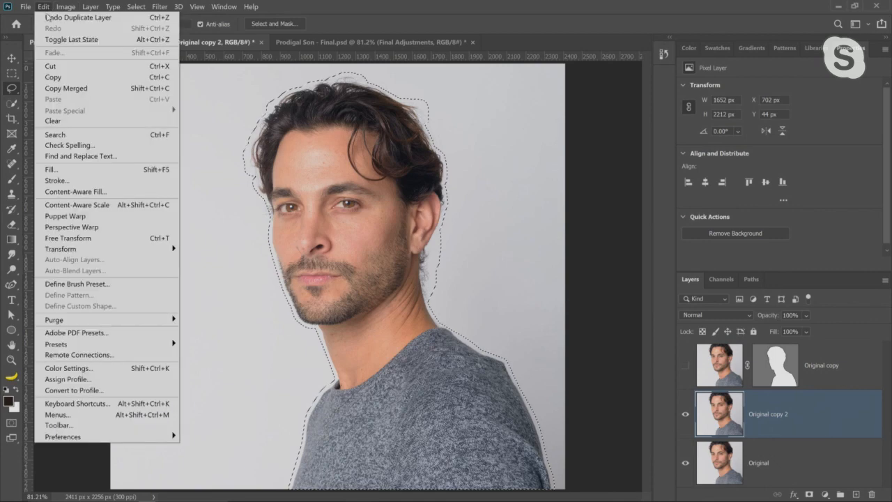
pyautogui.click(77, 194)
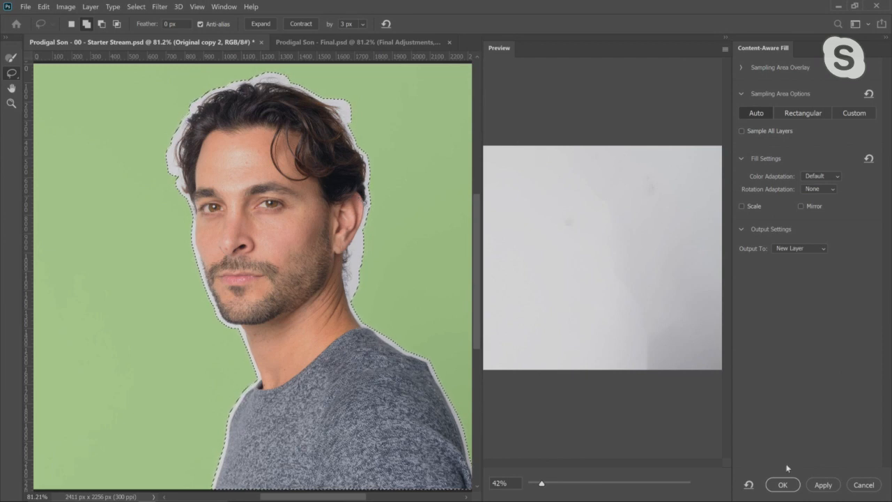
pyautogui.click(782, 483)
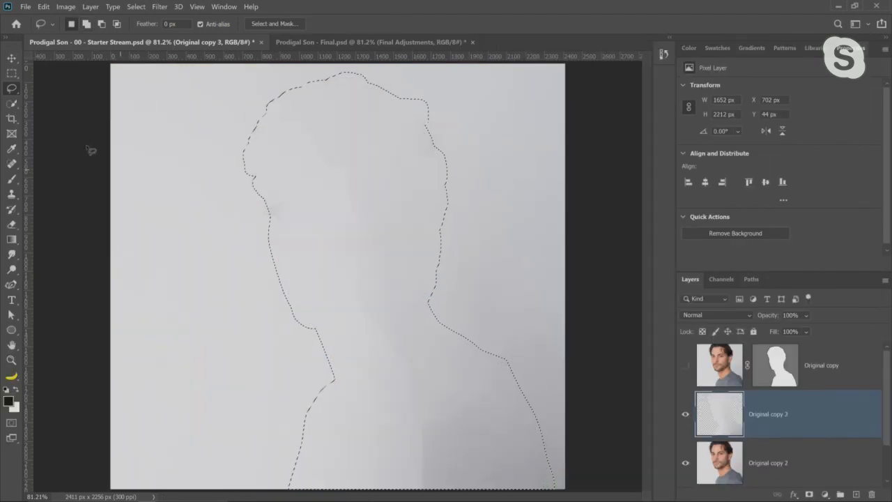
pyautogui.hotkey('ctrl', 'd')
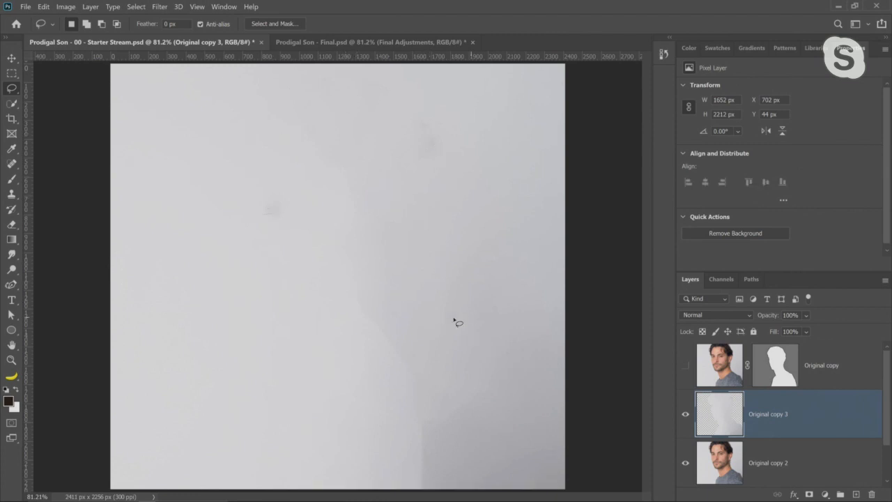
pyautogui.moveTo(308, 191)
pyautogui.mouseDown()
pyautogui.moveTo(304, 214)
pyautogui.moveTo(279, 225)
pyautogui.moveTo(264, 218)
pyautogui.moveTo(261, 192)
pyautogui.moveTo(277, 181)
pyautogui.moveTo(308, 184)
pyautogui.moveTo(292, 211)
pyautogui.mouseUp()
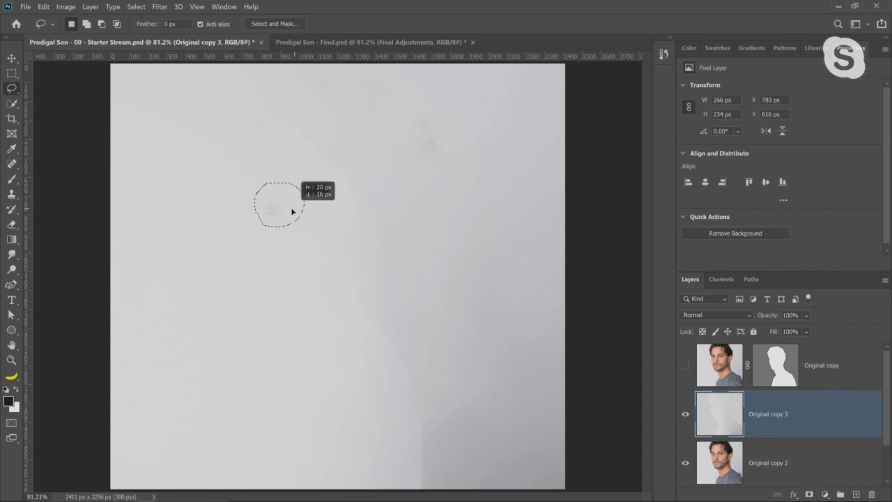
pyautogui.hotkey('ctrl', 'd')
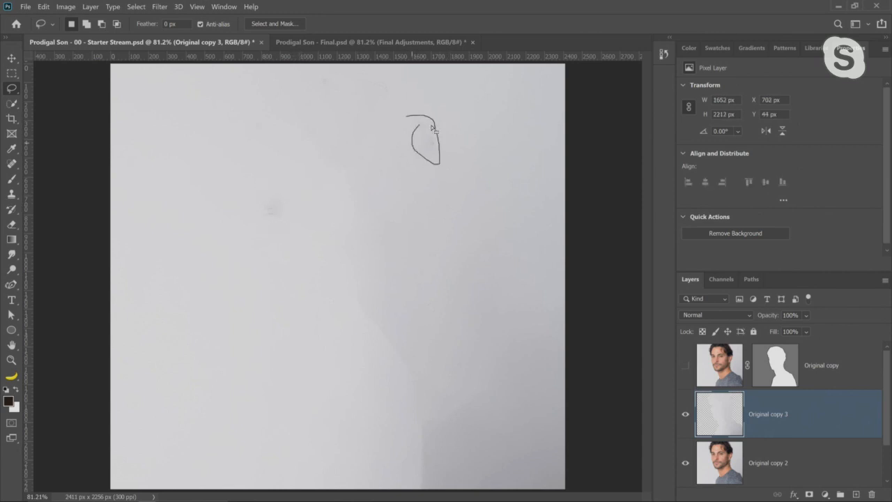
pyautogui.moveTo(432, 128); pyautogui.dragTo(419, 127)
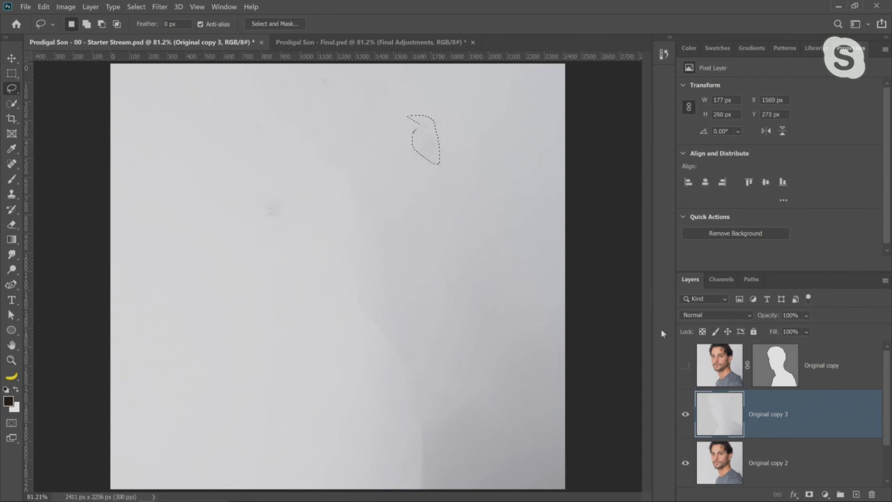
# Step: Merge the Content-Aware Fill layer, Original copy 3, with the Original copy 2 layer
pyautogui.scroll(-1, 754, 398)
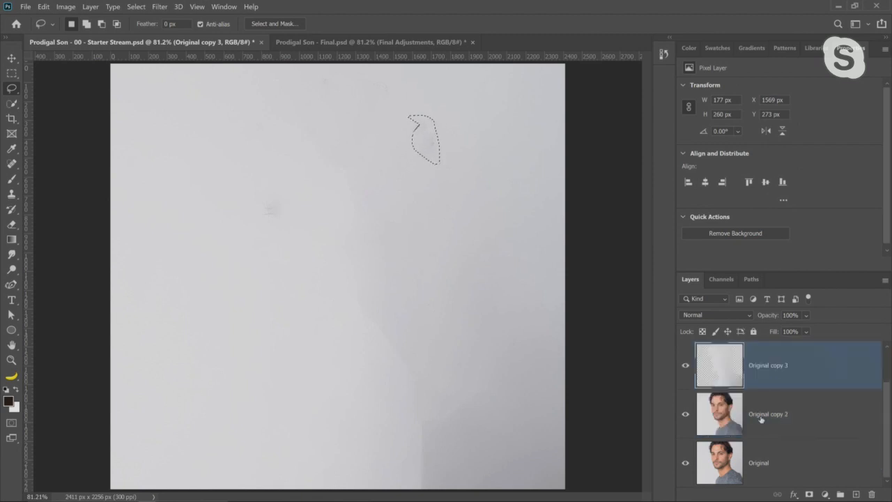
pyautogui.keyDown('shift'); pyautogui.click(761, 417); pyautogui.keyUp('shift')
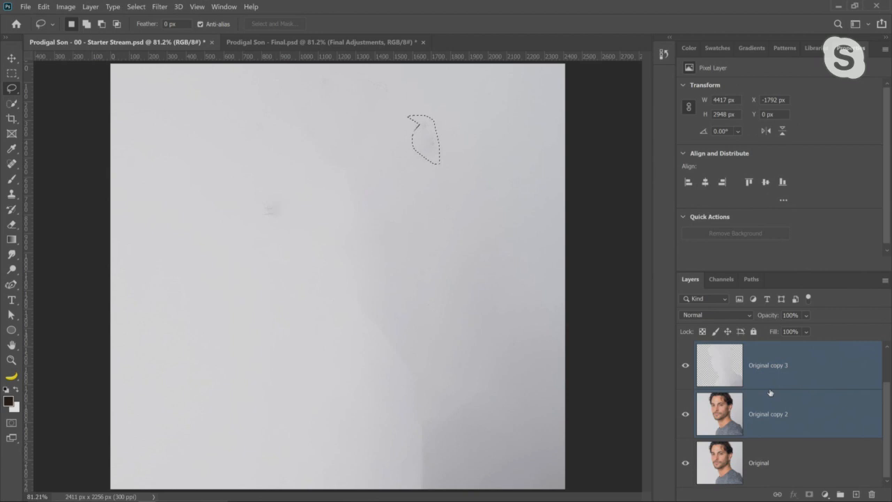
pyautogui.hotkey('ctrl', 'e')
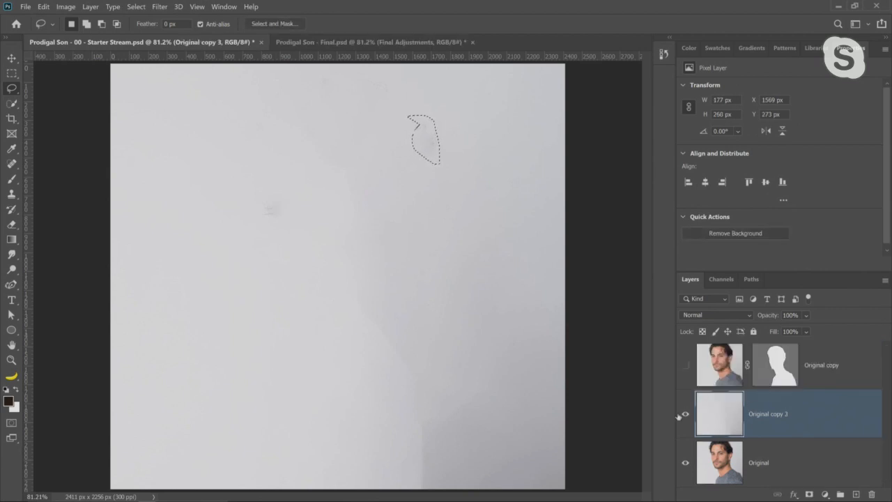
# Step: Rename the merged background layer as Clean Background and clear the selection
pyautogui.doubleClick(764, 414)
pyautogui.write('Ba')
pyautogui.write('ckground')
pyautogui.press('Home')
pyautogui.write('Clean')
pyautogui.press('Return')
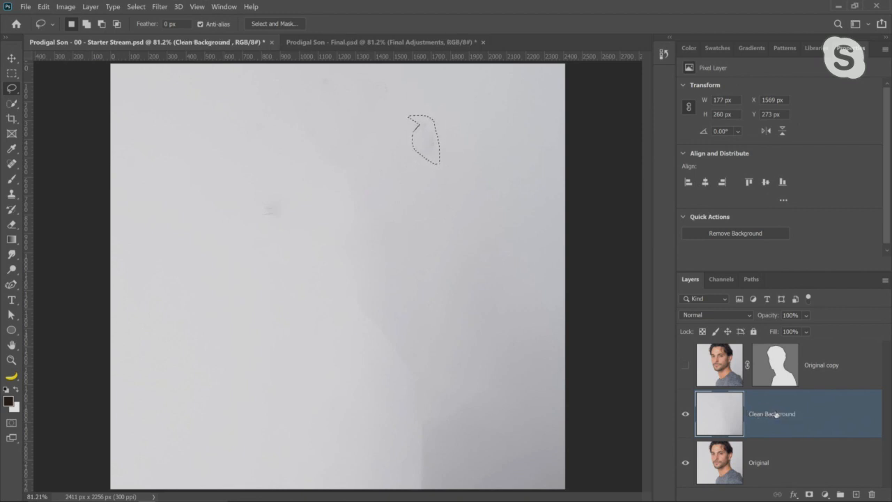
pyautogui.hotkey('ctrl', 'd')
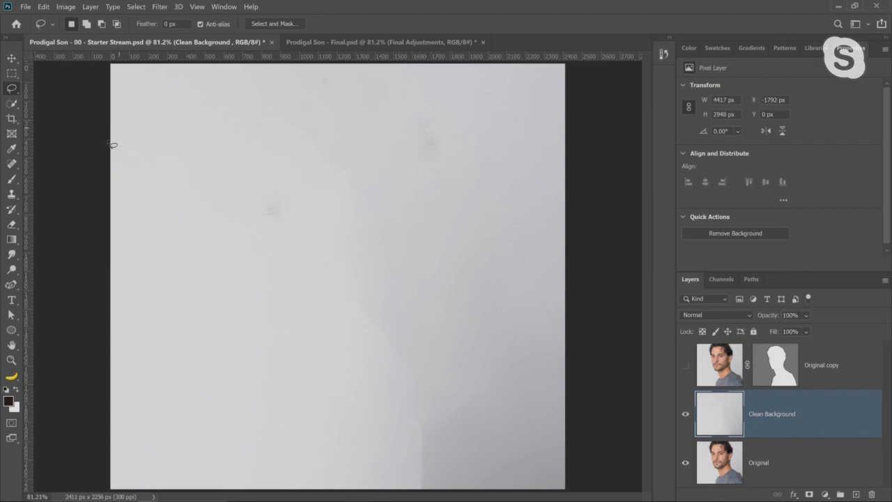
# Step: Remove the two dark smudges from the Clean Background layer with the Patch tool, sampling nearby clean areas, and deselect
pyautogui.moveTo(11, 163)
pyautogui.mouseDown()
pyautogui.moveTo(46, 170)
pyautogui.moveTo(59, 185)
pyautogui.mouseUp()
pyautogui.moveTo(438, 122)
pyautogui.mouseDown()
pyautogui.moveTo(414, 153)
pyautogui.moveTo(405, 117)
pyautogui.mouseUp()
pyautogui.moveTo(441, 145)
pyautogui.mouseDown()
pyautogui.moveTo(471, 127)
pyautogui.moveTo(495, 130)
pyautogui.mouseUp()
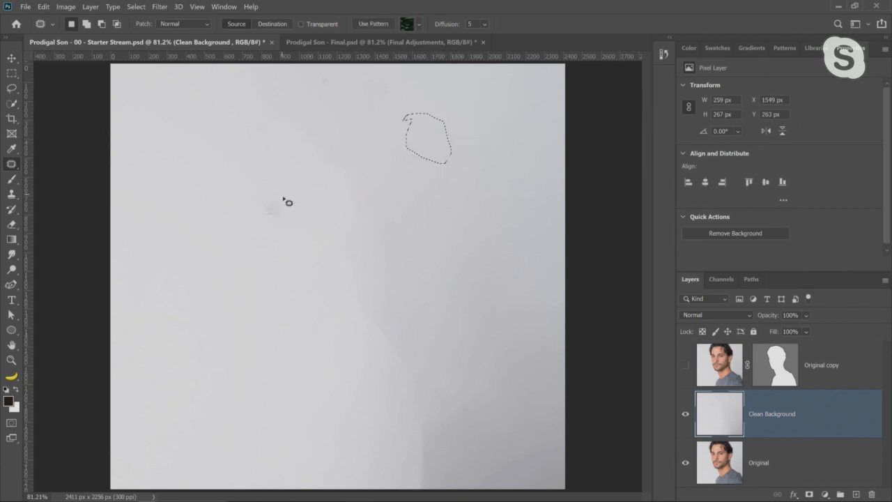
pyautogui.moveTo(291, 198)
pyautogui.mouseDown()
pyautogui.moveTo(254, 193)
pyautogui.moveTo(298, 191)
pyautogui.moveTo(243, 287)
pyautogui.mouseUp()
pyautogui.hotkey('ctrl', 'd')
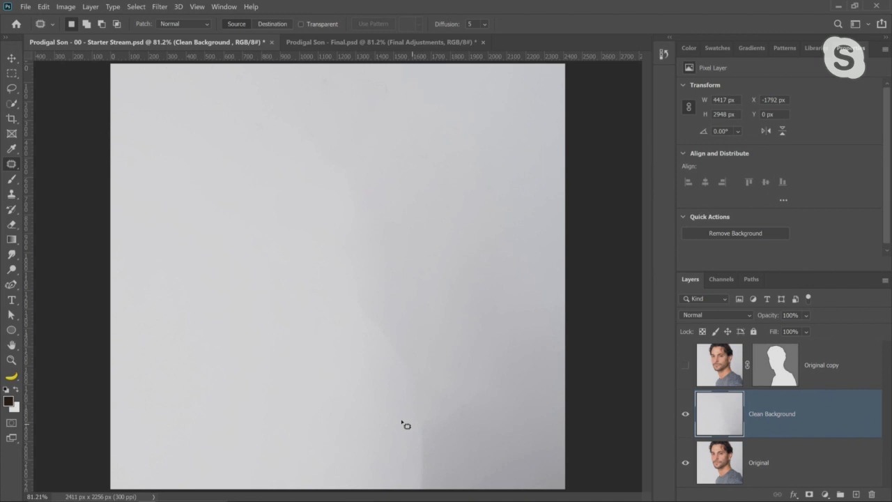
# Step: Show the masked Original copy layer, toggling its visibility against the clean background, and compare it with the Prodigal Son - Final document
pyautogui.click(686, 367)
pyautogui.click(685, 368)
pyautogui.click(686, 368)
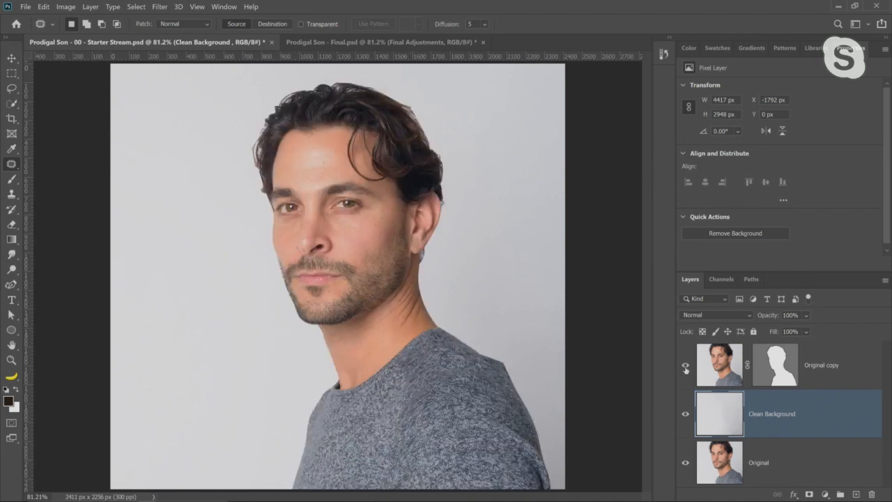
pyautogui.click(686, 368)
pyautogui.click(685, 368)
pyautogui.click(686, 367)
pyautogui.click(686, 368)
pyautogui.click(373, 43)
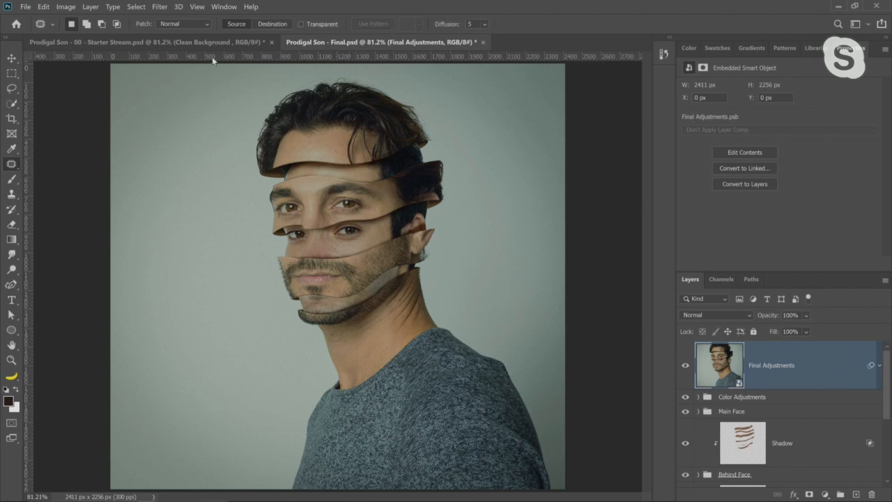
pyautogui.click(223, 41)
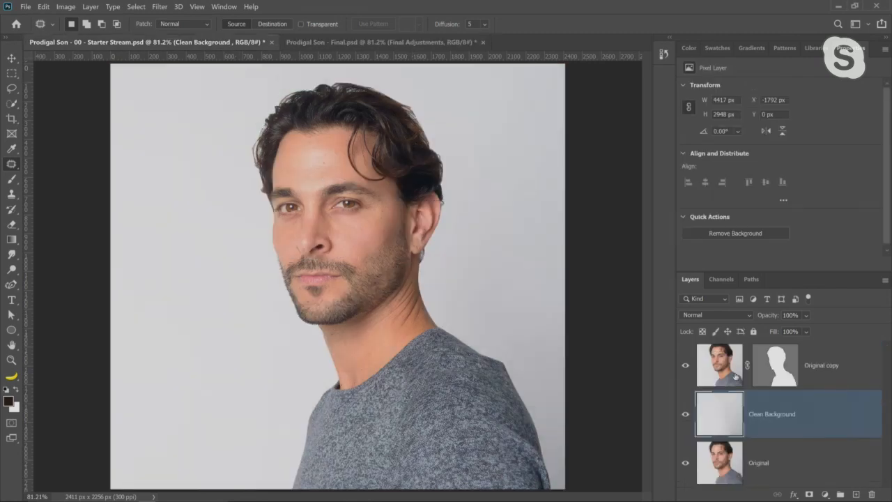
# Step: Select the vector mask of the Original copy layer
pyautogui.click(848, 382)
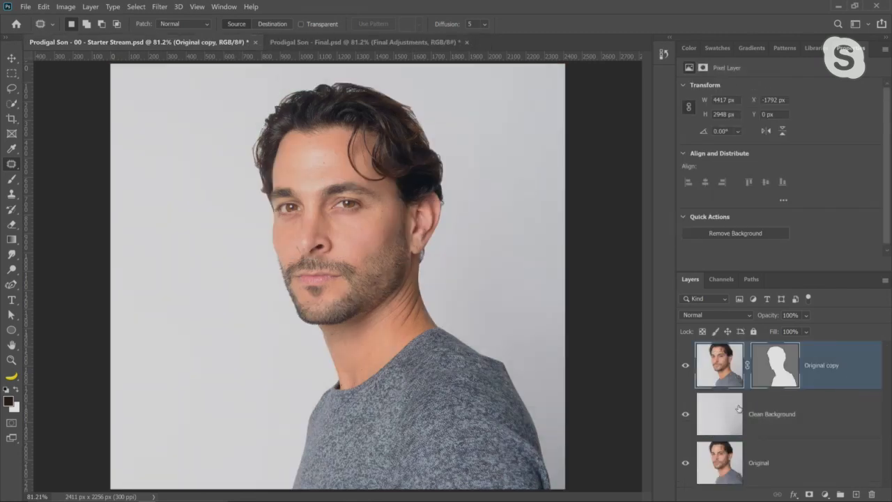
pyautogui.click(769, 409)
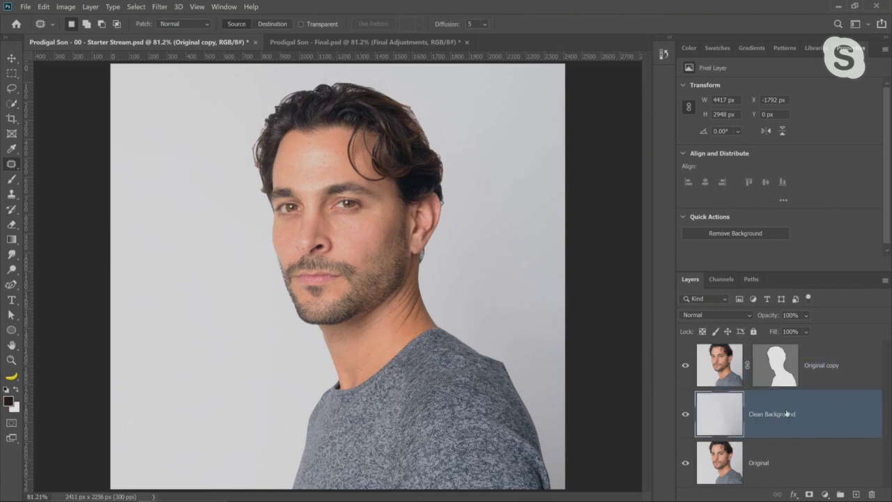
pyautogui.click(836, 377)
pyautogui.click(783, 414)
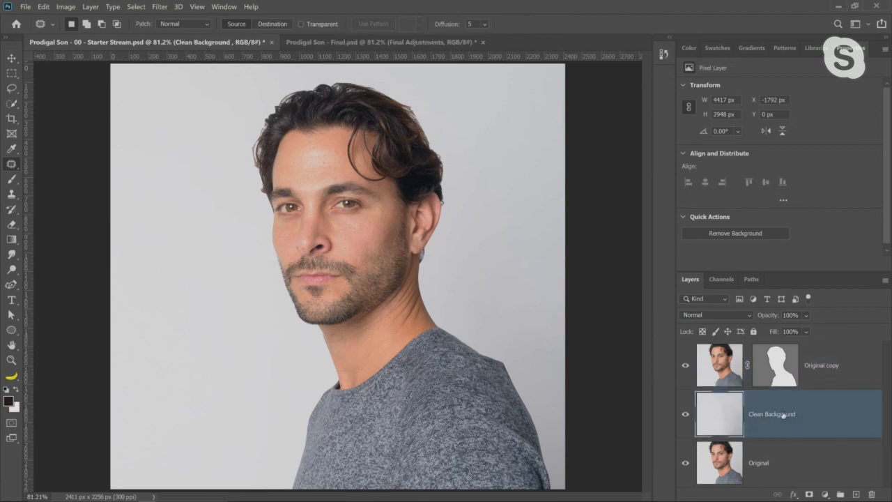
pyautogui.click(785, 376)
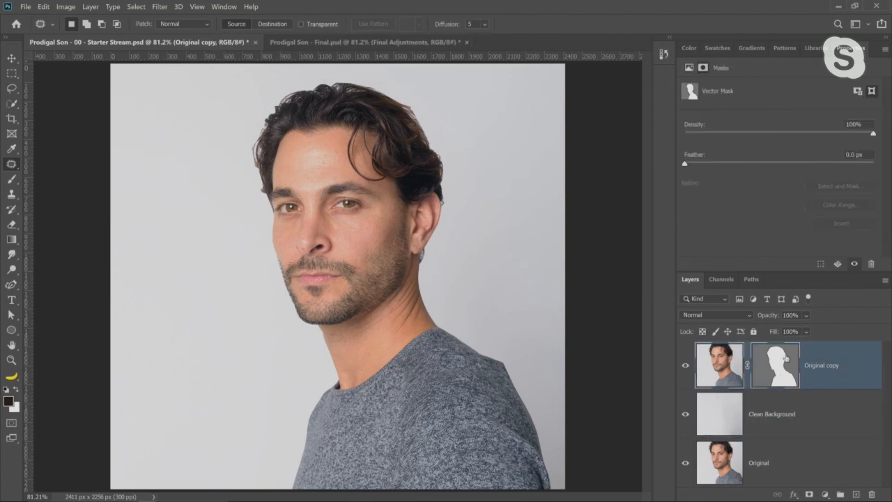
# Step: On the Clean Background layer, draw a path with the Curvature Pen tool across the forehead from one side of the hair to the other
pyautogui.click(775, 417)
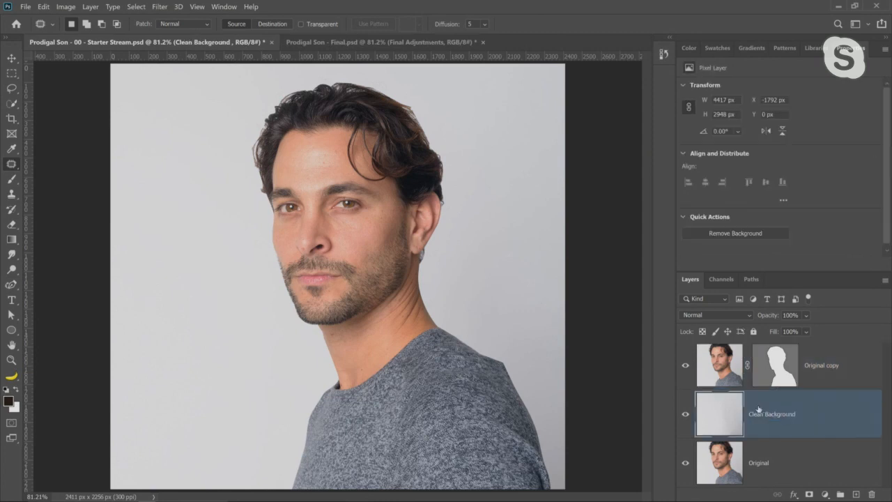
pyautogui.click(12, 285)
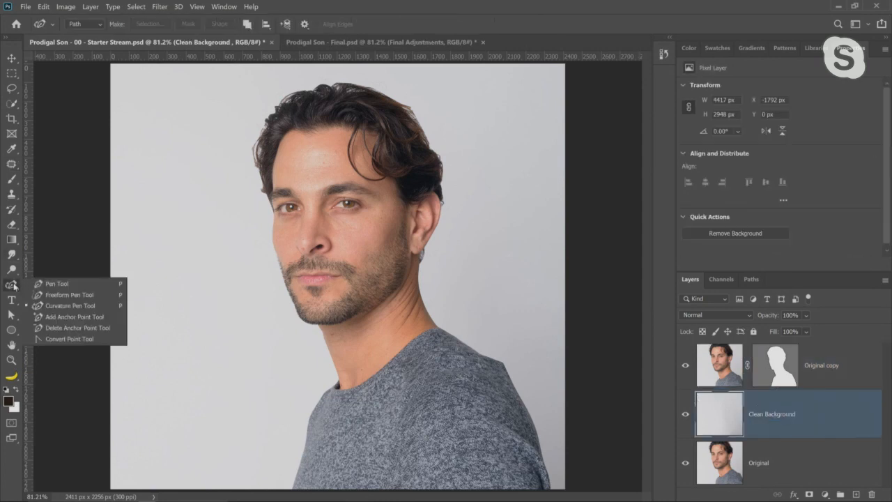
pyautogui.click(73, 305)
pyautogui.click(251, 163)
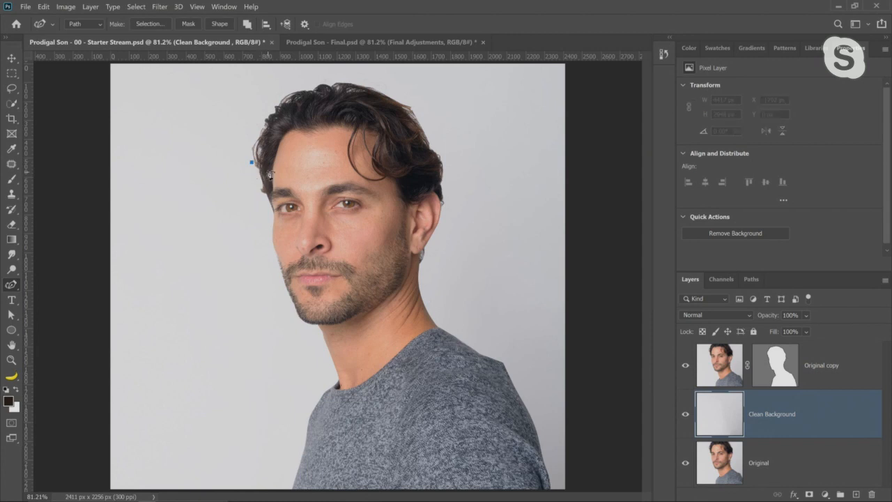
pyautogui.click(278, 161)
pyautogui.click(319, 157)
pyautogui.click(368, 151)
pyautogui.click(425, 150)
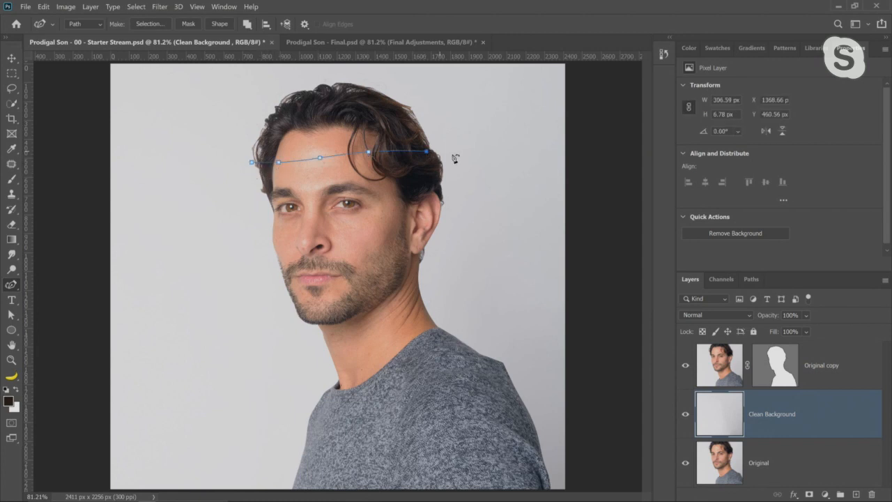
# Step: Continue the path loosely around the outside of the hair and close it at its starting point
pyautogui.click(450, 147)
pyautogui.click(432, 109)
pyautogui.click(413, 97)
pyautogui.click(360, 77)
pyautogui.click(329, 68)
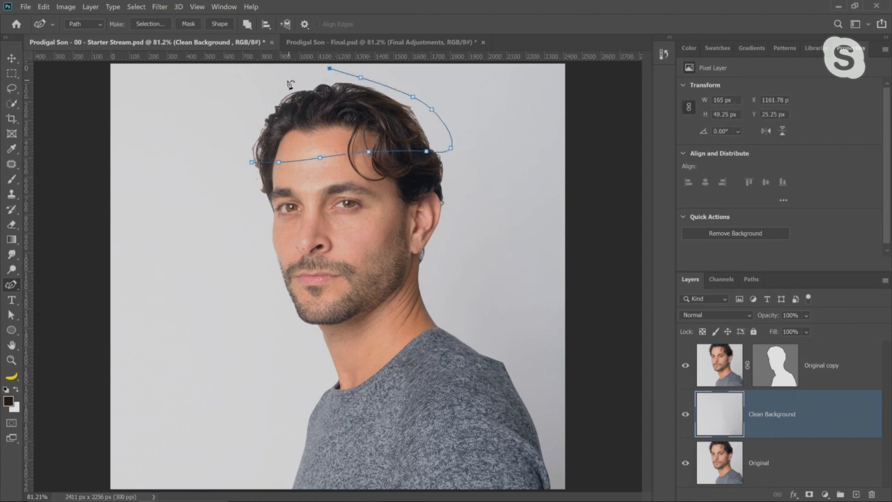
pyautogui.click(284, 83)
pyautogui.click(251, 110)
pyautogui.click(252, 163)
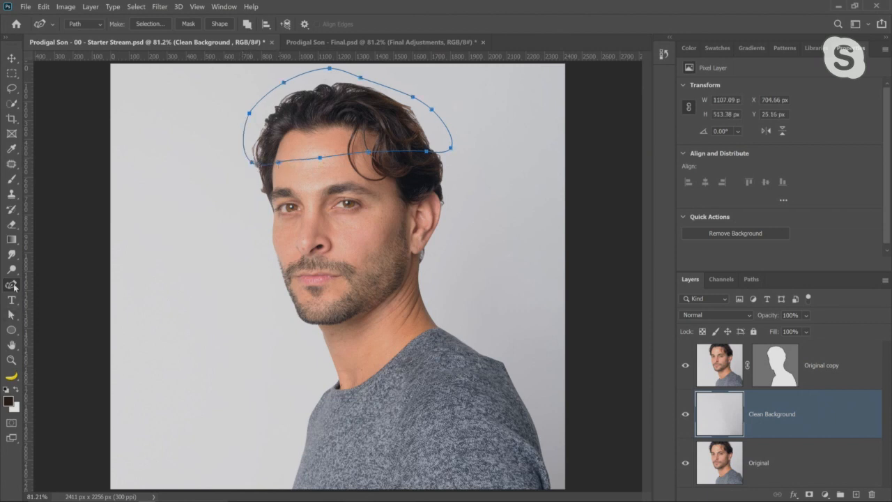
# Step: Reshape the forehead edge of the hair path with the Curvature Pen tool, moving and adding middle anchor points and deleting the extra ones
pyautogui.click(13, 285)
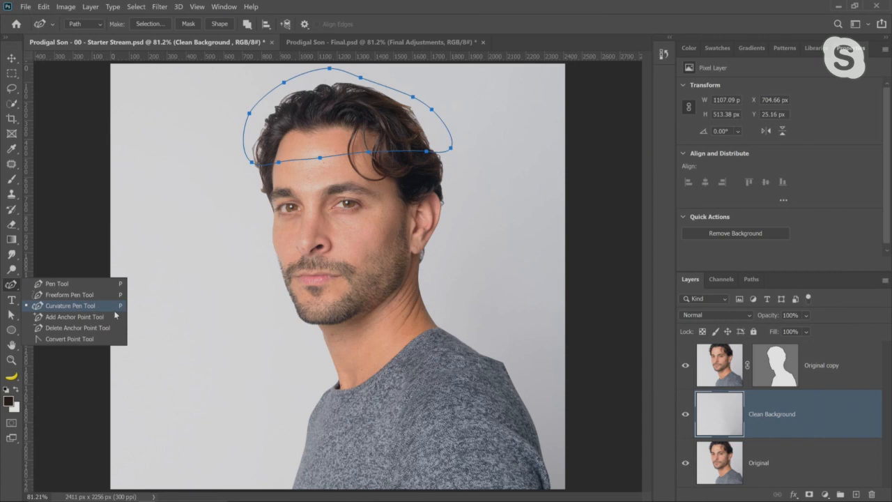
pyautogui.click(83, 306)
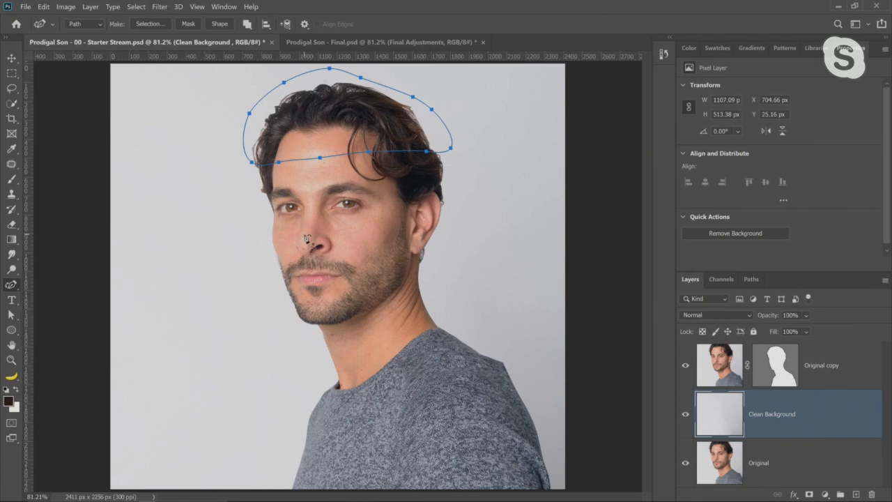
pyautogui.moveTo(319, 158)
pyautogui.mouseDown()
pyautogui.moveTo(279, 153)
pyautogui.moveTo(324, 138)
pyautogui.moveTo(317, 149)
pyautogui.mouseUp()
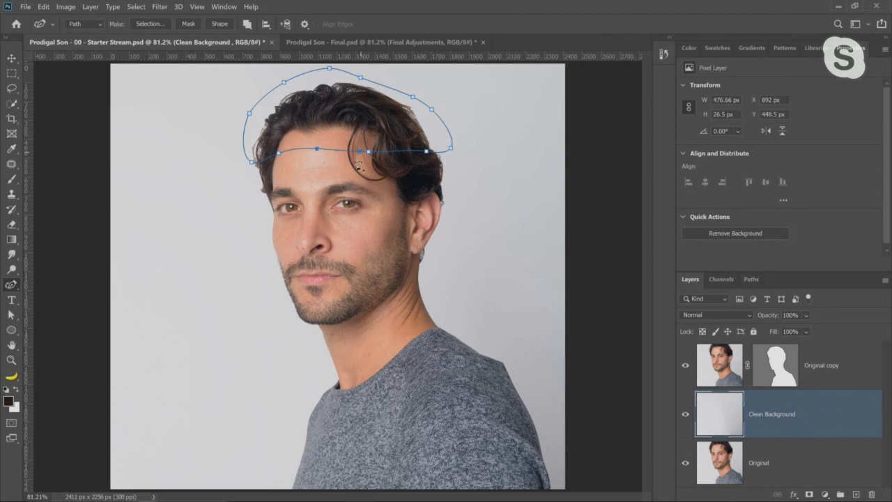
pyautogui.click(338, 149)
pyautogui.moveTo(340, 151); pyautogui.dragTo(342, 148)
pyautogui.press('Delete')
pyautogui.press('Delete')
# Step: Delete the forehead edge's anchor point beside the hanging hair strand using the standard Pen tool
pyautogui.rightClick(12, 284)
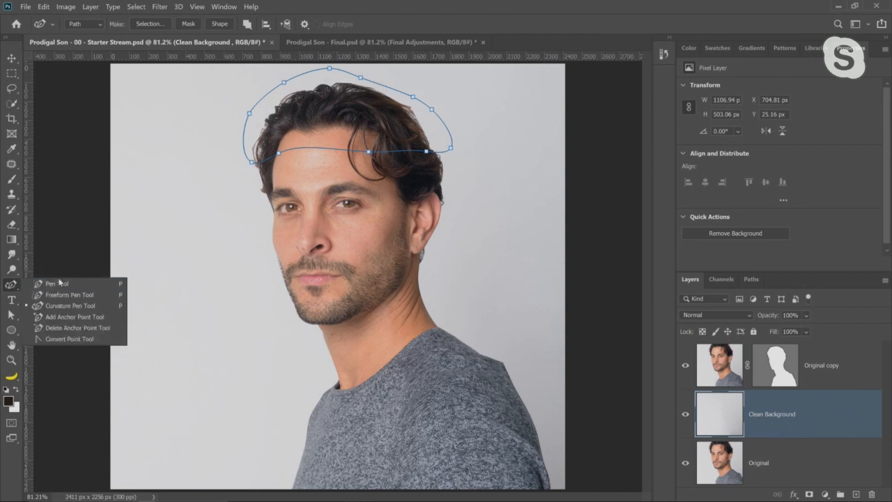
pyautogui.click(61, 284)
pyautogui.click(370, 152)
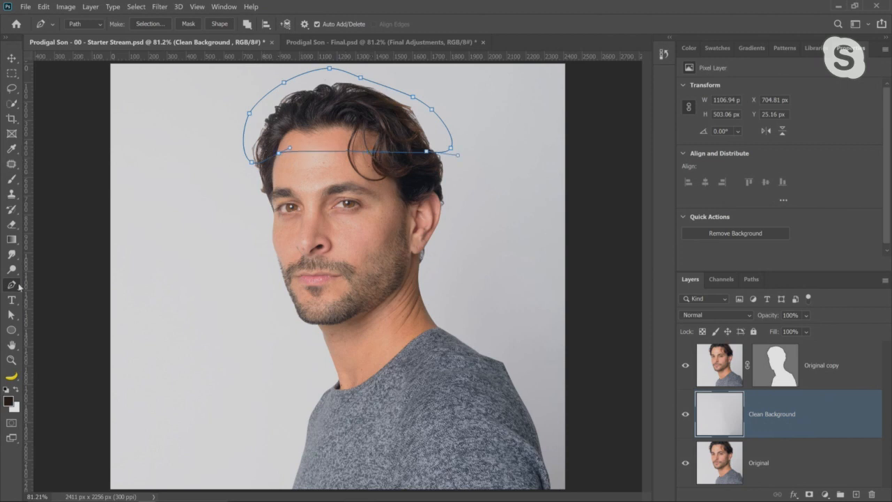
# Step: Move the anchor point near the edge of the forehead up to the middle of the forehead with the Direct Selection tool
pyautogui.rightClick(19, 286)
pyautogui.click(60, 286)
pyautogui.press('Escape')
pyautogui.click(14, 315)
pyautogui.rightClick(14, 315)
pyautogui.click(63, 315)
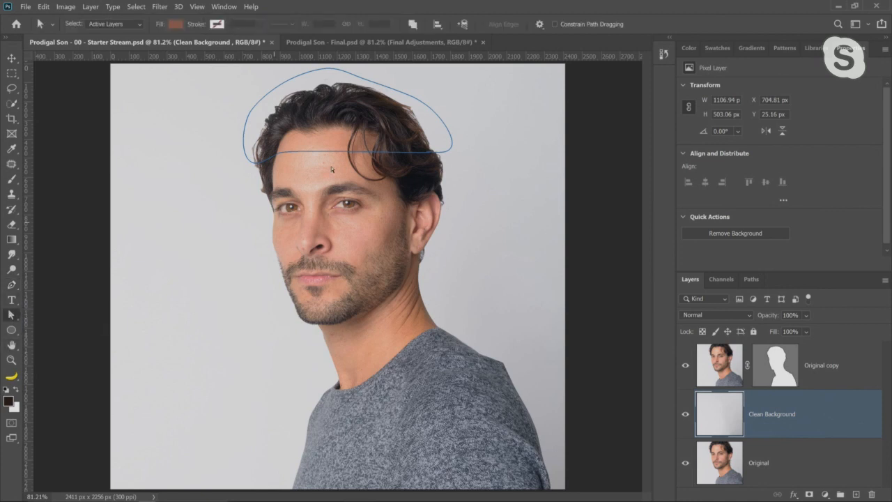
pyautogui.click(281, 157)
pyautogui.moveTo(287, 159); pyautogui.dragTo(319, 140)
pyautogui.press('Delete')
pyautogui.moveTo(253, 164); pyautogui.dragTo(220, 155)
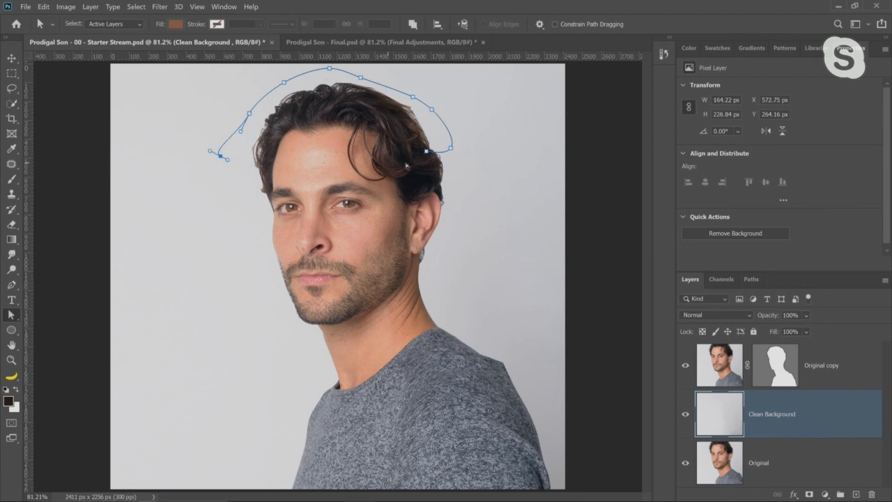
pyautogui.moveTo(426, 150); pyautogui.dragTo(467, 173)
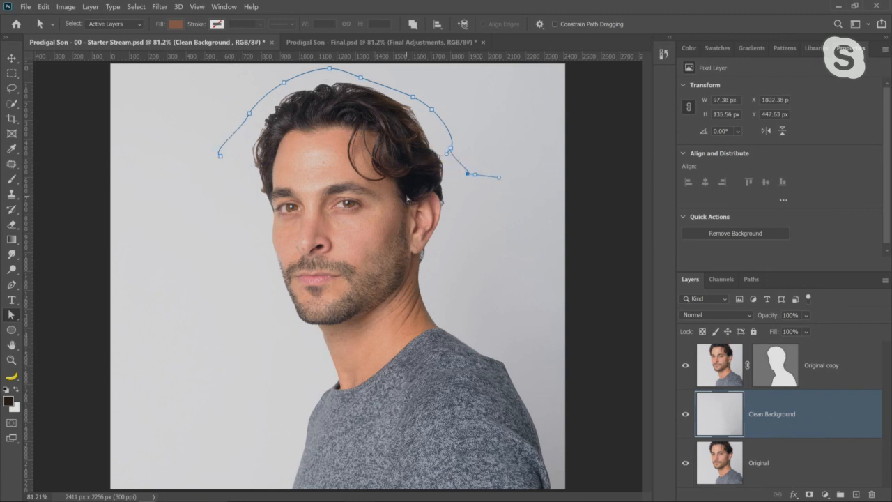
pyautogui.hotkey('ctrl', 'z')
pyautogui.hotkey('ctrl', 'z')
pyautogui.hotkey('ctrl', 'z')
pyautogui.hotkey('ctrl', 'z')
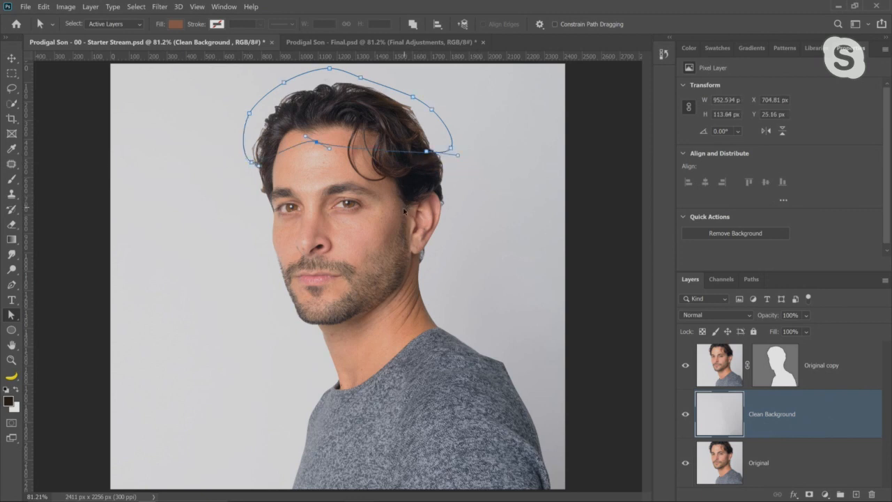
pyautogui.click(12, 315)
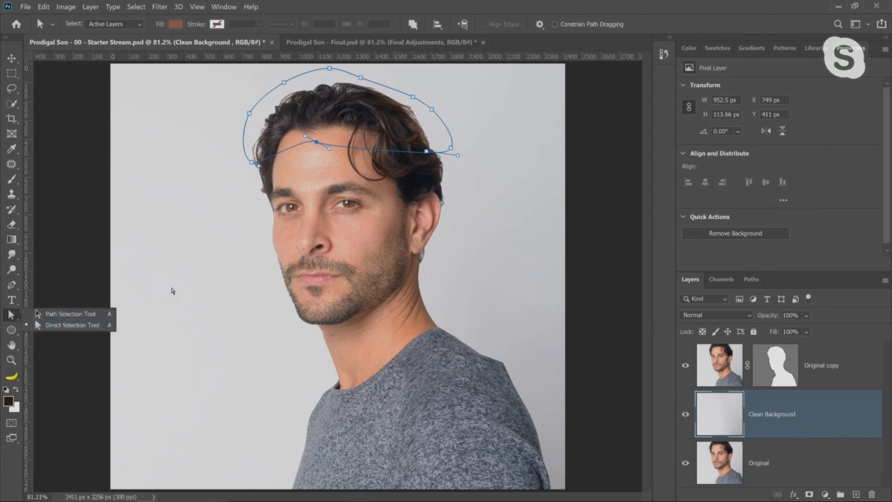
pyautogui.click(14, 285)
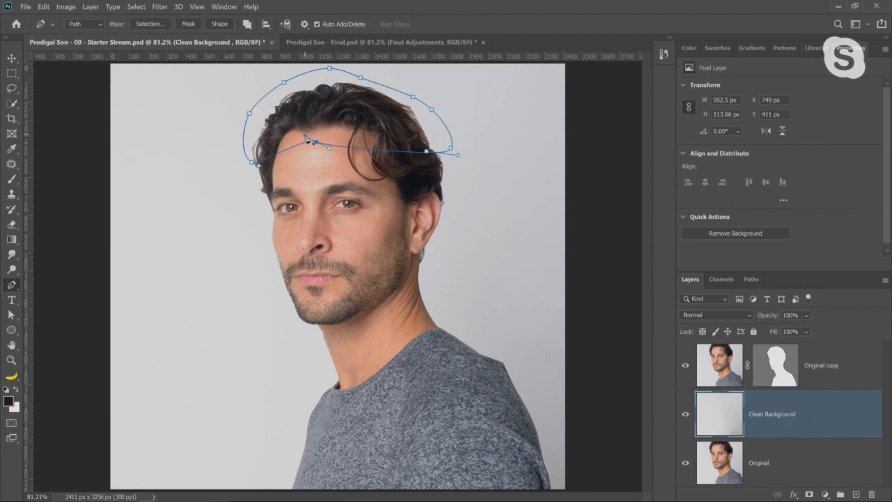
pyautogui.click(12, 73)
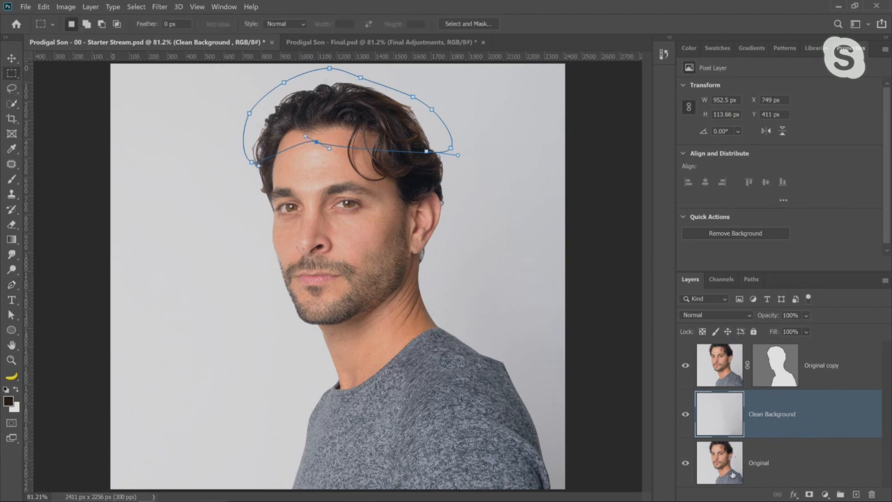
# Step: Duplicate the Original layer above Original copy, add a vector mask from the hair path, and preview it by toggling Original copy's visibility
pyautogui.moveTo(731, 473); pyautogui.dragTo(732, 359)
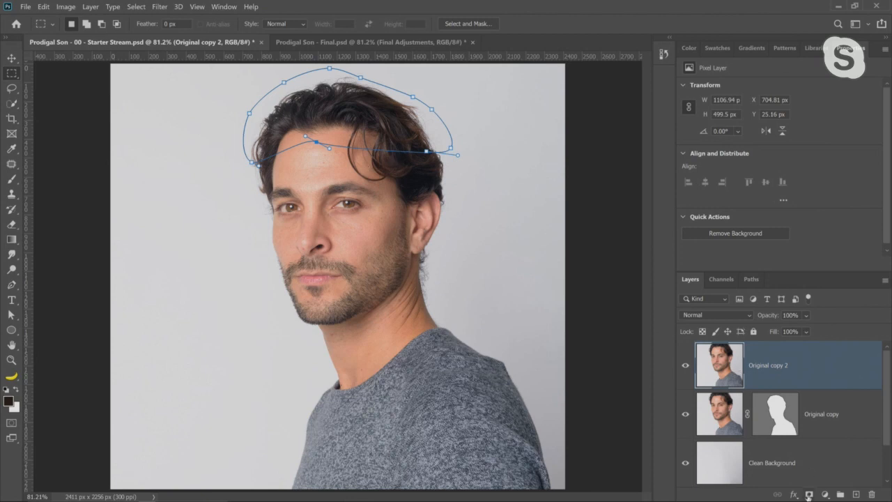
pyautogui.keyDown('ctrl'); pyautogui.click(808, 494); pyautogui.keyUp('ctrl')
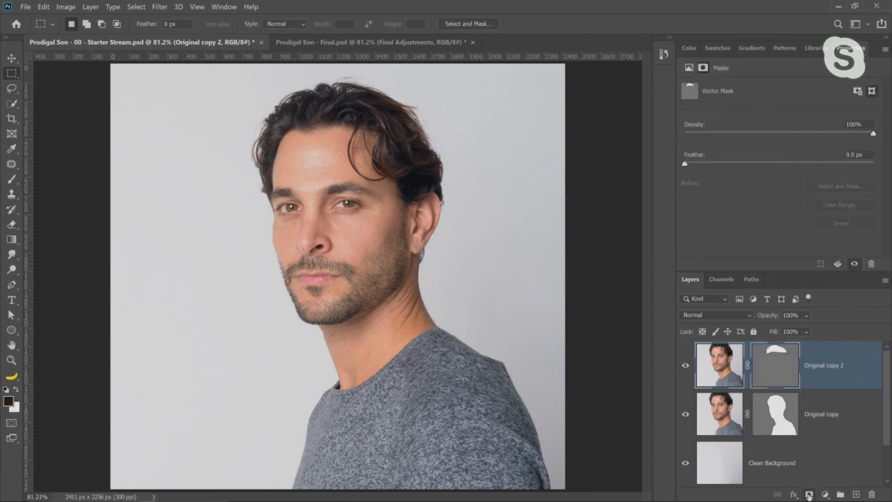
pyautogui.click(685, 415)
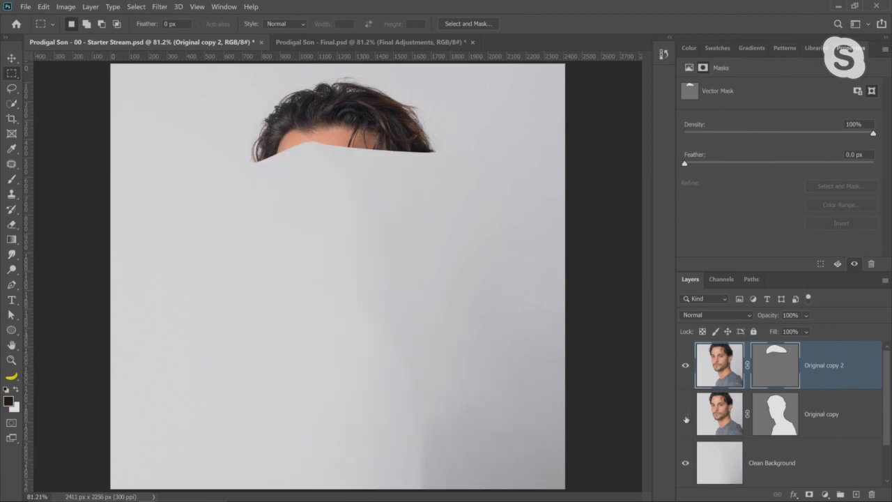
pyautogui.click(684, 416)
pyautogui.click(684, 415)
# Step: Start a second slice on the Original copy 2 vector mask, drawing its upper edge above the eyebrows and past the ear with the Pen tool
pyautogui.click(11, 284)
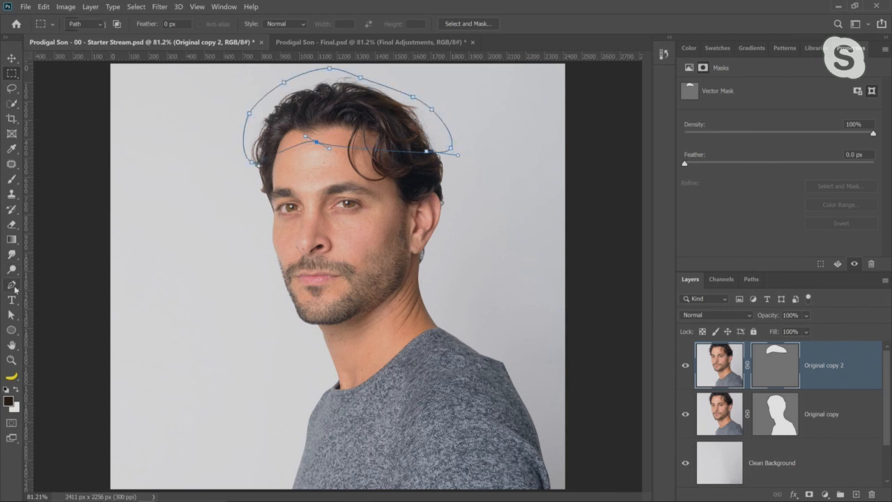
pyautogui.click(254, 191)
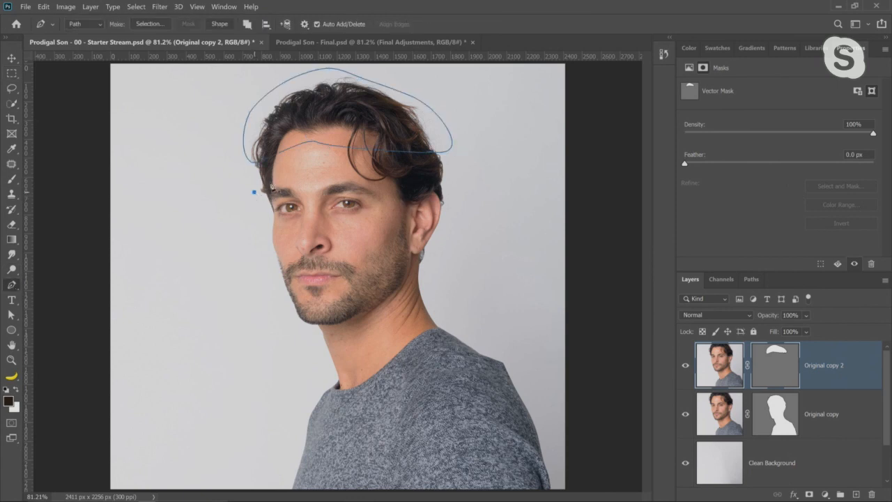
pyautogui.click(278, 174)
pyautogui.click(329, 177)
pyautogui.click(370, 176)
pyautogui.click(411, 184)
pyautogui.click(439, 174)
pyautogui.click(453, 186)
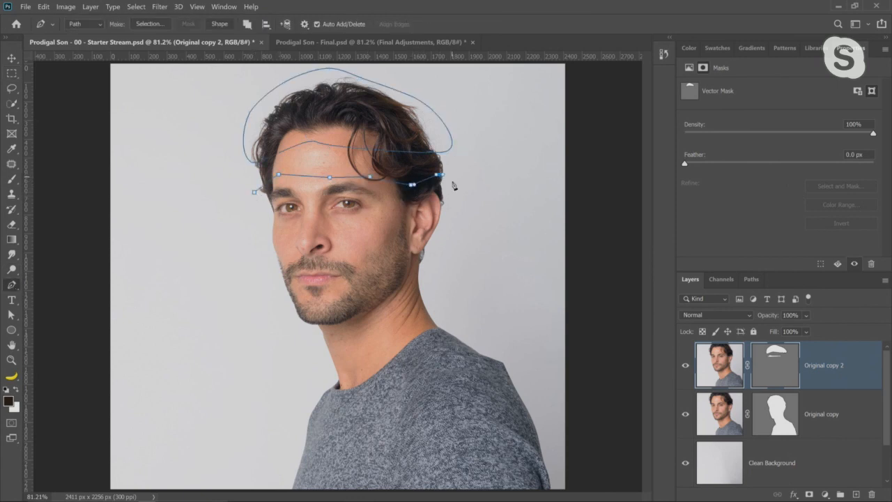
# Step: Complete the eye slice under the ear, across the nose and back to its start, and preview it by toggling Original copy's visibility
pyautogui.click(448, 222)
pyautogui.click(438, 235)
pyautogui.click(401, 234)
pyautogui.click(367, 231)
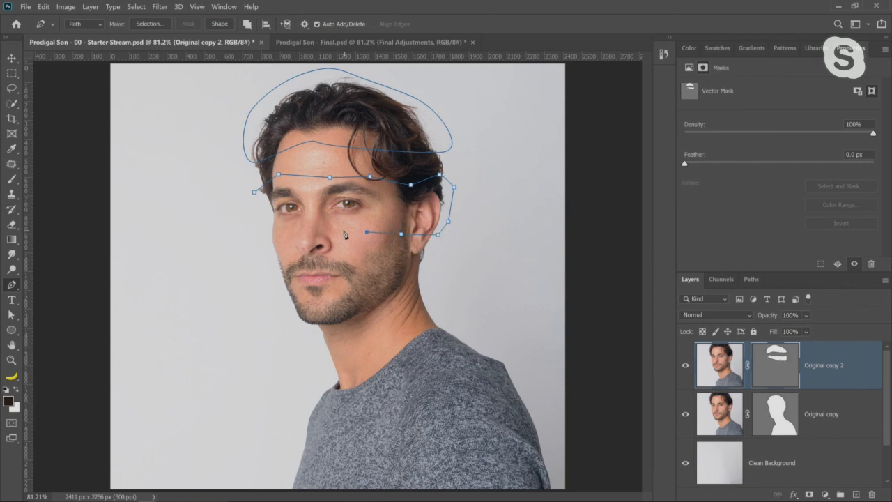
pyautogui.click(342, 230)
pyautogui.click(329, 225)
pyautogui.click(307, 220)
pyautogui.click(293, 230)
pyautogui.click(265, 225)
pyautogui.click(252, 189)
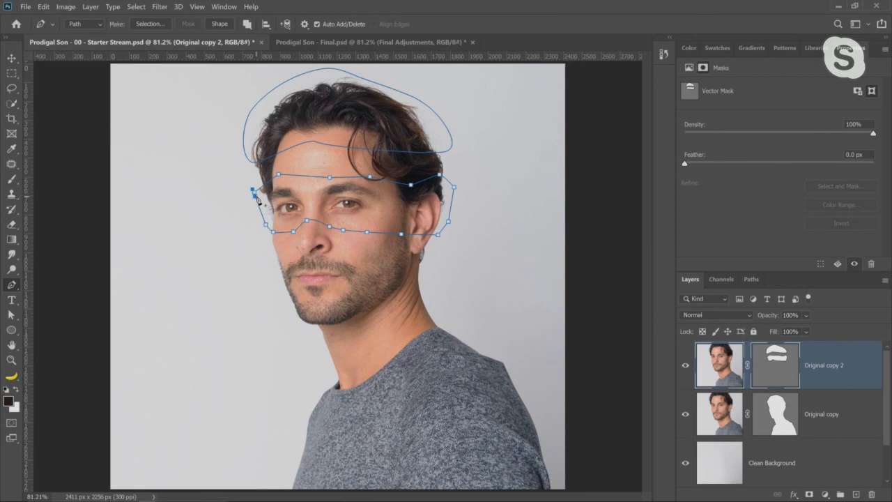
pyautogui.keyDown('ctrl'); pyautogui.keyDown('alt'); pyautogui.click(257, 198); pyautogui.keyUp('alt'); pyautogui.keyUp('ctrl')
pyautogui.click(685, 415)
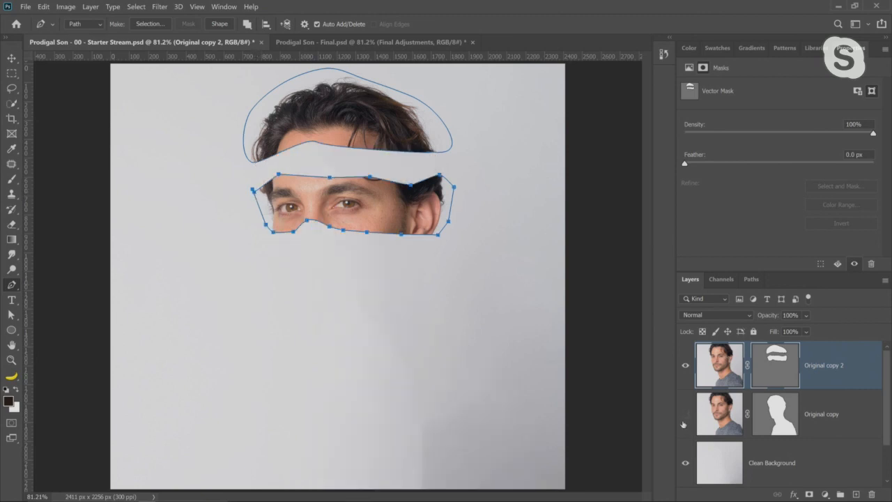
pyautogui.click(685, 415)
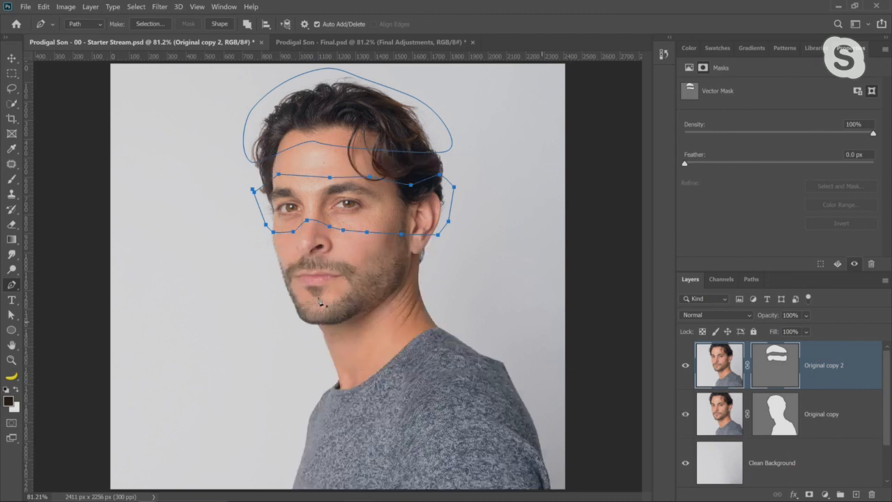
# Step: Begin a third slice on the same vector mask, drawing its upper edge from the cheek across the moustache to below the ear
pyautogui.click(276, 260)
pyautogui.click(310, 261)
pyautogui.click(364, 259)
pyautogui.click(420, 258)
pyautogui.click(426, 270)
# Step: Close the mouth slice along the jaw and chin, and preview the three slices by toggling Original copy's visibility
pyautogui.click(399, 285)
pyautogui.click(388, 286)
pyautogui.click(377, 293)
pyautogui.click(368, 298)
pyautogui.click(323, 310)
pyautogui.click(304, 309)
pyautogui.click(294, 308)
pyautogui.click(283, 295)
pyautogui.click(278, 271)
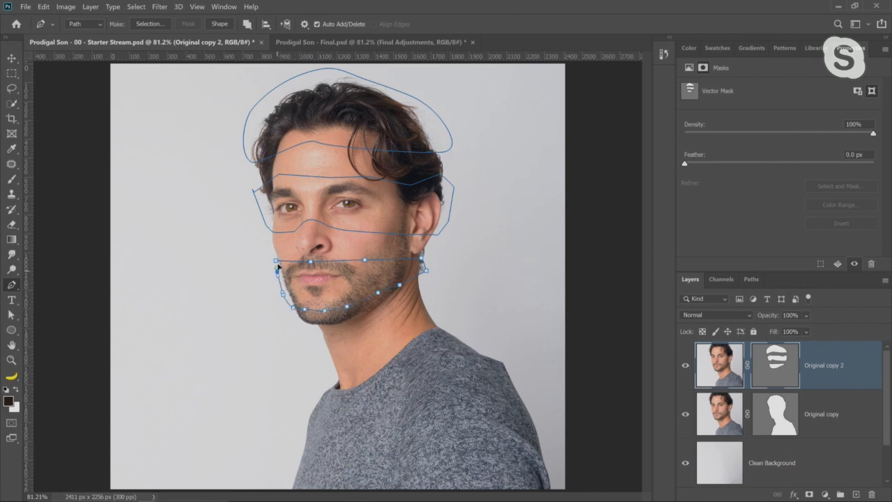
pyautogui.click(276, 262)
pyautogui.click(684, 414)
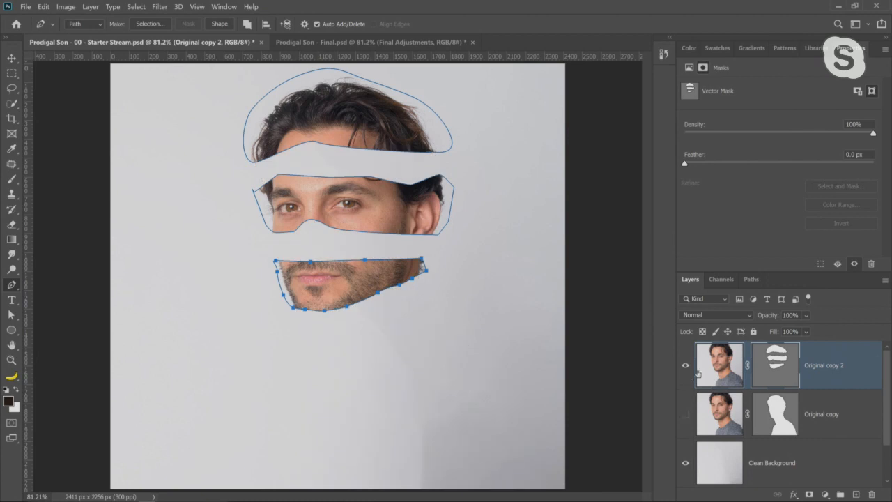
pyautogui.click(685, 414)
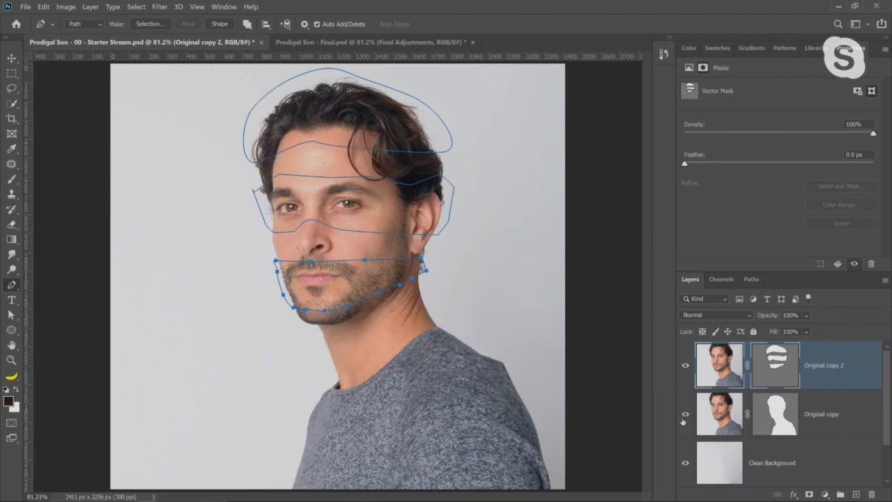
# Step: Hide the Original copy 2 layer, select the vector mask of Original copy, and check that layer by toggling its visibility
pyautogui.click(764, 420)
pyautogui.click(685, 365)
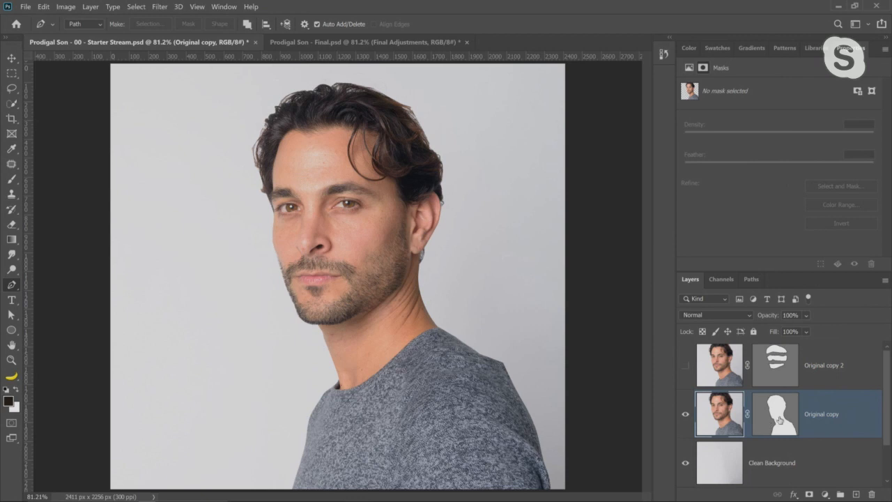
pyautogui.click(777, 418)
pyautogui.click(685, 416)
pyautogui.click(685, 416)
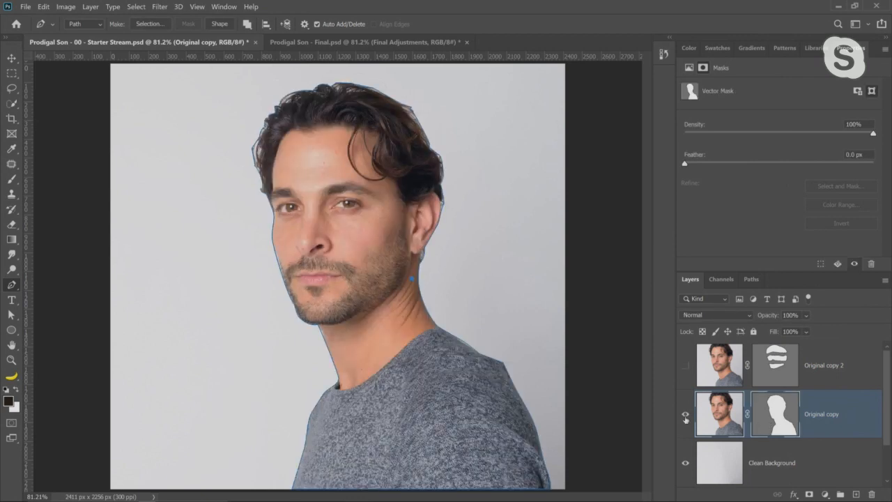
pyautogui.click(685, 417)
pyautogui.click(685, 416)
# Step: Select the man's outline path in the Original copy vector mask to display its anchor points, keeping the standard Pen tool active
pyautogui.keyDown('ctrl'); pyautogui.click(317, 327); pyautogui.keyUp('ctrl')
pyautogui.rightClick(21, 288)
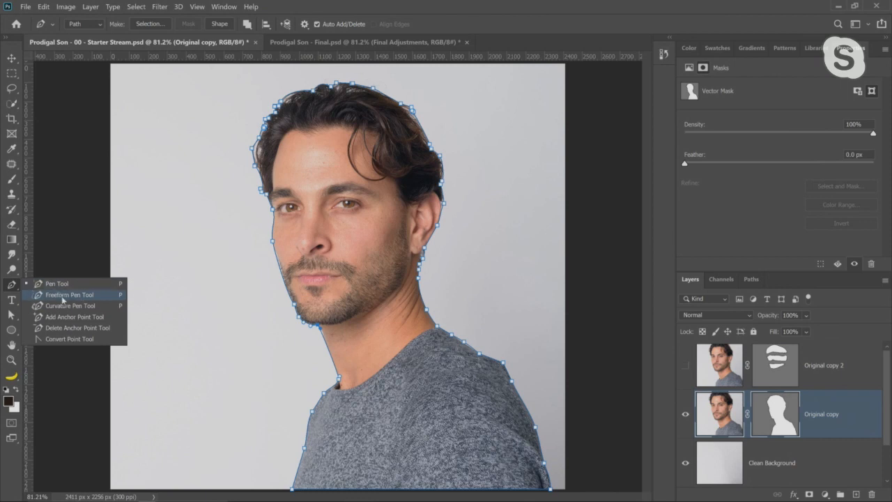
pyautogui.click(91, 284)
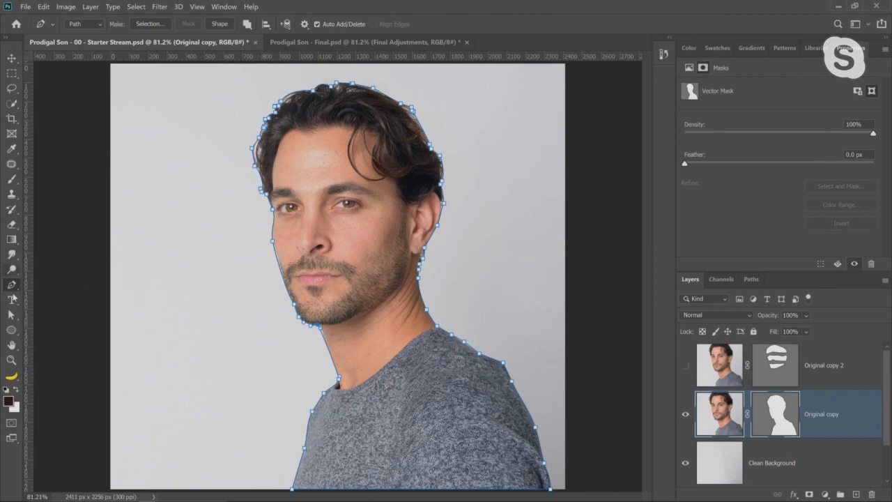
# Step: Delete the anchor points around the head from Original copy's vector mask, leaving the neck and shoulders outline
pyautogui.press('a')
pyautogui.moveTo(227, 89); pyautogui.dragTo(420, 298)
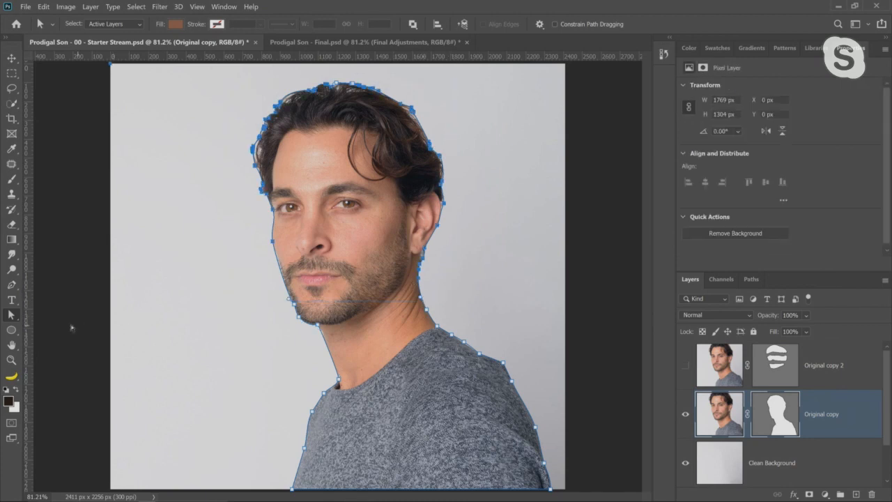
pyautogui.press('Delete')
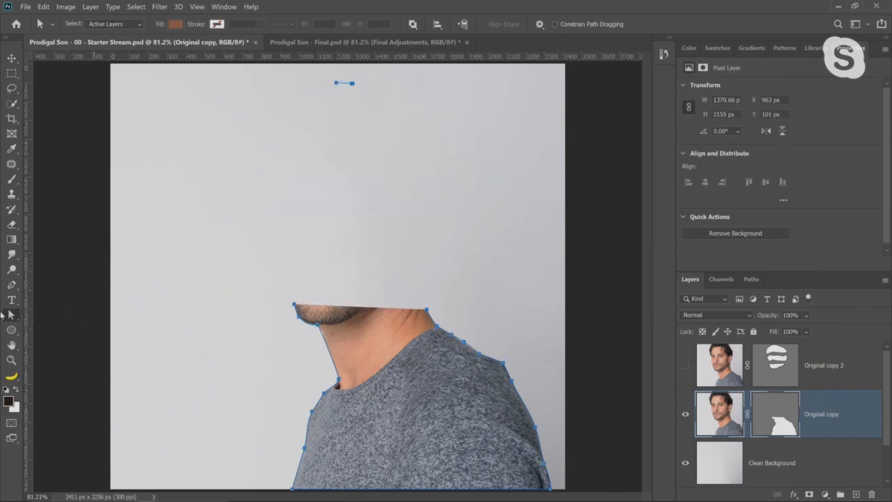
# Step: Reshape the mask's upper edge into a curve from the chin to the back of the neck, and show Original copy 2
pyautogui.click(11, 286)
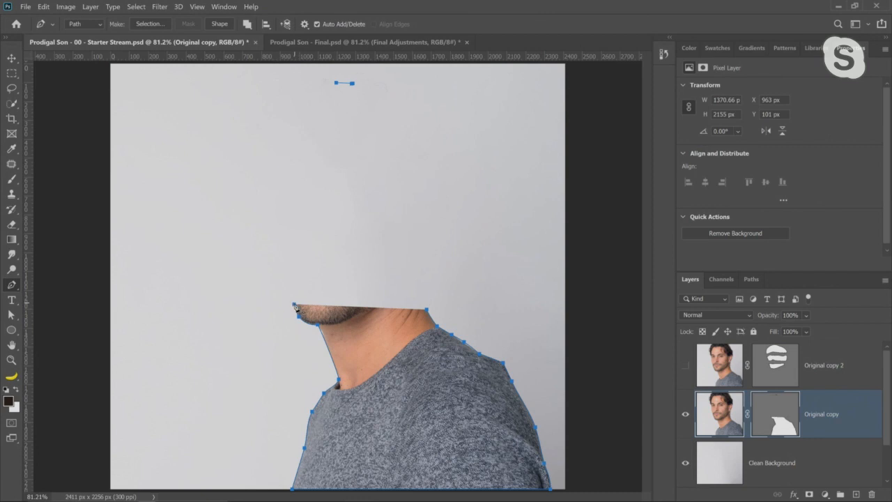
pyautogui.moveTo(427, 310); pyautogui.dragTo(428, 312)
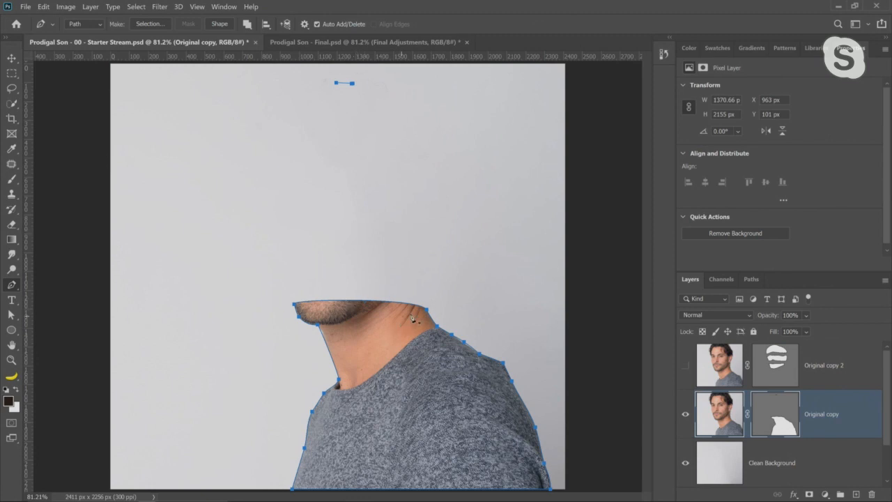
pyautogui.keyDown('ctrl'); pyautogui.click(426, 310); pyautogui.keyUp('ctrl')
pyautogui.moveTo(426, 310); pyautogui.dragTo(431, 293)
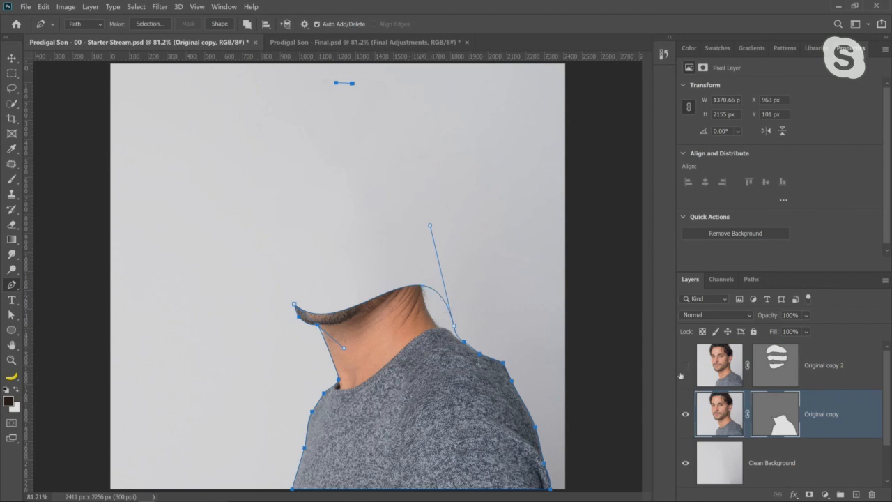
pyautogui.click(683, 370)
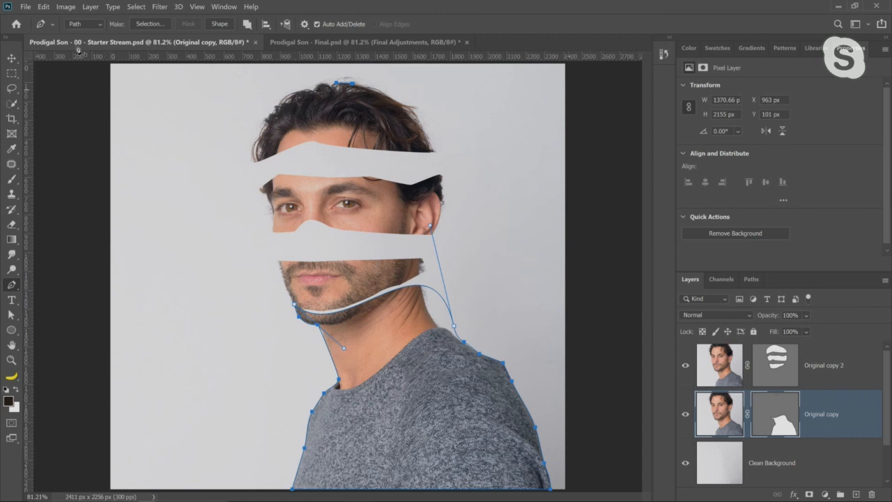
# Step: Open Prodigal Son - 01- Face Vectors Done and compare it with the Final and Starter Stream documents
pyautogui.click(26, 6)
pyautogui.click(36, 27)
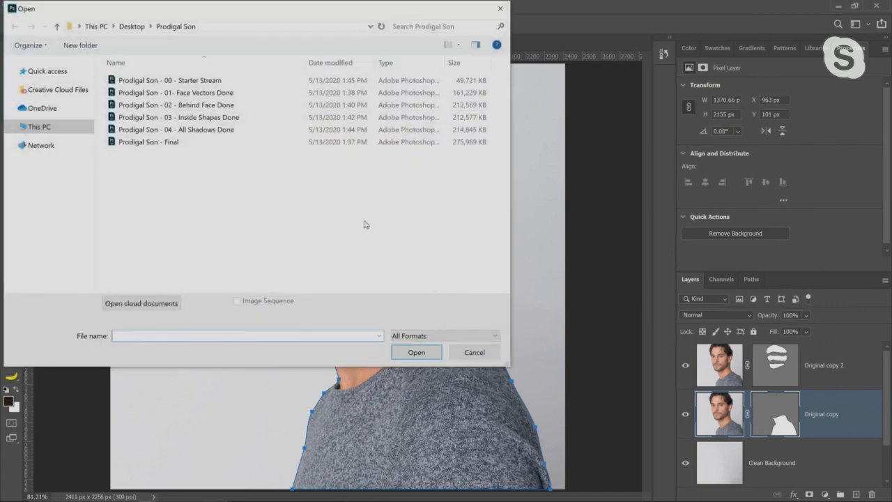
pyautogui.click(213, 94)
pyautogui.doubleClick(212, 93)
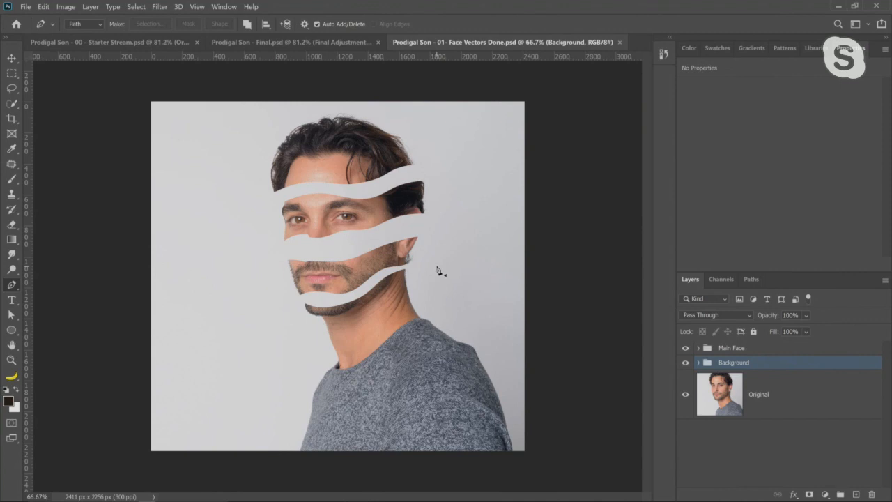
pyautogui.click(299, 42)
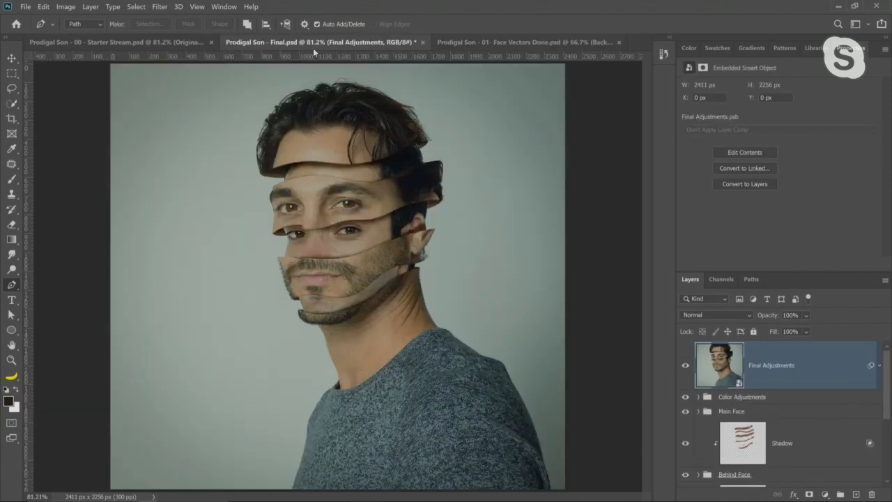
pyautogui.click(165, 43)
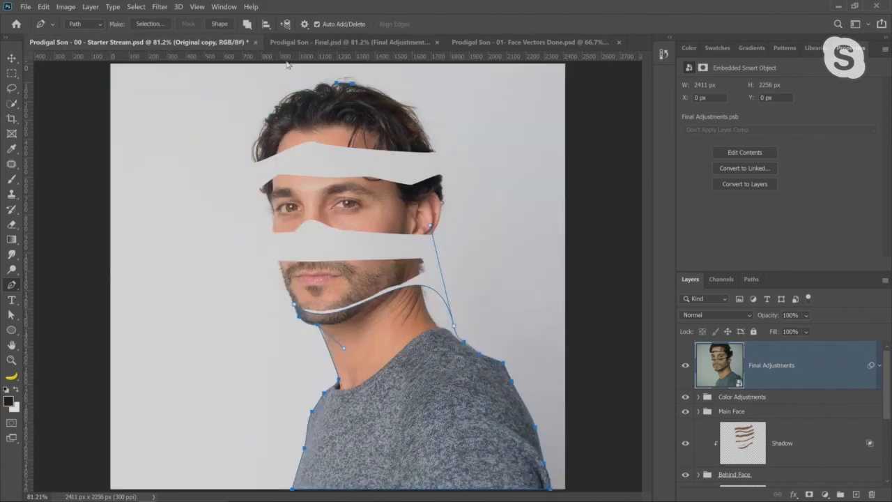
pyautogui.click(511, 43)
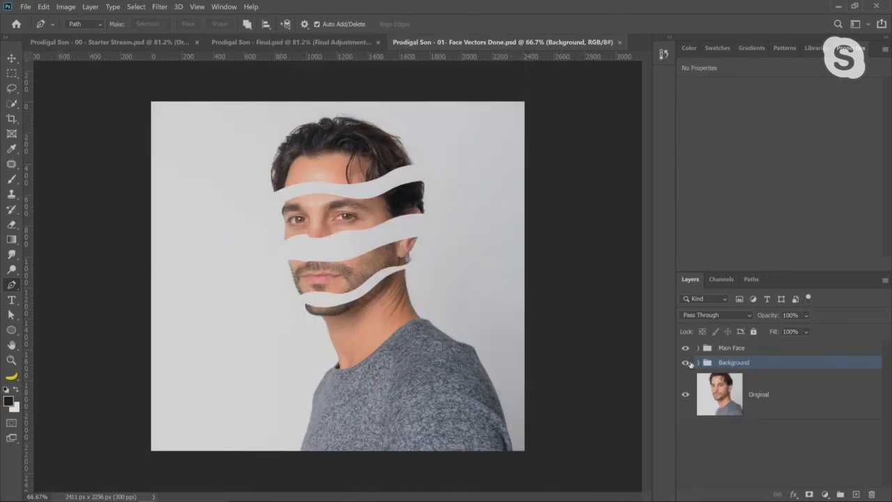
# Step: Examine the Background and Main Face groups by expanding Background and toggling the visibility of both groups
pyautogui.click(686, 362)
pyautogui.click(687, 362)
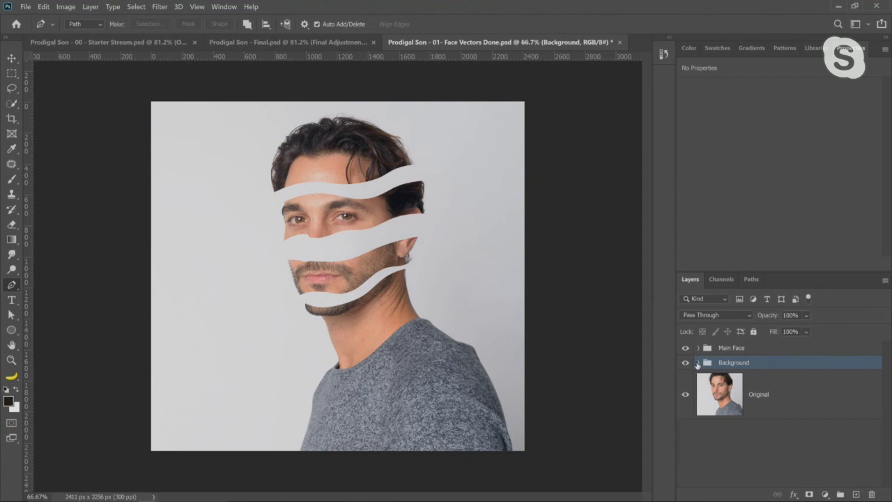
pyautogui.click(698, 363)
pyautogui.click(698, 362)
pyautogui.click(685, 347)
pyautogui.click(692, 348)
pyautogui.click(685, 348)
# Step: Inspect the Head layer's vector mask inside the Main Face group, toggle the layer's visibility, and collapse the group
pyautogui.click(697, 348)
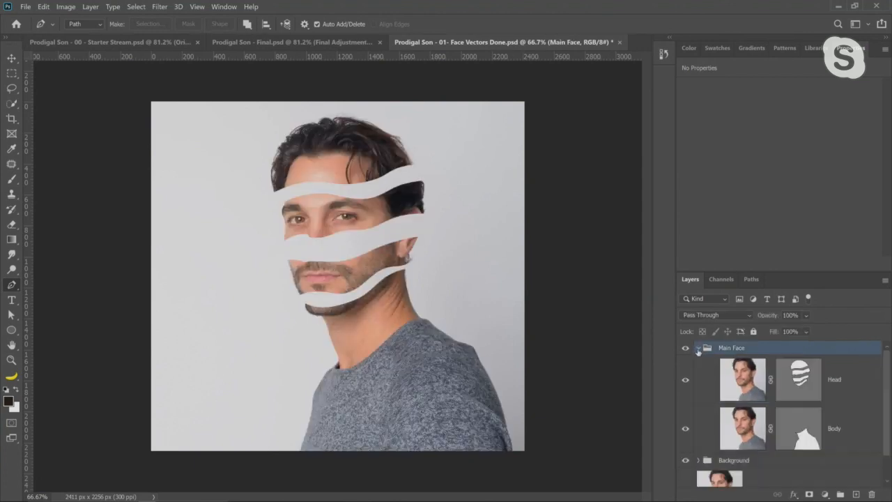
pyautogui.click(801, 390)
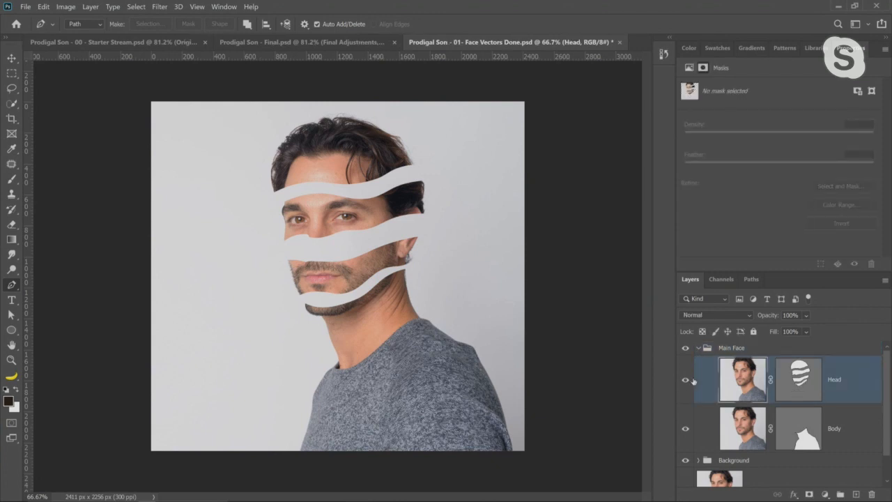
pyautogui.click(685, 380)
pyautogui.click(684, 379)
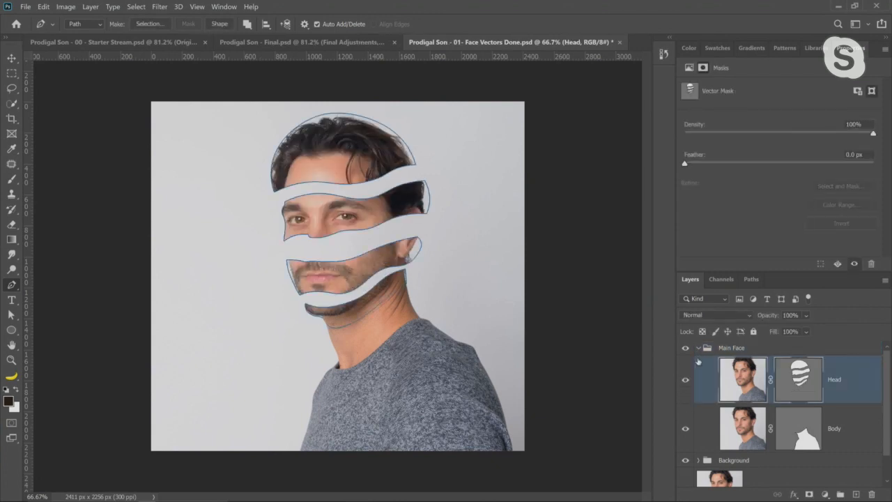
pyautogui.click(698, 348)
# Step: Close the Starter Stream document without saving its changes, and compare the Final document with Face Vectors Done
pyautogui.click(168, 41)
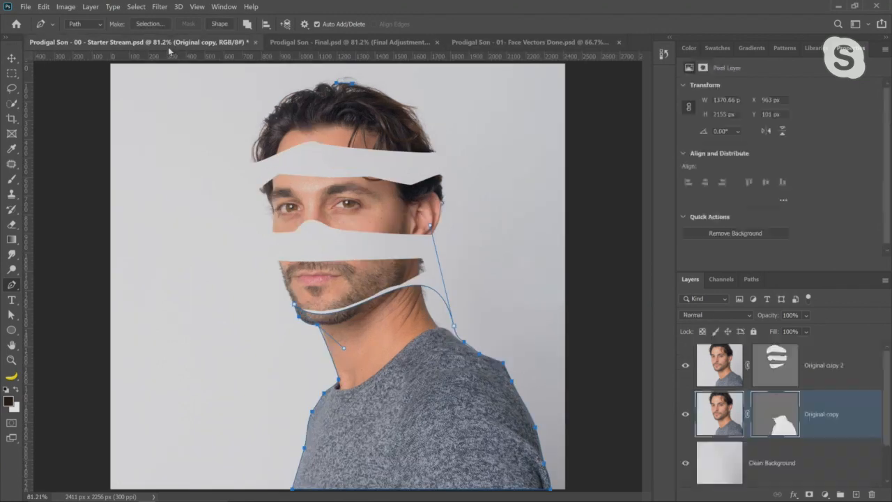
pyautogui.click(255, 43)
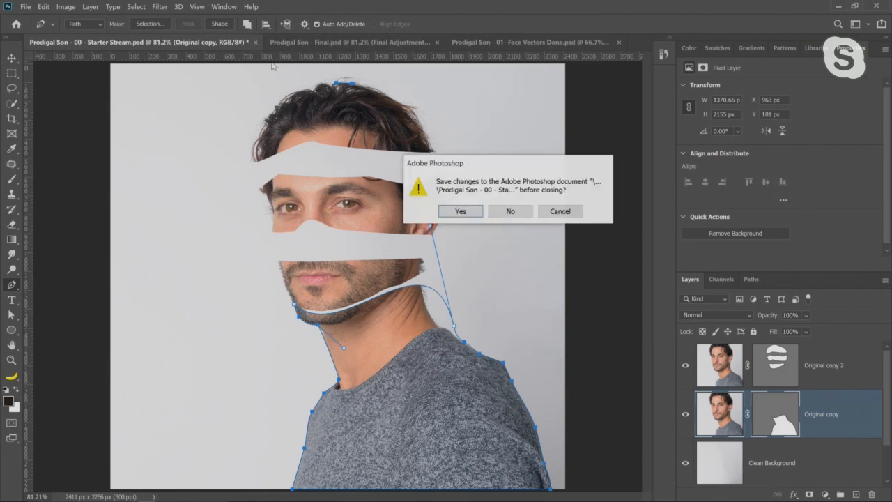
pyautogui.click(512, 211)
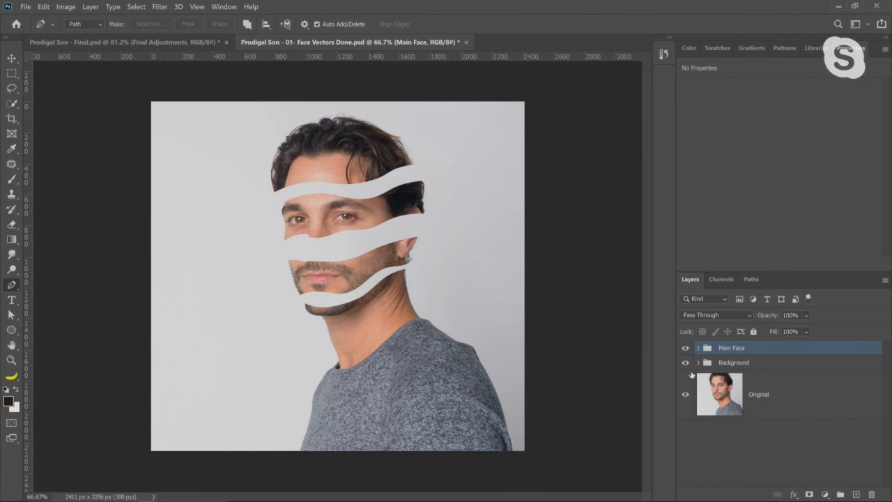
pyautogui.click(185, 41)
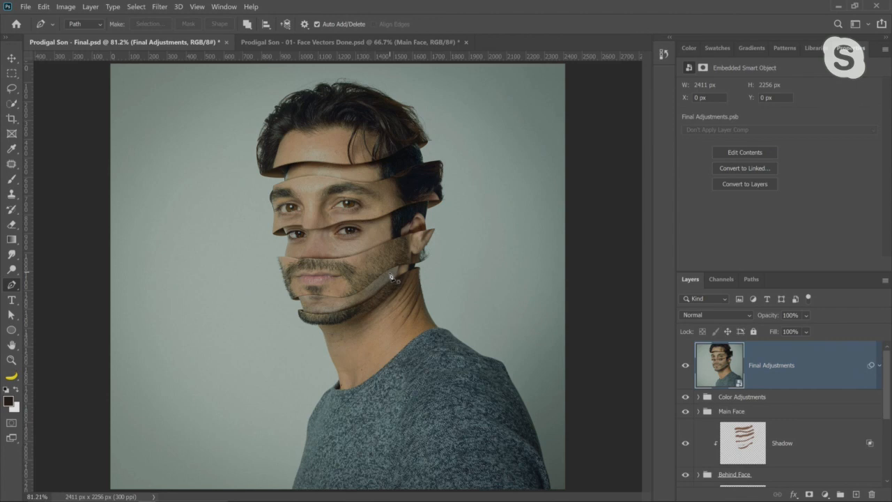
pyautogui.click(308, 41)
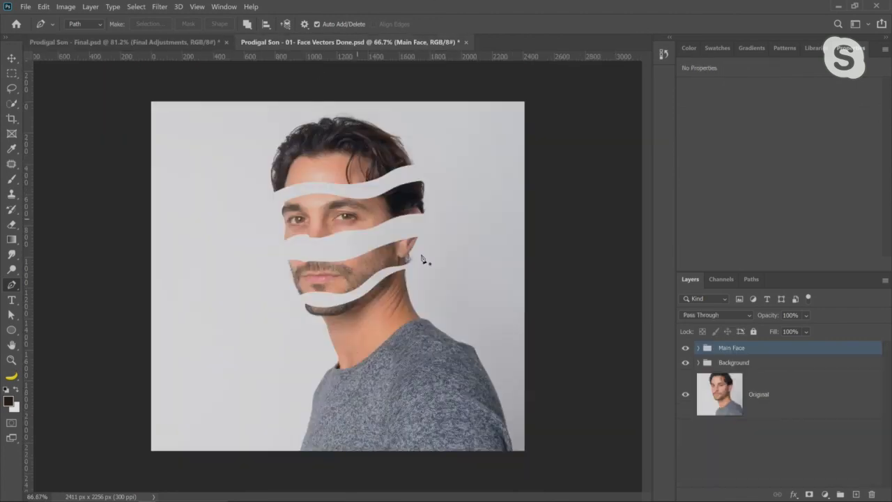
# Step: Open the stock portrait of the man in the navy T-shirt from the 1324 library
pyautogui.click(811, 48)
pyautogui.doubleClick(775, 143)
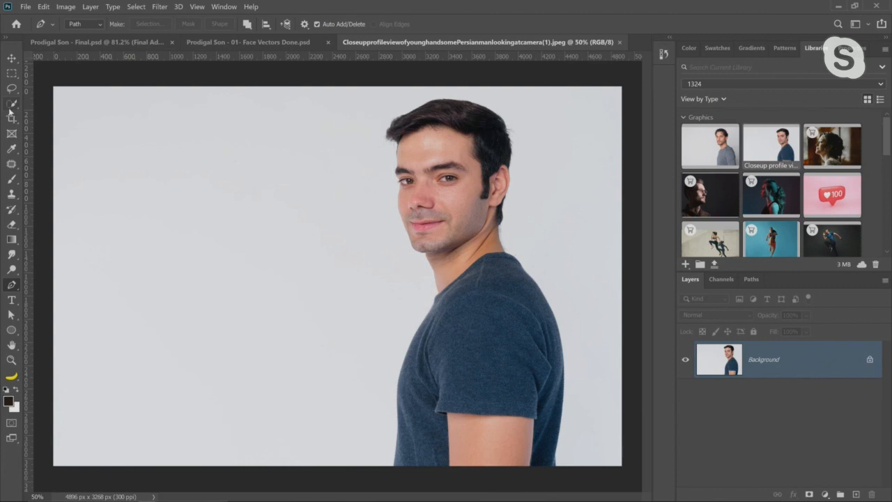
# Step: Crop the stock portrait to about 1468 x 1948 px around the man's head and shoulders, with Delete Cropped Pixels off
pyautogui.press('c')
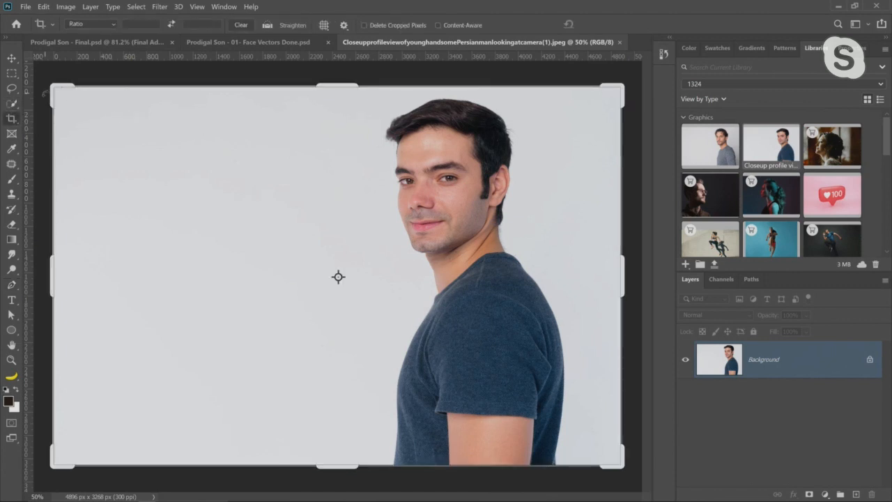
pyautogui.moveTo(53, 89); pyautogui.dragTo(182, 86)
pyautogui.moveTo(351, 468); pyautogui.dragTo(351, 388)
pyautogui.moveTo(179, 281); pyautogui.dragTo(212, 280)
pyautogui.moveTo(448, 281); pyautogui.dragTo(426, 275)
pyautogui.click(609, 24)
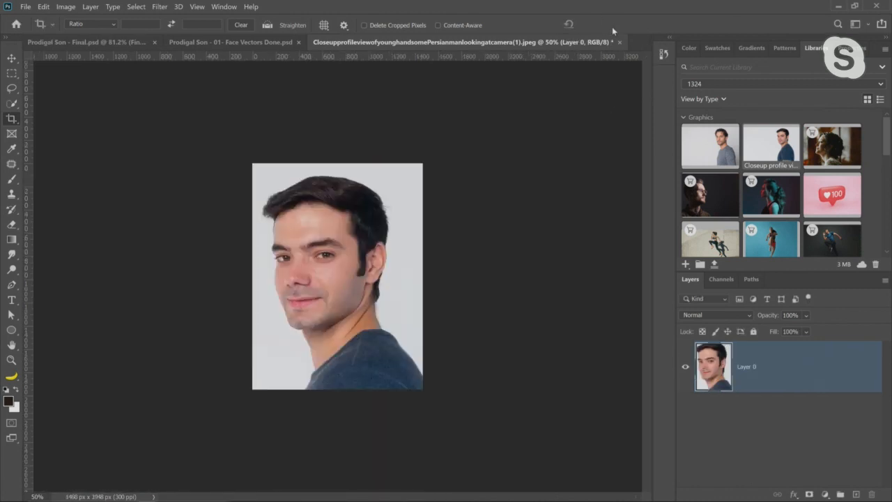
# Step: Convert the cropped portrait layer to a smart object and try to place it in the Face Vectors Done document
pyautogui.rightClick(833, 373)
pyautogui.click(724, 168)
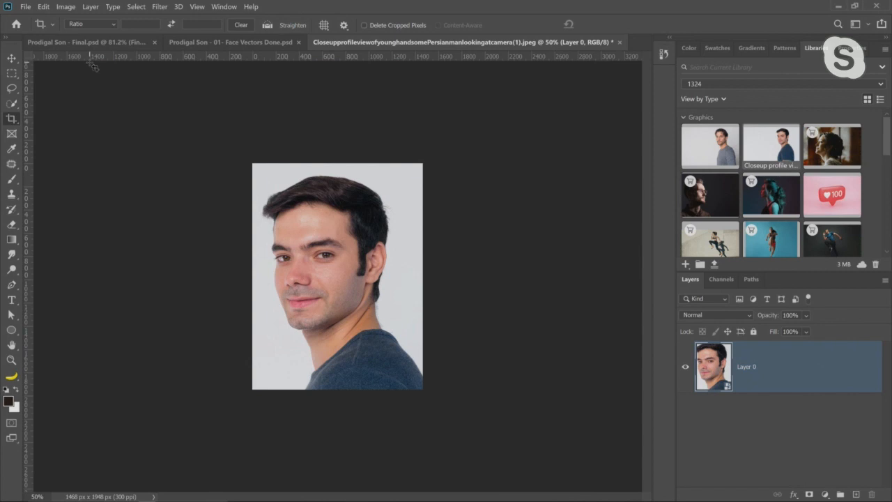
pyautogui.click(11, 59)
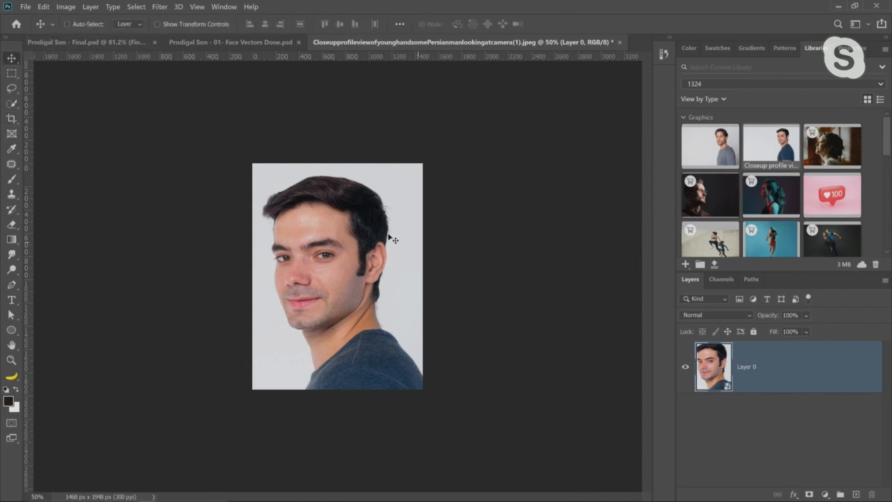
pyautogui.moveTo(357, 195); pyautogui.dragTo(382, 213)
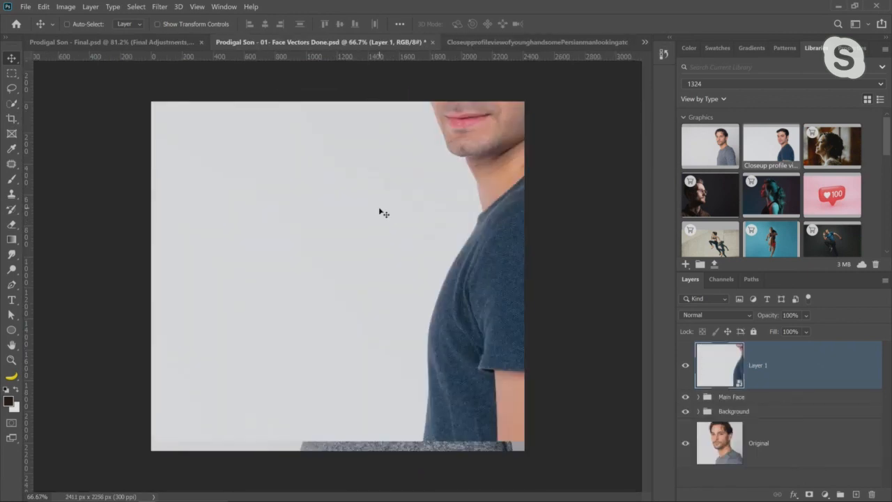
pyautogui.hotkey('ctrl', 'z')
pyautogui.click(530, 43)
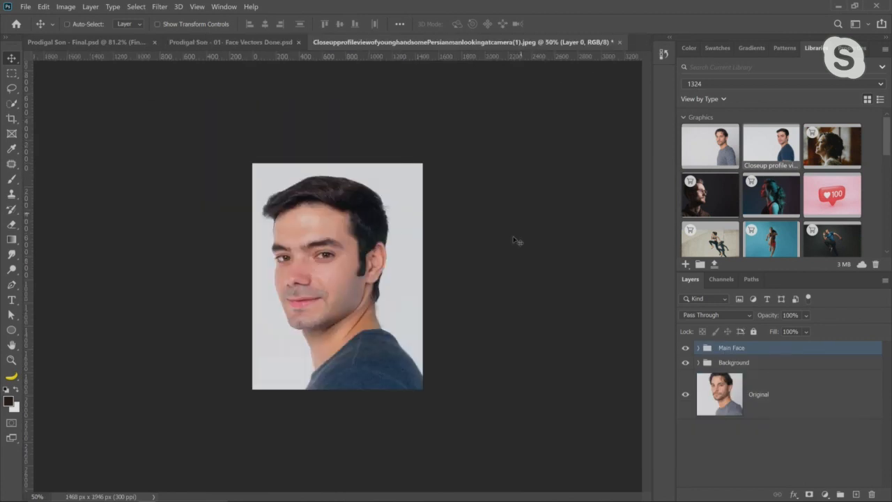
pyautogui.moveTo(360, 227); pyautogui.dragTo(300, 331)
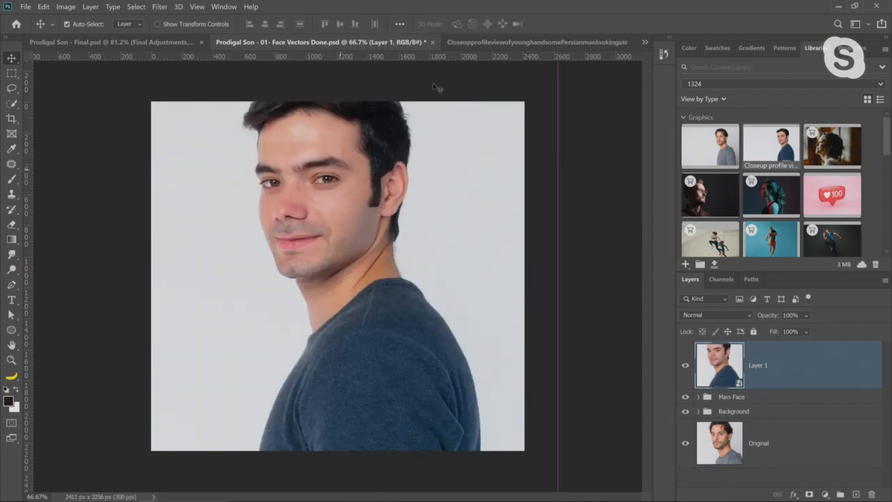
# Step: Undo the portrait's placement in Face Vectors Done, and undo the smart object conversion and crop in the stock photo
pyautogui.hotkey('ctrl', 'z')
pyautogui.hotkey('ctrl', 'z')
pyautogui.hotkey('ctrl', 'z')
pyautogui.click(493, 46)
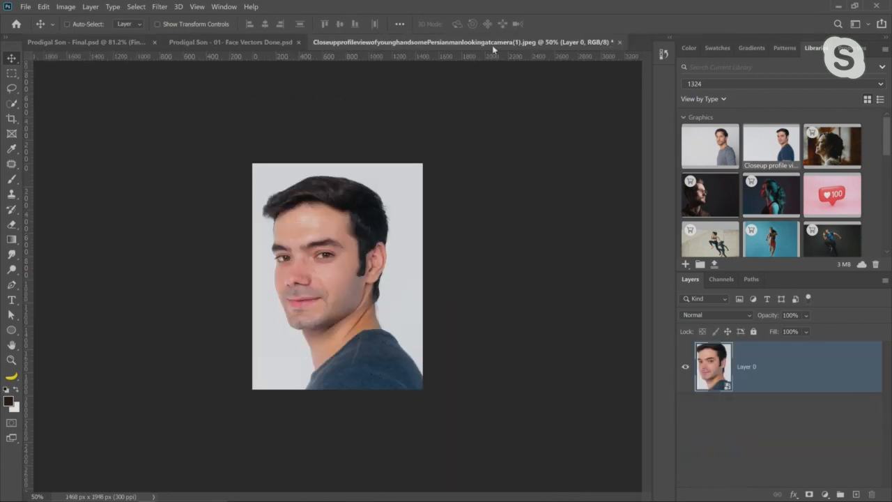
pyautogui.hotkey('ctrl', 'z')
pyautogui.hotkey('ctrl', 'z')
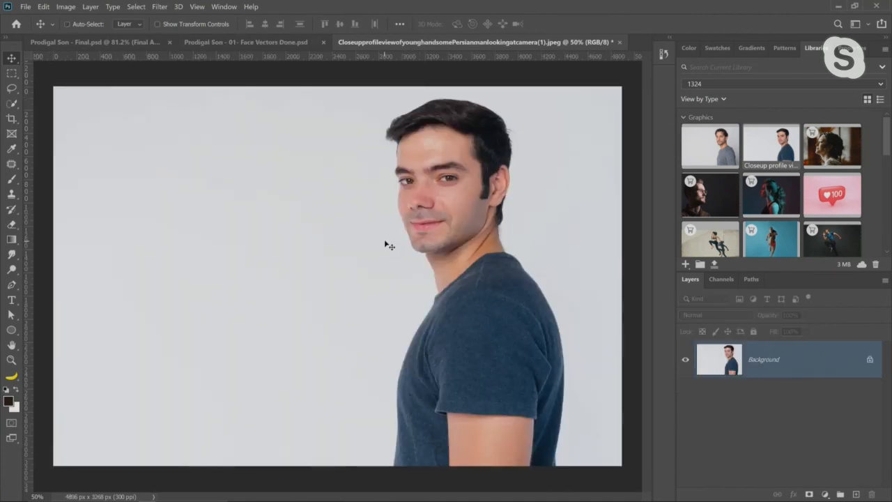
# Step: Select a roughly square area around the man's head and shoulders, and add a layer mask from that selection
pyautogui.click(13, 74)
pyautogui.moveTo(359, 92); pyautogui.dragTo(558, 292)
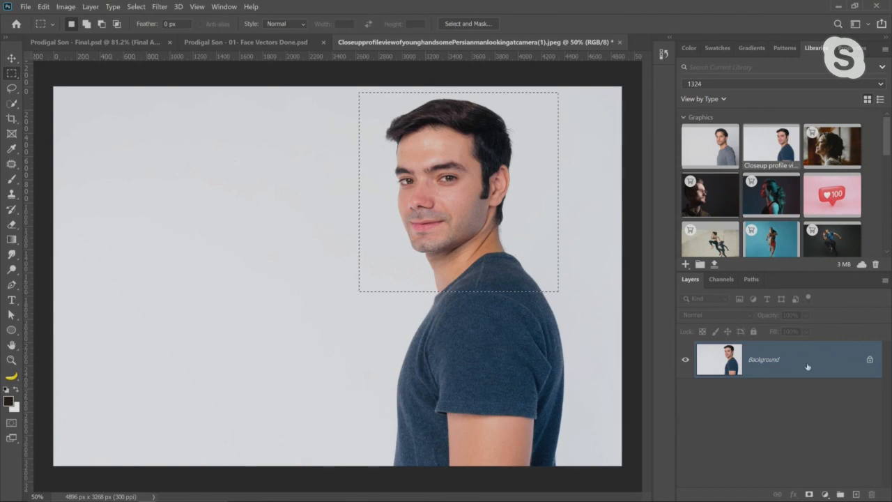
pyautogui.click(809, 494)
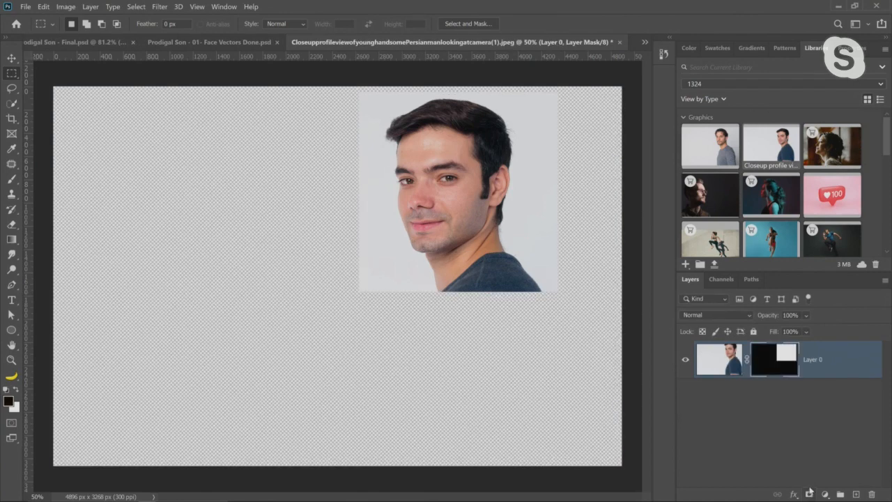
# Step: Convert the masked portrait to a smart object, place it over the face in Face Vectors Done, and return to the stock photo
pyautogui.rightClick(851, 359)
pyautogui.click(744, 172)
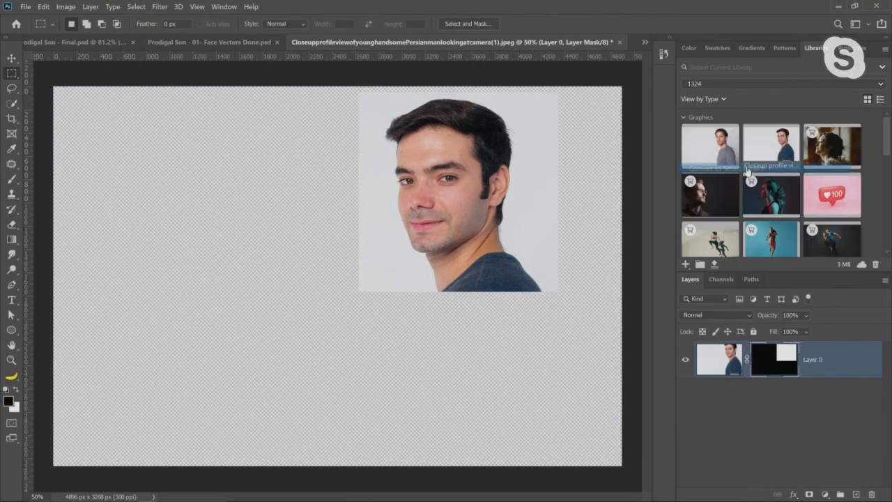
pyautogui.press('v')
pyautogui.moveTo(479, 176); pyautogui.dragTo(402, 299)
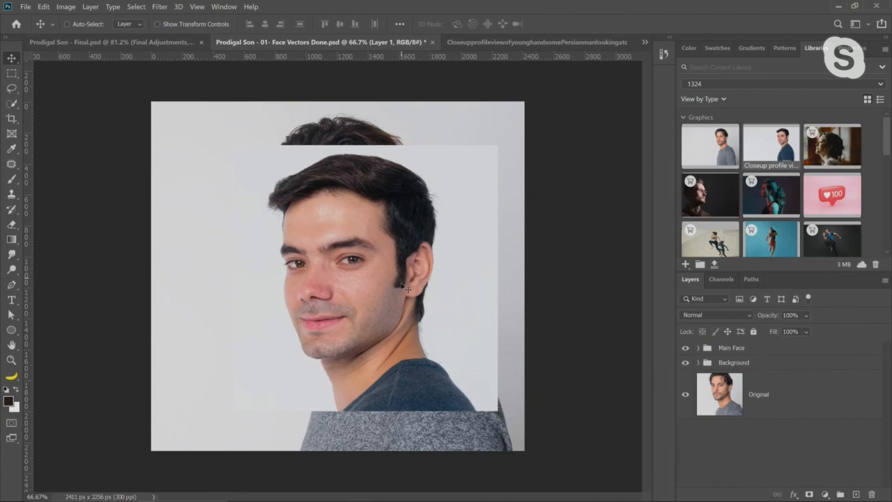
pyautogui.click(516, 43)
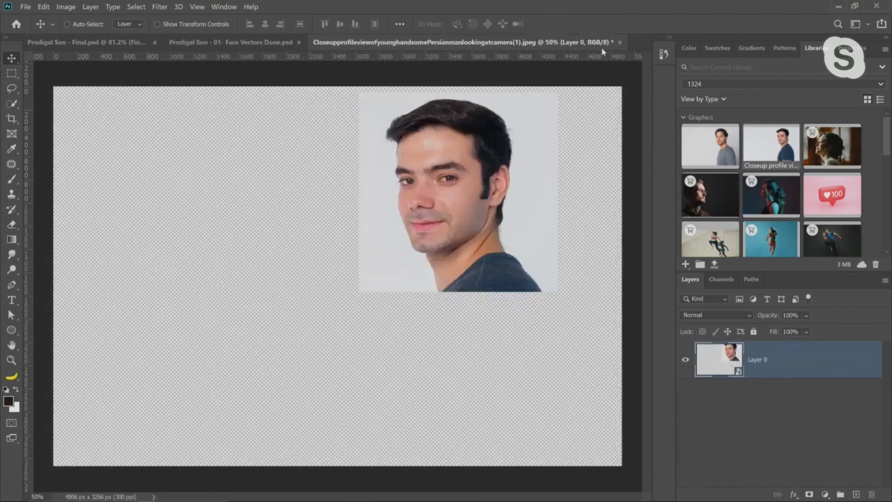
# Step: Close the stock photo without saving, and move Layer 1 out of the Main Face group to the top of the layer stack
pyautogui.click(619, 43)
pyautogui.click(527, 213)
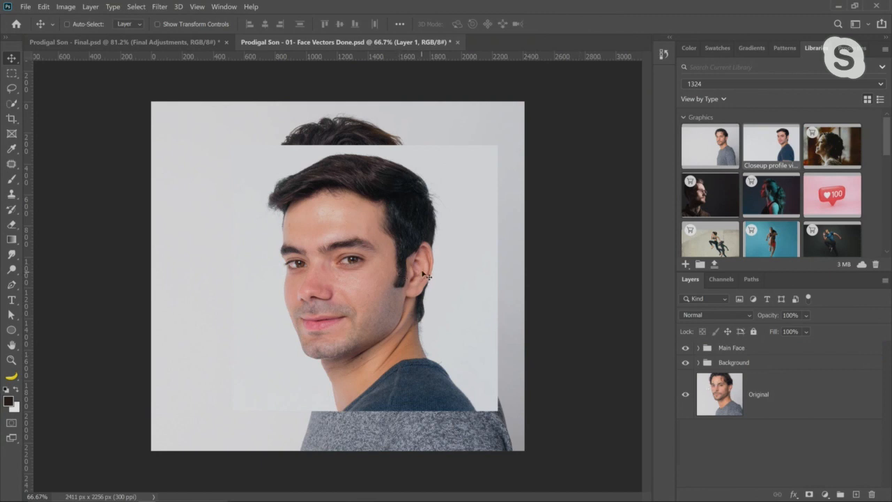
pyautogui.click(699, 347)
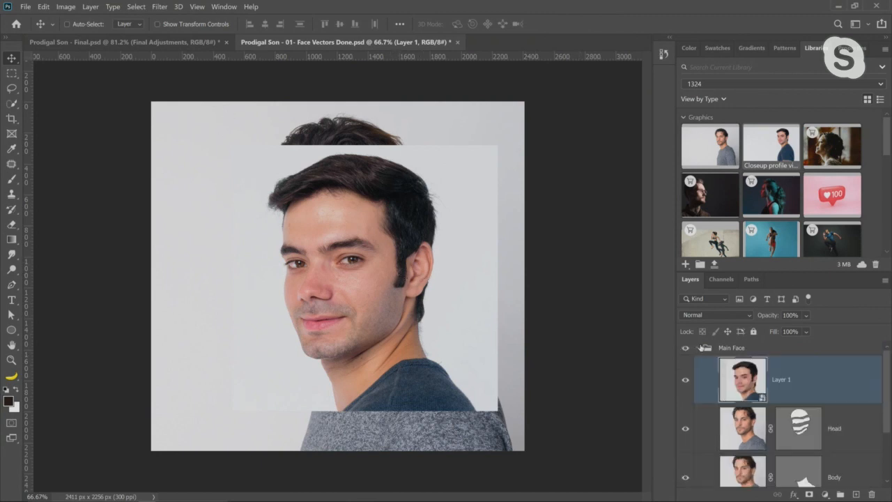
pyautogui.moveTo(757, 382); pyautogui.dragTo(729, 343)
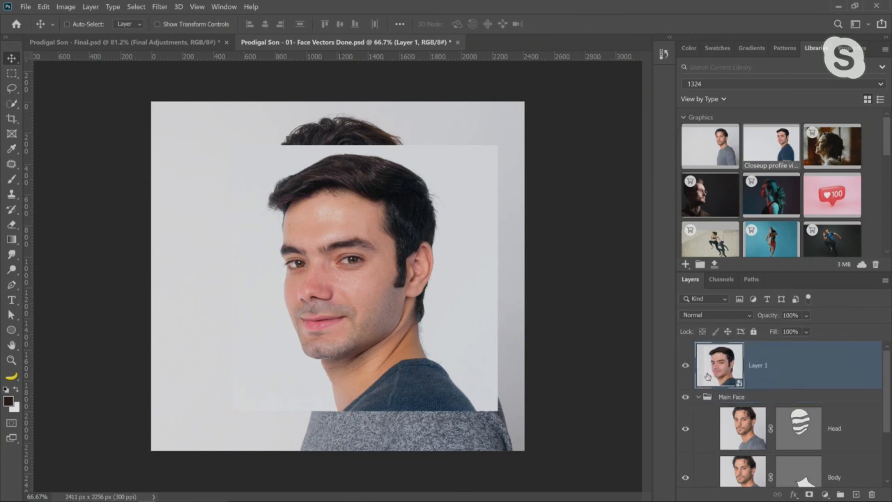
pyautogui.click(698, 396)
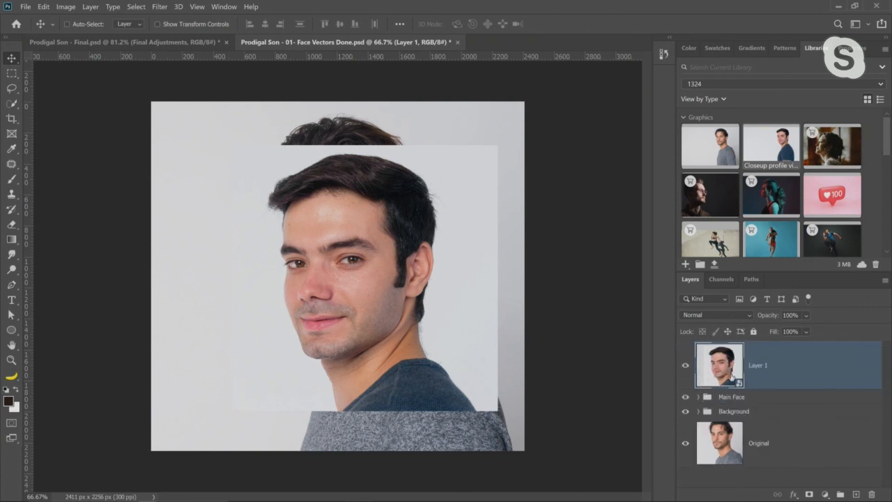
# Step: Open the portrait's smart object to examine its masked contents, and close it without saving
pyautogui.doubleClick(721, 374)
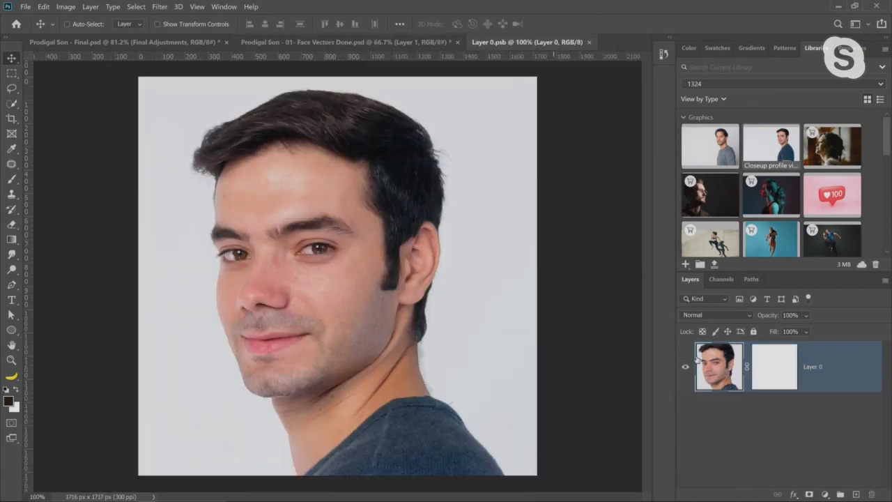
pyautogui.moveTo(360, 230); pyautogui.dragTo(341, 251)
pyautogui.click(593, 42)
pyautogui.click(519, 212)
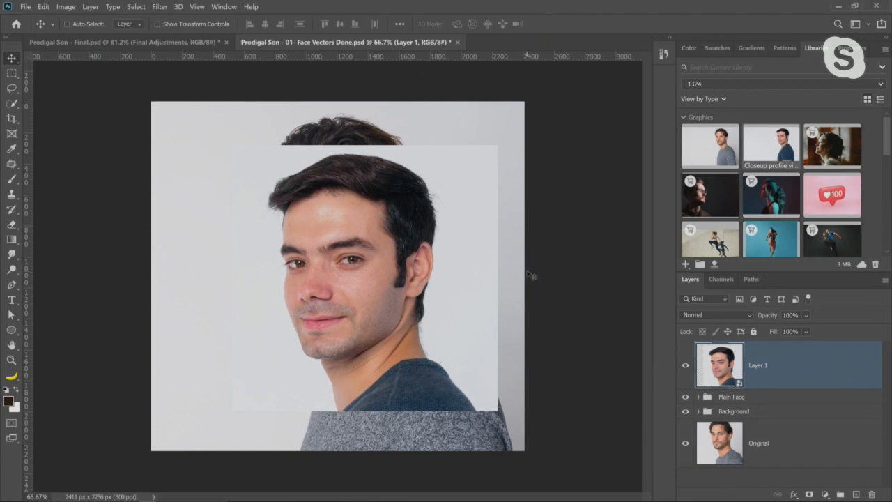
# Step: Place Layer 1 between the Main Face and Background groups, and shift the portrait upward behind the face slices
pyautogui.moveTo(725, 368); pyautogui.dragTo(739, 404)
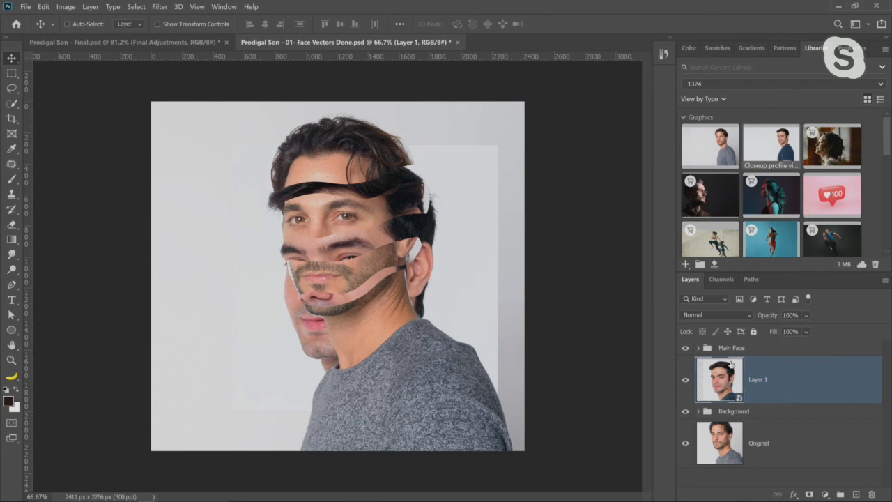
pyautogui.hotkey('ctrl', 'z')
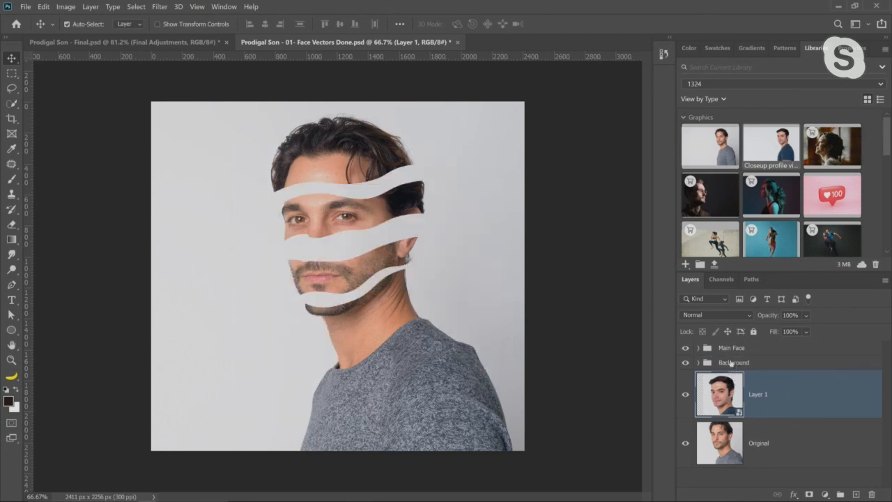
pyautogui.hotkey('ctrl', 'shift', 'z')
pyautogui.moveTo(732, 378); pyautogui.dragTo(730, 348)
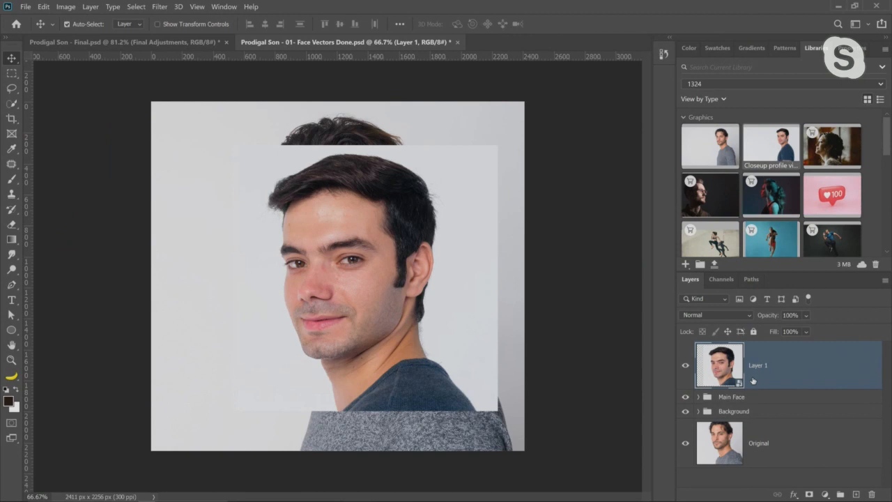
pyautogui.moveTo(753, 380); pyautogui.dragTo(755, 403)
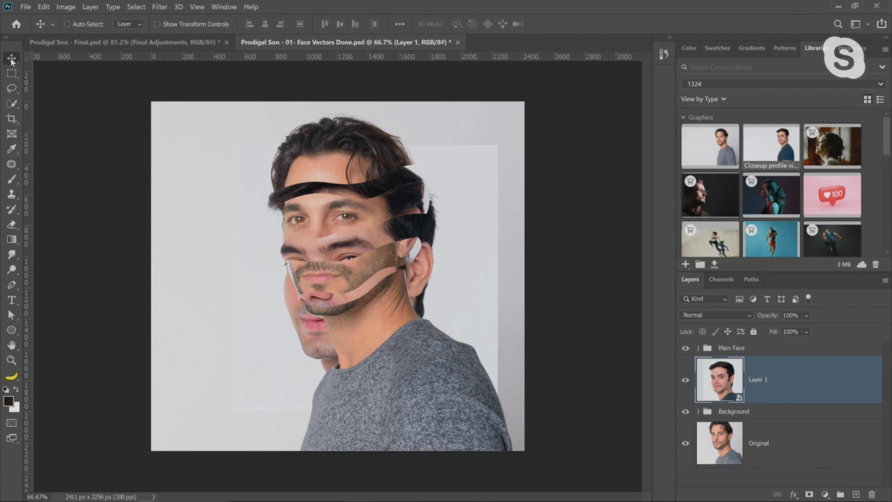
pyautogui.moveTo(406, 326); pyautogui.dragTo(408, 278)
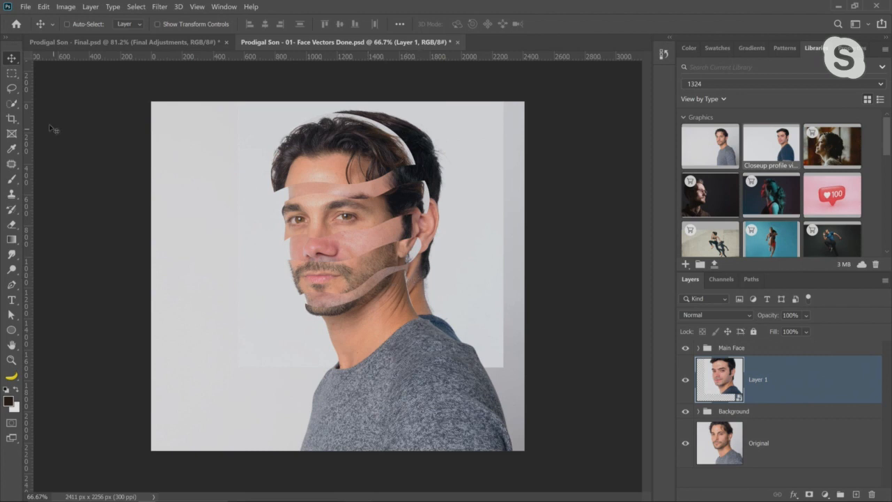
pyautogui.hotkey('ctrl', 't')
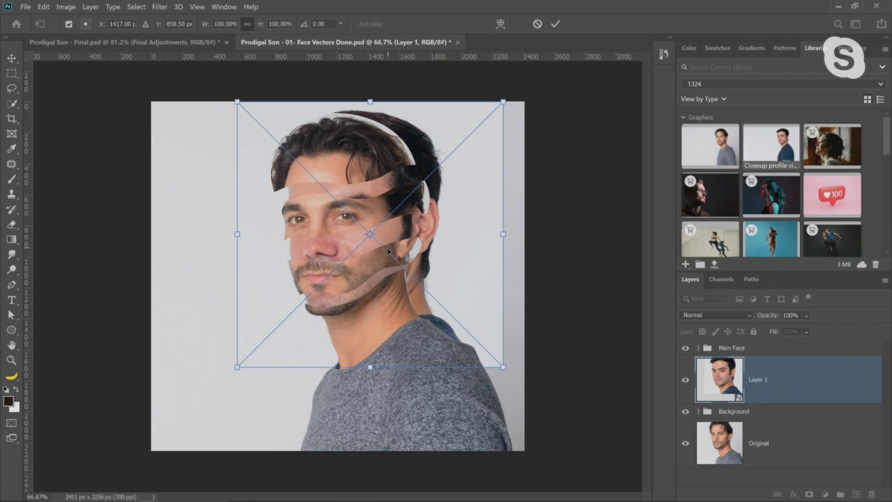
pyautogui.moveTo(370, 241)
pyautogui.mouseDown()
pyautogui.moveTo(273, 230)
pyautogui.moveTo(257, 216)
pyautogui.moveTo(368, 231)
pyautogui.moveTo(374, 241)
pyautogui.mouseUp()
pyautogui.click(68, 24)
pyautogui.click(69, 24)
pyautogui.moveTo(371, 238); pyautogui.dragTo(317, 317)
pyautogui.moveTo(509, 94); pyautogui.dragTo(444, 154)
pyautogui.press('Return')
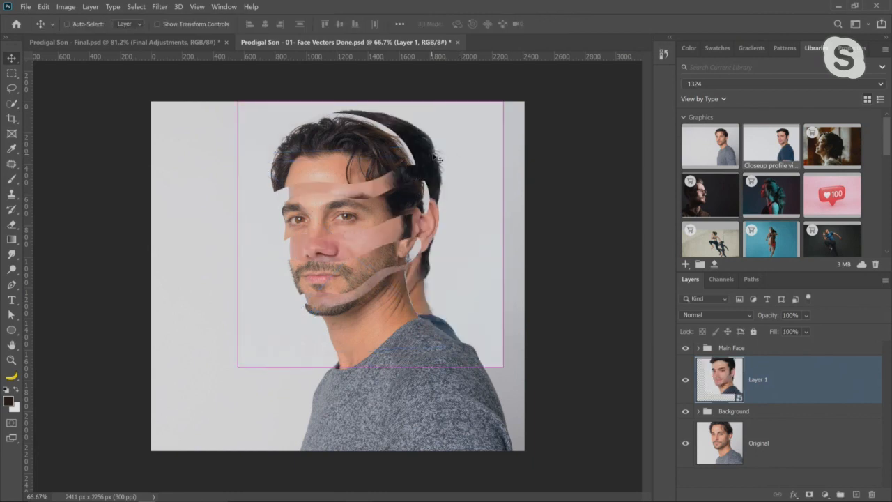
# Step: Move the portrait's transform reference point to the chin and scale the portrait to 77.27% around it
pyautogui.hotkey('ctrl', 't')
pyautogui.moveTo(378, 238); pyautogui.dragTo(322, 315)
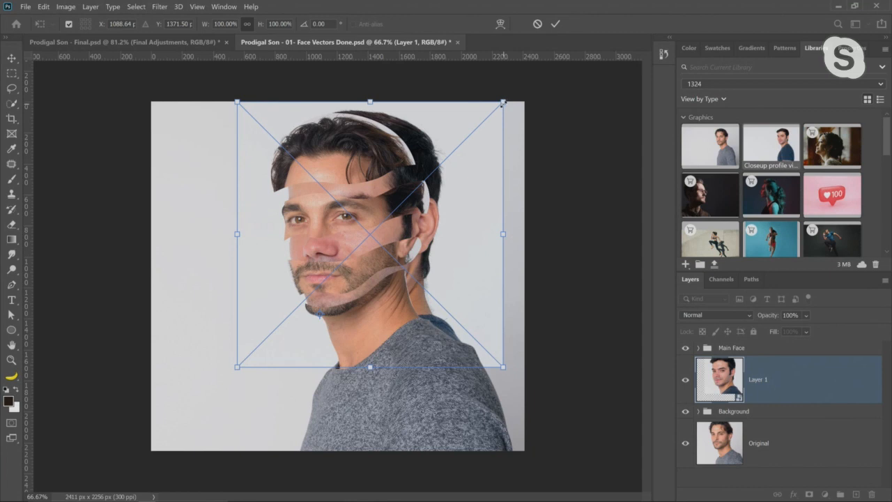
pyautogui.moveTo(503, 102); pyautogui.dragTo(445, 135)
pyautogui.moveTo(403, 225); pyautogui.dragTo(402, 232)
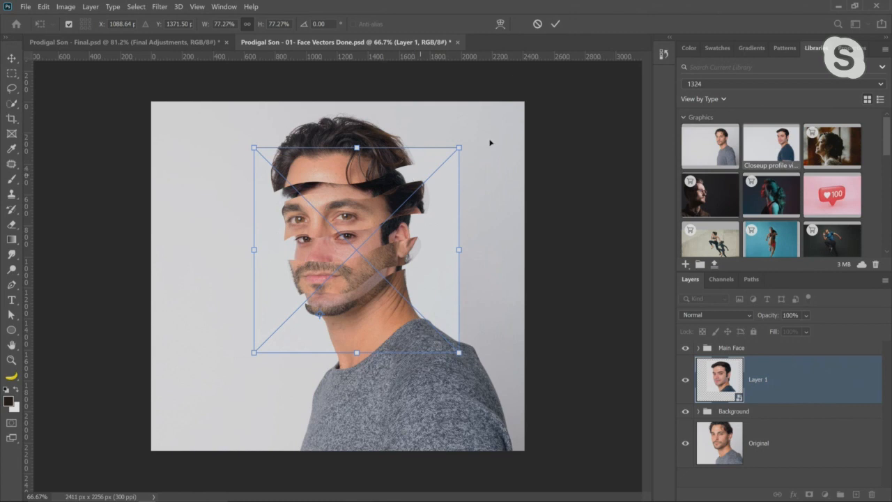
pyautogui.click(555, 24)
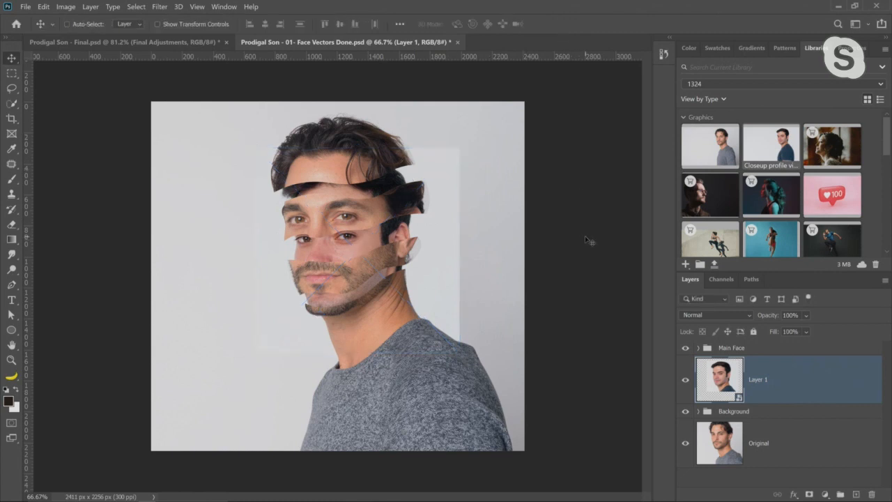
# Step: Hide the Main Face group, select the second man as the subject, and convert the selection to a work path
pyautogui.click(687, 349)
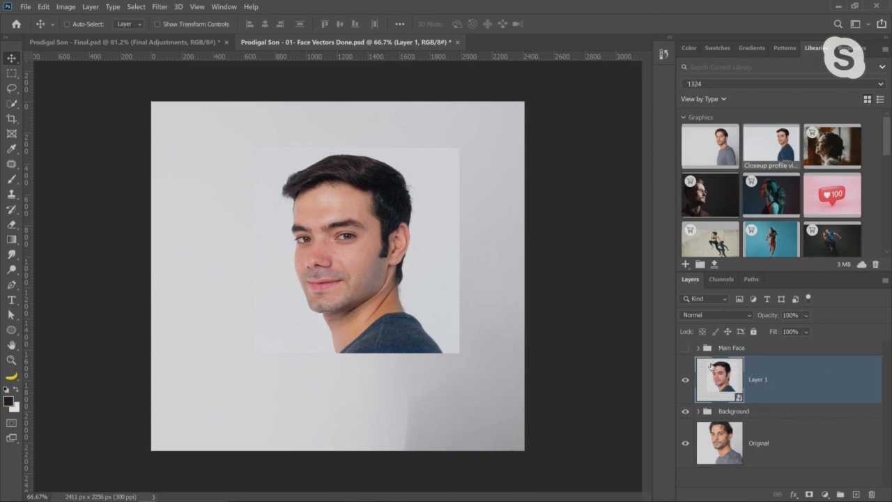
pyautogui.click(136, 7)
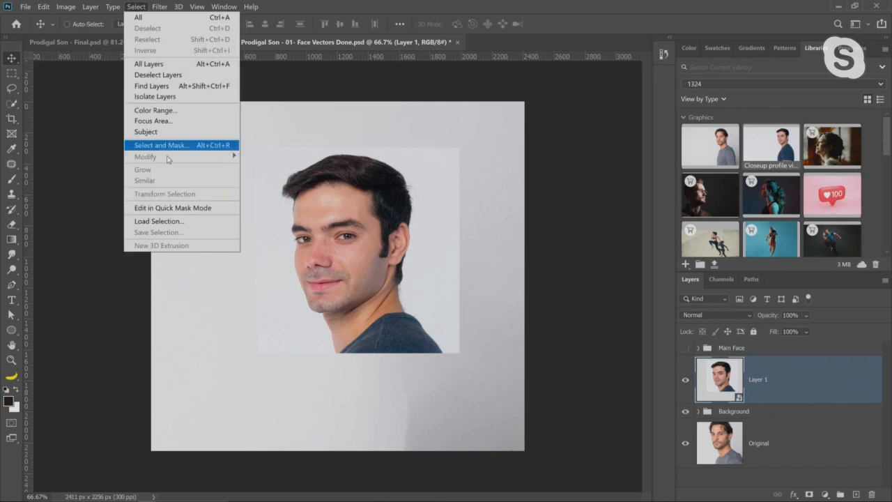
pyautogui.click(147, 132)
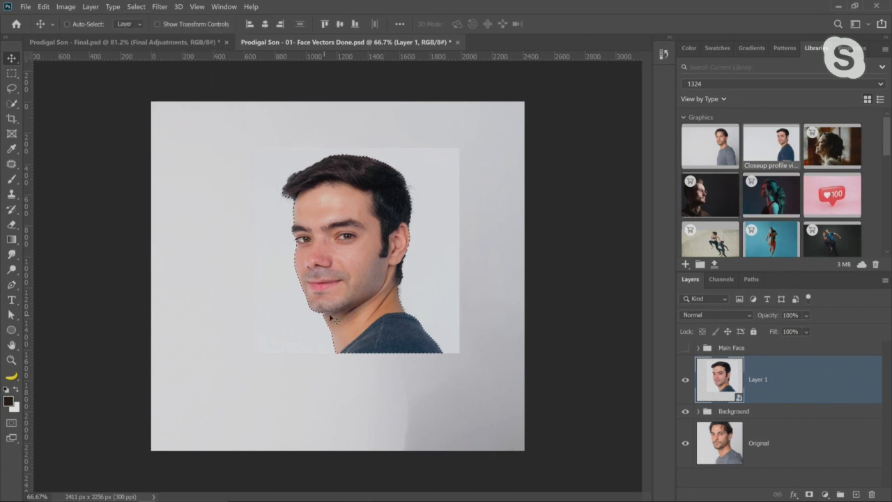
pyautogui.click(751, 281)
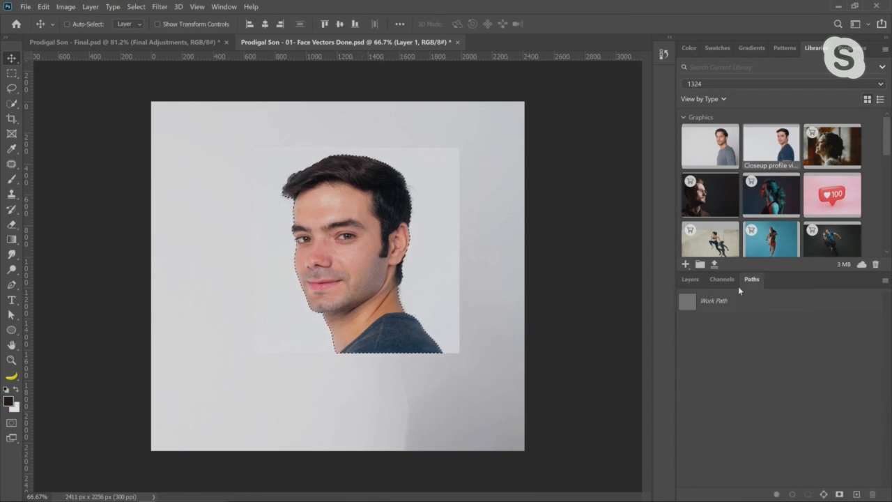
pyautogui.click(823, 494)
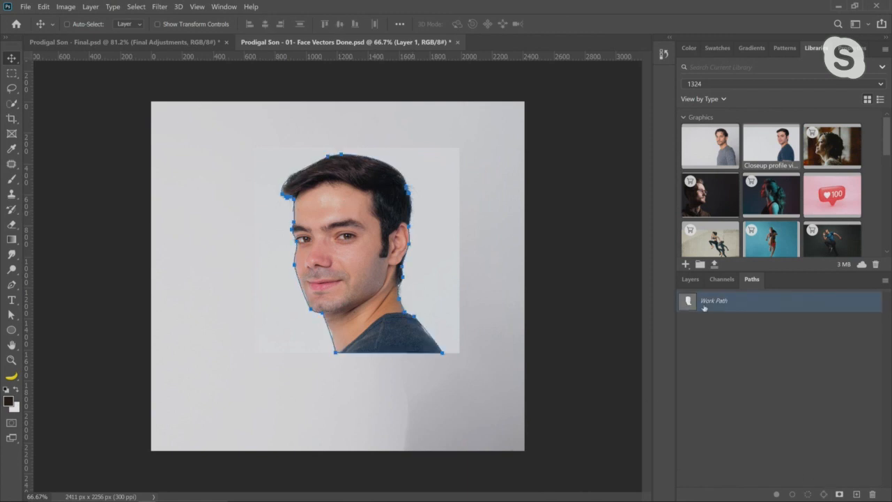
# Step: Add a vector mask to Layer 1 from the work path, and show the Main Face group again
pyautogui.click(689, 279)
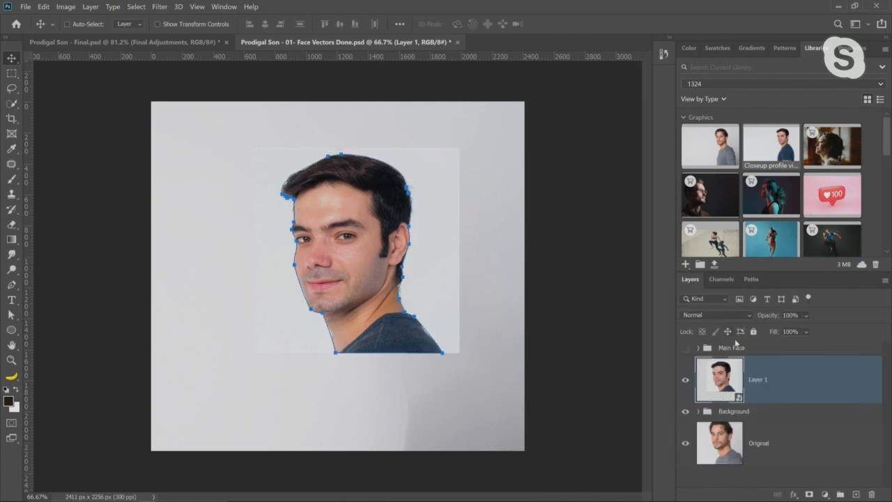
pyautogui.press('ctrl')
pyautogui.keyDown('ctrl'); pyautogui.click(808, 495); pyautogui.keyUp('ctrl')
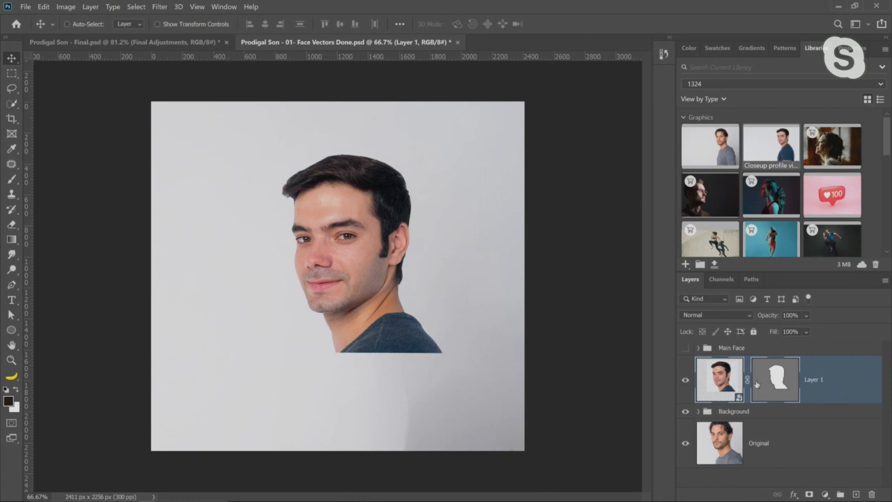
pyautogui.click(685, 348)
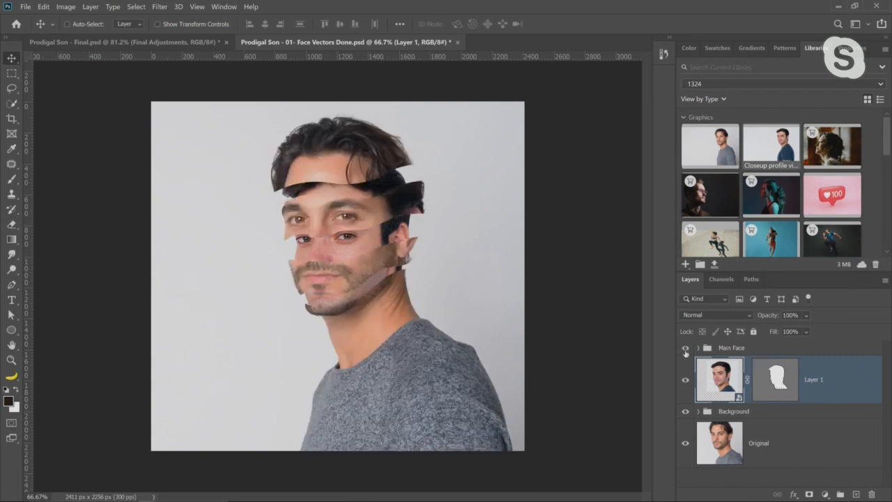
pyautogui.click(685, 351)
pyautogui.click(686, 352)
pyautogui.click(685, 351)
pyautogui.click(685, 351)
# Step: Open Prodigal Son - 02 - Behind Face Done to examine its layers, and return to the Face Vectors Done document
pyautogui.click(26, 6)
pyautogui.click(42, 28)
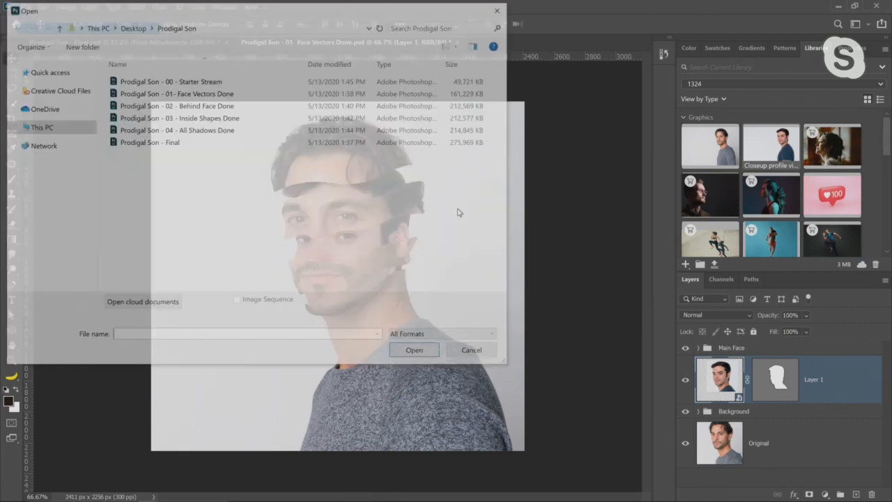
pyautogui.doubleClick(202, 106)
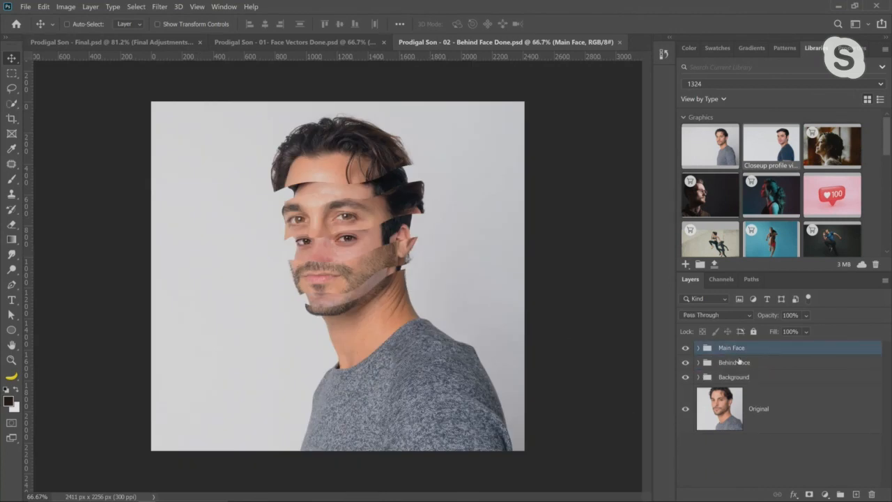
pyautogui.click(339, 43)
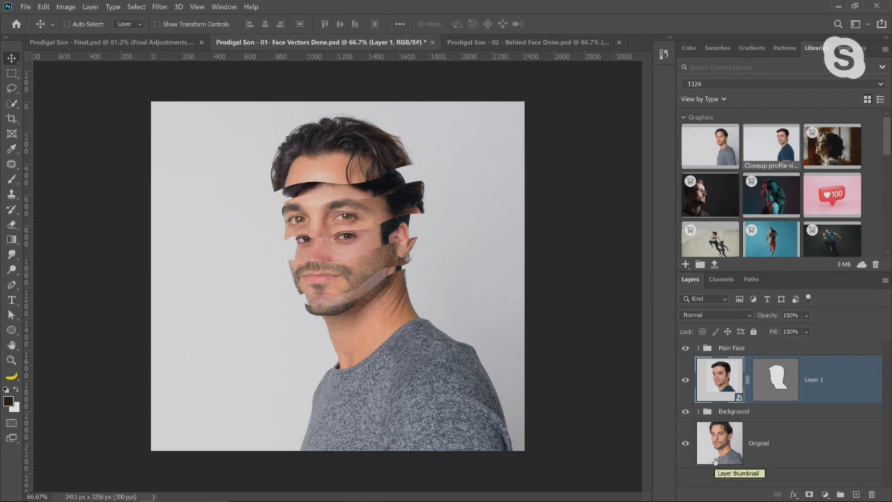
# Step: Duplicate the masked portrait layer twice, and hide the two lower portrait layers
pyautogui.click(776, 383)
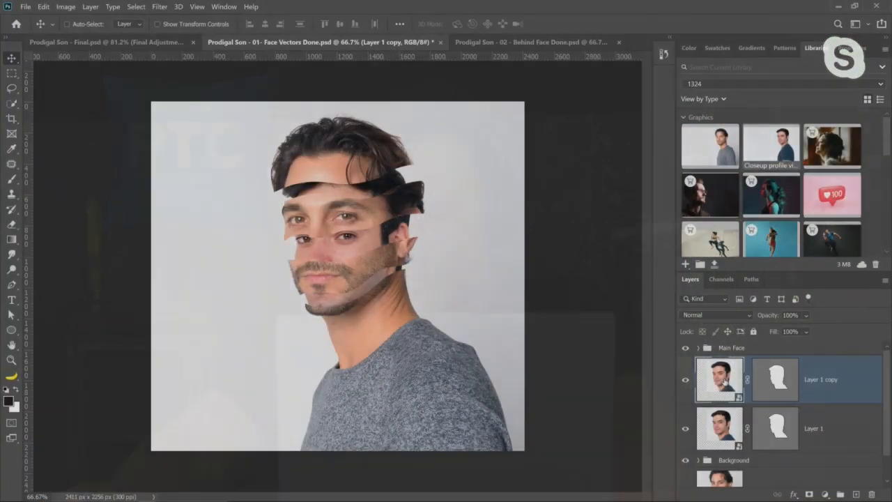
pyautogui.click(722, 383)
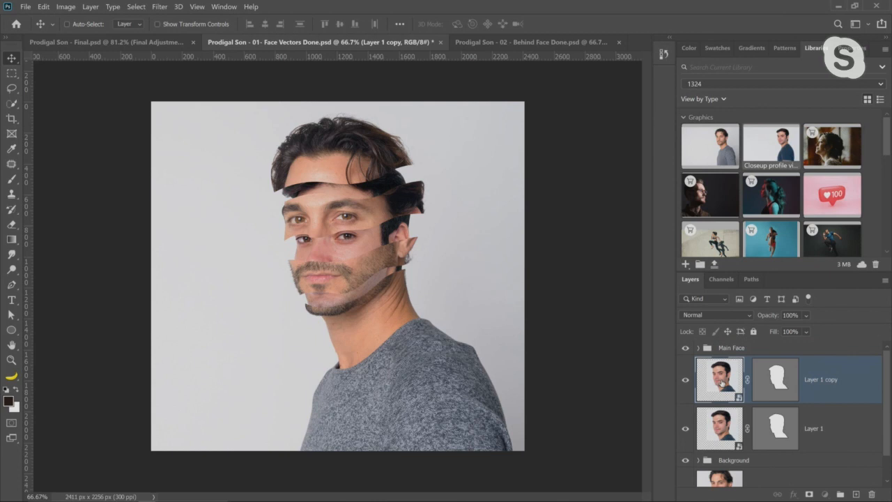
pyautogui.hotkey('ctrl', 'j')
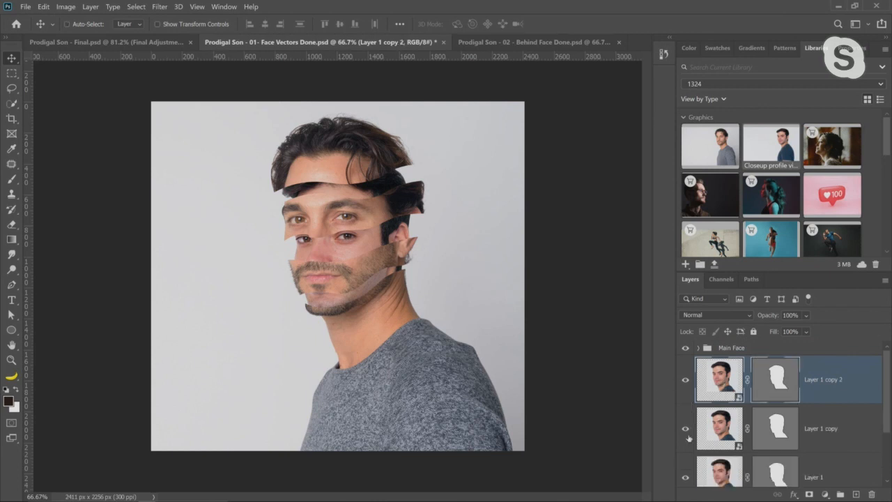
pyautogui.moveTo(685, 428); pyautogui.dragTo(684, 477)
# Step: Draw a closed five-point curved shape around the forehead gap in the topmost portrait copy's vector mask with the Curvature Pen tool
pyautogui.hotkey('ctrl', '\\')
pyautogui.click(15, 287)
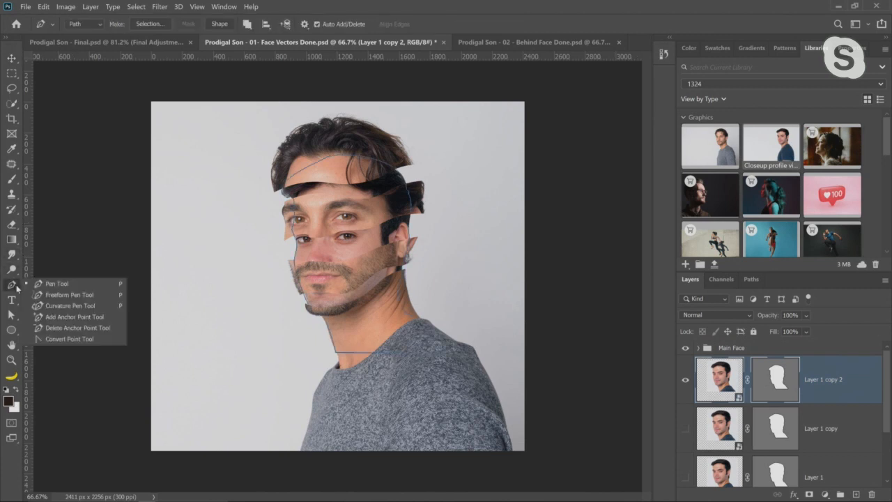
pyautogui.click(72, 308)
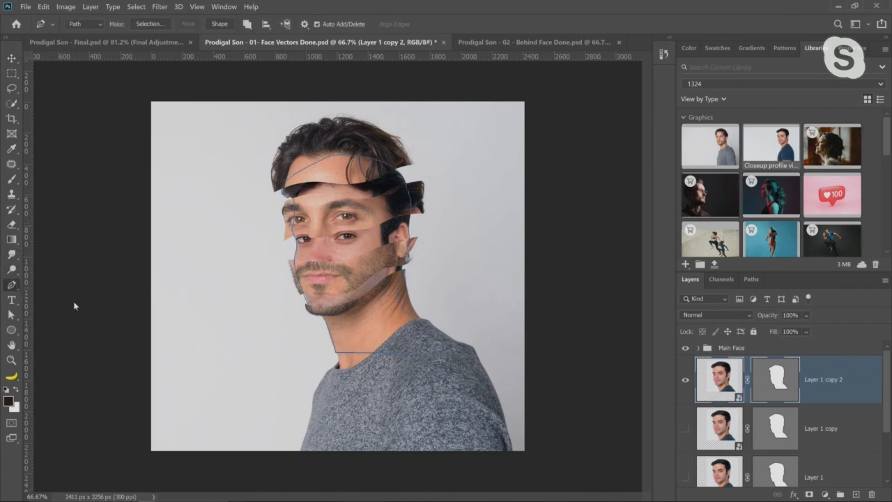
pyautogui.click(268, 175)
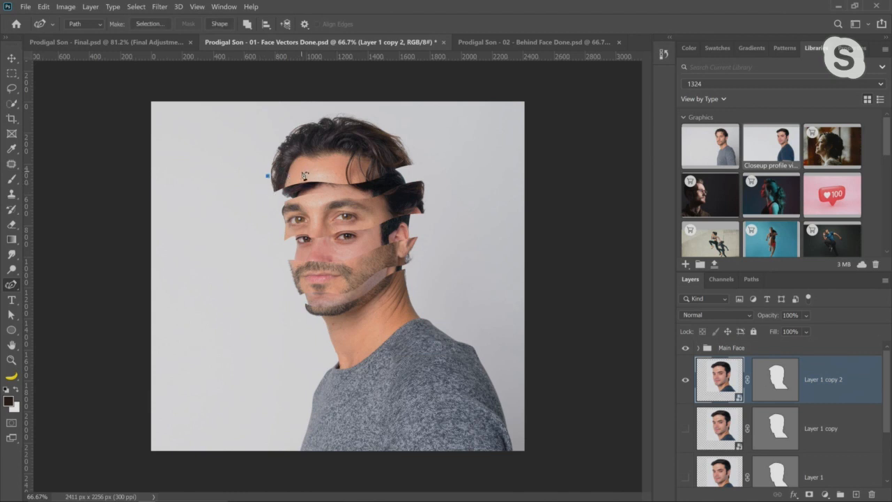
pyautogui.click(789, 388)
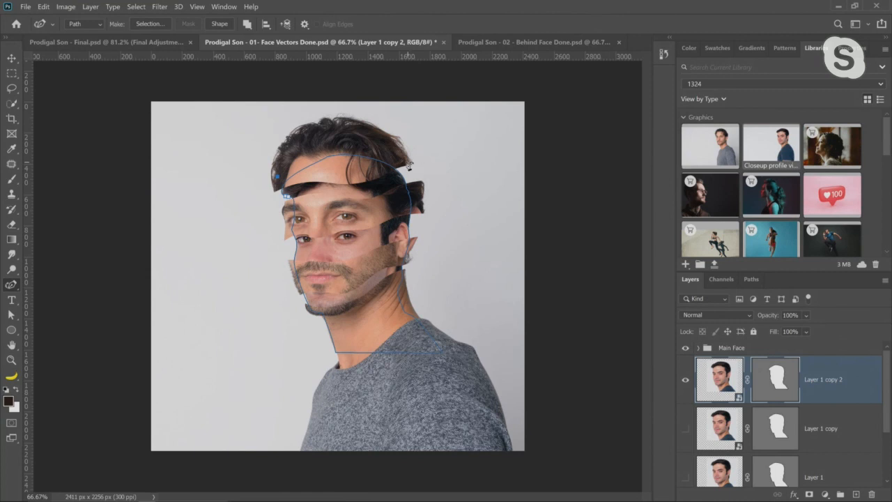
pyautogui.click(408, 166)
pyautogui.click(417, 191)
pyautogui.click(354, 217)
pyautogui.click(278, 220)
pyautogui.click(277, 177)
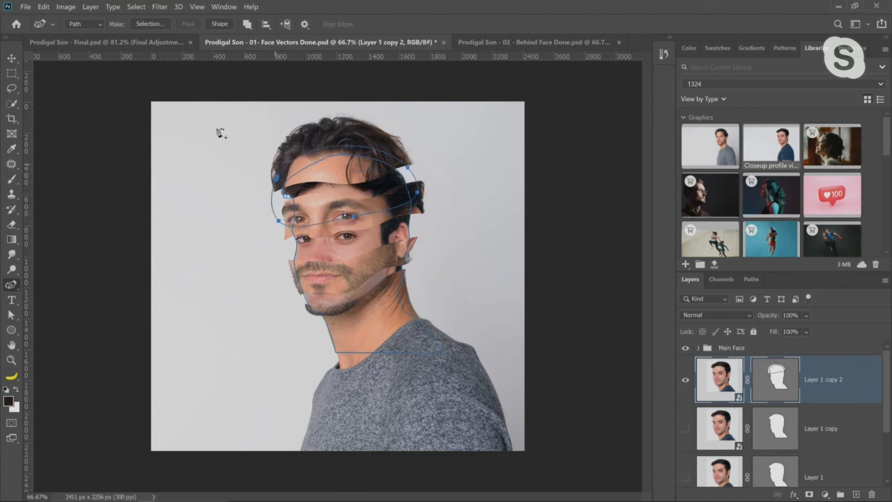
# Step: Set the forehead shape in Layer 1 copy 2's vector mask to Intersect Shape Areas, and hide that layer while showing Layer 1 copy
pyautogui.click(248, 25)
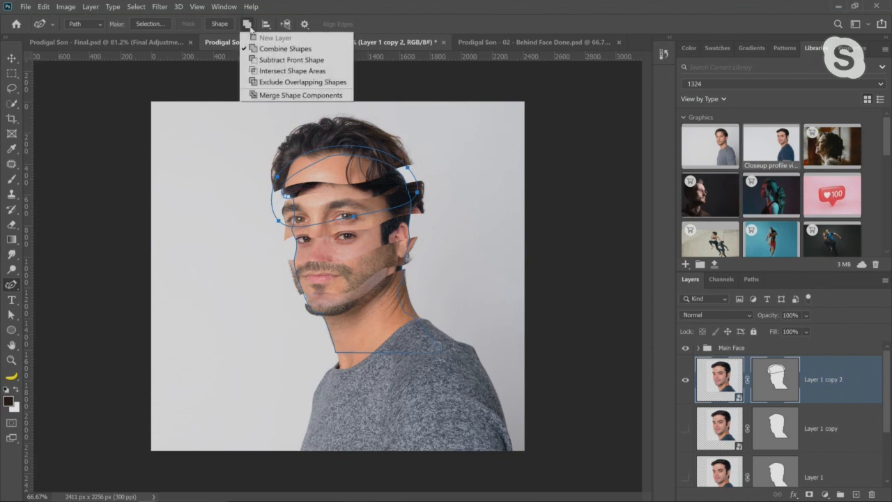
pyautogui.click(290, 74)
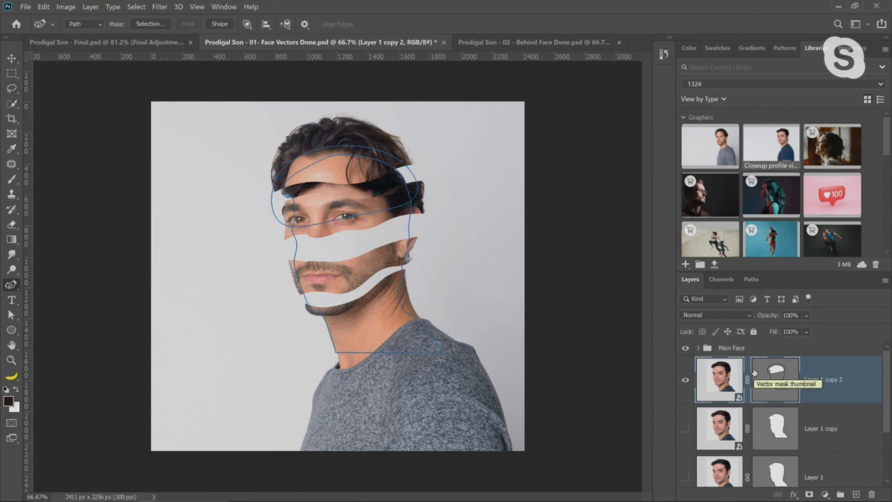
pyautogui.click(685, 381)
pyautogui.click(685, 427)
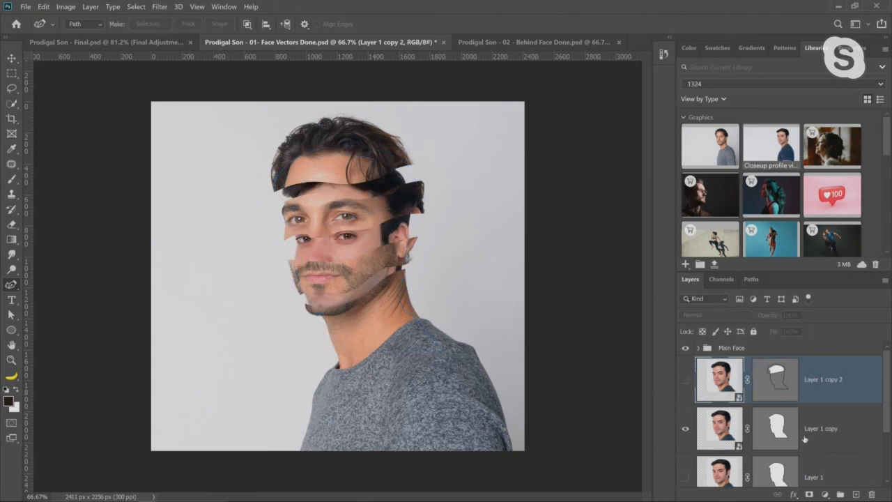
# Step: Draw a closed eight-point curved shape around the gap below the eyes in Layer 1 copy's vector mask, using Intersect Shape Areas
pyautogui.click(832, 440)
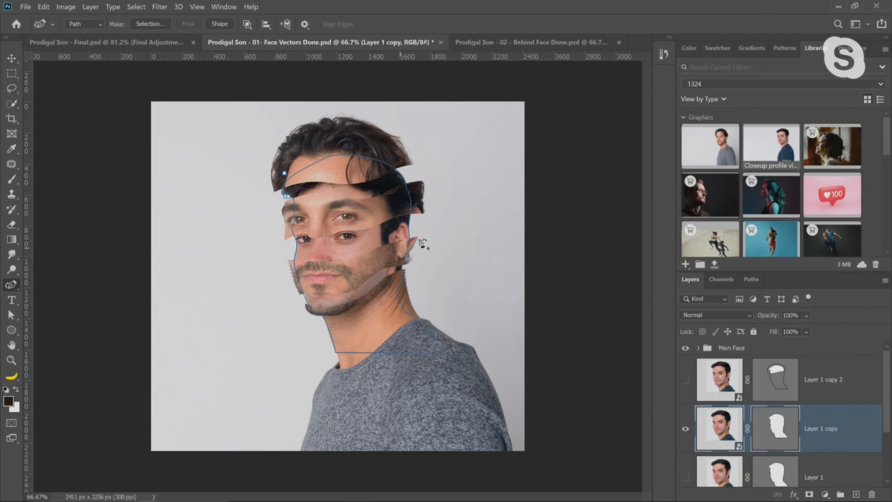
pyautogui.click(427, 203)
pyautogui.click(423, 245)
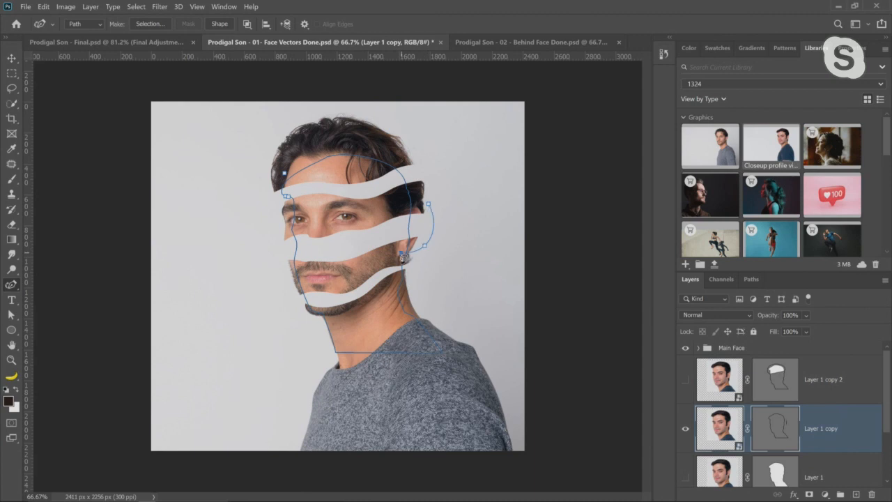
pyautogui.click(402, 252)
pyautogui.click(349, 271)
pyautogui.click(286, 274)
pyautogui.click(275, 237)
pyautogui.click(310, 216)
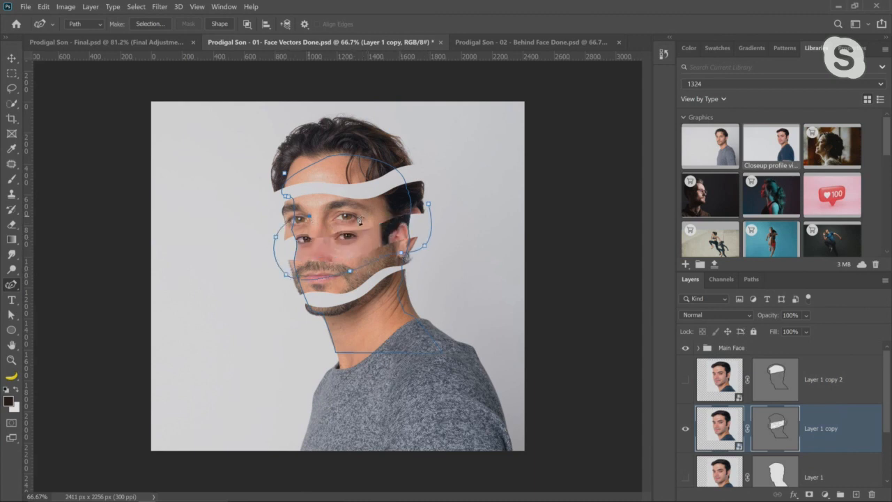
pyautogui.click(386, 206)
pyautogui.click(429, 204)
pyautogui.click(247, 23)
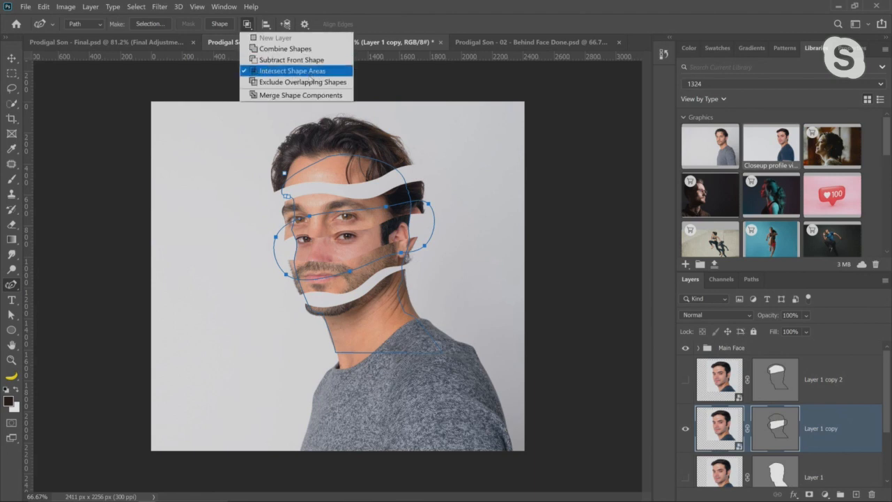
pyautogui.click(730, 439)
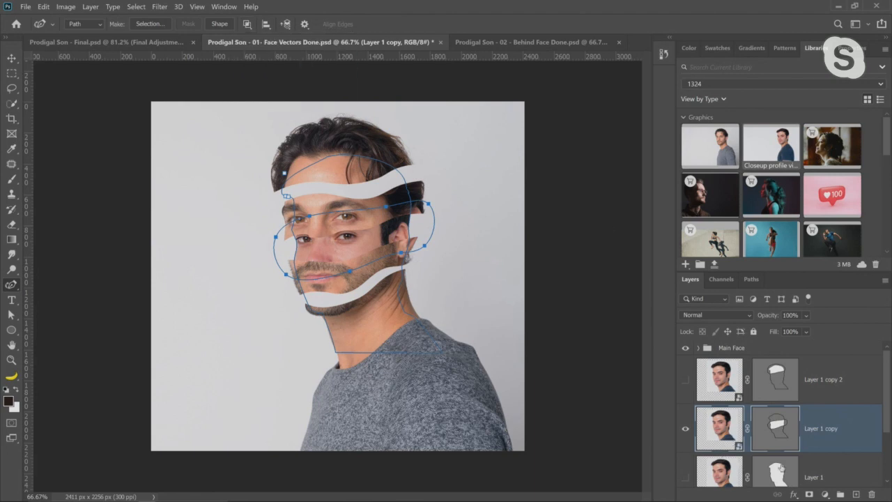
# Step: Hide Layer 1 copy and show Layer 1, the lowest masked portrait layer
pyautogui.click(781, 468)
pyautogui.scroll(-2, 766, 418)
pyautogui.click(686, 401)
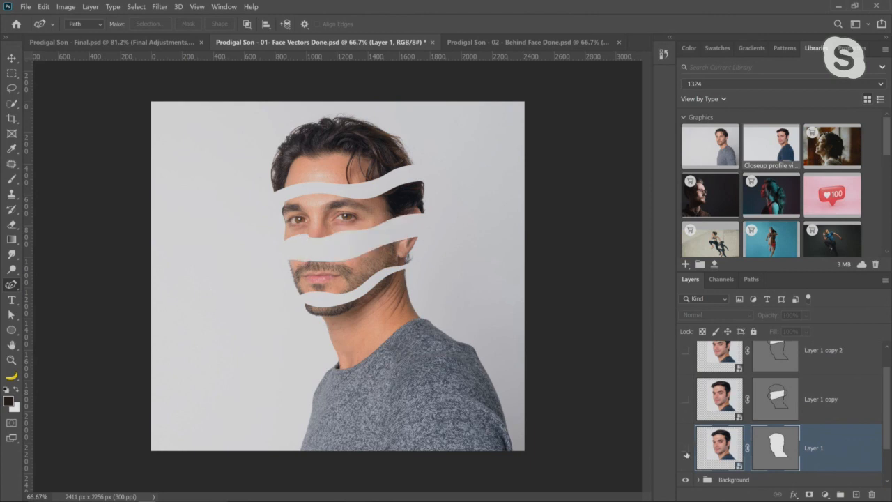
pyautogui.click(685, 449)
pyautogui.click(743, 435)
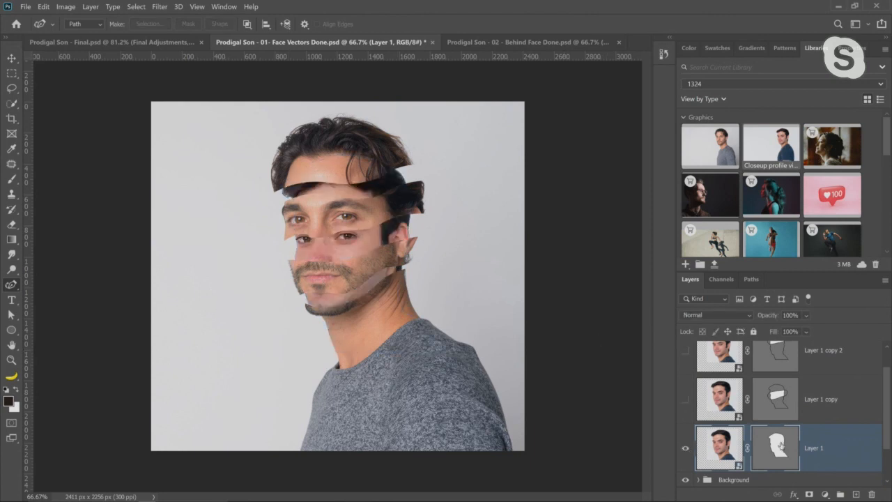
# Step: Try to draw a closed curved shape around the chin gap on Layer 1, and undo it
pyautogui.click(417, 277)
pyautogui.click(381, 299)
pyautogui.click(348, 317)
pyautogui.click(307, 311)
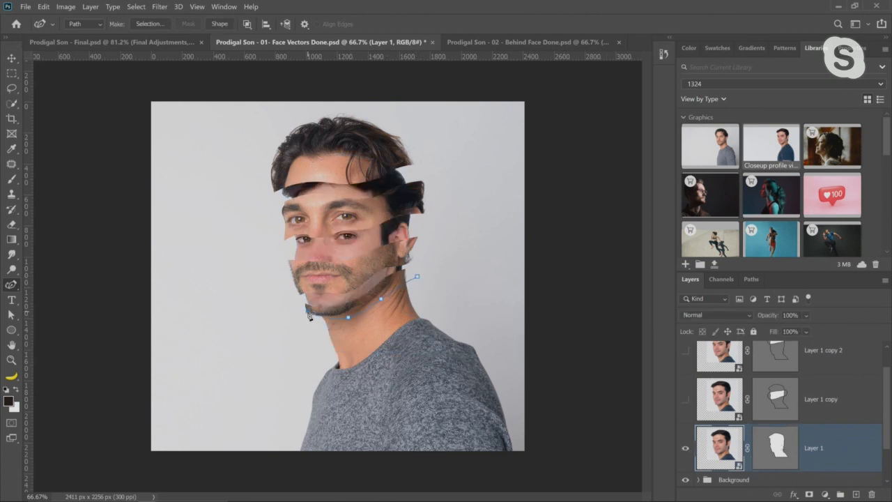
pyautogui.click(284, 296)
pyautogui.click(300, 281)
pyautogui.click(341, 277)
pyautogui.click(402, 255)
pyautogui.click(417, 249)
pyautogui.click(417, 277)
pyautogui.click(770, 440)
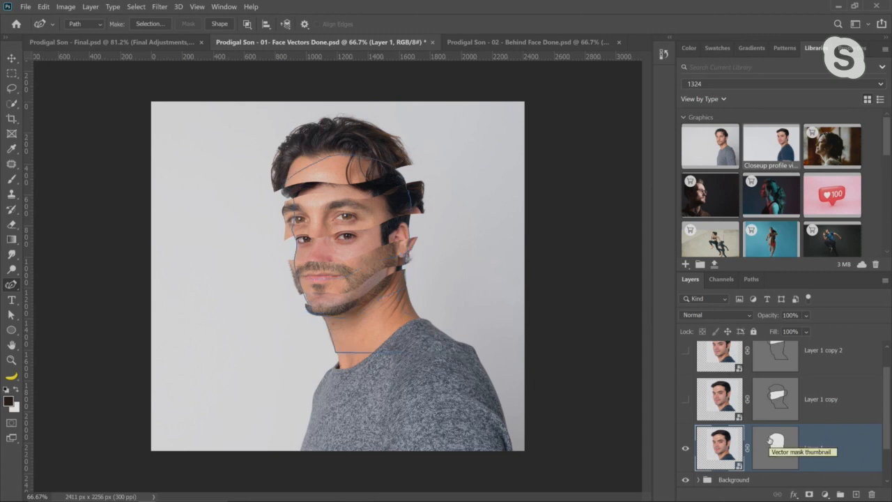
pyautogui.click(758, 441)
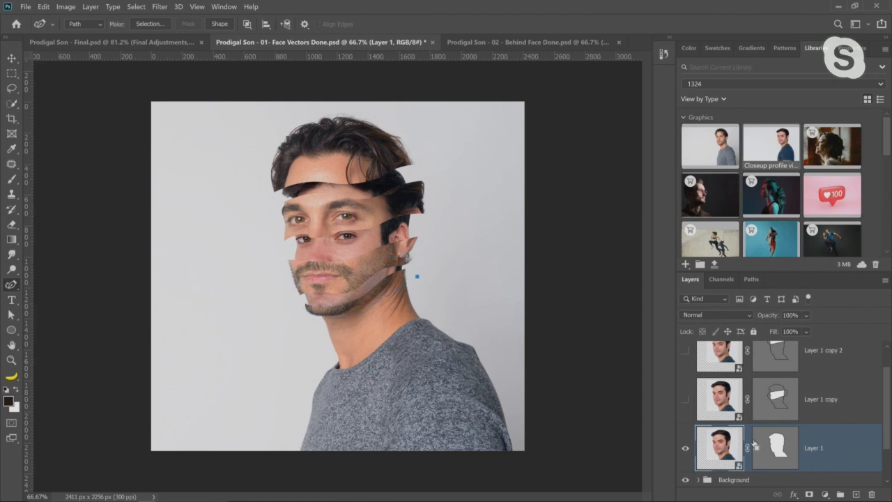
# Step: Draw a closed curved shape around the chin gap in Layer 1's vector mask, using Intersect Shape Areas
pyautogui.click(774, 455)
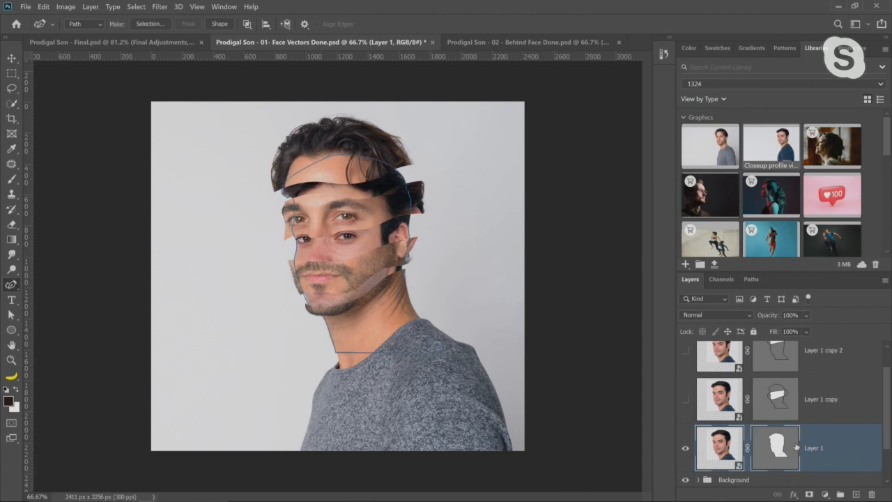
pyautogui.click(411, 274)
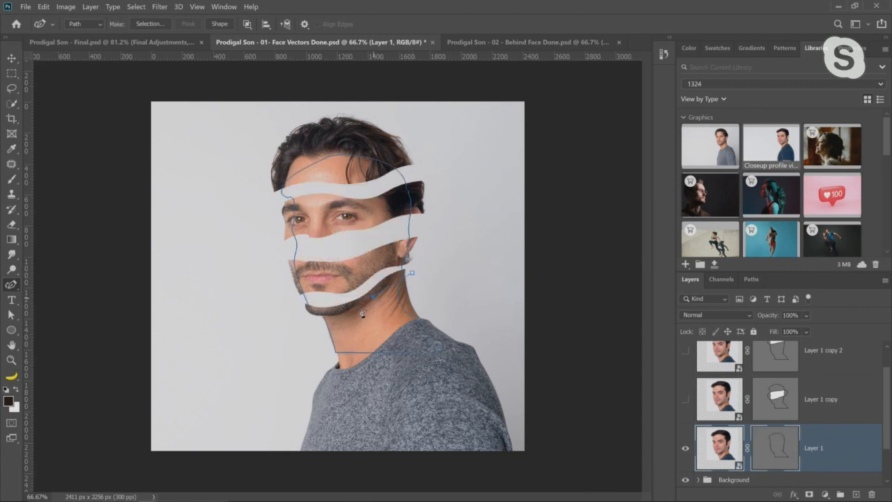
pyautogui.click(346, 312)
pyautogui.click(298, 314)
pyautogui.click(290, 282)
pyautogui.click(318, 276)
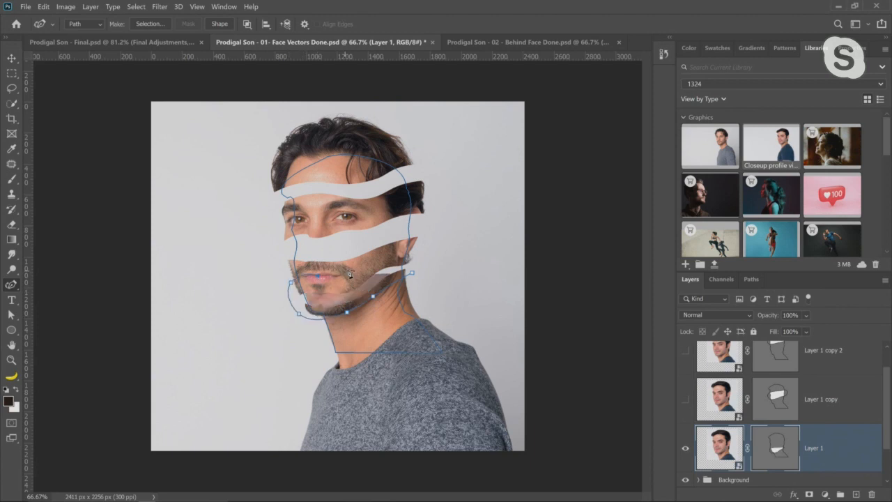
pyautogui.click(347, 268)
pyautogui.click(382, 259)
pyautogui.moveTo(408, 257); pyautogui.dragTo(431, 258)
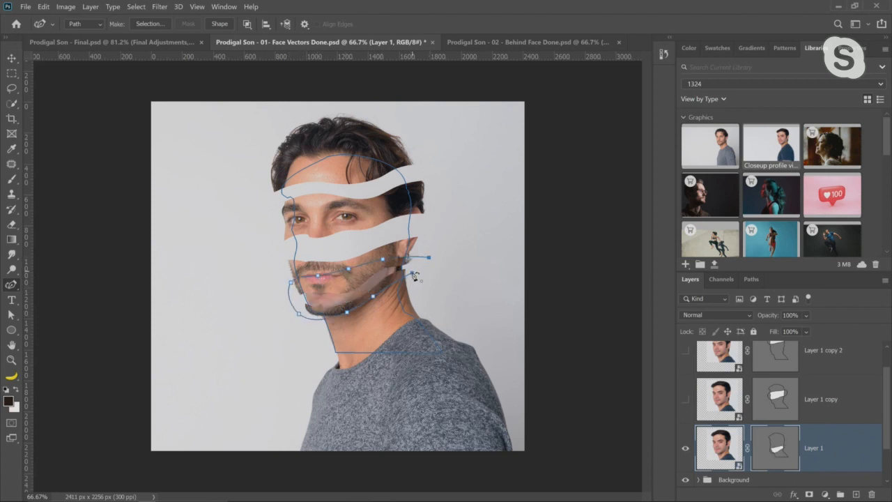
pyautogui.click(412, 275)
# Step: Show all three masked portrait layers, and move the forehead portrait in Layer 1 copy 2 slightly upward within its mask
pyautogui.click(686, 449)
pyautogui.moveTo(687, 449); pyautogui.dragTo(684, 355)
pyautogui.click(801, 364)
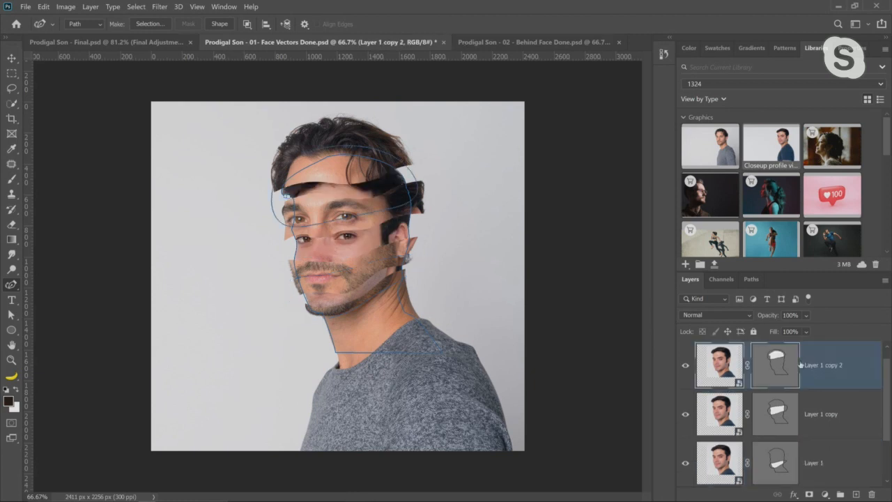
pyautogui.click(11, 58)
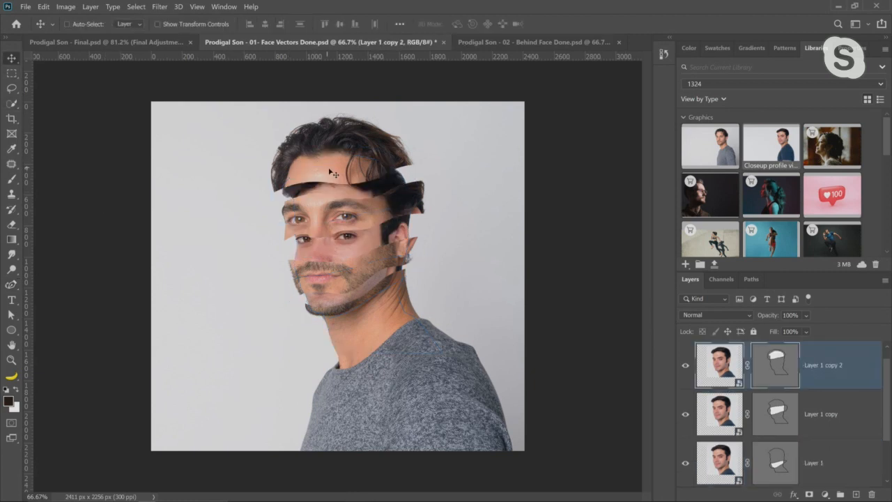
pyautogui.moveTo(329, 167); pyautogui.dragTo(331, 158)
# Step: Move the eye portrait in Layer 1 copy slightly downward within its mask, and nudge the chin portrait in Layer 1
pyautogui.keyDown('ctrl'); pyautogui.click(383, 252); pyautogui.keyUp('ctrl')
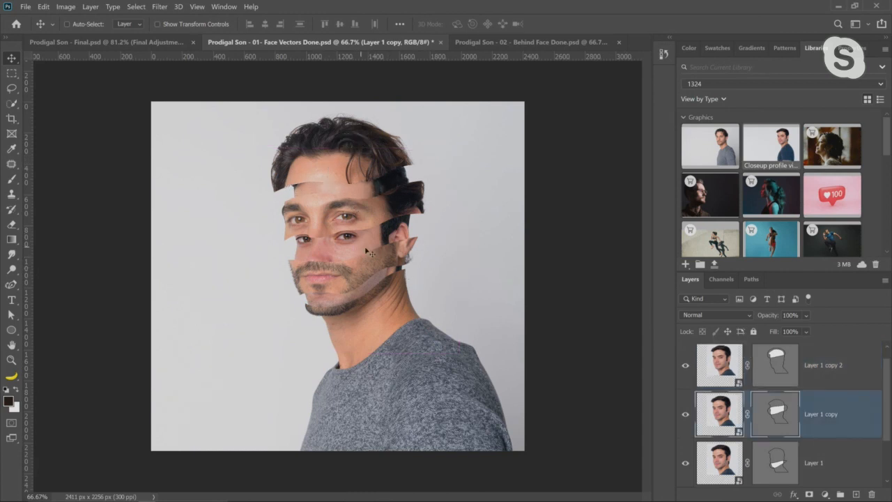
pyautogui.moveTo(375, 239); pyautogui.dragTo(365, 257)
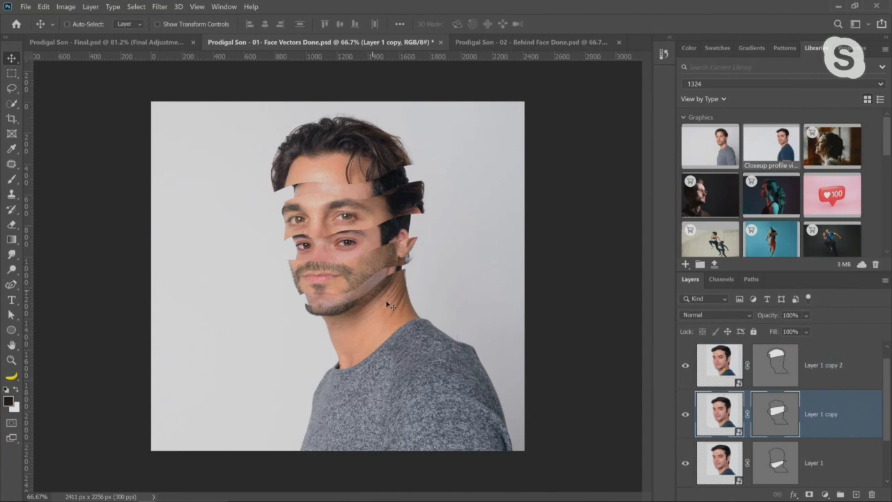
pyautogui.click(799, 476)
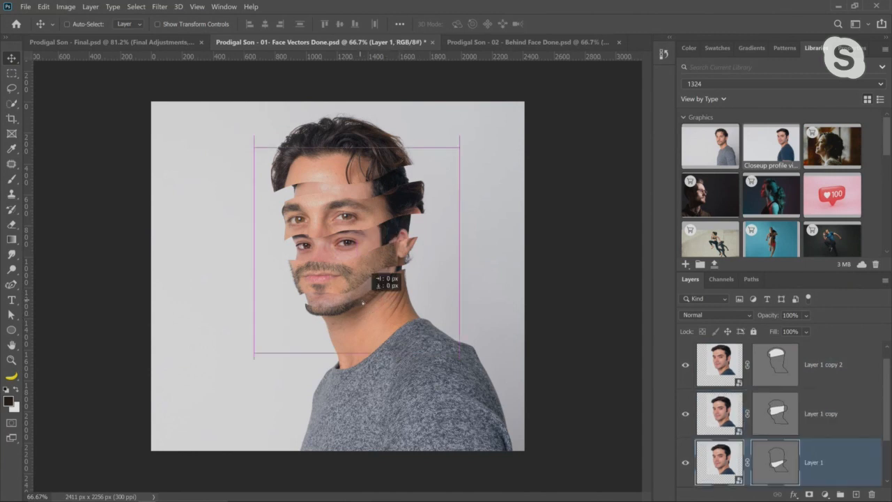
pyautogui.moveTo(362, 299); pyautogui.dragTo(363, 301)
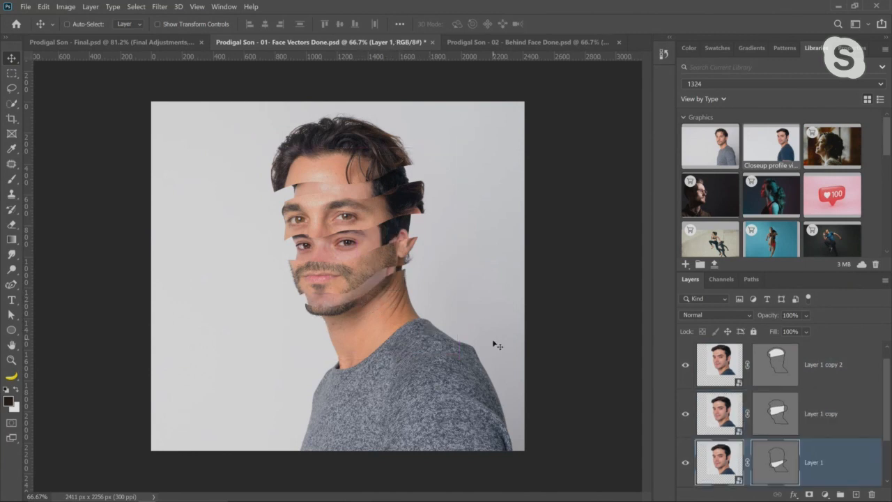
# Step: Compare the result with Prodigal Son - 02 - Behind Face Done, and close the Face Vectors Done document without saving
pyautogui.click(502, 43)
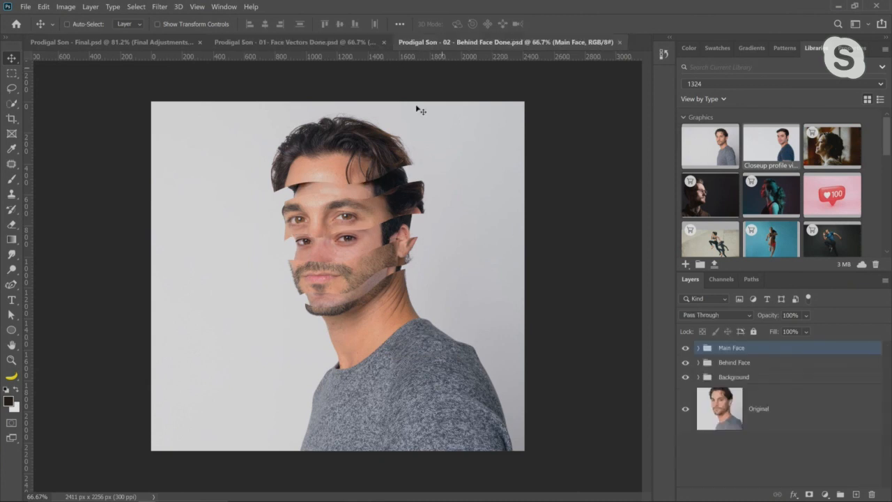
pyautogui.click(352, 42)
pyautogui.click(468, 47)
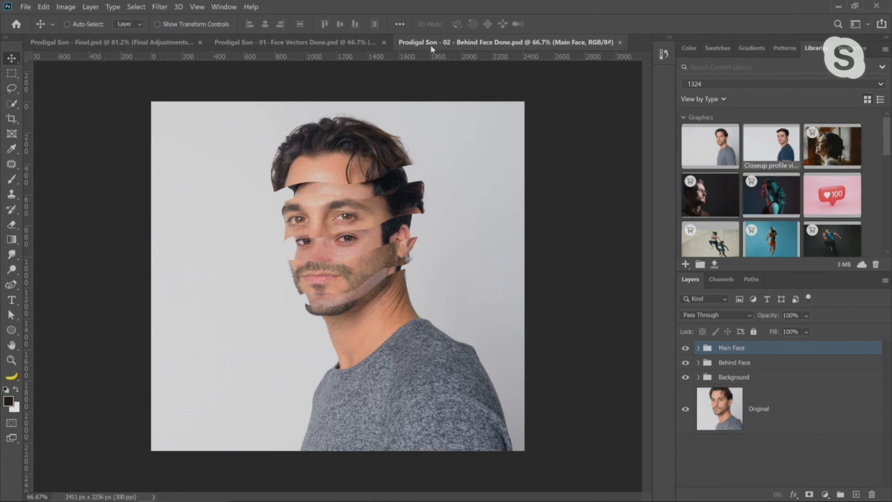
pyautogui.click(387, 41)
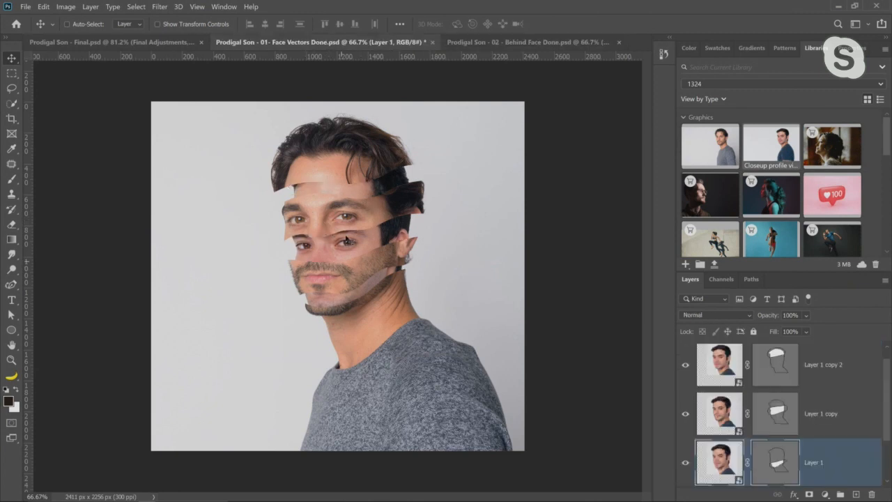
pyautogui.click(432, 42)
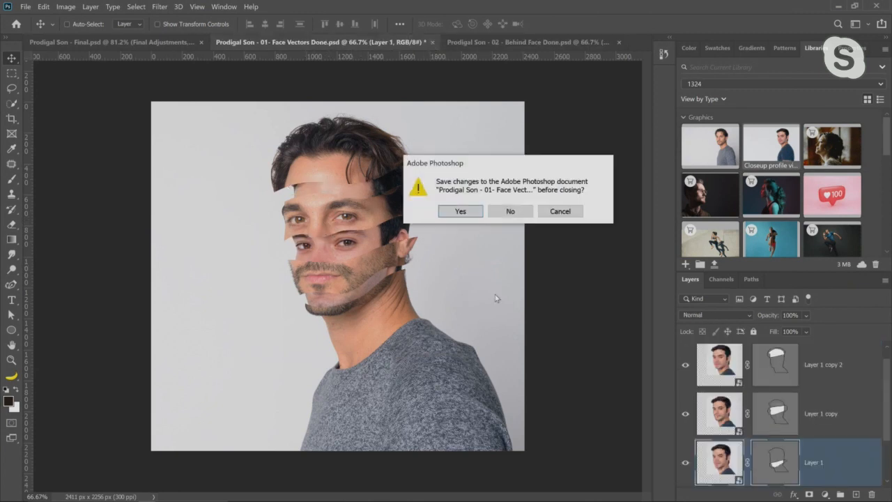
pyautogui.click(510, 212)
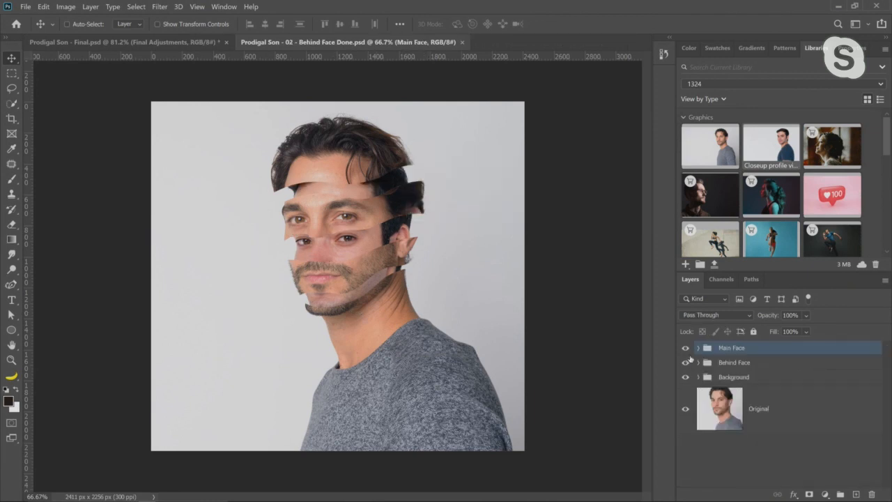
pyautogui.click(24, 7)
pyautogui.click(31, 26)
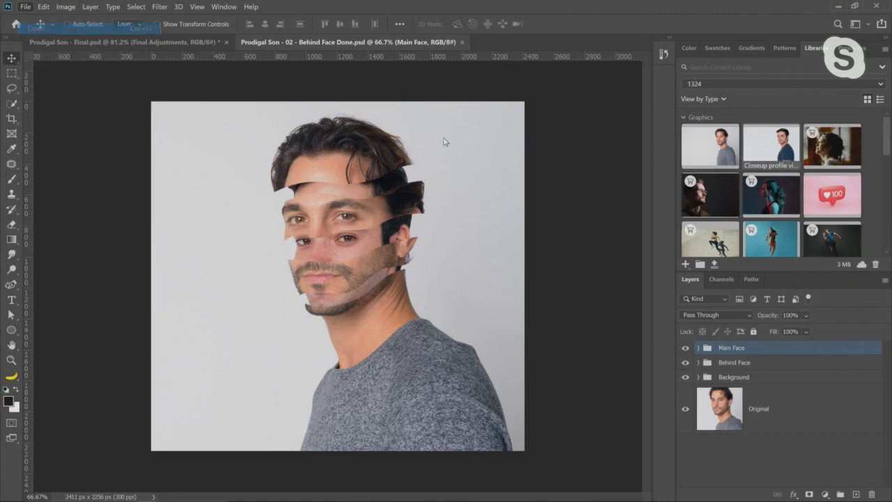
pyautogui.click(500, 9)
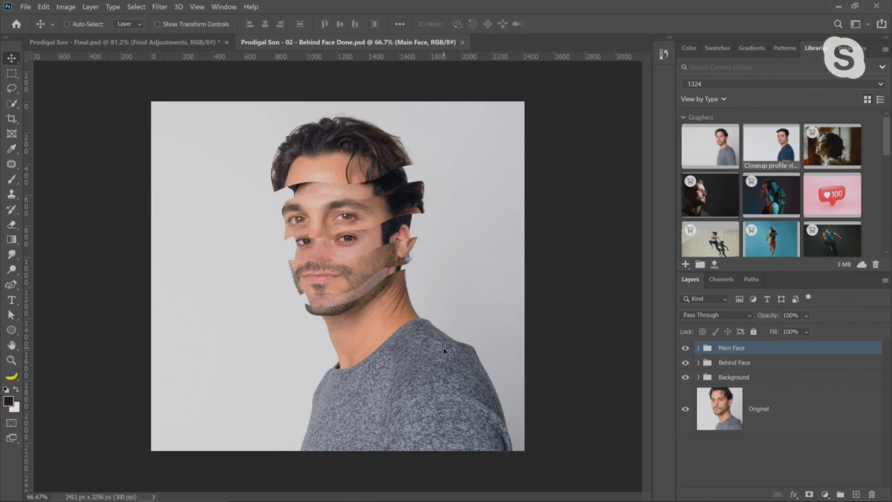
# Step: Toggle the Behind Face group's visibility to examine how the second face fills the gaps, and select that group
pyautogui.press('z')
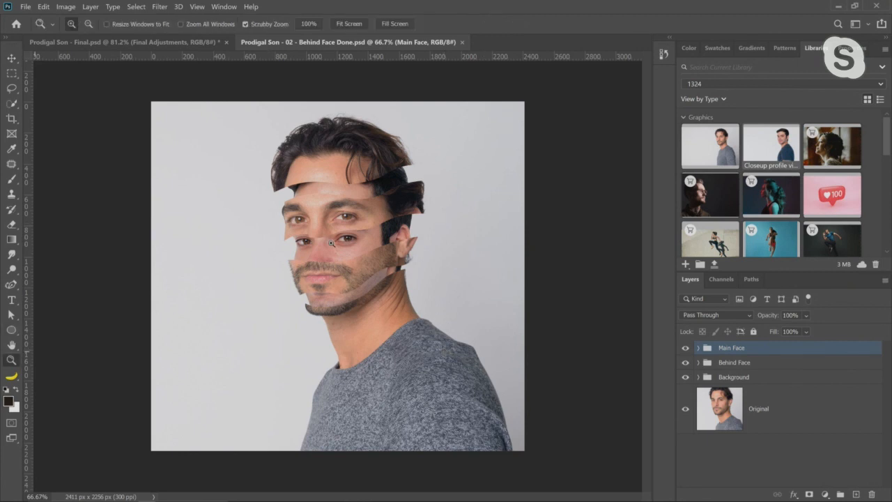
pyautogui.click(394, 165)
pyautogui.click(395, 166)
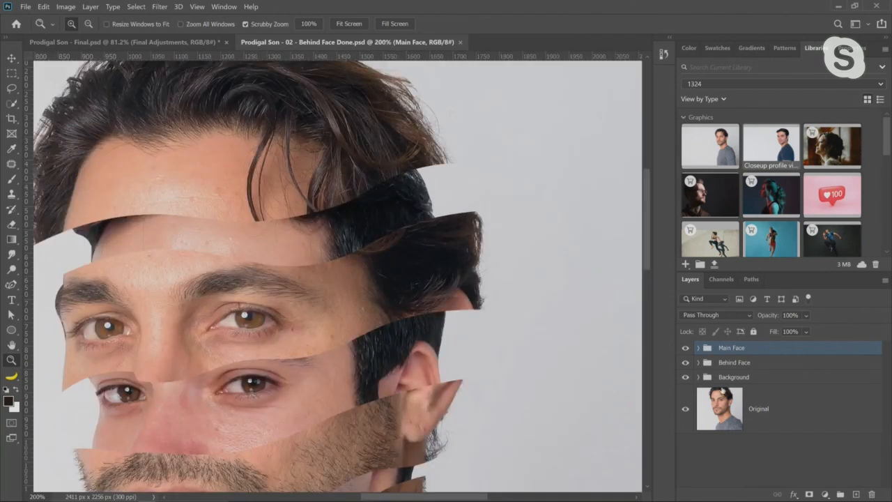
pyautogui.click(684, 363)
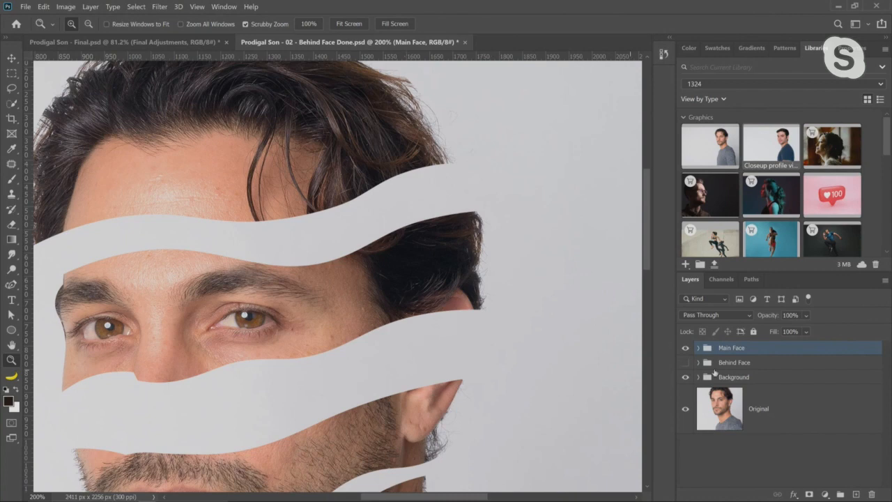
pyautogui.click(685, 363)
pyautogui.click(686, 363)
pyautogui.click(685, 363)
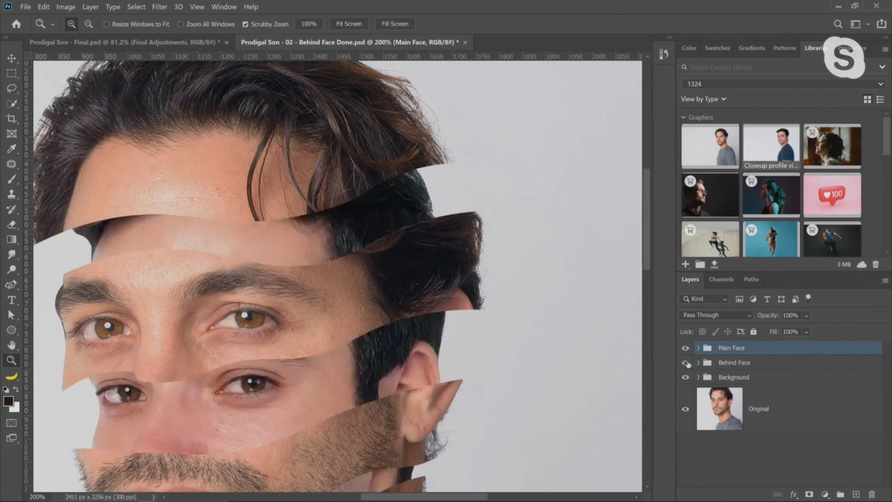
pyautogui.click(721, 363)
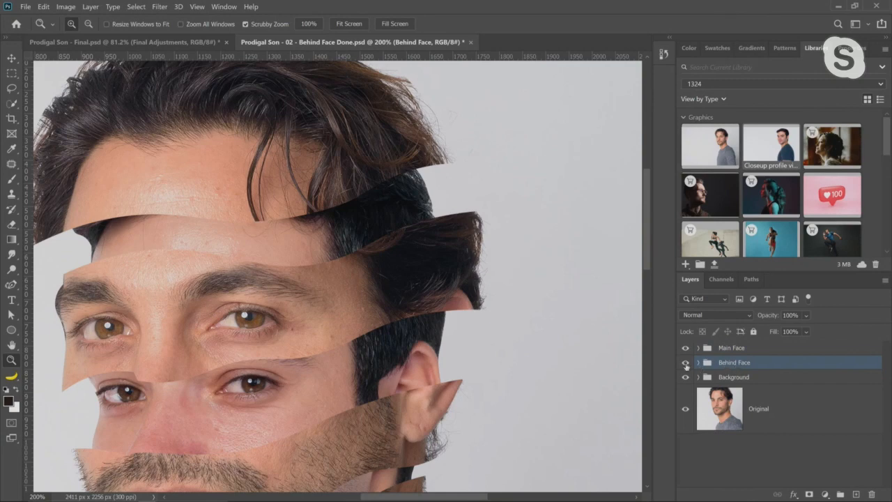
# Step: Show and hide the Behind Face group repeatedly to compare the face slices with and without the second man's portrait
pyautogui.click(686, 362)
pyautogui.click(686, 362)
pyautogui.click(685, 362)
pyautogui.click(685, 362)
pyautogui.click(685, 362)
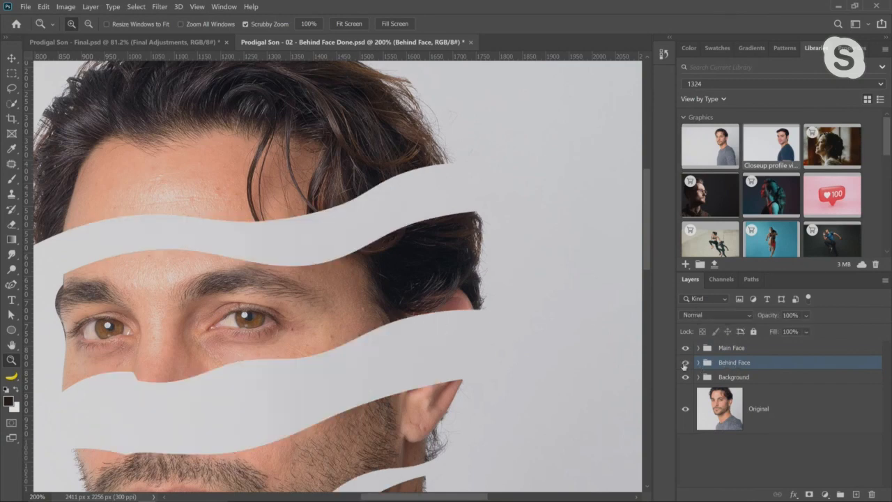
pyautogui.click(685, 363)
pyautogui.click(684, 363)
pyautogui.click(685, 363)
pyautogui.click(685, 362)
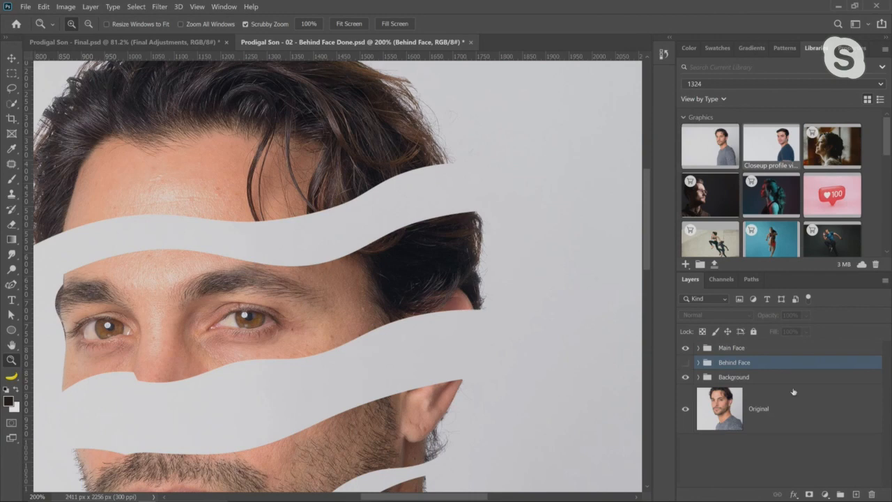
pyautogui.click(851, 491)
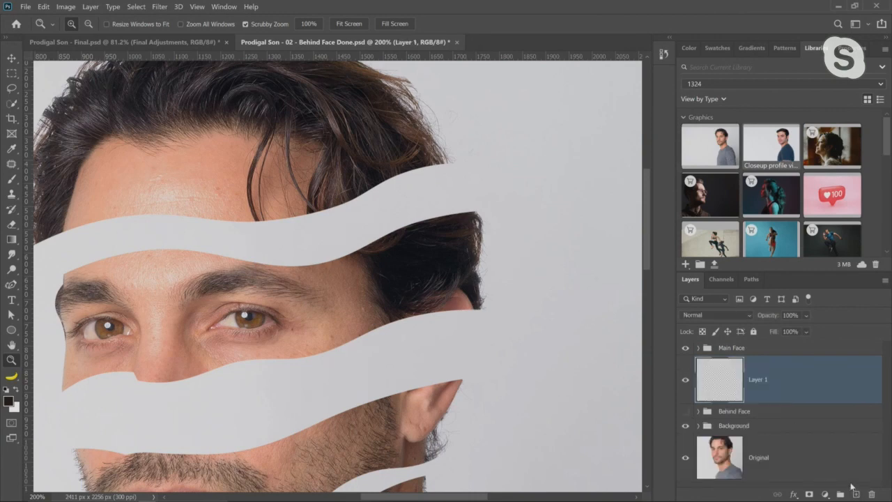
pyautogui.hotkey('ctrl', 'z')
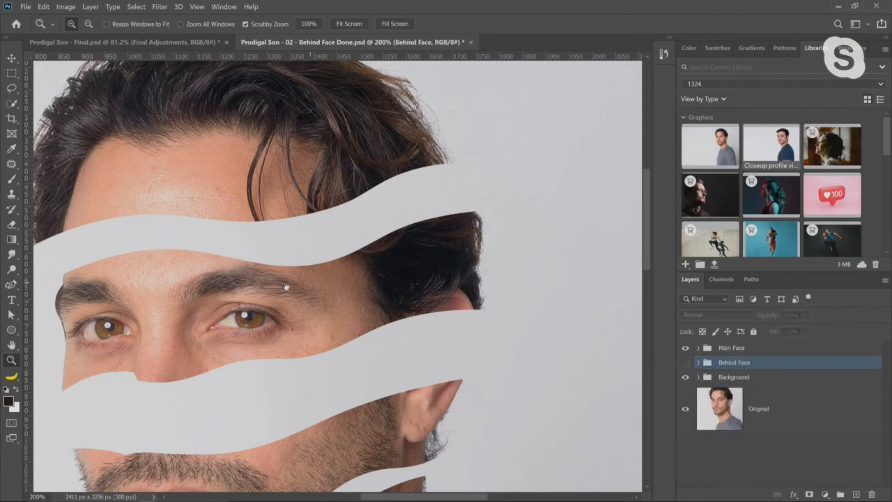
# Step: Show the Behind Face group and draw a small closed curved path over the gap beneath the top hair slice's ear-side tip
pyautogui.moveTo(285, 287); pyautogui.dragTo(427, 264)
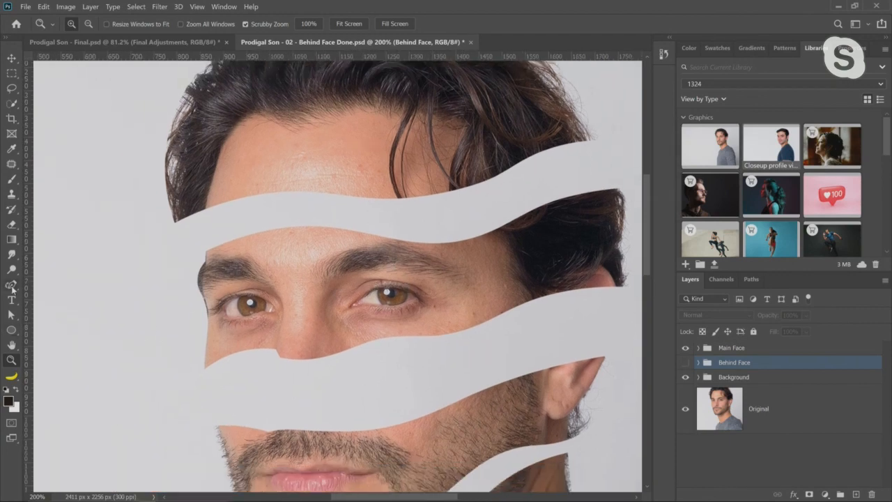
pyautogui.click(12, 287)
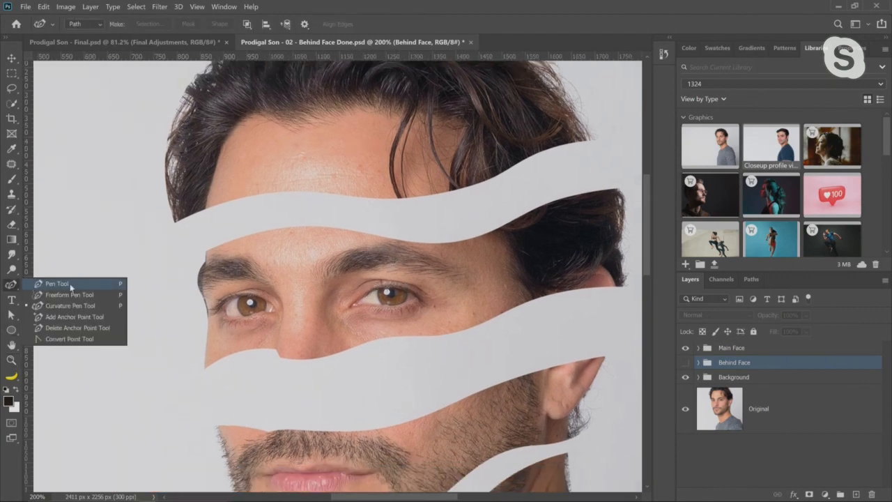
pyautogui.click(70, 285)
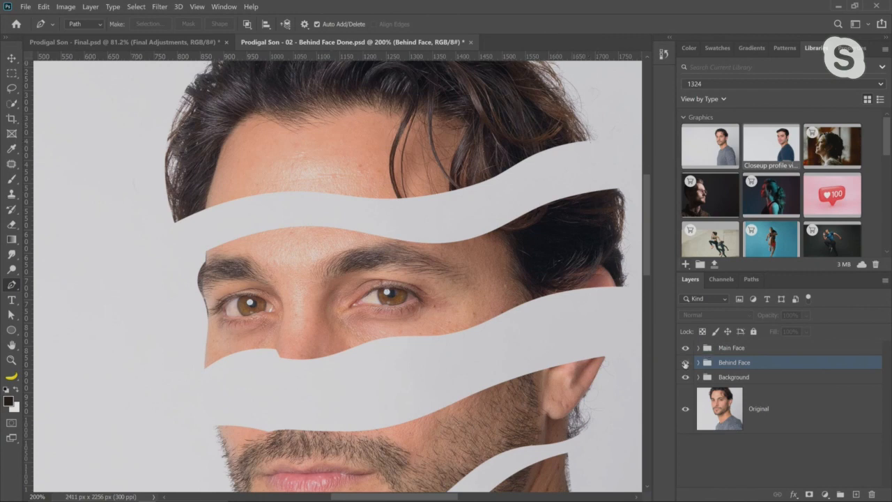
pyautogui.click(685, 362)
pyautogui.click(587, 143)
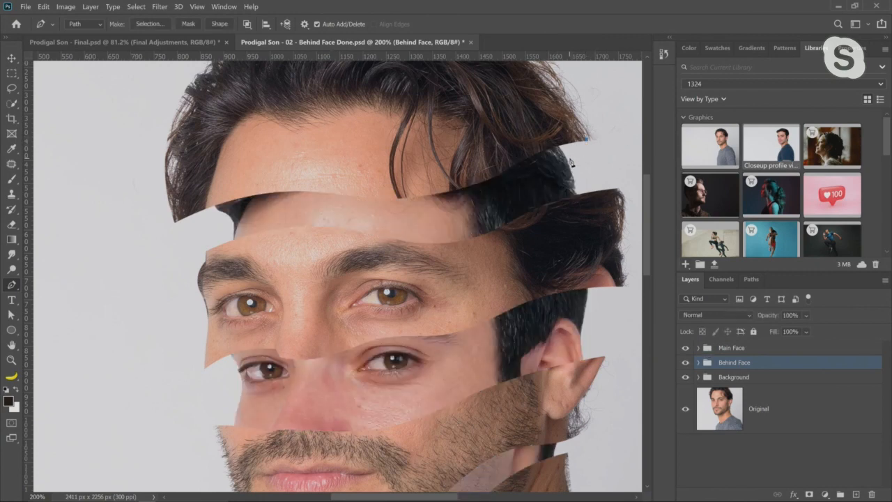
pyautogui.click(563, 161)
pyautogui.click(537, 155)
pyautogui.click(550, 140)
pyautogui.click(588, 141)
pyautogui.click(574, 149)
pyautogui.moveTo(12, 285); pyautogui.dragTo(77, 301)
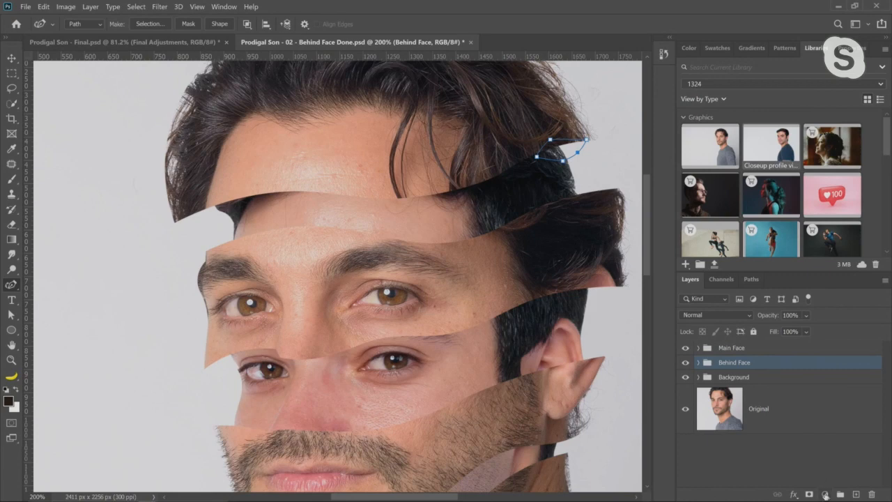
# Step: Fill the path with a Solid Color layer, using a reddish brown sampled from the second face's shadowed forehead edge
pyautogui.click(824, 494)
pyautogui.click(826, 293)
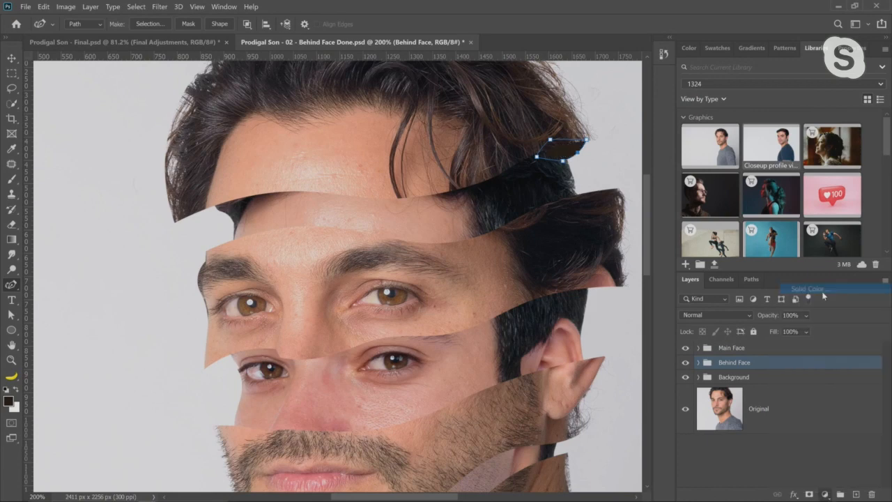
pyautogui.moveTo(530, 97); pyautogui.dragTo(673, 89)
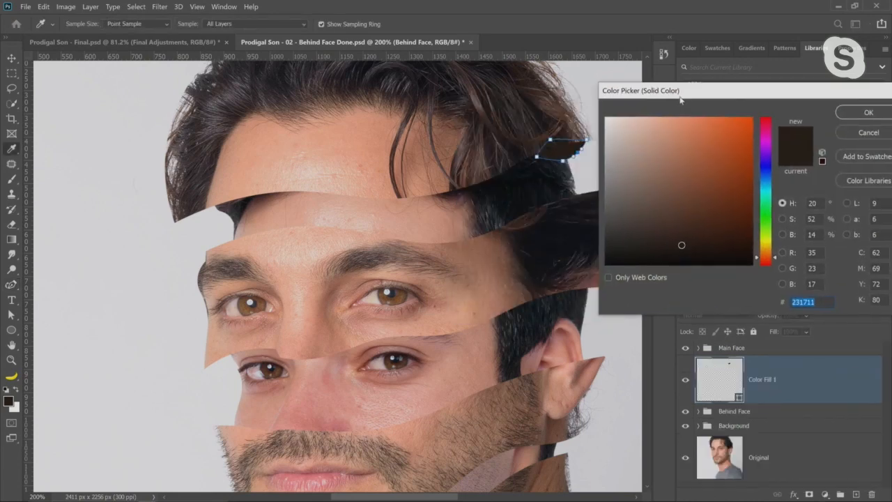
pyautogui.click(517, 292)
pyautogui.moveTo(503, 247); pyautogui.dragTo(482, 395)
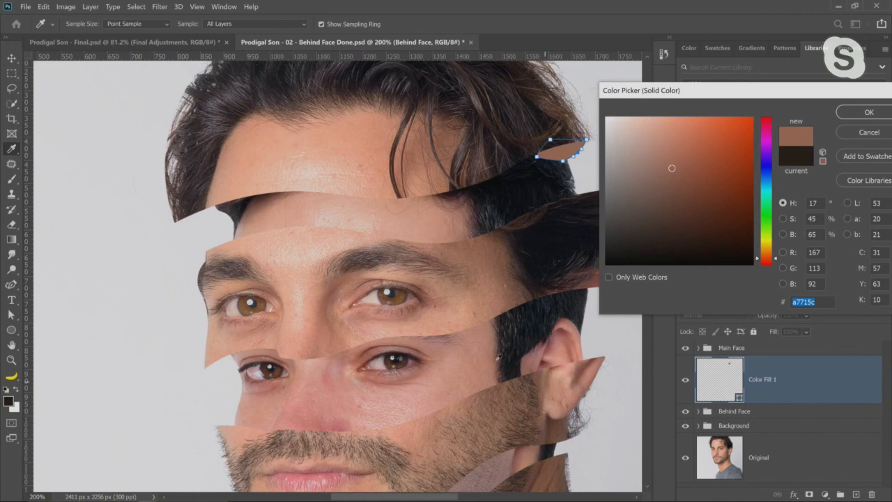
pyautogui.moveTo(278, 200); pyautogui.dragTo(257, 200)
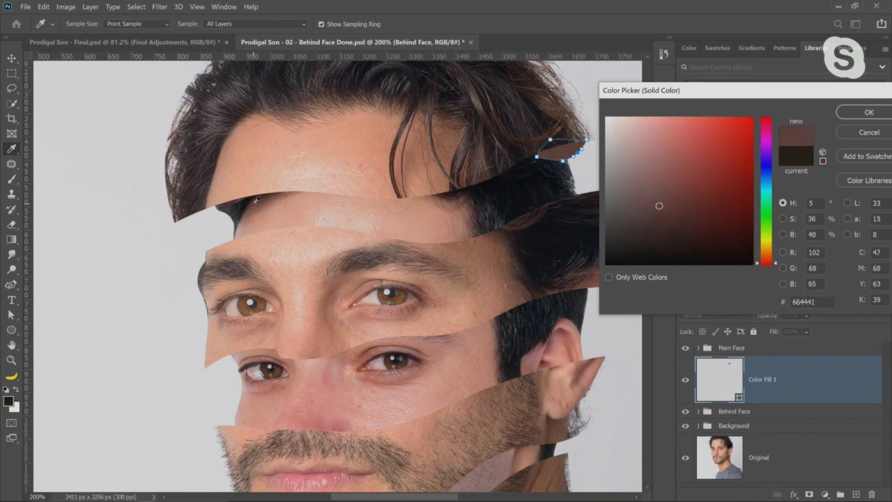
pyautogui.click(868, 112)
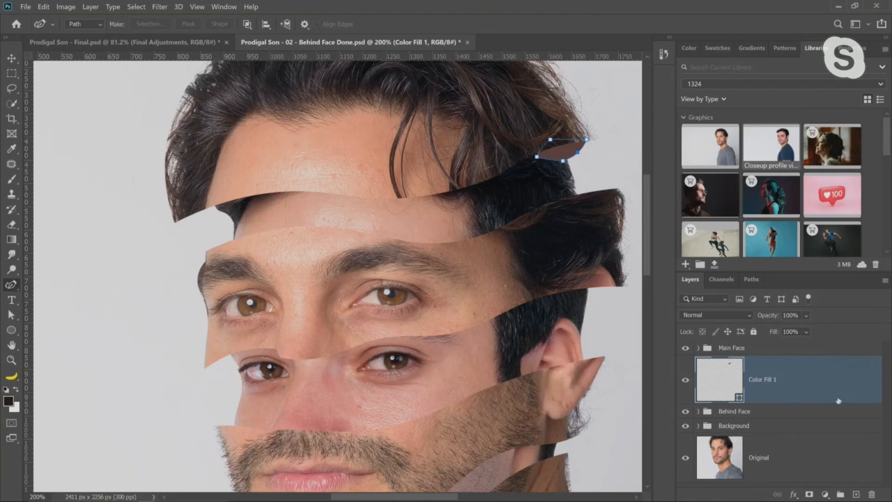
# Step: Draw a closed curved path over the gap beneath the top slice's opposite hair tip, and fill it with Solid Color 231711
pyautogui.click(757, 351)
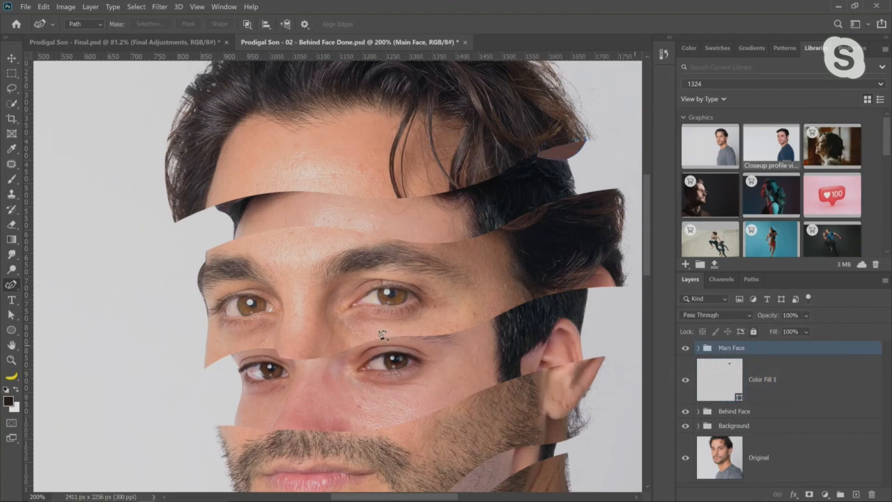
pyautogui.click(175, 221)
pyautogui.moveTo(235, 211); pyautogui.dragTo(225, 193)
pyautogui.click(826, 494)
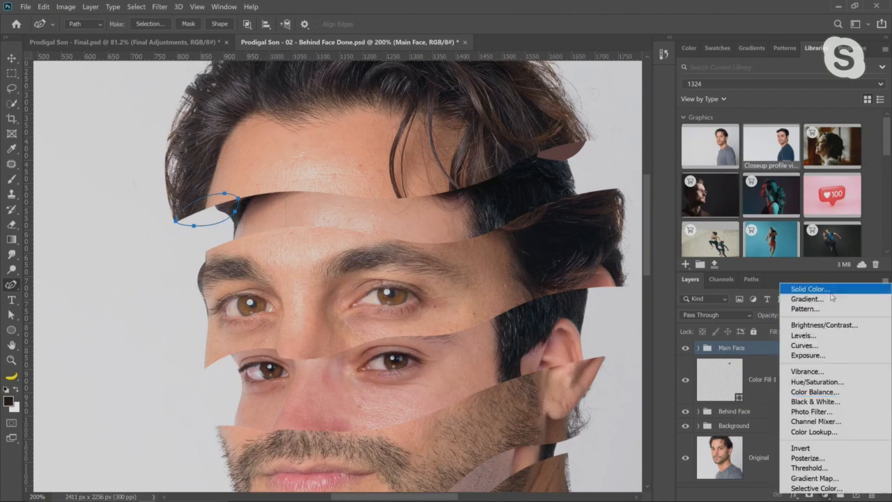
pyautogui.click(806, 286)
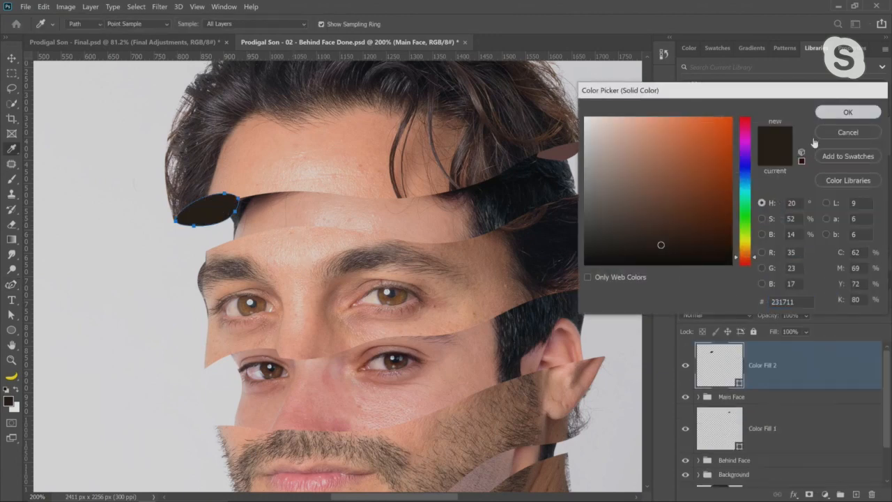
pyautogui.click(829, 113)
# Step: Move Color Fill 2 below the Main Face group, and move the Behind Face group above both colour fill layers
pyautogui.moveTo(728, 375); pyautogui.dragTo(737, 414)
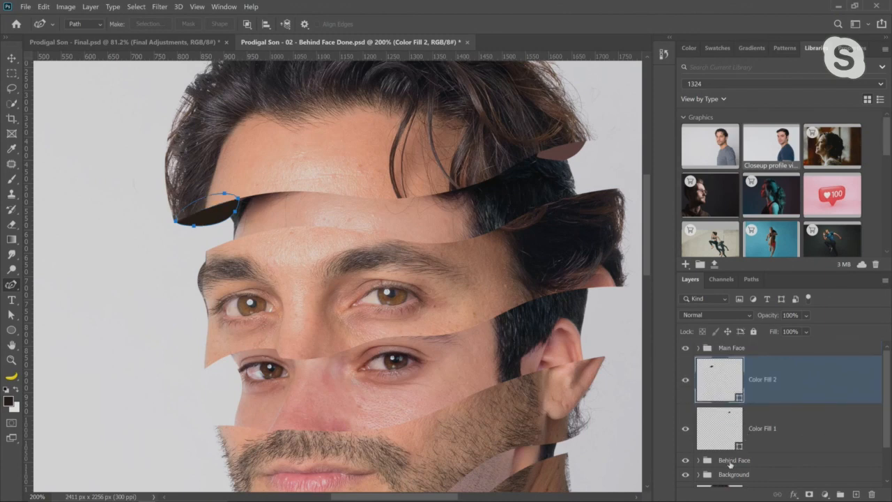
pyautogui.moveTo(730, 465); pyautogui.dragTo(724, 362)
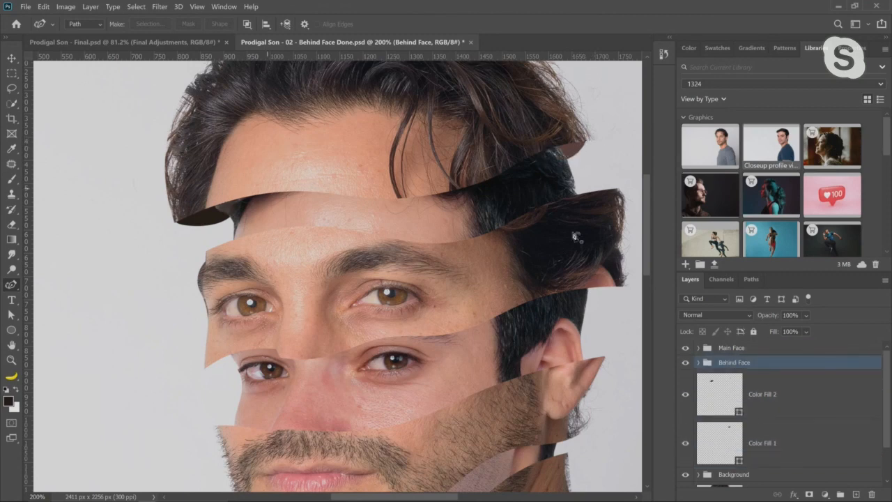
# Step: Recolour Color Fill 2 with the reddish brown sampled from the Color Fill 1 shape
pyautogui.click(709, 399)
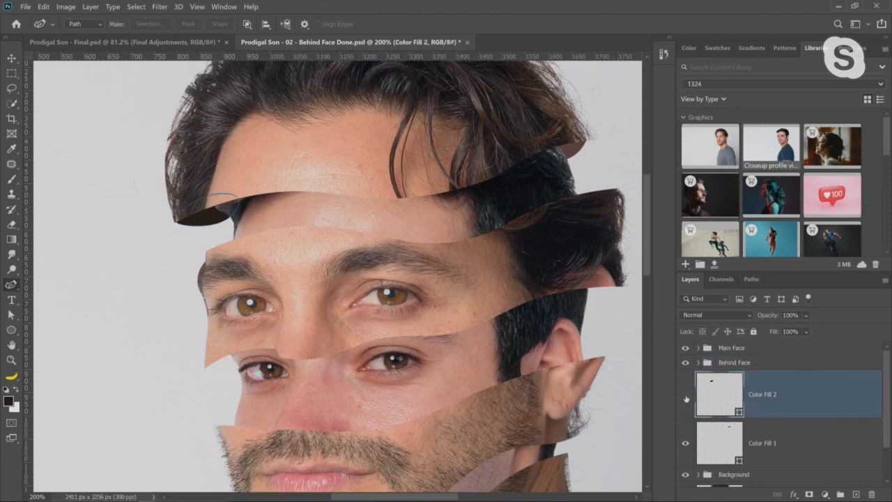
pyautogui.doubleClick(709, 399)
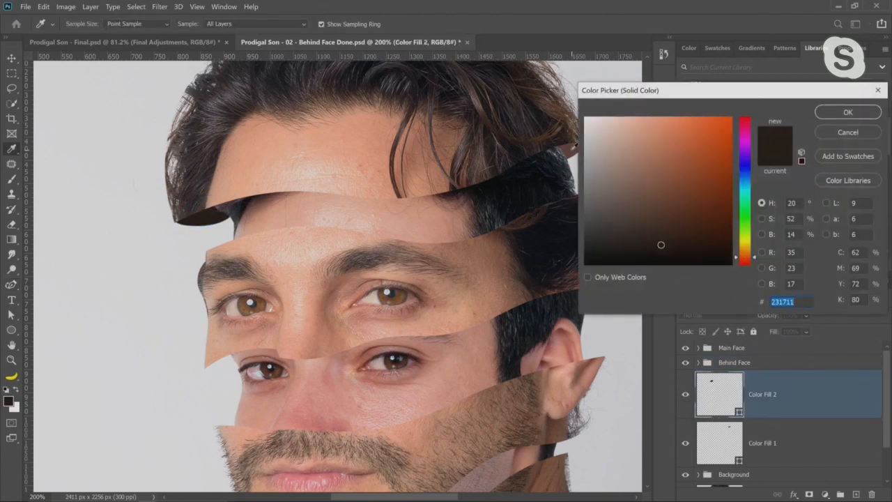
pyautogui.click(572, 147)
pyautogui.click(846, 112)
pyautogui.press('p')
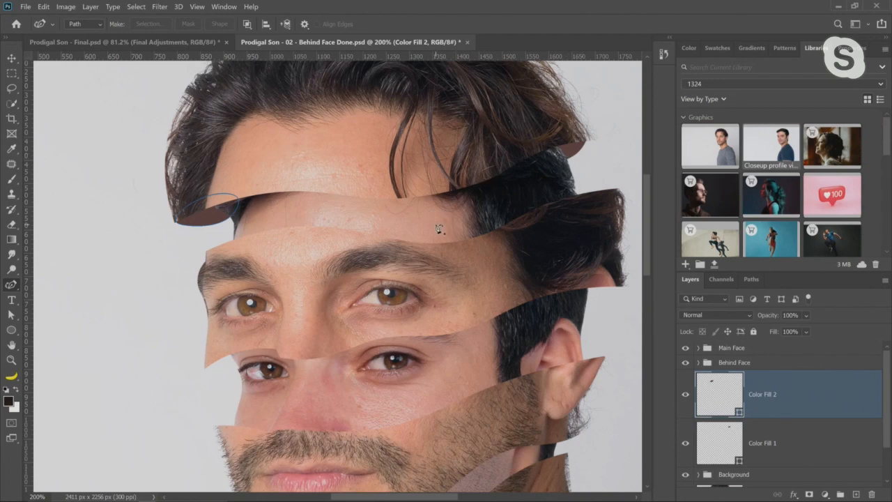
pyautogui.press('Escape')
# Step: With the Background group selected, draw a closed curved path over the gap beneath the eye slice's ear-side tip
pyautogui.click(786, 438)
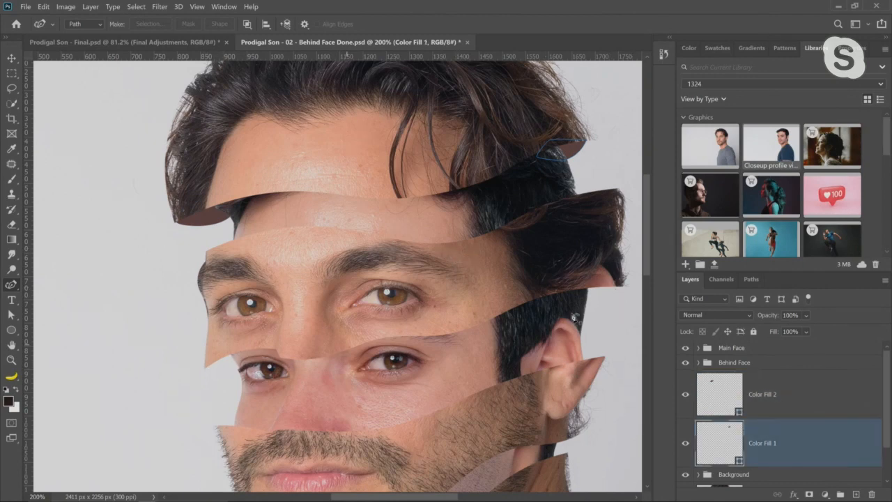
pyautogui.scroll(-4, 593, 322)
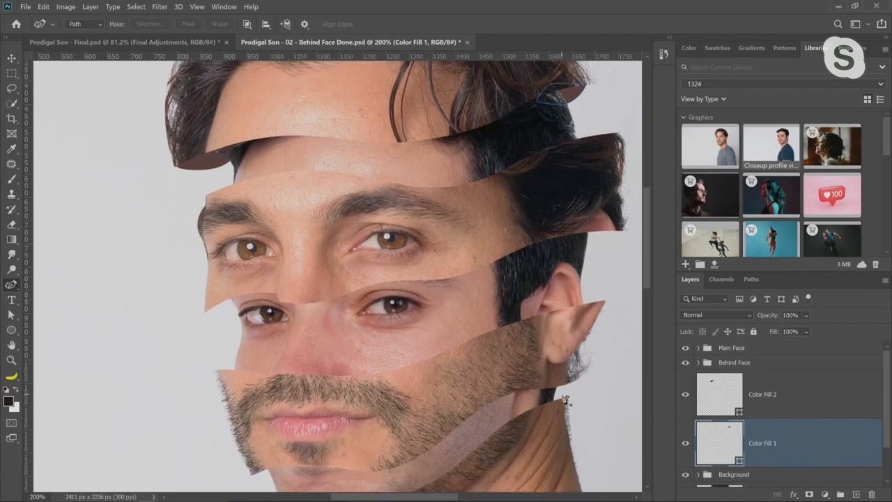
pyautogui.scroll(3, 364, 302)
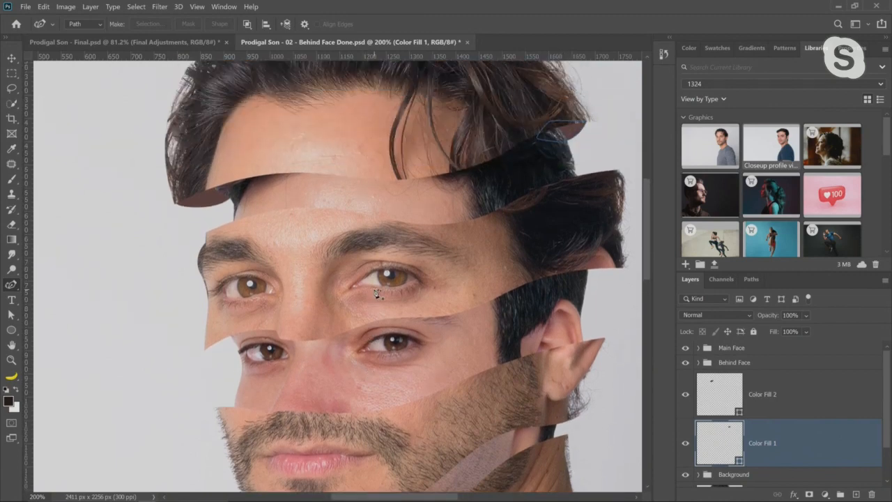
pyautogui.scroll(-1, 376, 294)
pyautogui.scroll(-2, 377, 286)
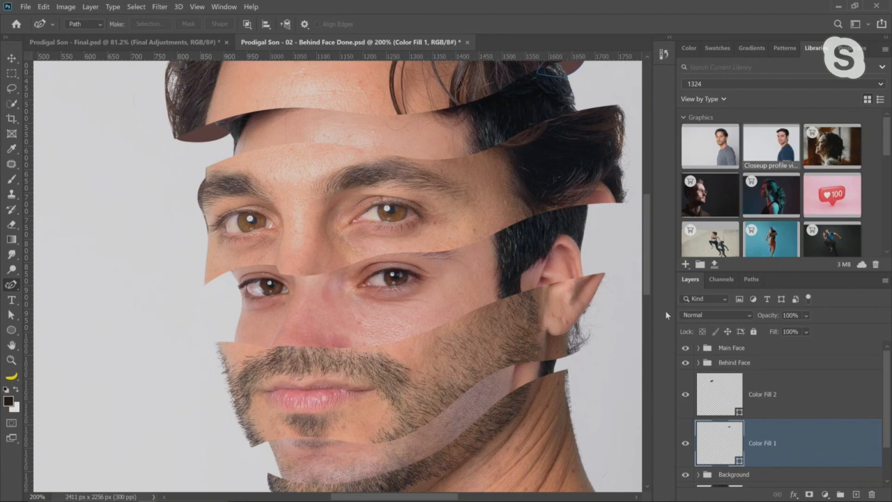
pyautogui.click(736, 363)
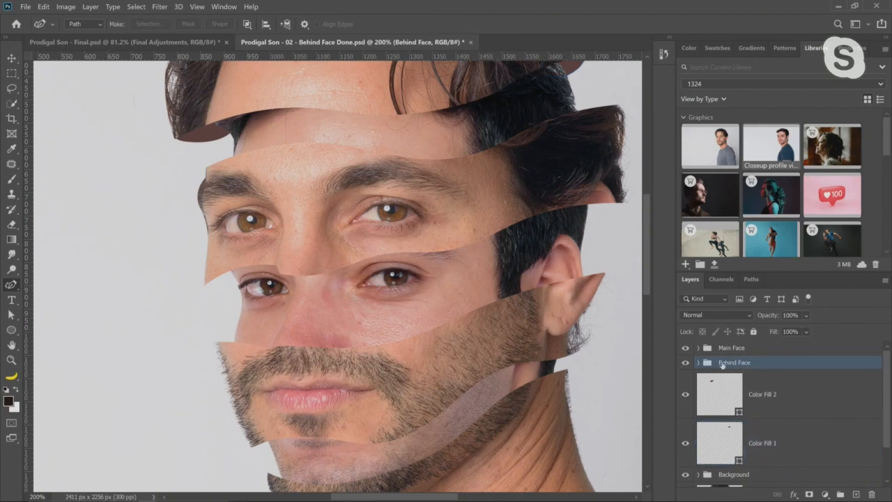
pyautogui.scroll(-2, 749, 434)
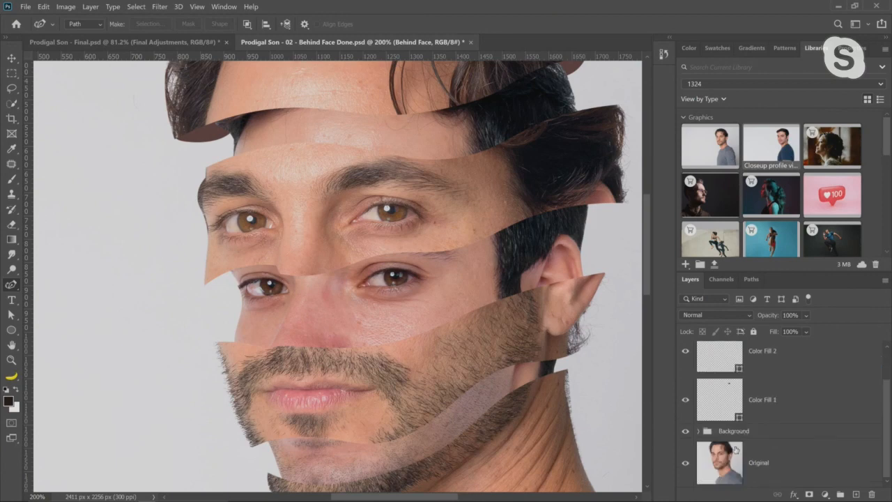
pyautogui.click(733, 431)
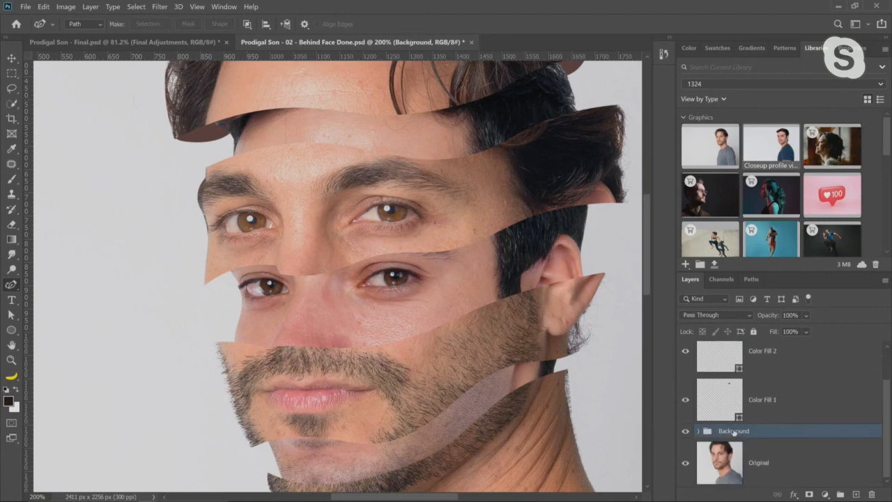
pyautogui.moveTo(623, 202); pyautogui.dragTo(564, 199)
pyautogui.click(623, 203)
# Step: Fill the path under the eye slice with a Solid Color layer in reddish brown sampled from the second face's forehead edge
pyautogui.click(825, 494)
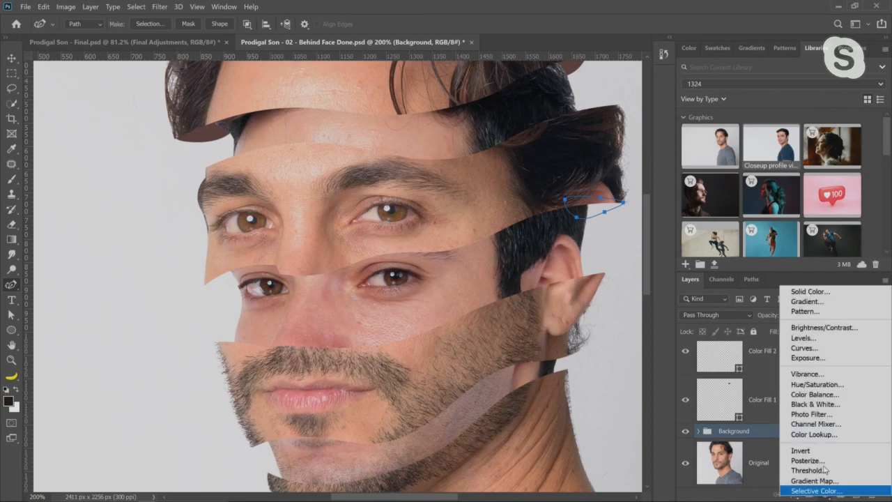
pyautogui.click(822, 289)
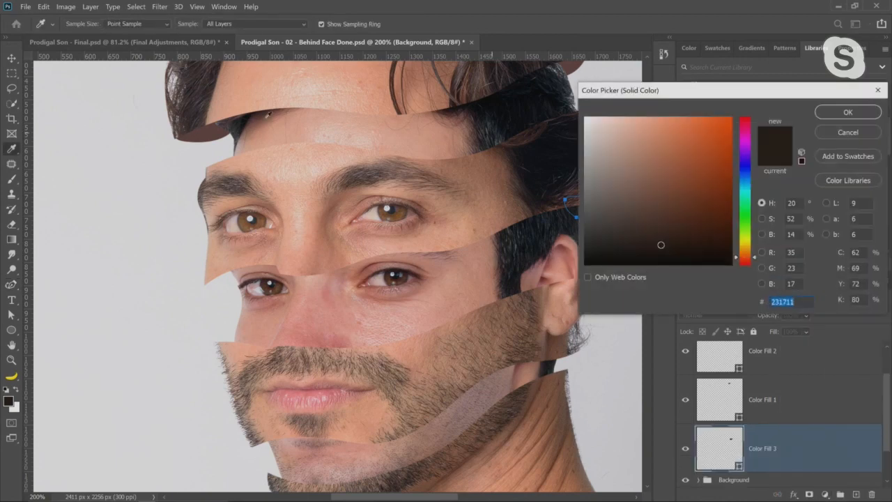
pyautogui.click(847, 111)
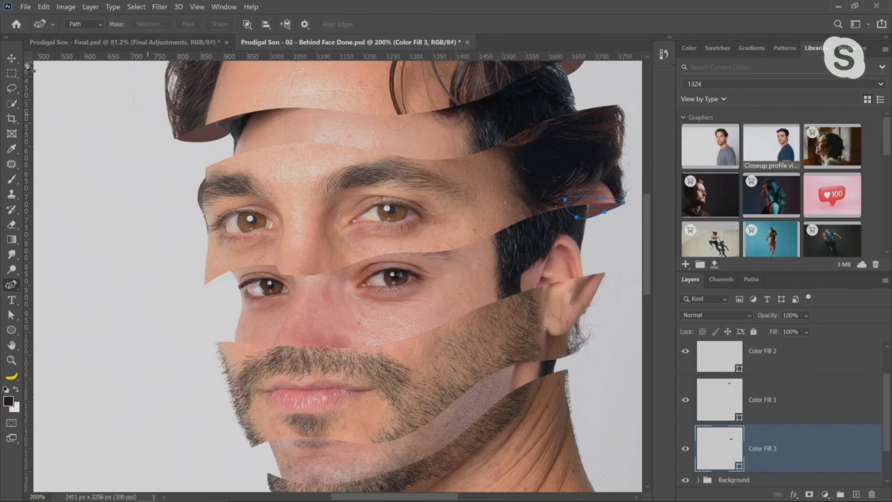
pyautogui.click(11, 315)
pyautogui.click(626, 287)
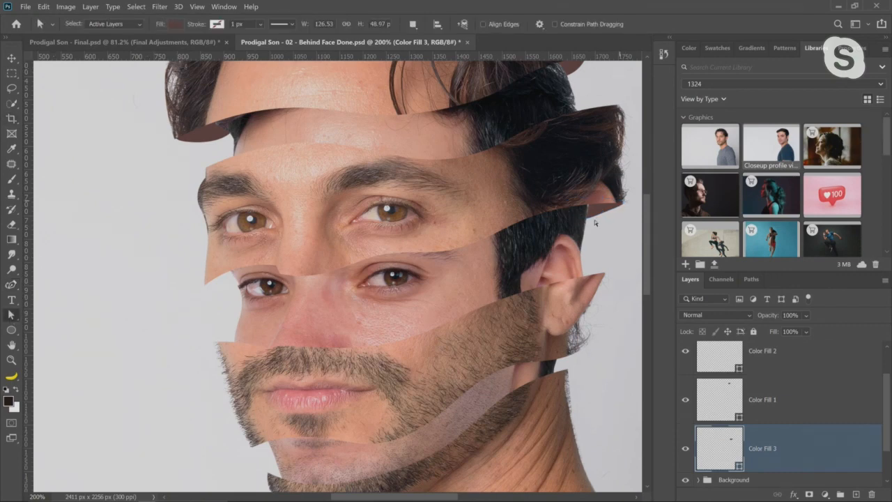
# Step: With the Background group selected, draw a closed curved shape under the eye slice's nose-side tip using the Curvature Pen in Shape mode
pyautogui.scroll(-1, 773, 467)
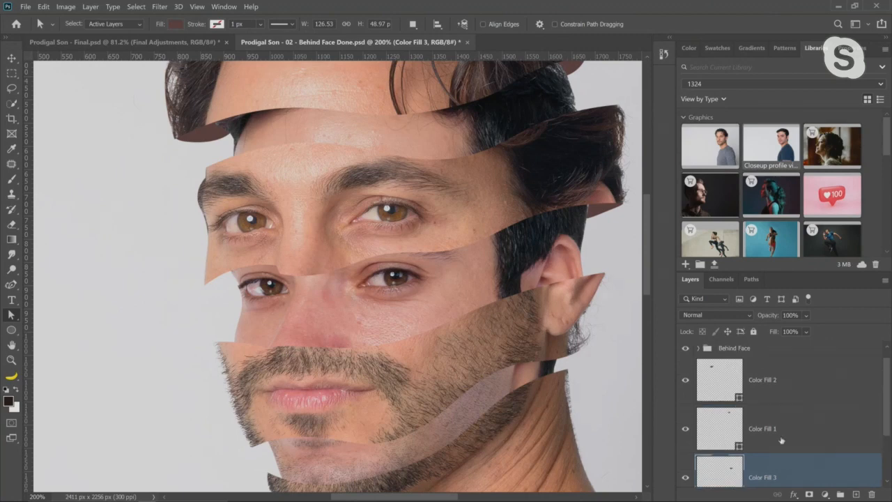
pyautogui.click(749, 465)
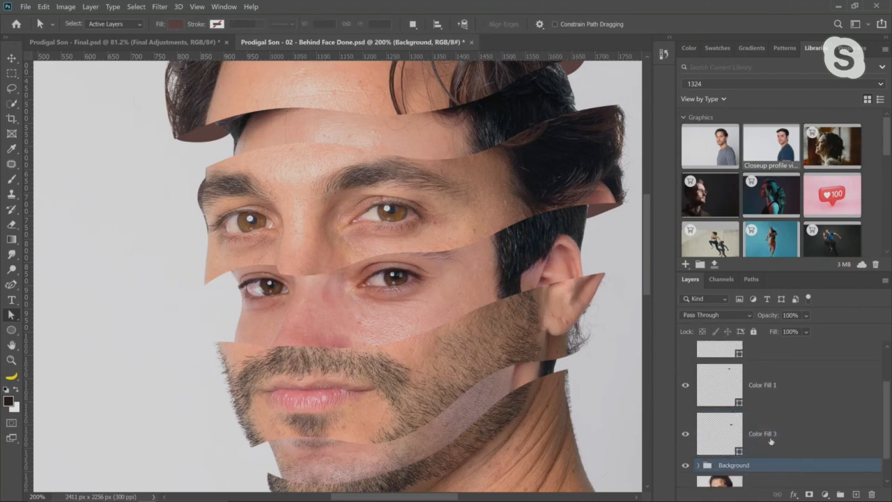
pyautogui.click(11, 284)
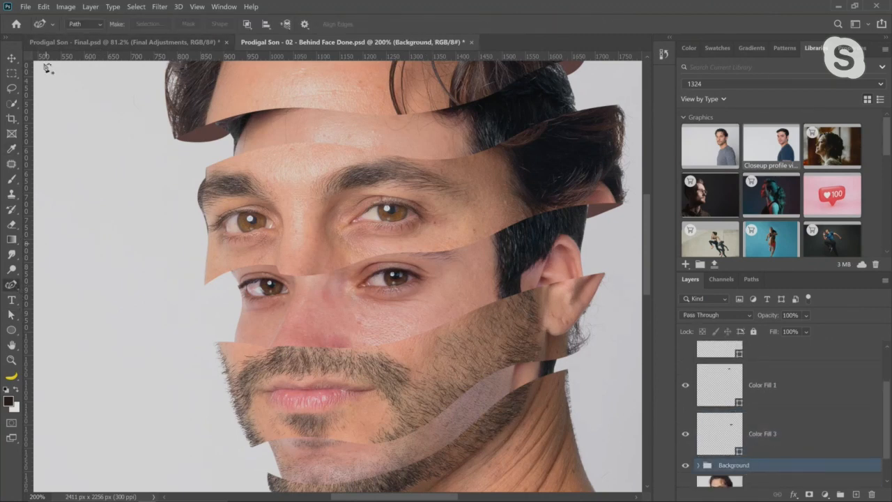
pyautogui.click(50, 26)
pyautogui.click(50, 26)
pyautogui.click(84, 24)
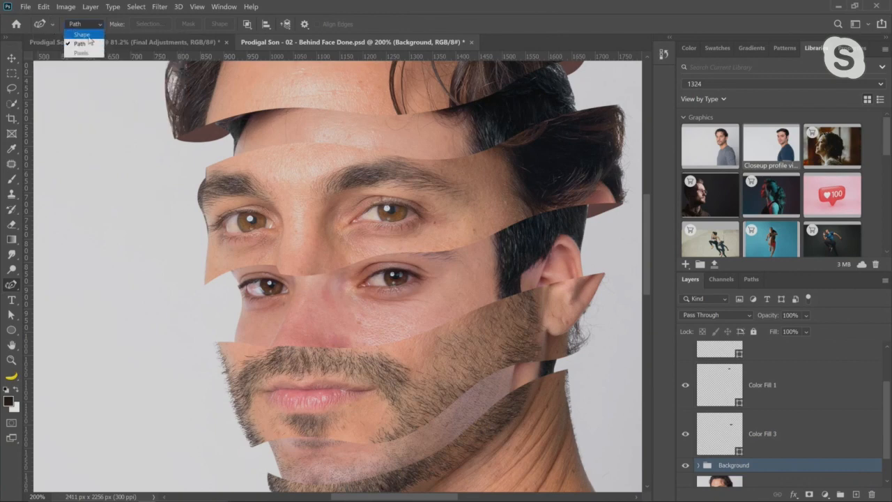
pyautogui.click(83, 34)
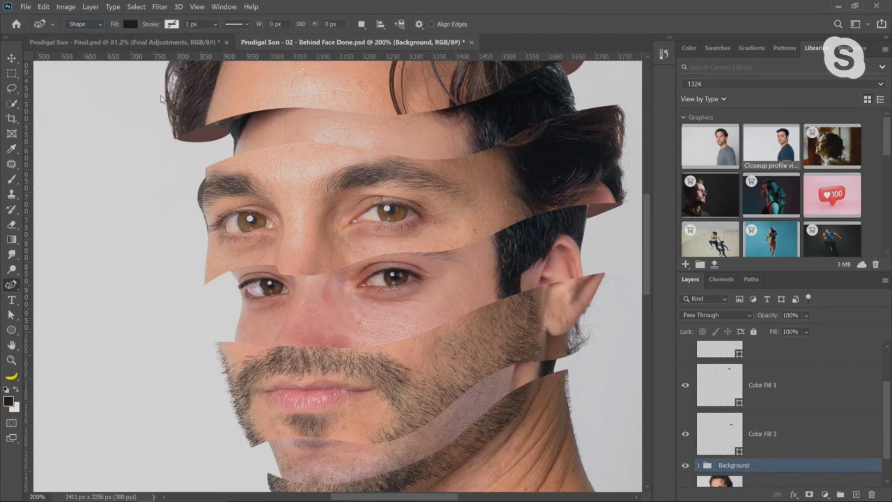
pyautogui.click(203, 284)
pyautogui.click(223, 286)
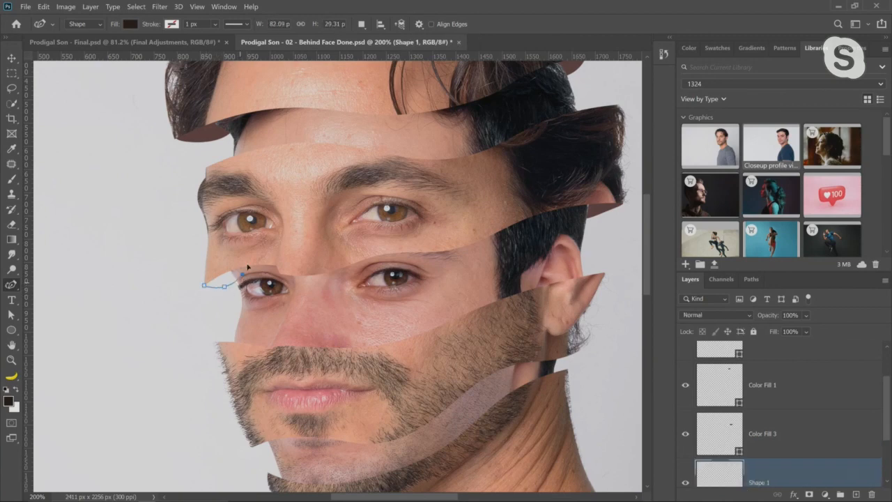
pyautogui.click(203, 285)
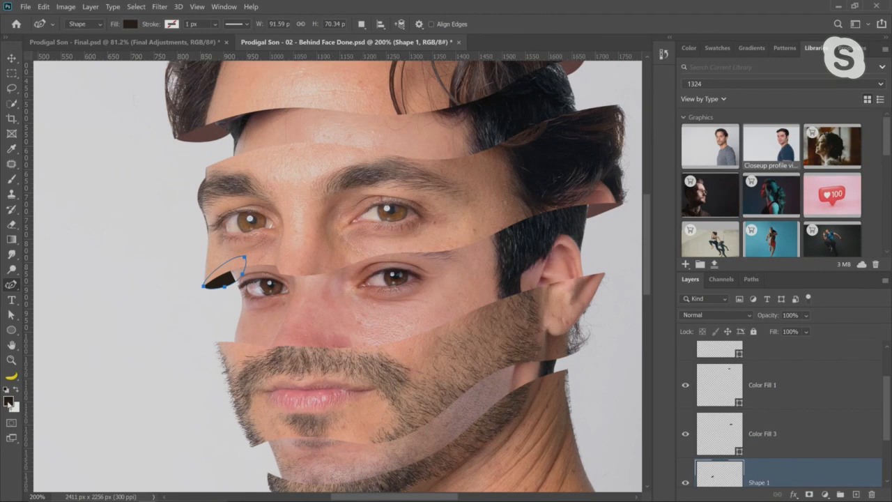
# Step: Recolour the new curved shape under the eye slice with reddish brown 664441
pyautogui.click(9, 401)
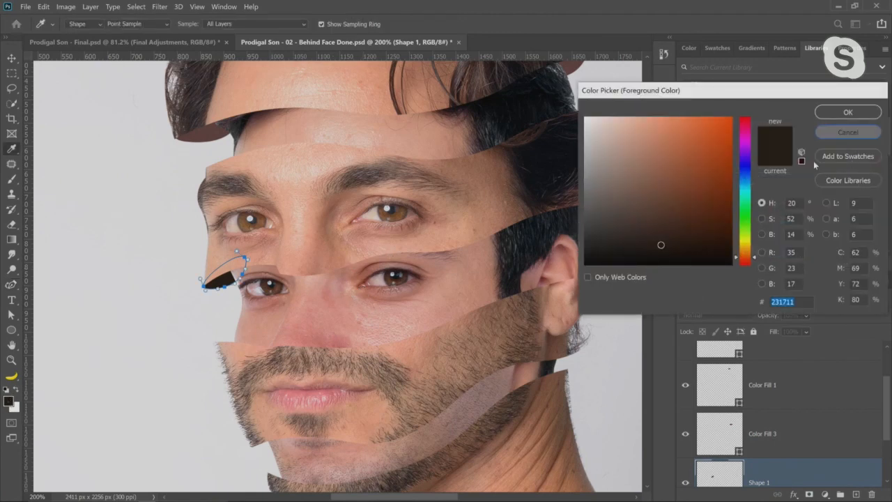
pyautogui.press('Escape')
pyautogui.doubleClick(717, 472)
pyautogui.click(370, 117)
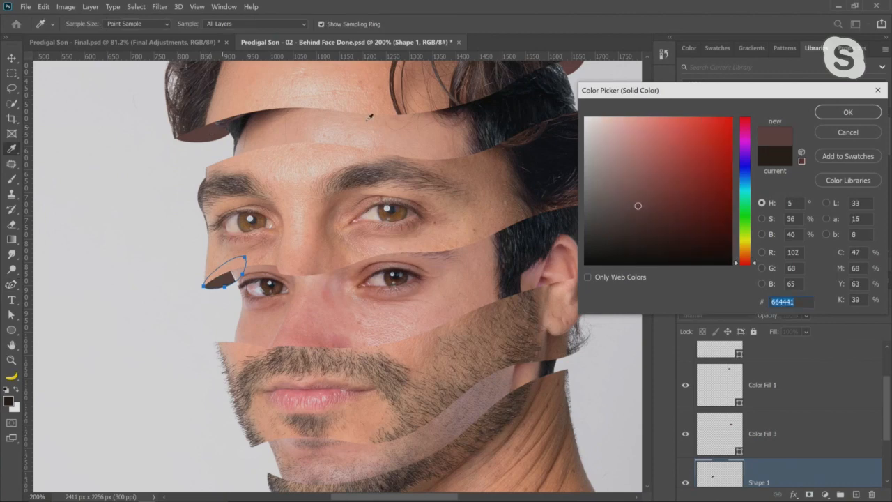
pyautogui.click(847, 112)
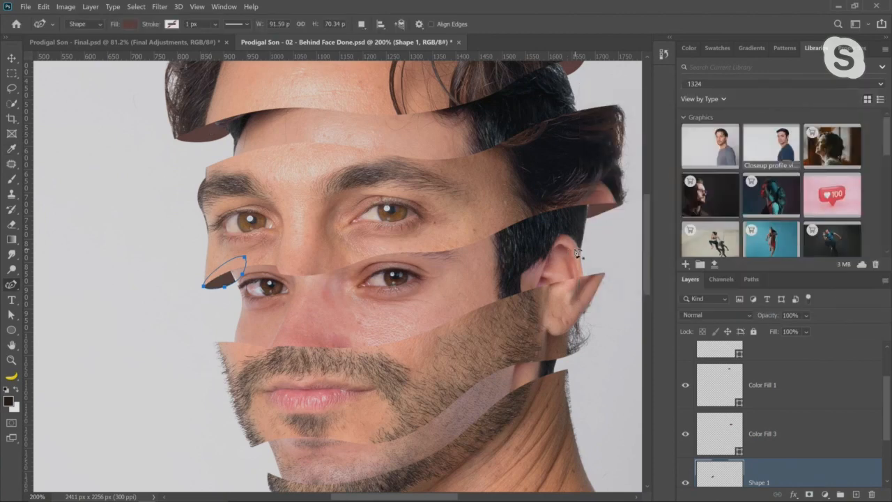
# Step: Open Prodigal Son - 03 - Inside Shapes Done and close the Prodigal Son - 02 - Behind Face Done document
pyautogui.click(25, 8)
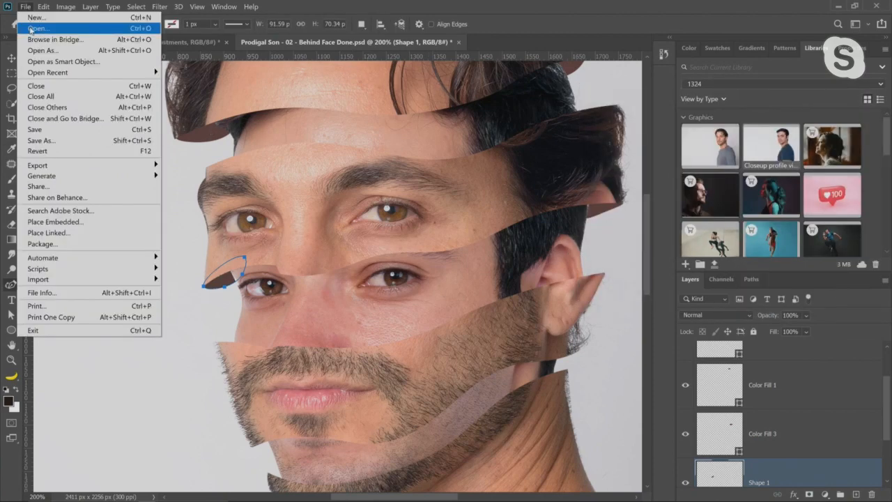
pyautogui.click(31, 29)
pyautogui.click(202, 118)
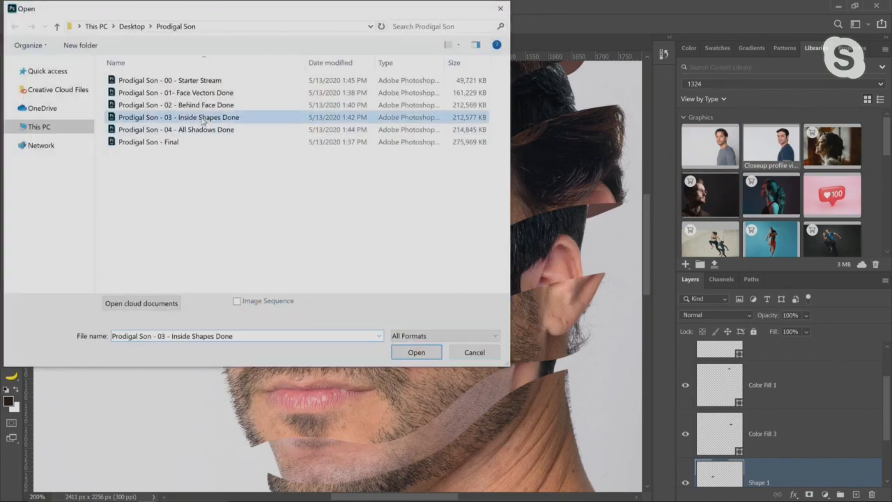
pyautogui.doubleClick(202, 119)
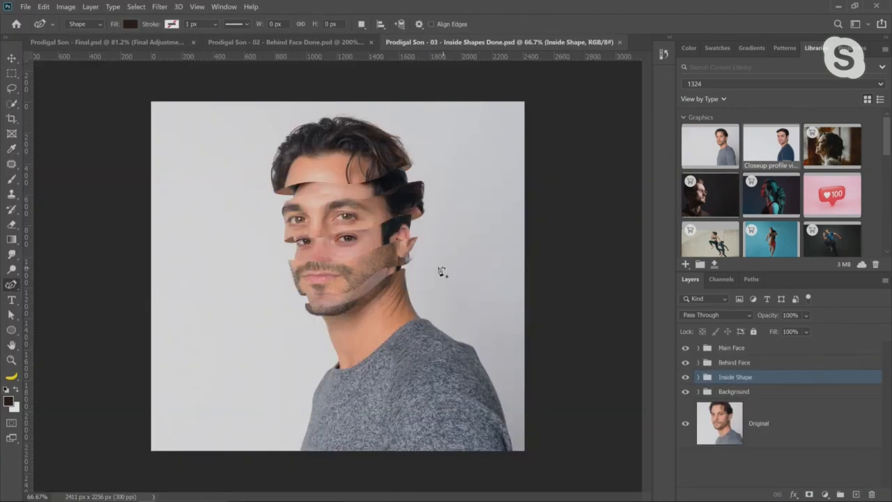
pyautogui.click(370, 42)
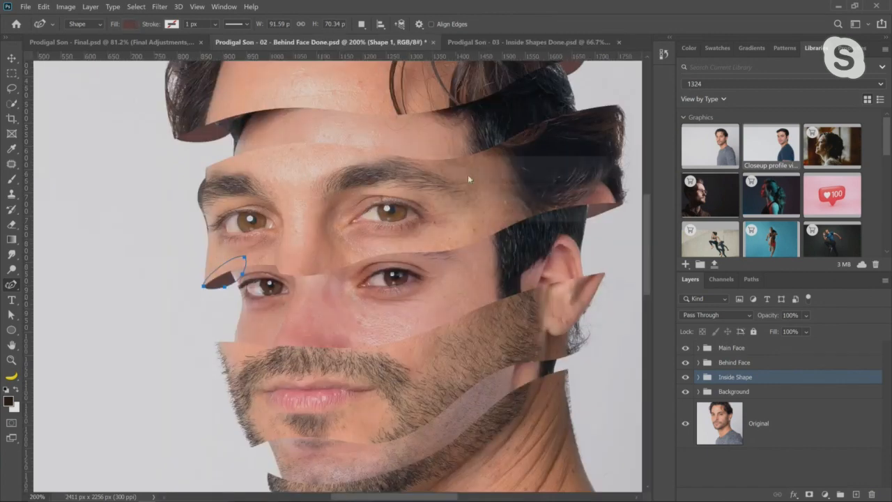
pyautogui.click(510, 209)
# Step: Examine the brown inner shapes at the slice tips on both sides of the face, comparing with the Inside Shape group hidden and shown
pyautogui.press('z')
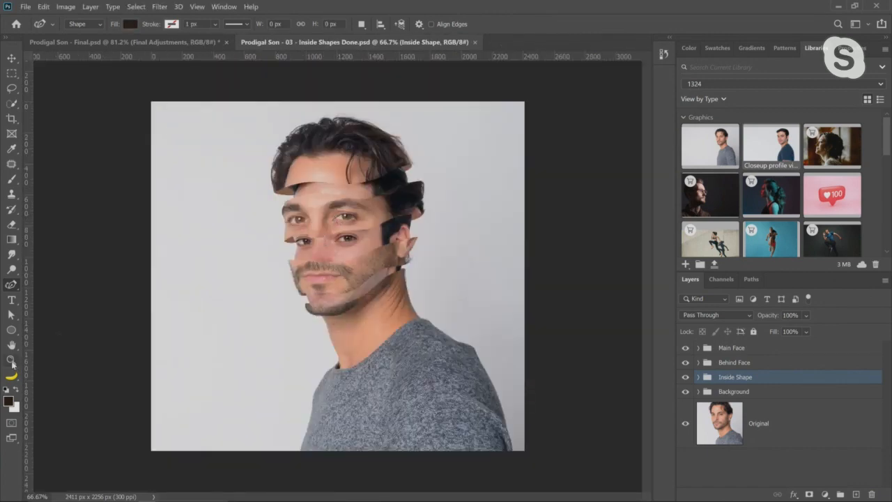
pyautogui.moveTo(262, 192); pyautogui.dragTo(266, 192)
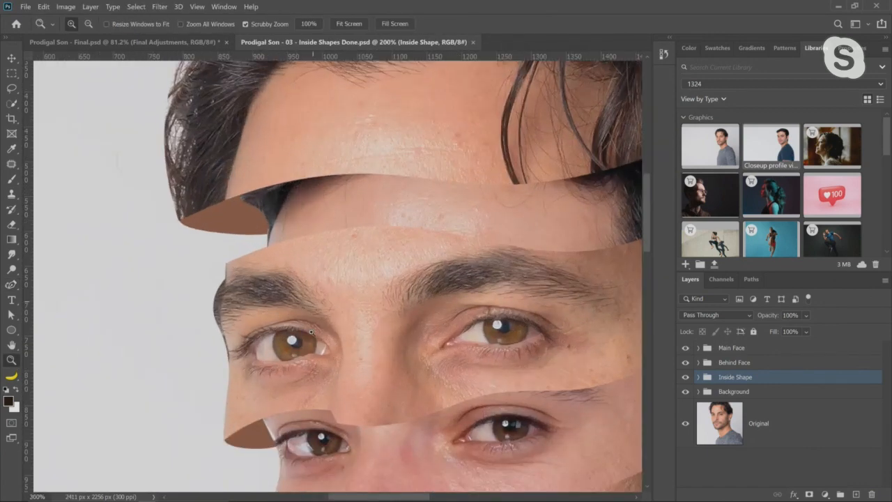
pyautogui.scroll(-6, 265, 223)
pyautogui.scroll(-3, 263, 256)
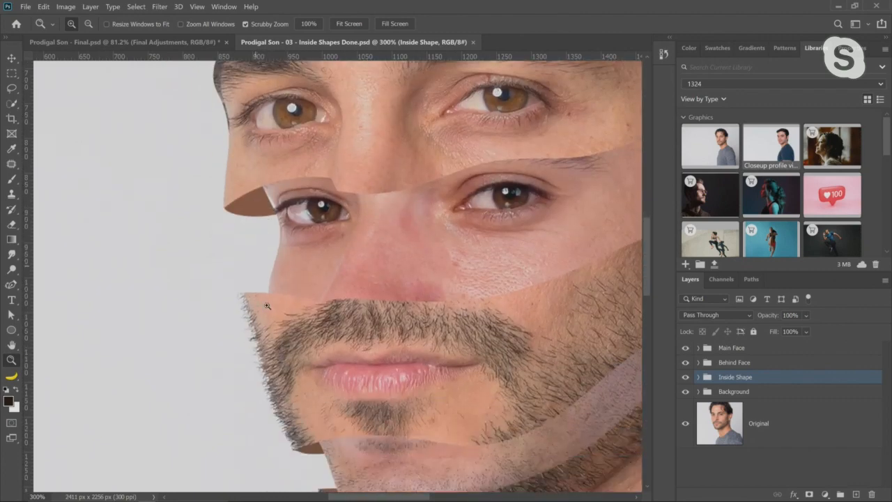
pyautogui.hscroll(10, 433, 433)
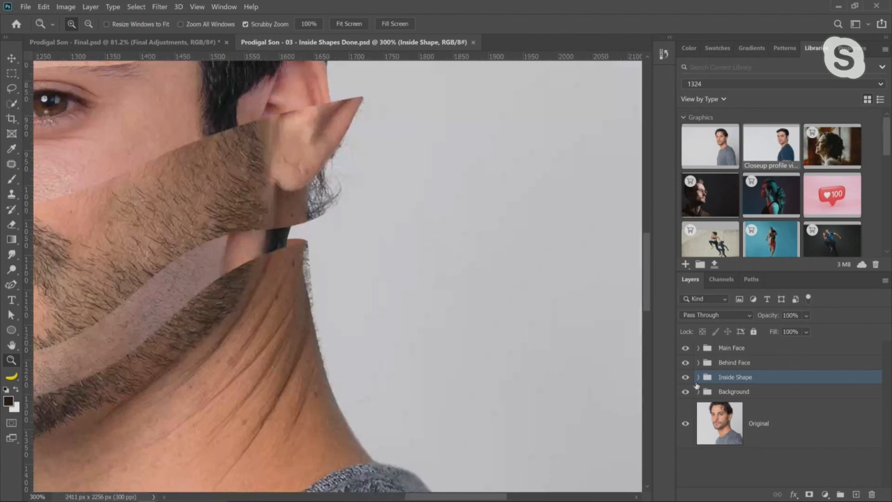
pyautogui.click(686, 376)
pyautogui.click(685, 377)
pyautogui.click(685, 377)
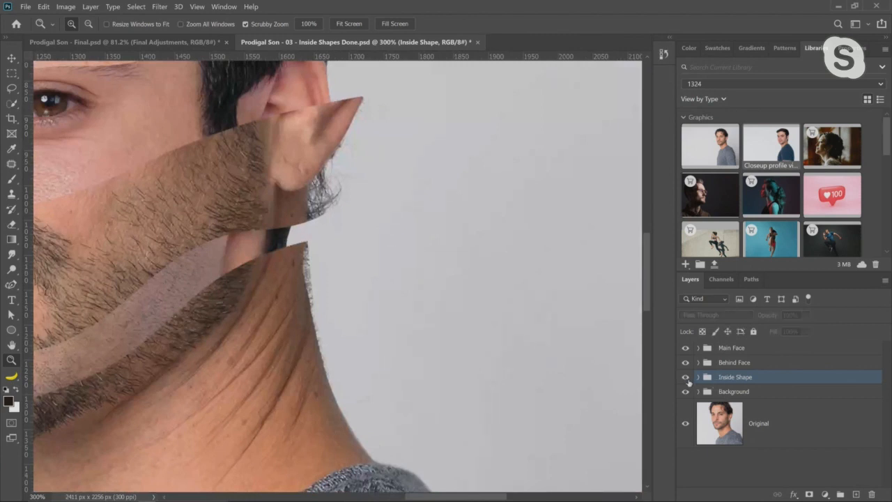
pyautogui.click(685, 377)
pyautogui.hotkey('ctrl', '0')
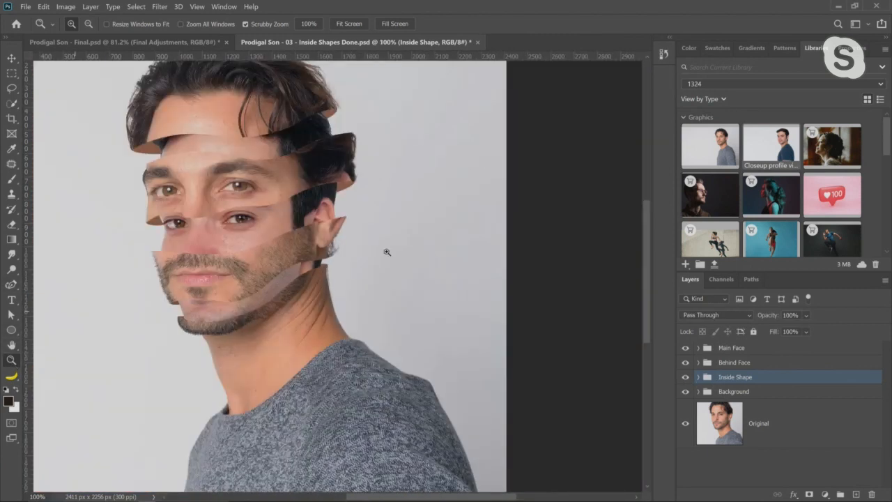
pyautogui.moveTo(354, 234); pyautogui.dragTo(355, 235)
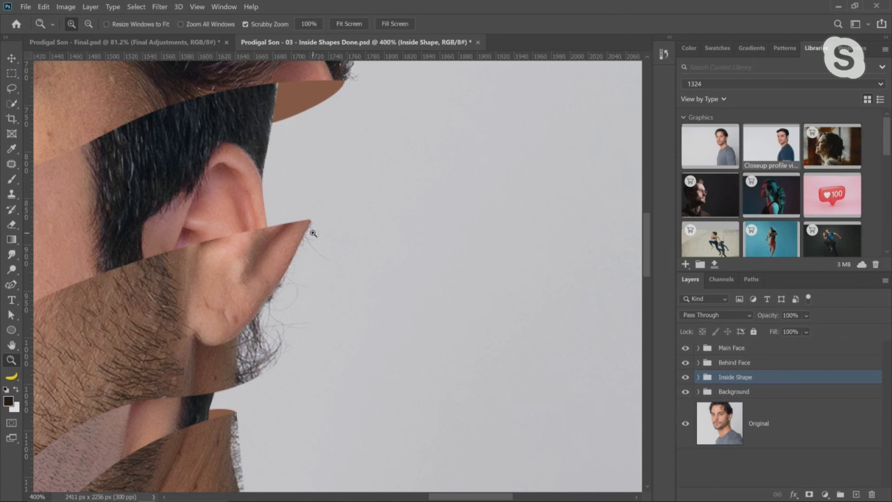
pyautogui.doubleClick(15, 359)
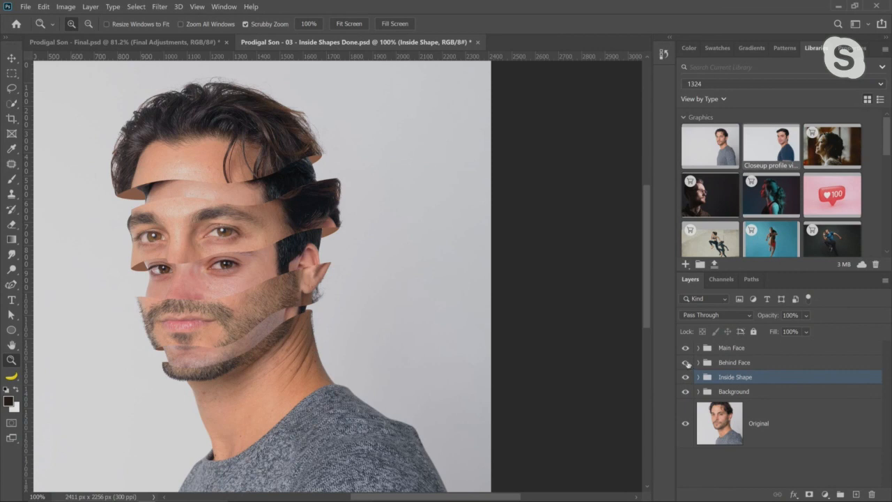
# Step: Add a new layer named Shadows above the Behind Face group and clip it to that group
pyautogui.click(686, 362)
pyautogui.click(686, 363)
pyautogui.click(740, 363)
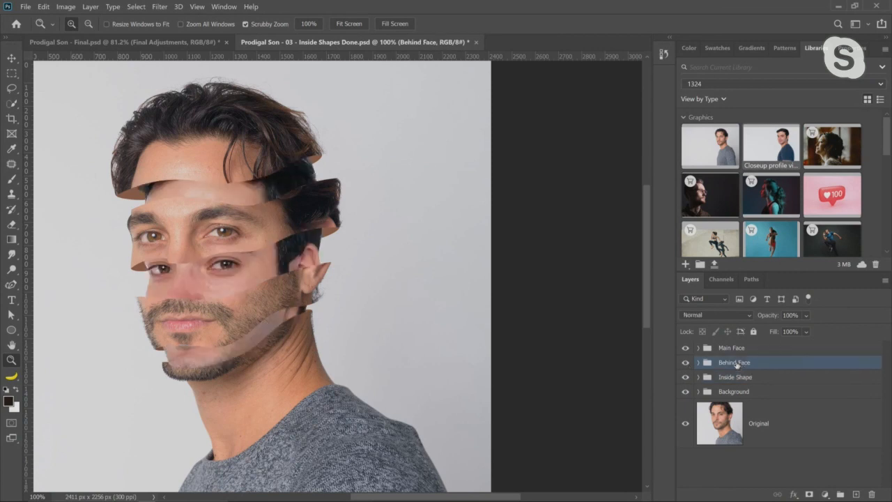
pyautogui.click(856, 494)
pyautogui.doubleClick(757, 379)
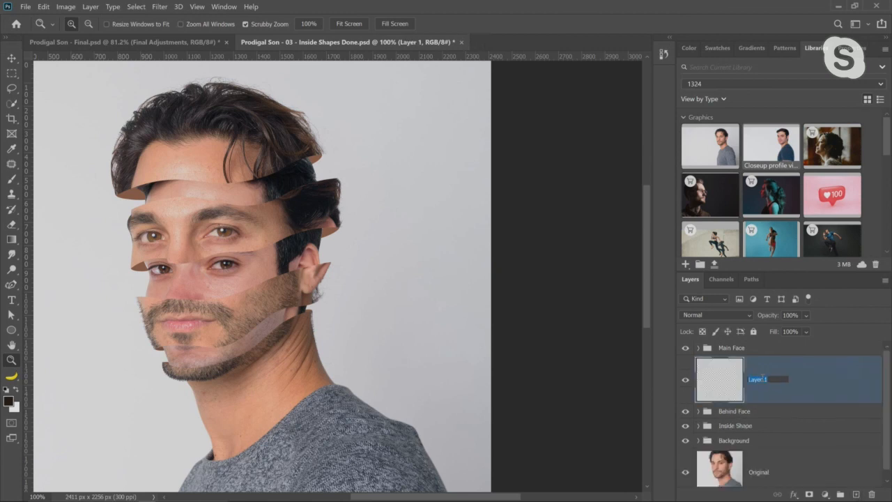
pyautogui.write('Shadows')
pyautogui.press('Return')
pyautogui.hotkey('ctrl', 'alt', 'g')
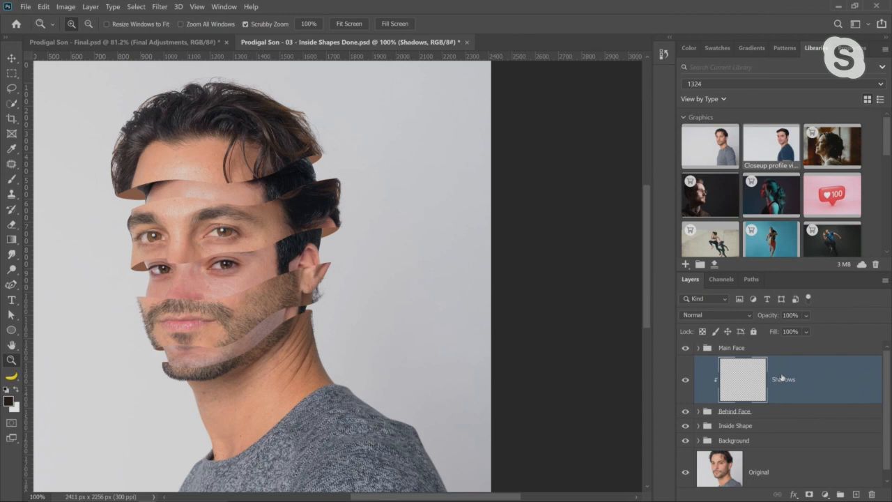
# Step: Compare the portrait with the Shadows layer and the Behind Face group each hidden and shown
pyautogui.click(11, 179)
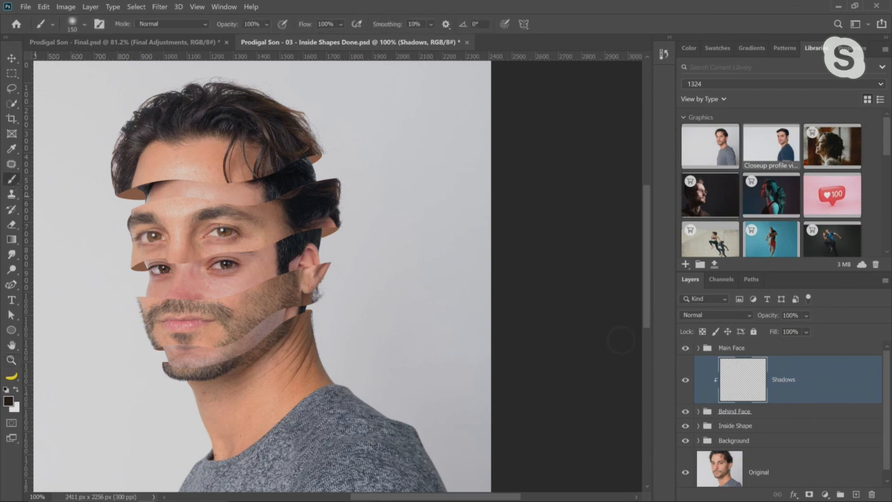
pyautogui.click(685, 380)
pyautogui.click(685, 380)
pyautogui.click(685, 380)
pyautogui.click(686, 380)
pyautogui.click(686, 382)
pyautogui.click(685, 381)
pyautogui.click(685, 410)
pyautogui.click(686, 411)
pyautogui.click(685, 411)
pyautogui.click(686, 411)
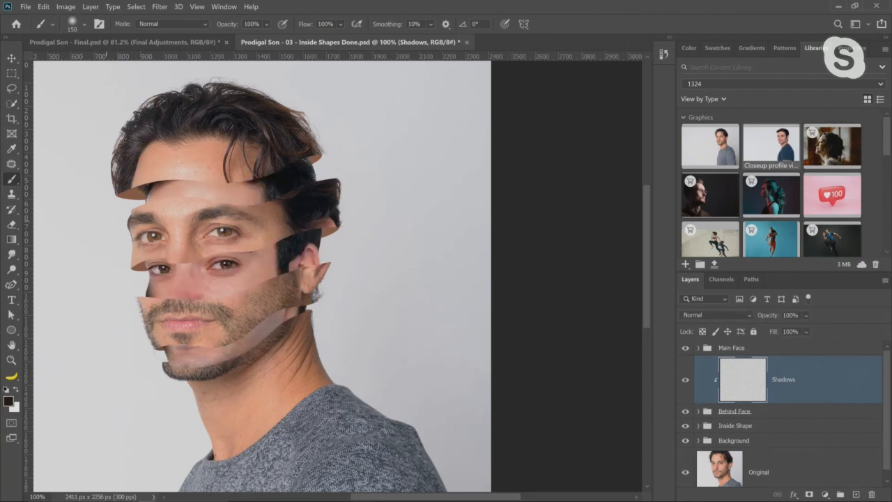
# Step: Try a dark brush scribble across the face on the clipped Shadows layer and undo it
pyautogui.moveTo(157, 279)
pyautogui.mouseDown()
pyautogui.moveTo(202, 189)
pyautogui.moveTo(313, 230)
pyautogui.moveTo(332, 202)
pyautogui.mouseUp()
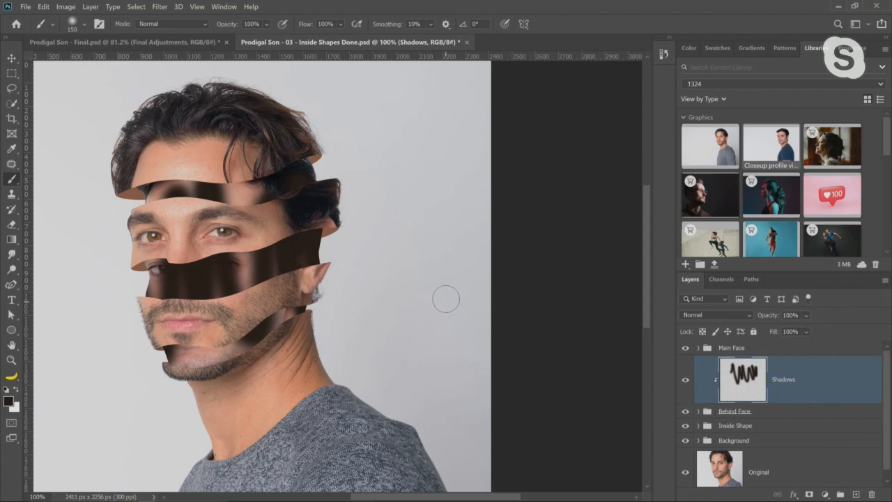
pyautogui.hotkey('ctrl', 'z')
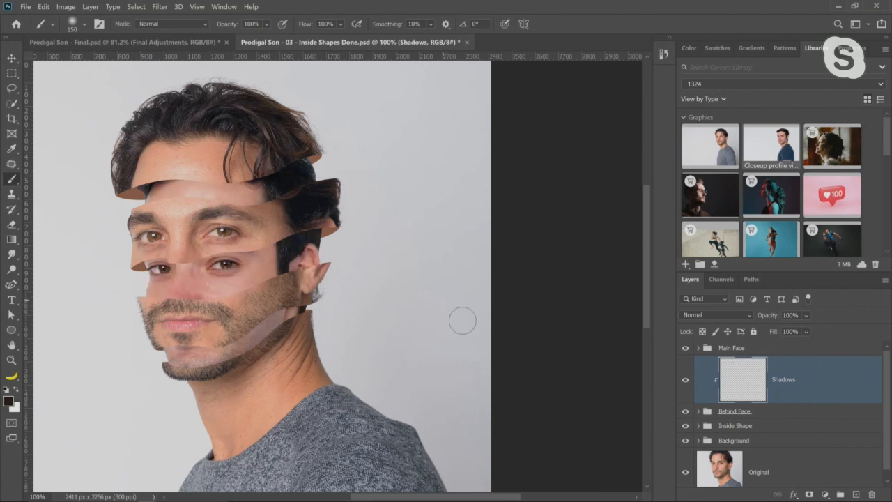
# Step: Sample a brown from the shaded skin at the back of the neck as the foreground colour
pyautogui.click(11, 360)
pyautogui.click(158, 173)
pyautogui.rightClick(237, 216)
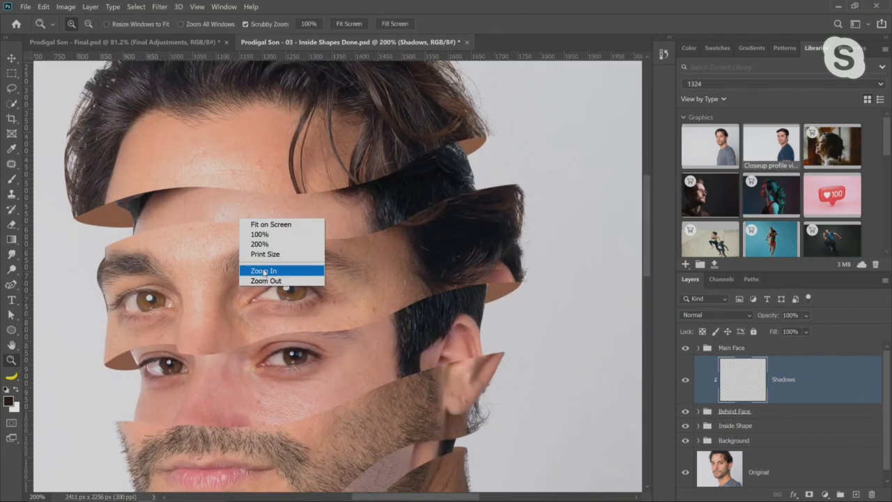
pyautogui.click(258, 281)
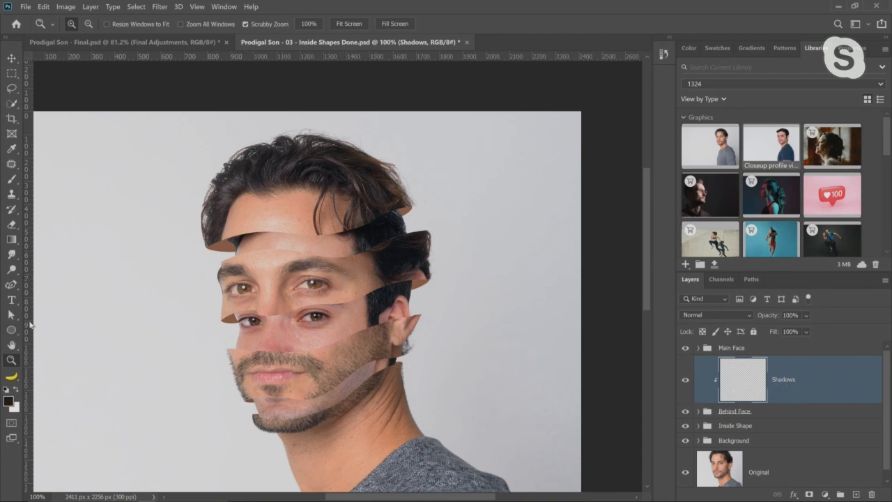
pyautogui.click(11, 148)
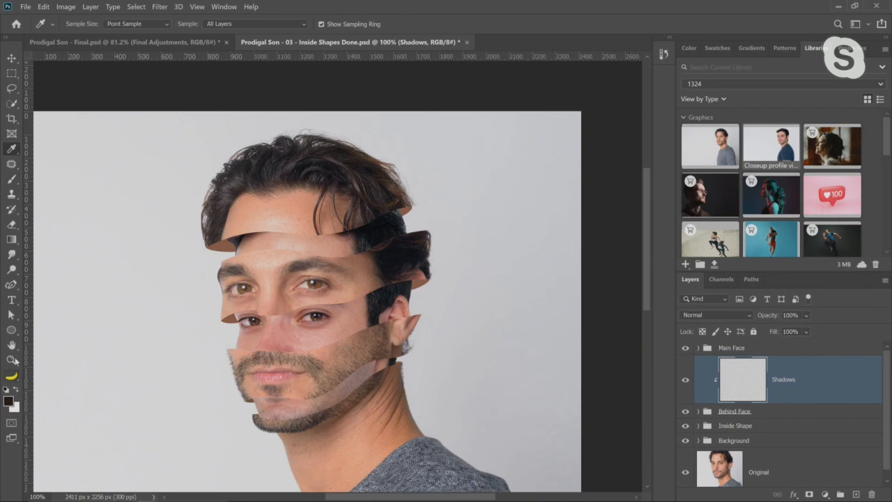
pyautogui.click(11, 360)
pyautogui.click(357, 425)
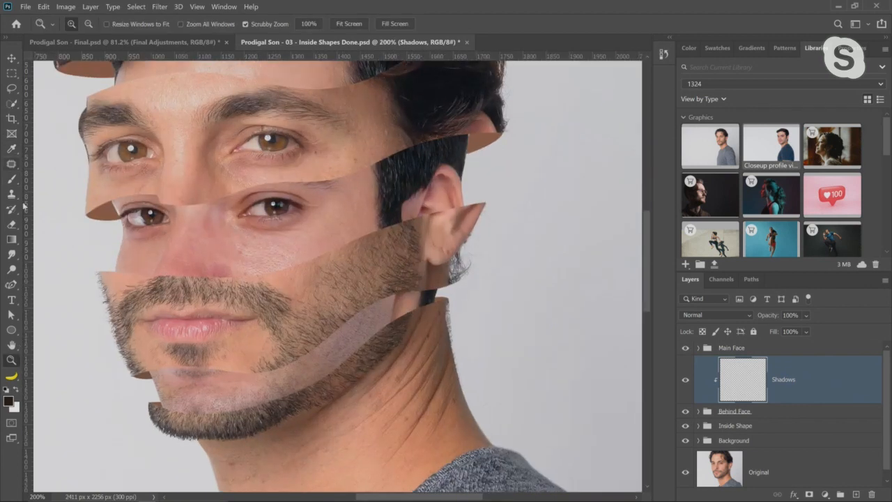
pyautogui.click(11, 149)
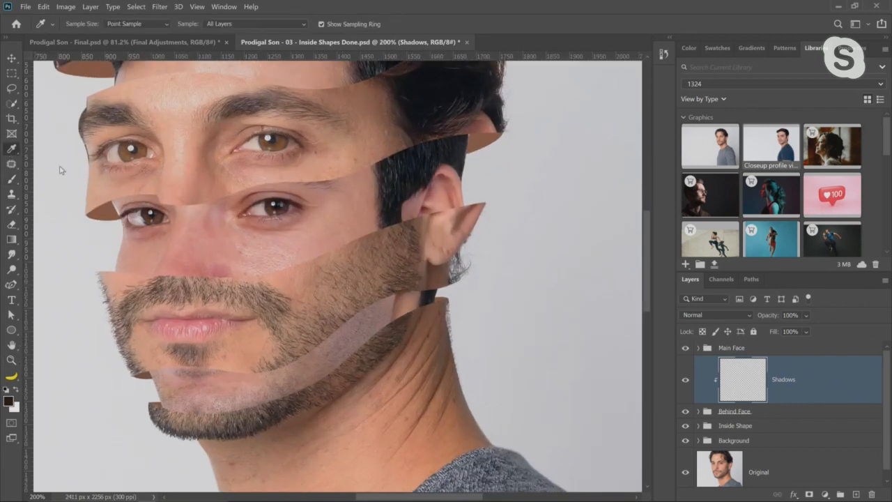
pyautogui.moveTo(449, 366)
pyautogui.mouseDown()
pyautogui.moveTo(426, 340)
pyautogui.moveTo(429, 330)
pyautogui.moveTo(446, 372)
pyautogui.mouseUp()
# Step: Paint a soft brown shadow on the Shadows layer over the dark hair beneath the top slice, using a 150 px brush at 0% hardness
pyautogui.click(11, 360)
pyautogui.keyDown('alt'); pyautogui.click(290, 193); pyautogui.keyUp('alt')
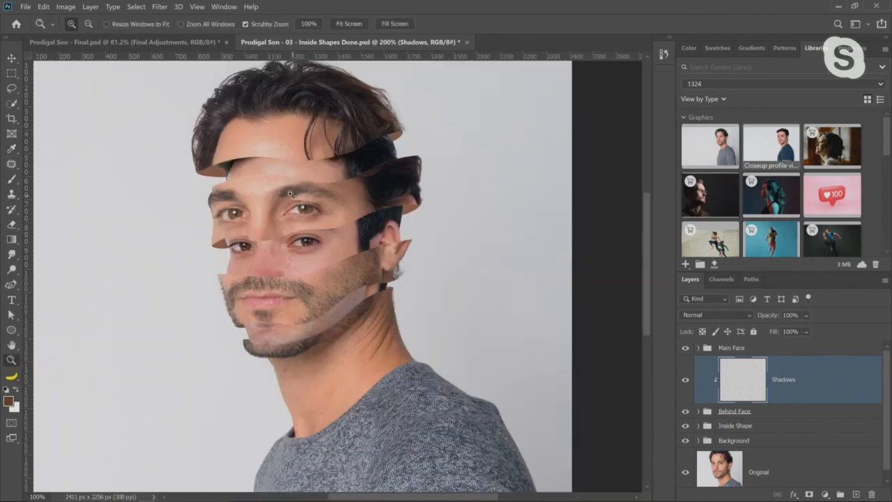
pyautogui.click(291, 193)
pyautogui.scroll(2, 295, 201)
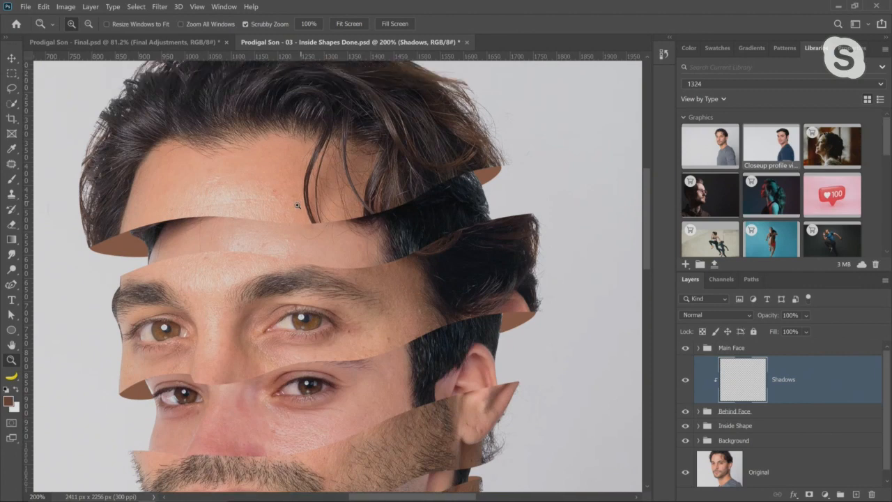
pyautogui.press('b')
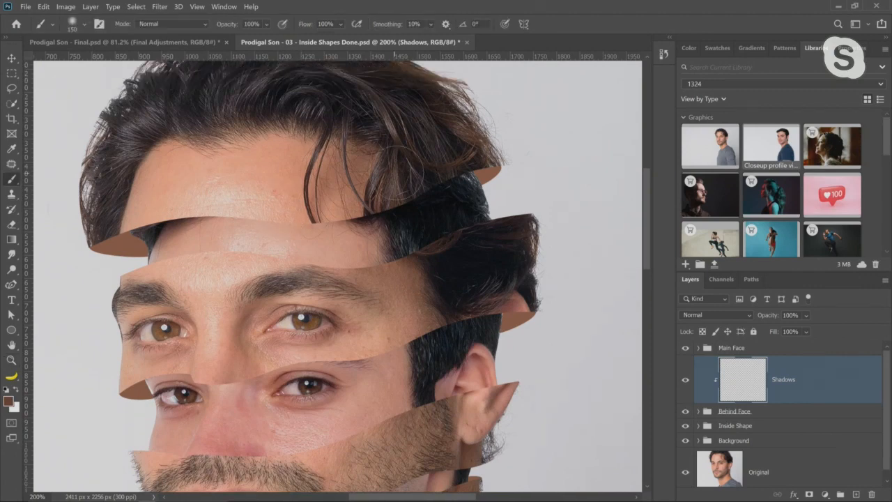
pyautogui.click(84, 25)
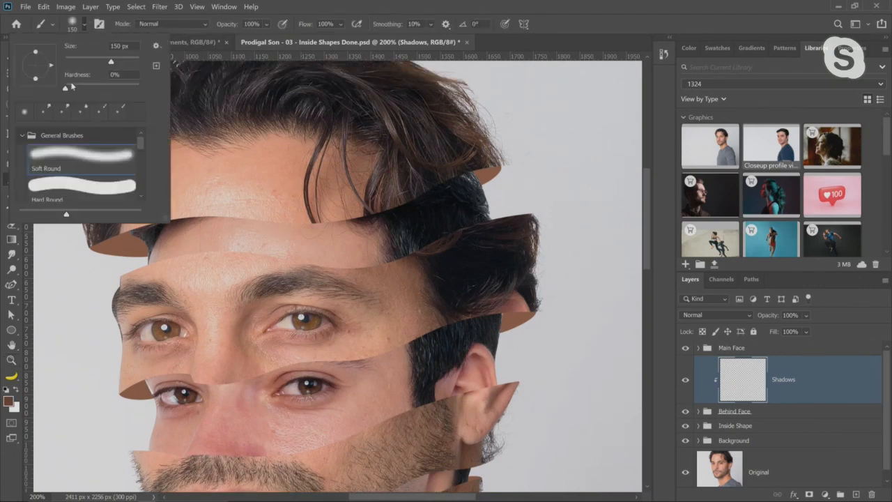
pyautogui.moveTo(70, 86); pyautogui.dragTo(55, 89)
pyautogui.click(437, 158)
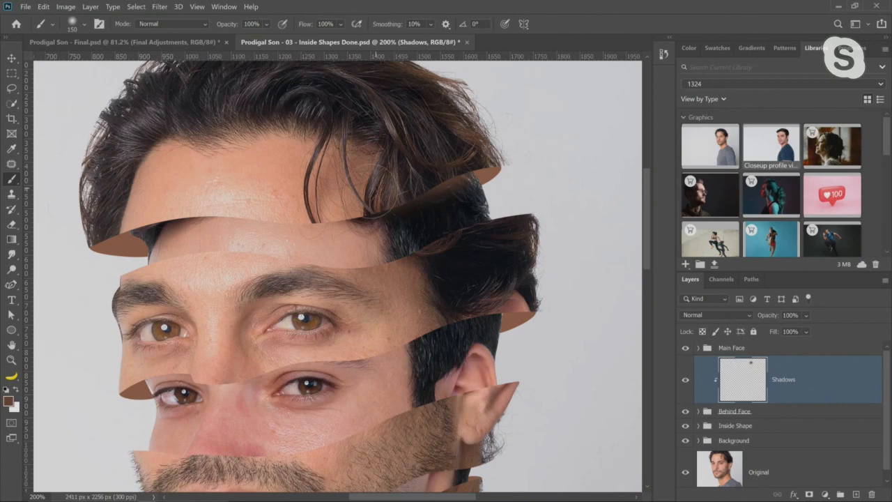
# Step: Paint a soft brown shadow beneath the top slice's edge on the Shadows layer and set the layer's blend mode to Multiply
pyautogui.moveTo(321, 227); pyautogui.dragTo(150, 224)
pyautogui.moveTo(208, 219)
pyautogui.mouseDown()
pyautogui.moveTo(300, 225)
pyautogui.moveTo(216, 223)
pyautogui.mouseUp()
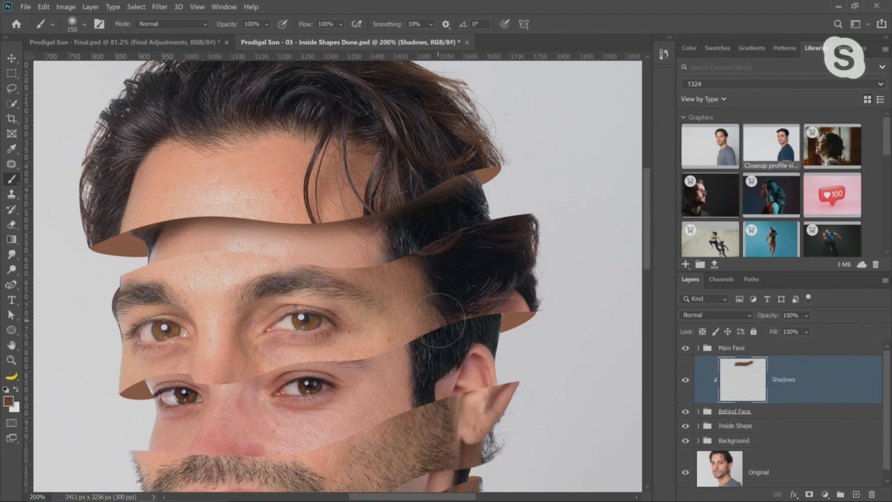
pyautogui.click(745, 318)
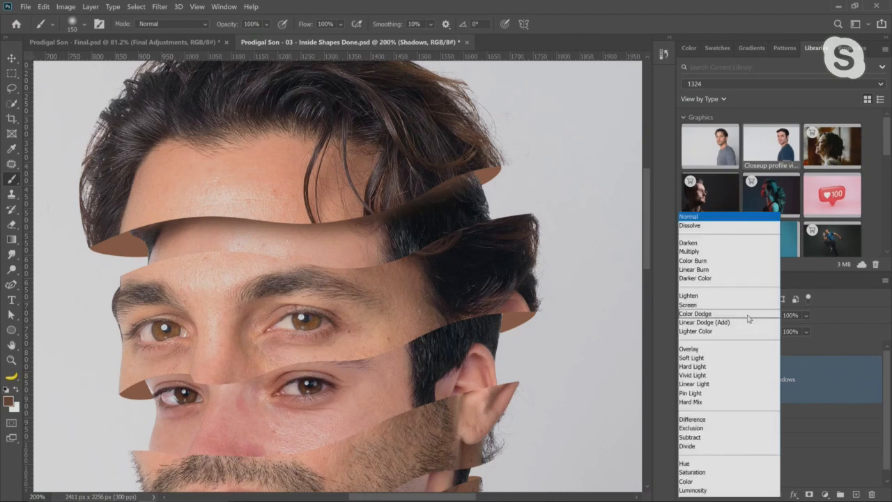
pyautogui.click(723, 252)
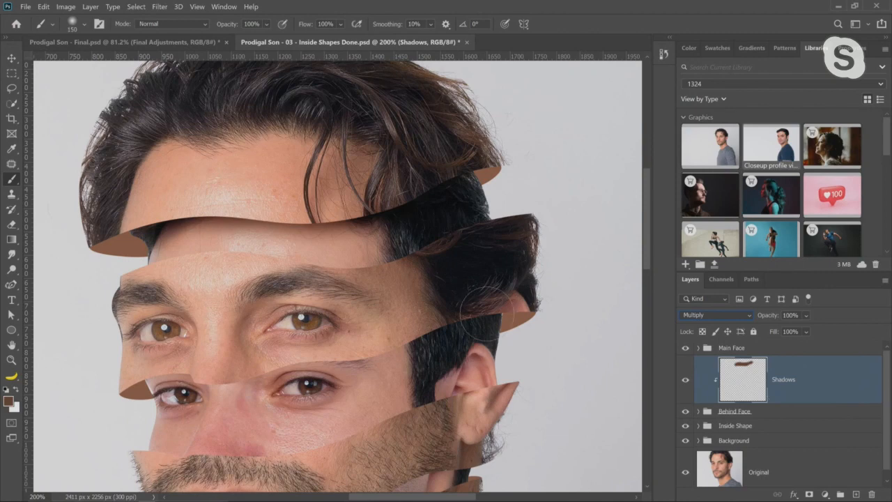
# Step: Switch to Chrome and open the "Blending Modes Explained" guide from the trending tutorials on the Photoshop Training Channel site
pyautogui.moveTo(269, 496)
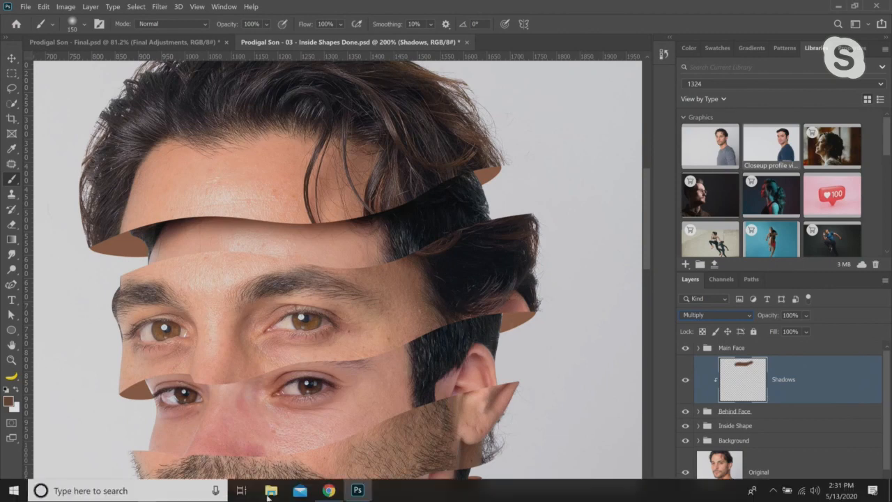
pyautogui.click(328, 491)
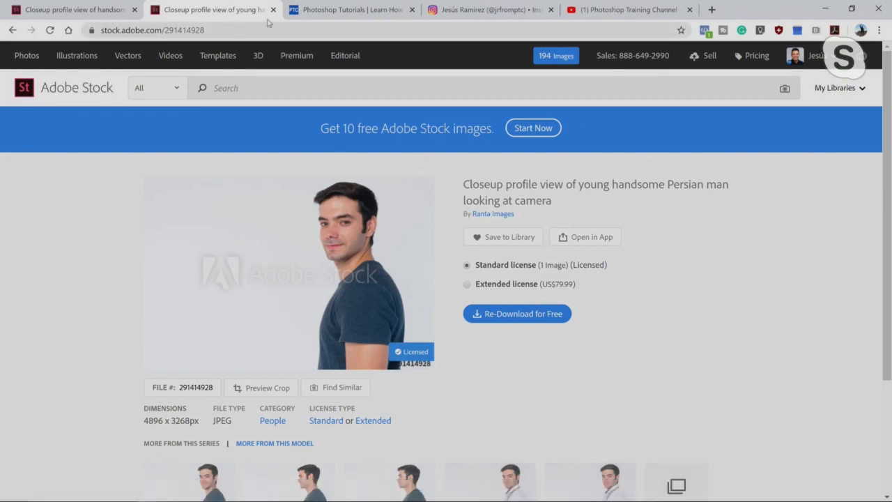
pyautogui.click(303, 10)
pyautogui.scroll(2, 249, 251)
pyautogui.scroll(-4, 252, 251)
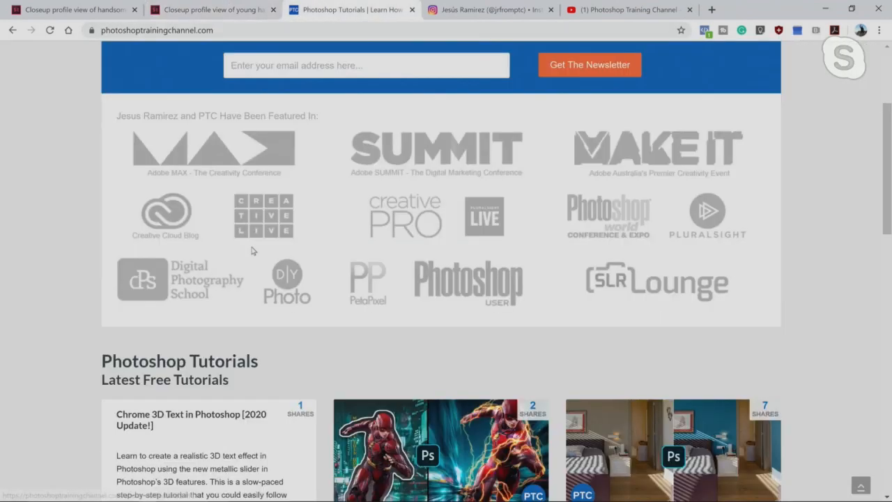
pyautogui.scroll(-10, 252, 251)
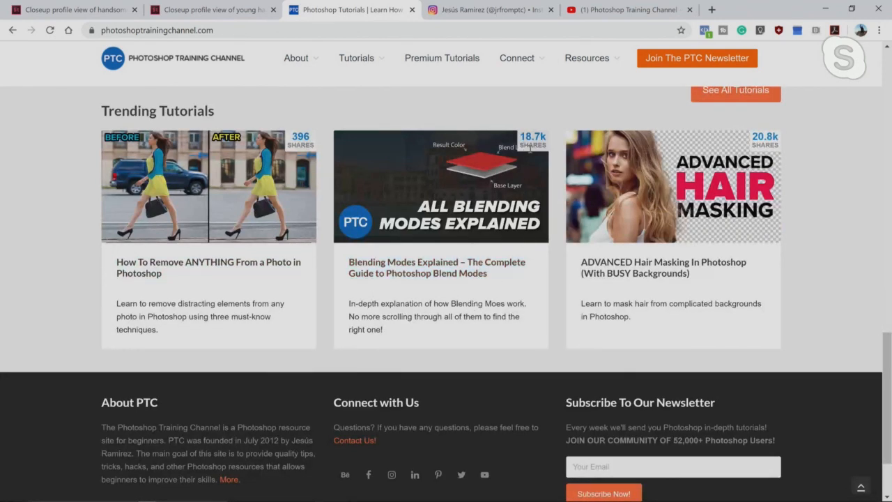
pyautogui.click(430, 265)
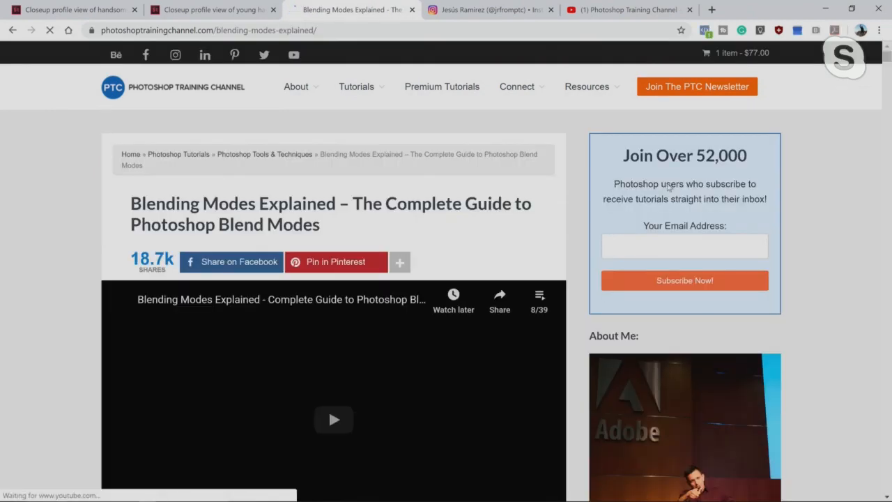
pyautogui.moveTo(886, 57)
pyautogui.mouseDown()
pyautogui.moveTo(883, 175)
pyautogui.moveTo(839, 417)
pyautogui.moveTo(798, 232)
pyautogui.moveTo(870, 126)
pyautogui.moveTo(886, 47)
pyautogui.mouseUp()
# Step: Search Google for "blending modes" and look through the results for the Photoshop Training Channel guide
pyautogui.click(387, 29)
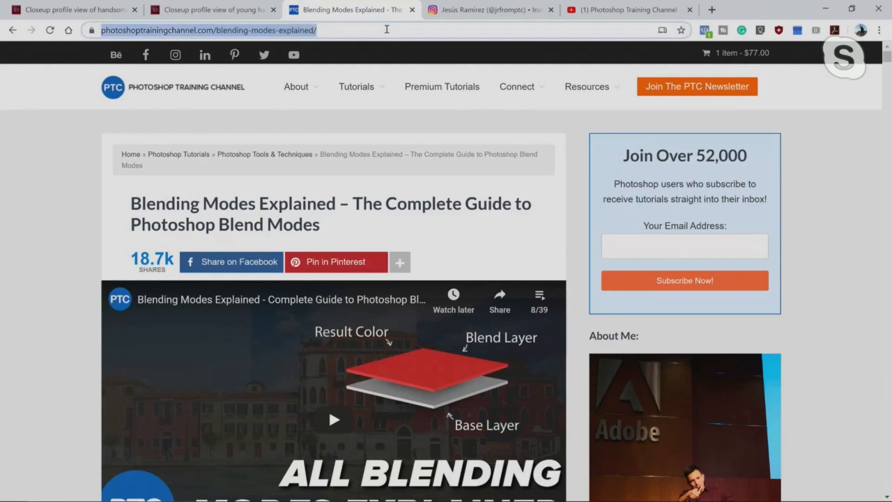
pyautogui.write('blen')
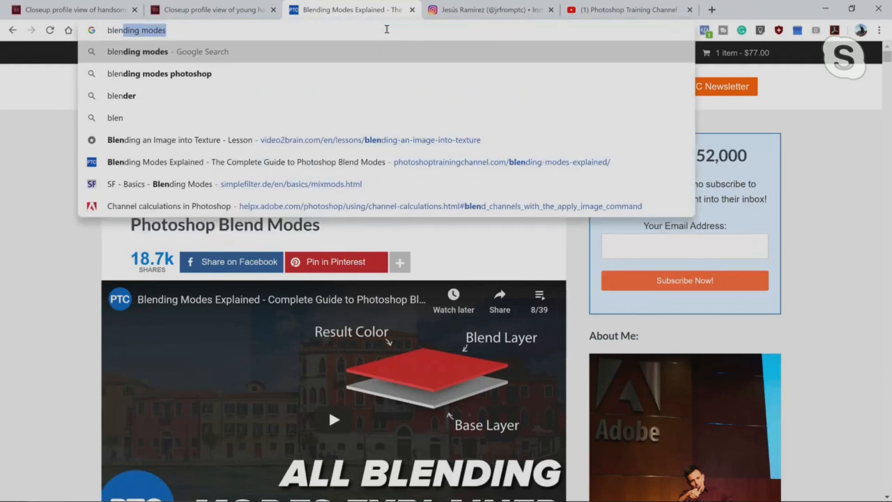
pyautogui.press('Return')
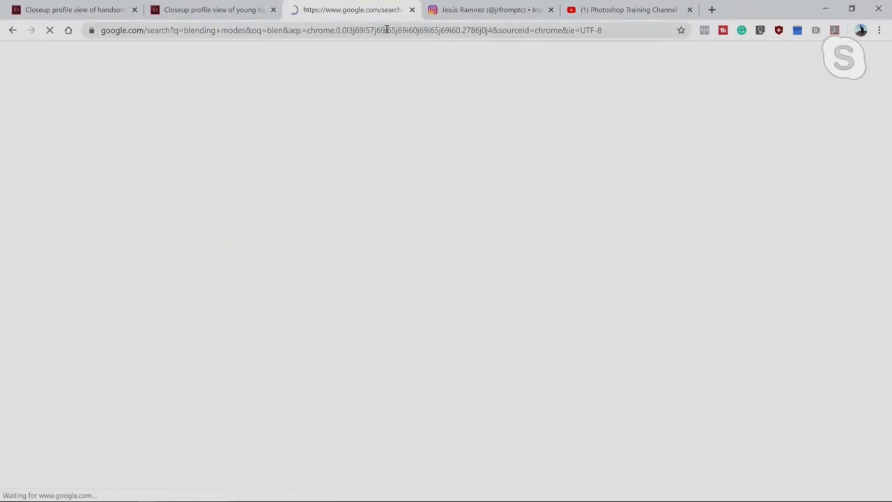
pyautogui.scroll(-1, 76, 255)
pyautogui.scroll(-3, 75, 256)
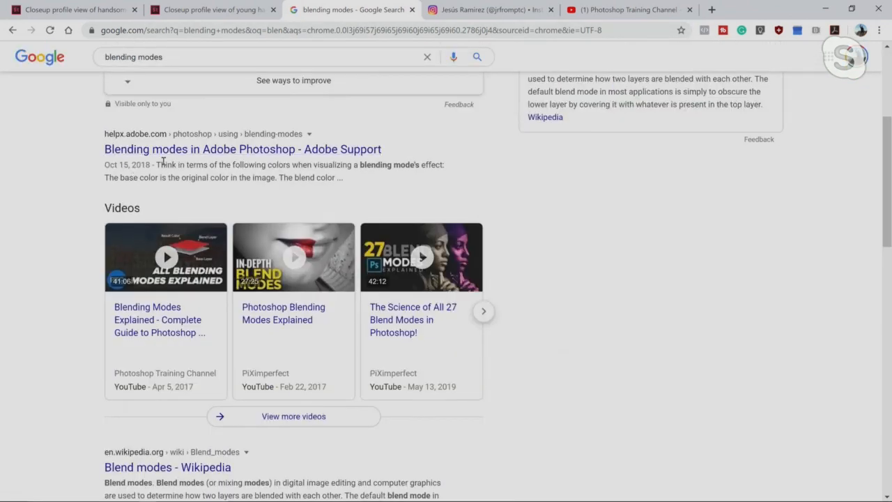
pyautogui.scroll(-3, 125, 167)
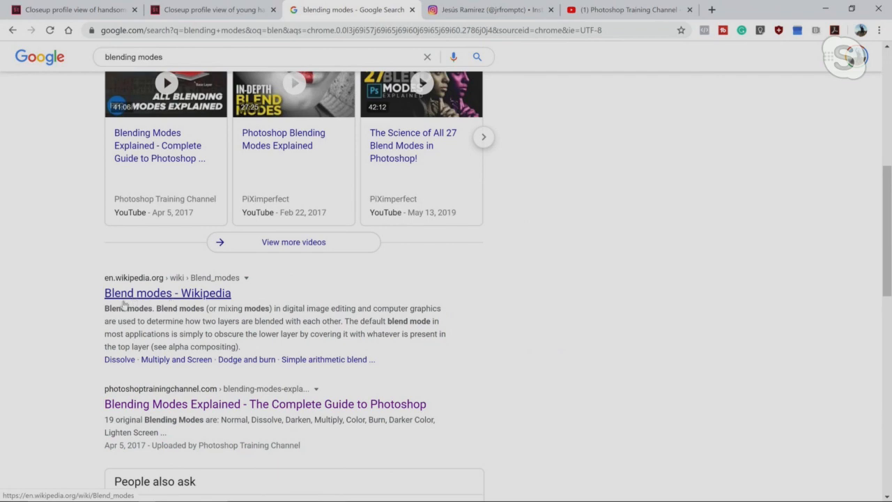
pyautogui.scroll(-2, 139, 314)
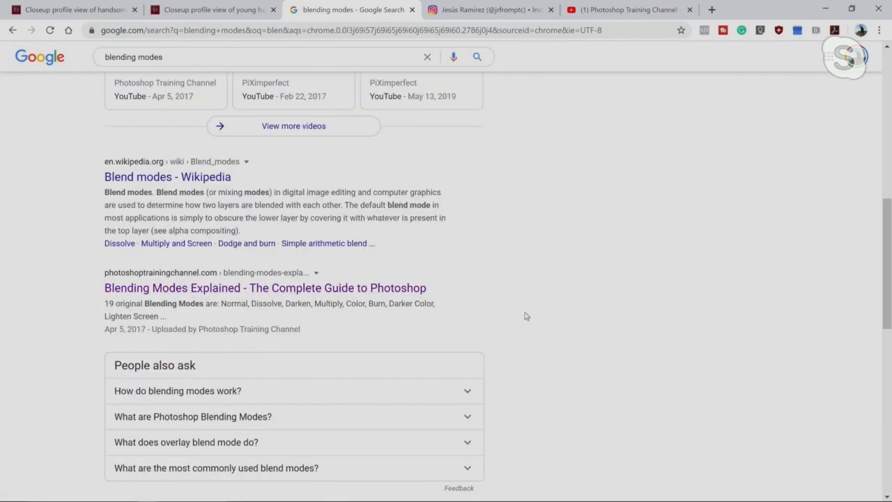
pyautogui.scroll(2, 526, 316)
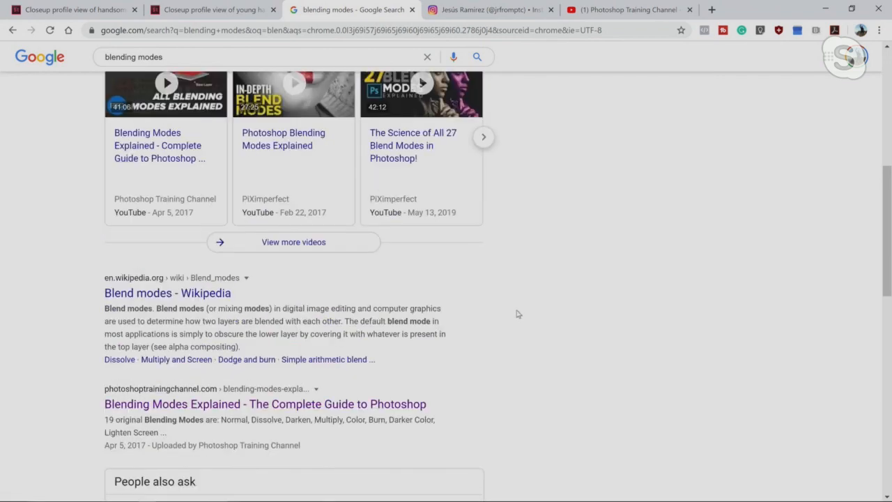
pyautogui.scroll(1, 516, 314)
pyautogui.scroll(-1, 517, 315)
pyautogui.scroll(-2, 517, 316)
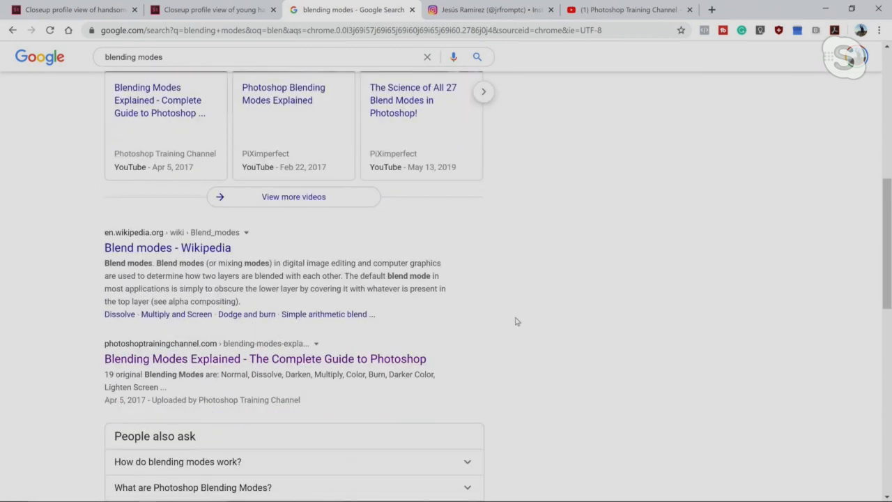
# Step: Open the "Blending Modes Explained" search result, skim the article, and return to Photoshop
pyautogui.click(208, 290)
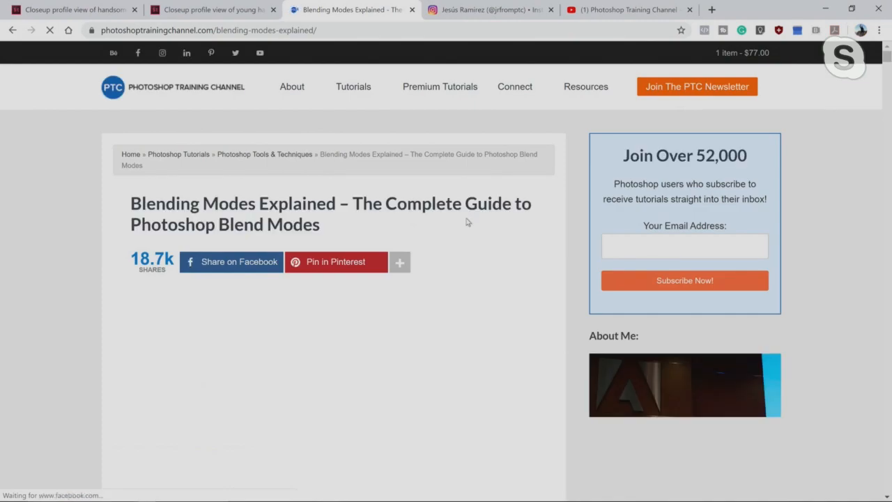
pyautogui.scroll(-4, 469, 272)
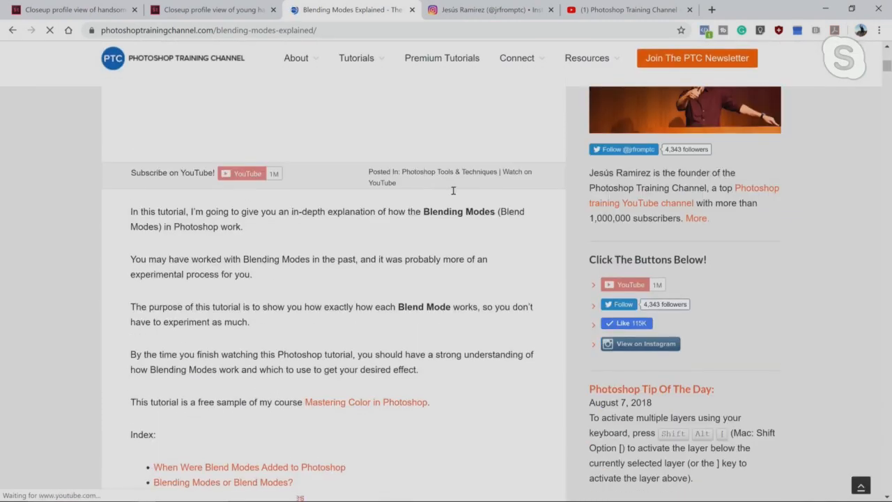
pyautogui.scroll(-2, 467, 223)
pyautogui.click(824, 9)
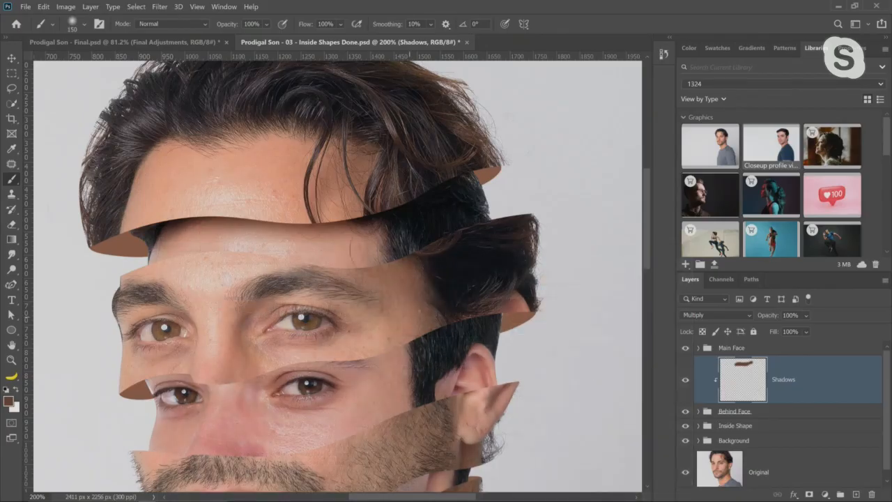
# Step: Set the Shadows layer's blend mode to Normal and examine the shadow over the dark hair up close
pyautogui.click(700, 317)
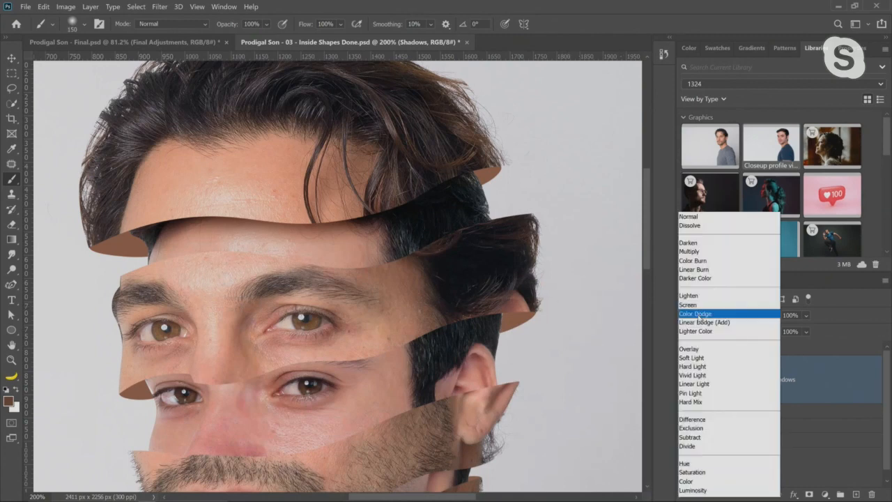
pyautogui.click(689, 218)
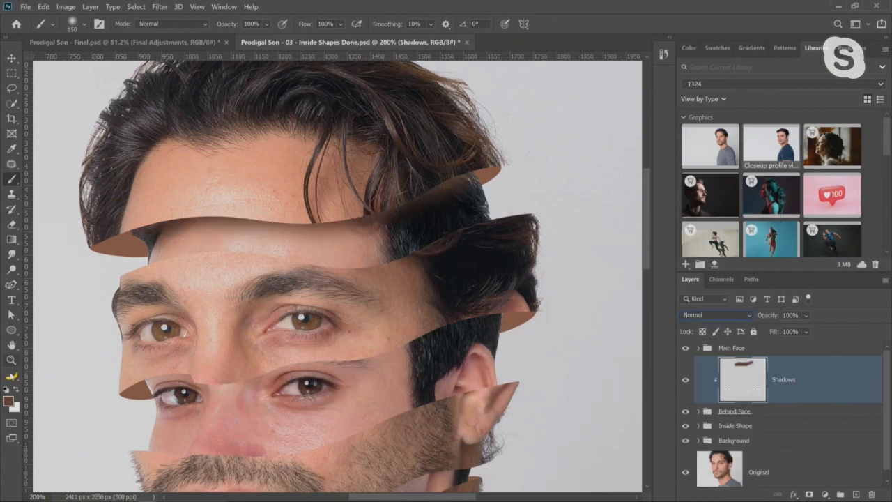
pyautogui.press('z')
pyautogui.click(391, 186)
pyautogui.click(391, 187)
pyautogui.click(392, 186)
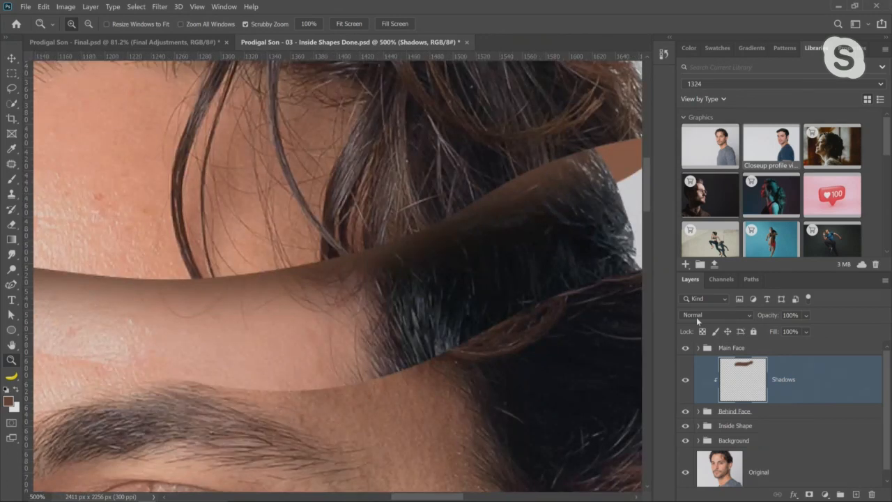
# Step: Set the Shadows layer's blend mode to Multiply and toggle its visibility to compare the hair with and without the shadow
pyautogui.click(696, 319)
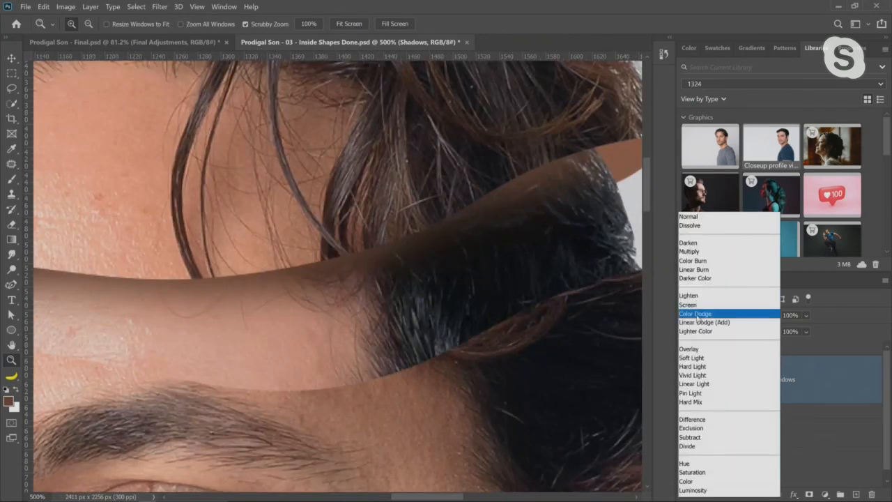
pyautogui.click(692, 251)
pyautogui.click(685, 380)
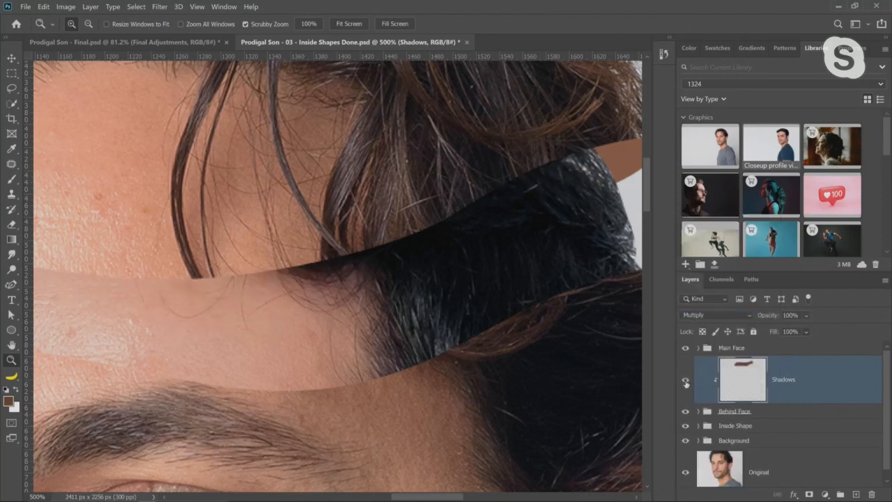
pyautogui.click(684, 381)
# Step: Paint a thin shadow beneath the lower edge of the eye slice on the Shadows layer with a 60 px brush
pyautogui.hotkey('ctrl', '0')
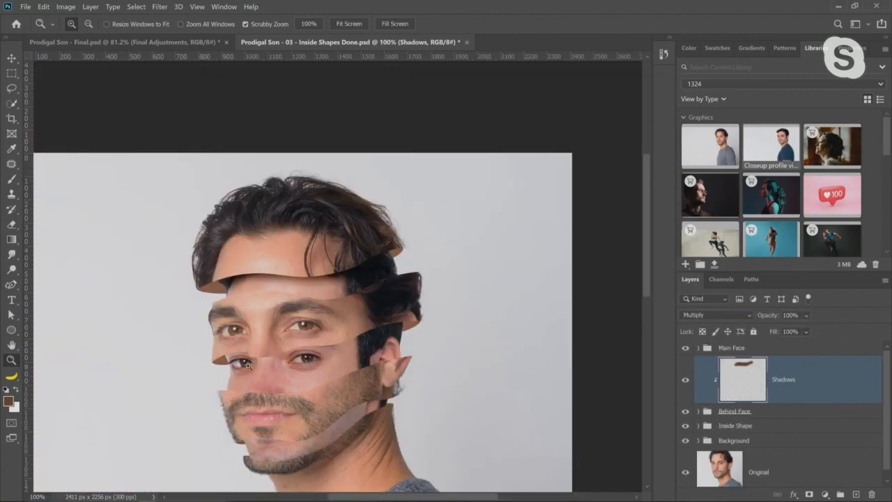
pyautogui.moveTo(273, 335); pyautogui.dragTo(298, 344)
pyautogui.scroll(-1, 278, 349)
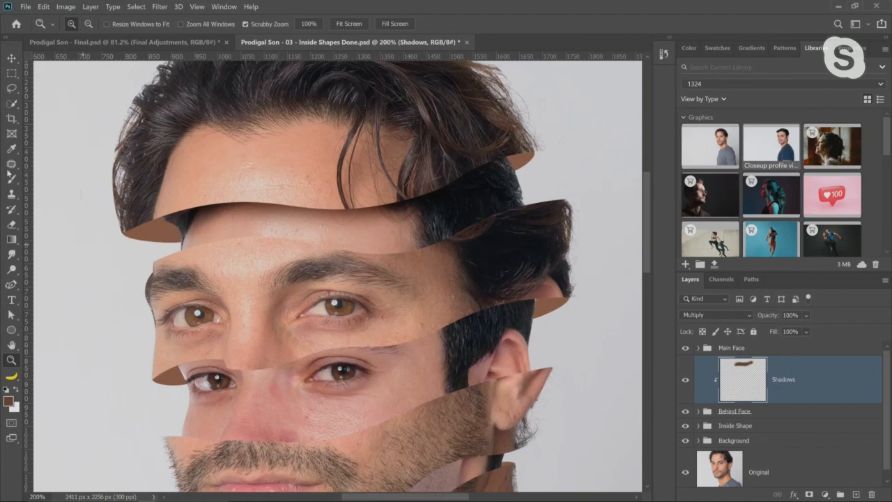
pyautogui.click(12, 179)
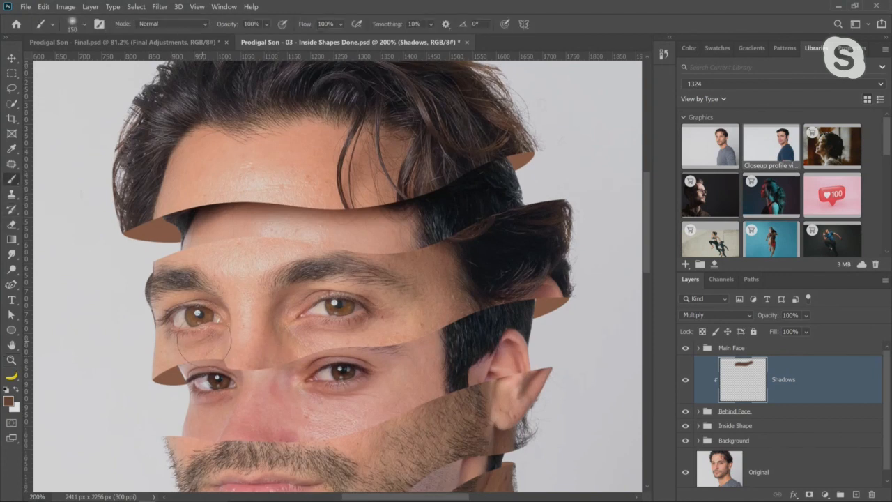
pyautogui.press('[')
pyautogui.press('[')
pyautogui.press('[')
pyautogui.press('[')
pyautogui.press('[')
pyautogui.press('[')
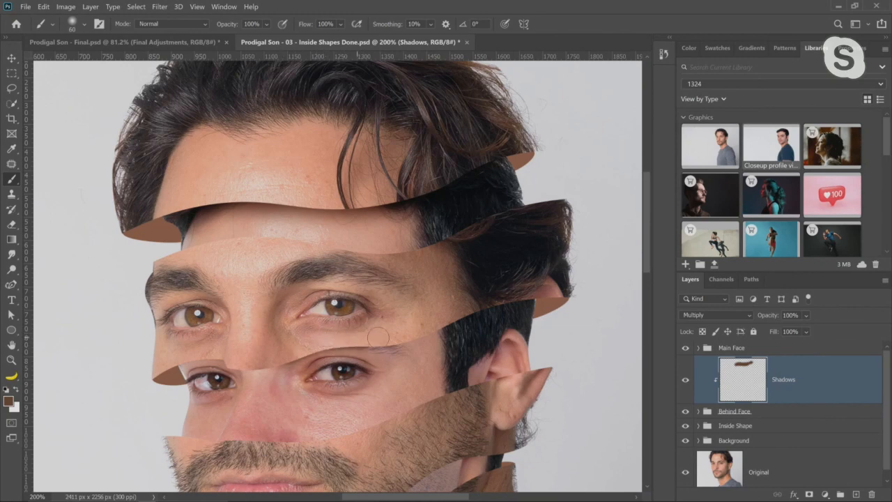
pyautogui.moveTo(440, 330); pyautogui.dragTo(367, 333)
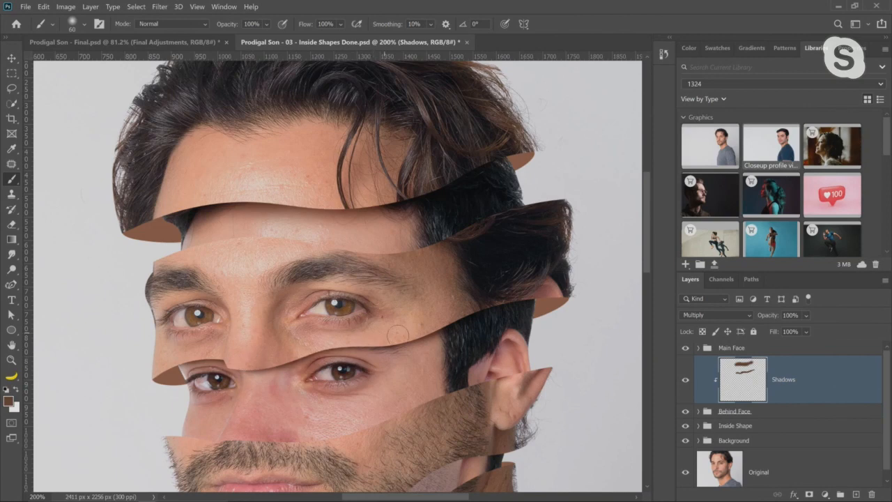
# Step: Paint a forehead shadow along the eye slice's upper edge with a 100 px brush, and undo the last stroke
pyautogui.scroll(-5, 397, 335)
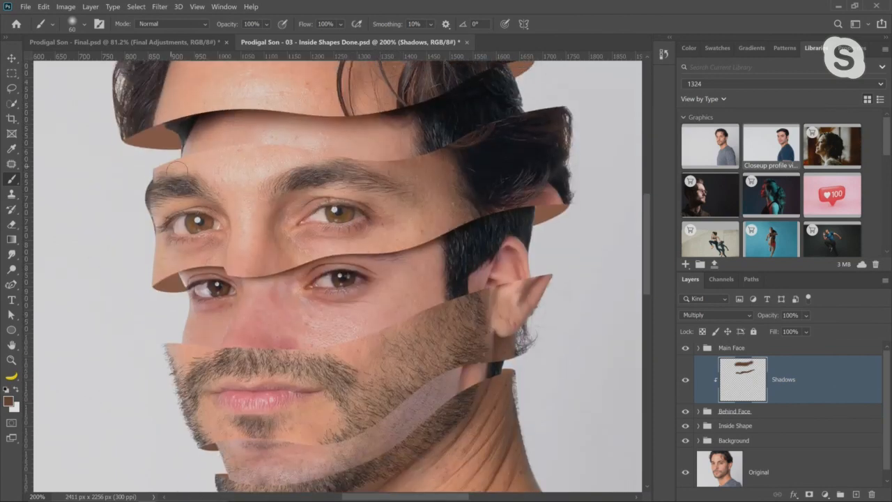
pyautogui.press(']')
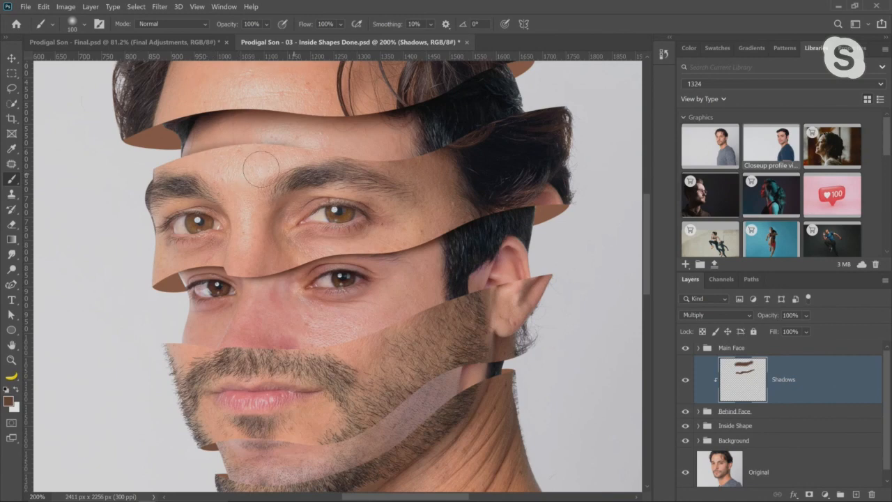
pyautogui.moveTo(411, 157); pyautogui.dragTo(313, 157)
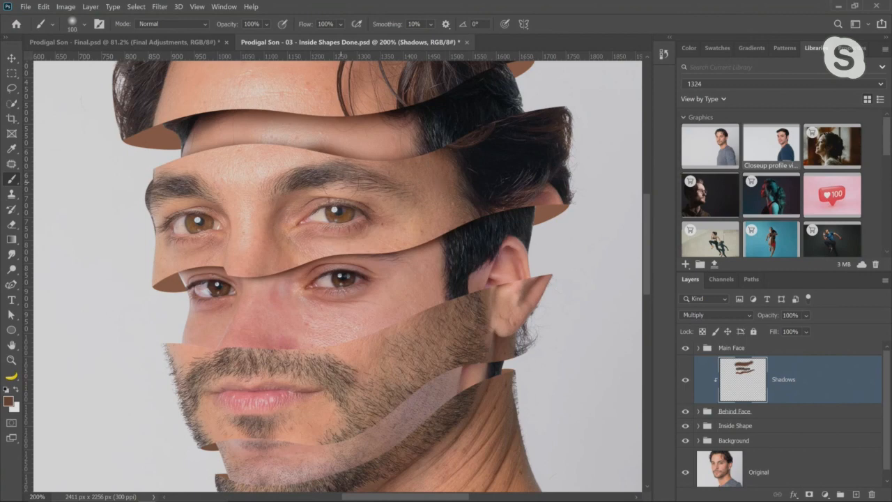
pyautogui.hotkey('ctrl', 'z')
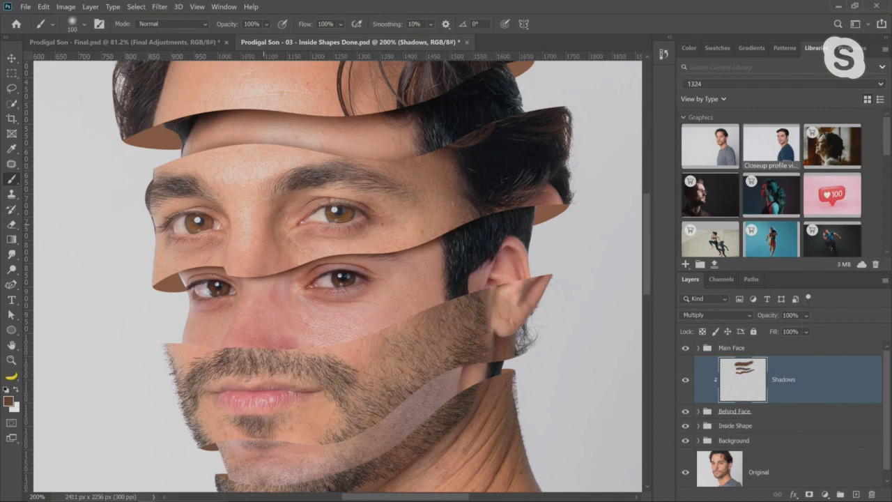
pyautogui.scroll(2, 261, 223)
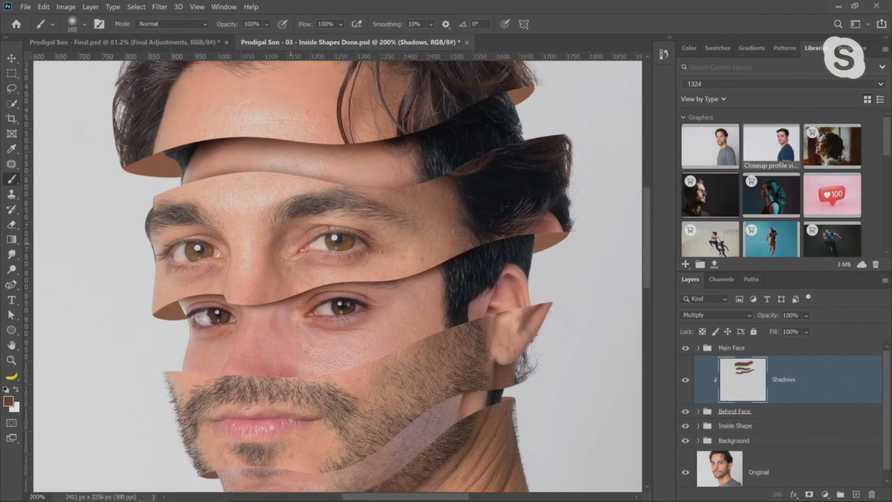
# Step: Create a new 7 x 5 inch document at 300 ppi with a white background and add an empty layer
pyautogui.click(25, 6)
pyautogui.click(32, 22)
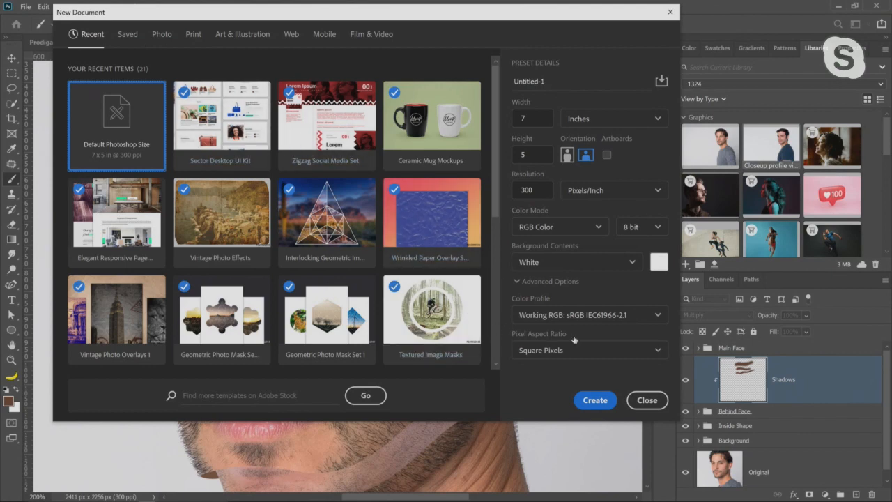
pyautogui.click(609, 398)
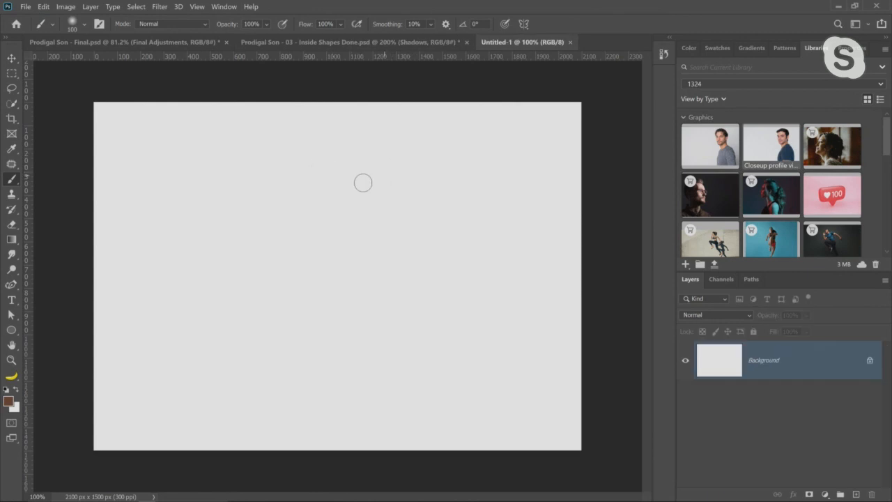
pyautogui.click(855, 492)
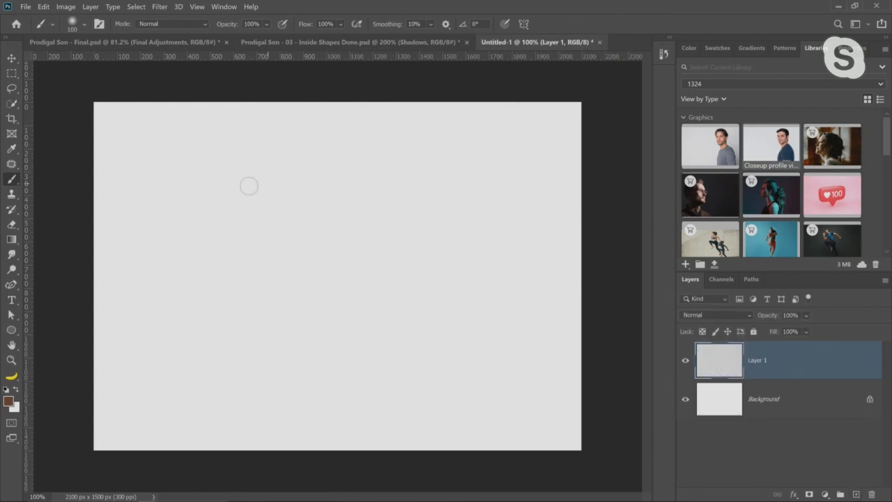
# Step: Paint a soft brown zigzag on the new layer, and scribble above it with the KYLE Ultimate Charcoal Pencil 25px Med brush
pyautogui.moveTo(245, 184)
pyautogui.mouseDown()
pyautogui.moveTo(265, 236)
pyautogui.moveTo(404, 315)
pyautogui.mouseUp()
pyautogui.click(84, 26)
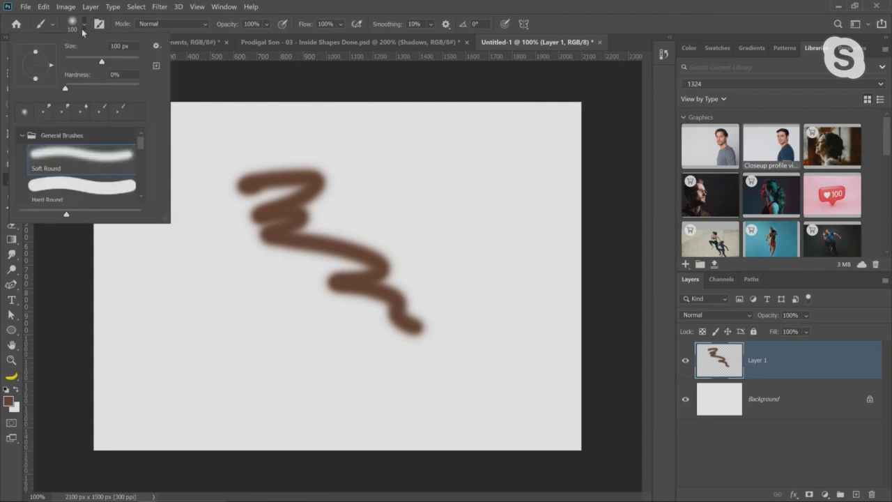
pyautogui.moveTo(144, 133); pyautogui.dragTo(144, 184)
pyautogui.click(22, 159)
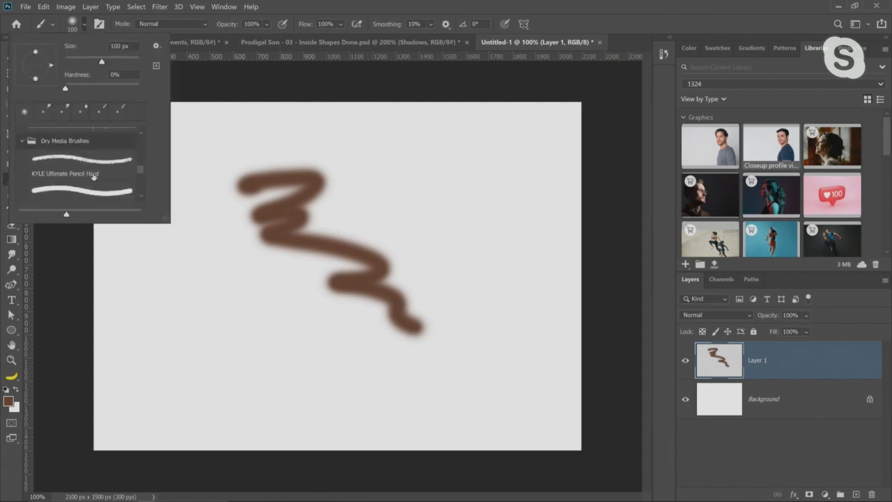
pyautogui.scroll(-3, 93, 176)
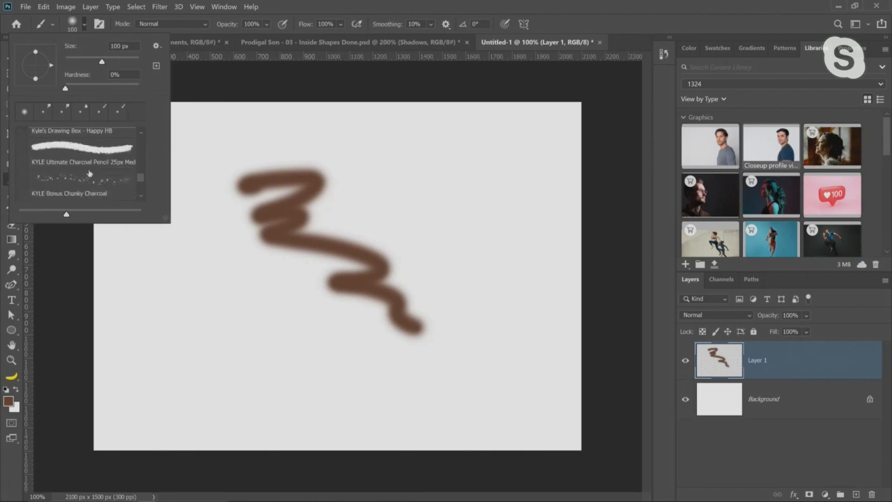
pyautogui.click(85, 149)
pyautogui.click(272, 158)
pyautogui.moveTo(259, 154)
pyautogui.mouseDown()
pyautogui.moveTo(322, 139)
pyautogui.moveTo(291, 143)
pyautogui.mouseUp()
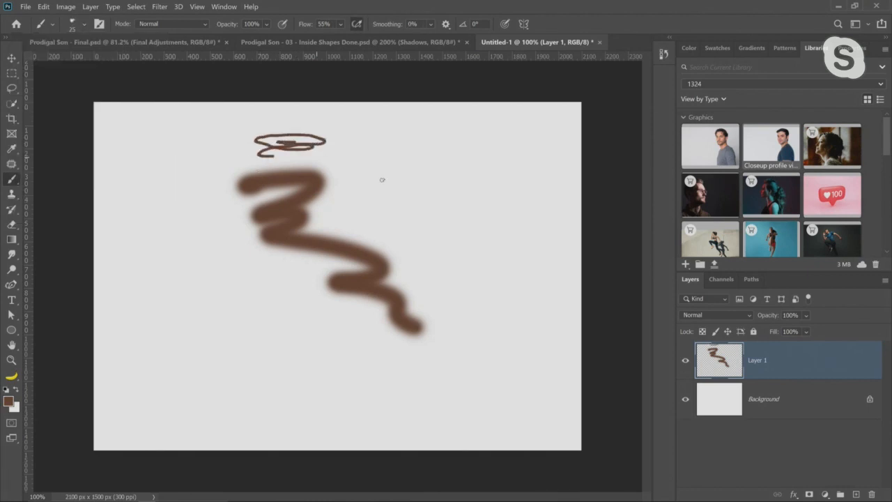
# Step: Enlarge the charcoal brush to 400 px and paint two brown patches and a curved textured stroke around the zigzag
pyautogui.press(']')
pyautogui.press(']')
pyautogui.press(']')
pyautogui.press(']')
pyautogui.press(']')
pyautogui.press(']')
pyautogui.press(']')
pyautogui.press(']')
pyautogui.press(']')
pyautogui.press(']')
pyautogui.press(']')
pyautogui.press(']')
pyautogui.press(']')
pyautogui.press(']')
pyautogui.moveTo(465, 182)
pyautogui.mouseDown()
pyautogui.moveTo(474, 248)
pyautogui.moveTo(487, 200)
pyautogui.moveTo(476, 251)
pyautogui.mouseUp()
pyautogui.moveTo(395, 197)
pyautogui.mouseDown()
pyautogui.moveTo(379, 209)
pyautogui.moveTo(418, 279)
pyautogui.mouseUp()
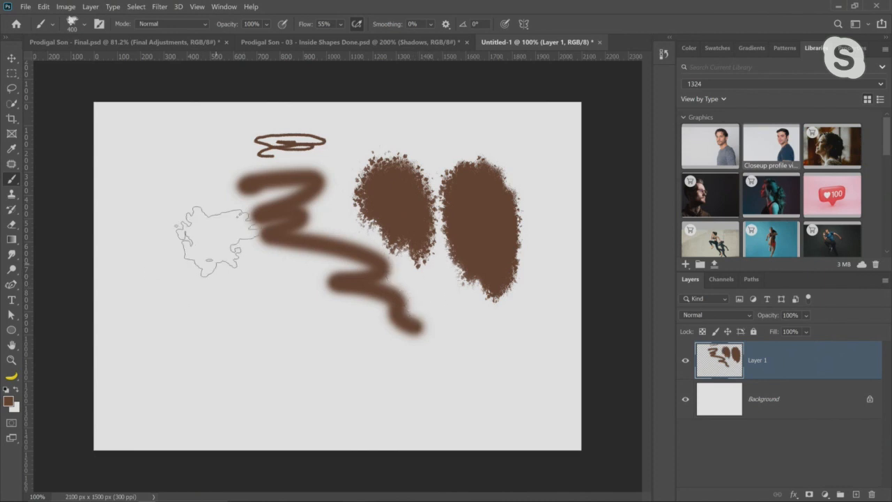
pyautogui.moveTo(208, 241); pyautogui.dragTo(328, 334)
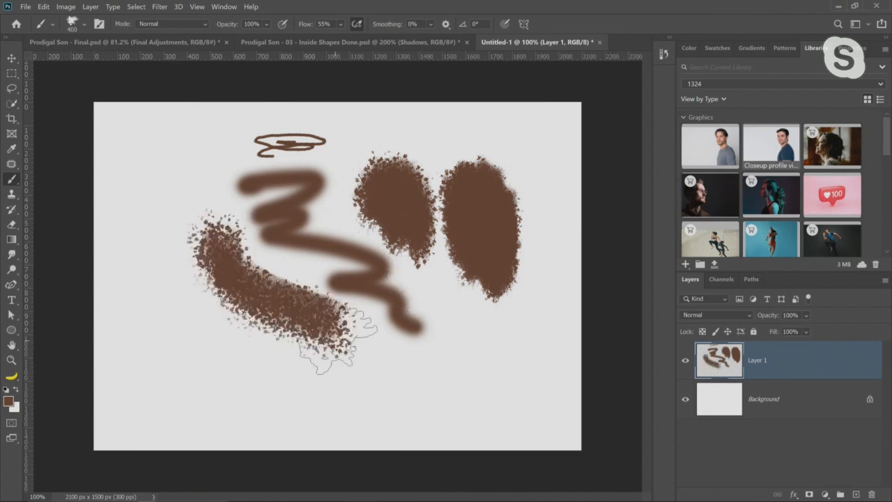
# Step: Erase the lower edge of the curved charcoal stroke with a 125 px Eraser
pyautogui.click(12, 225)
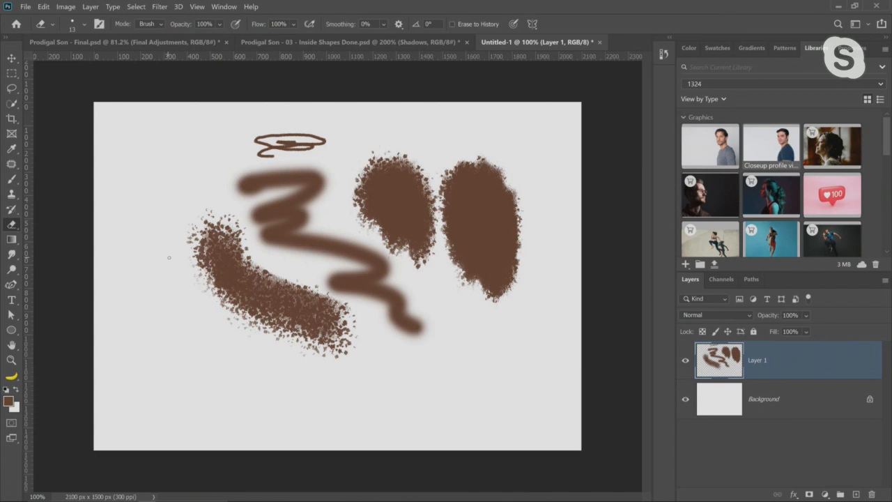
pyautogui.press(']')
pyautogui.press(']')
pyautogui.press(']')
pyautogui.press(']')
pyautogui.press(']')
pyautogui.press(']')
pyautogui.press(']')
pyautogui.press(']')
pyautogui.press(']')
pyautogui.press(']')
pyautogui.moveTo(200, 282); pyautogui.dragTo(295, 342)
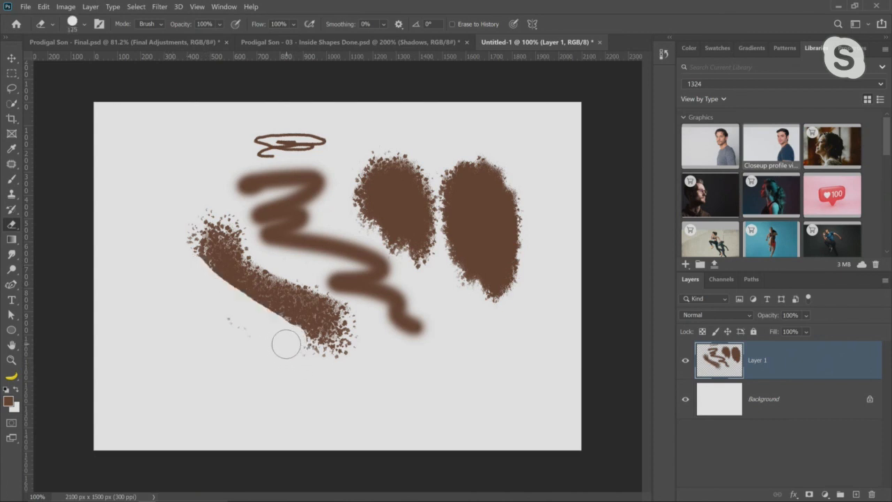
# Step: Repaint the curved stroke broadly with the 400 px charcoal brush, and erase through the brown paint with the same brush tip
pyautogui.click(11, 178)
pyautogui.moveTo(202, 230)
pyautogui.mouseDown()
pyautogui.moveTo(324, 352)
pyautogui.moveTo(167, 216)
pyautogui.moveTo(303, 345)
pyautogui.moveTo(352, 356)
pyautogui.moveTo(188, 202)
pyautogui.moveTo(303, 307)
pyautogui.moveTo(296, 300)
pyautogui.moveTo(314, 283)
pyautogui.mouseUp()
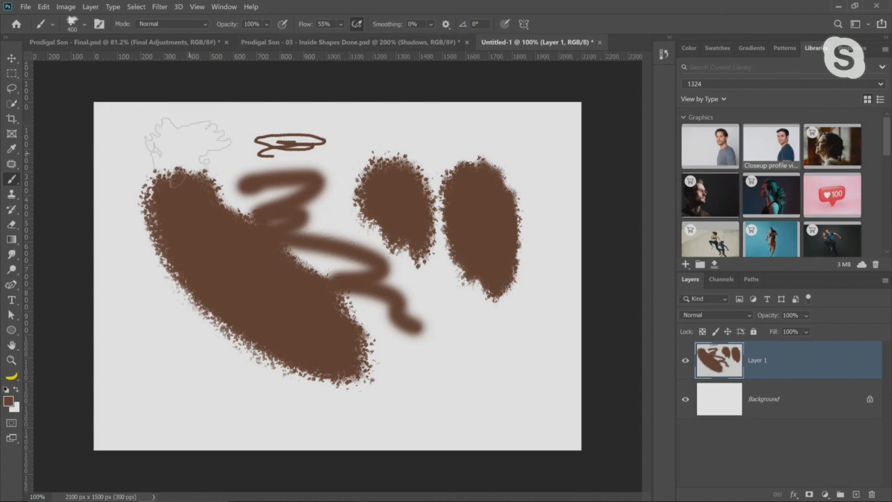
pyautogui.moveTo(187, 143)
pyautogui.mouseDown()
pyautogui.moveTo(288, 247)
pyautogui.moveTo(393, 307)
pyautogui.moveTo(374, 341)
pyautogui.moveTo(281, 310)
pyautogui.moveTo(219, 167)
pyautogui.moveTo(212, 226)
pyautogui.moveTo(248, 268)
pyautogui.moveTo(306, 299)
pyautogui.moveTo(424, 329)
pyautogui.moveTo(296, 133)
pyautogui.moveTo(346, 195)
pyautogui.moveTo(415, 202)
pyautogui.moveTo(268, 171)
pyautogui.moveTo(465, 246)
pyautogui.moveTo(496, 233)
pyautogui.moveTo(432, 207)
pyautogui.moveTo(261, 185)
pyautogui.moveTo(260, 254)
pyautogui.moveTo(223, 206)
pyautogui.moveTo(285, 283)
pyautogui.moveTo(282, 216)
pyautogui.moveTo(337, 259)
pyautogui.moveTo(359, 310)
pyautogui.moveTo(426, 352)
pyautogui.moveTo(452, 384)
pyautogui.moveTo(327, 199)
pyautogui.mouseUp()
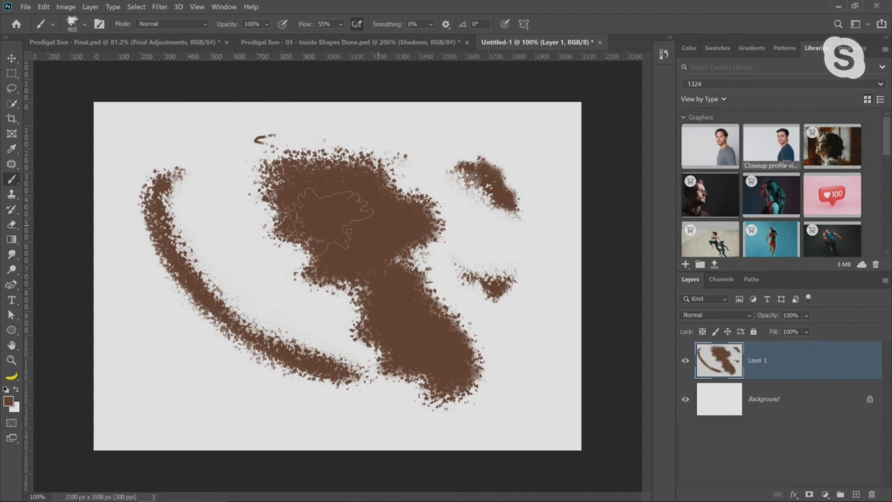
# Step: Erase diagonally through the brown paint with the brush in Clear mode, and return the brush to Normal mode to repaint the area
pyautogui.click(159, 25)
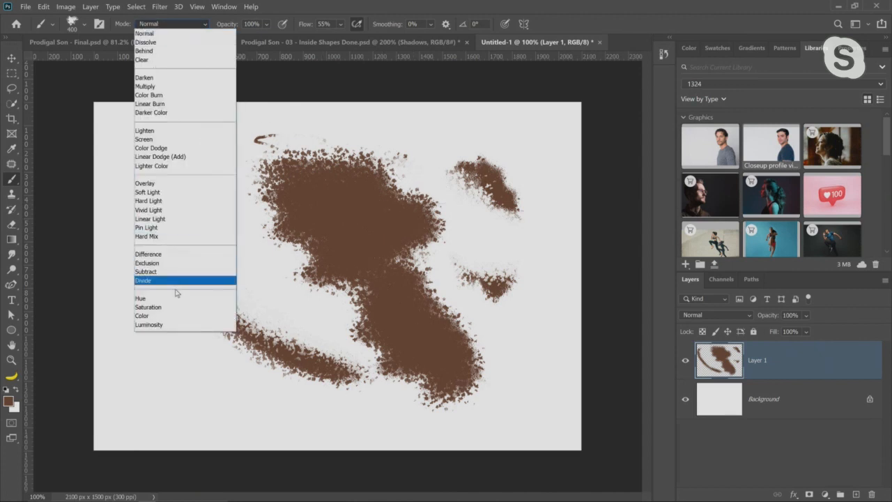
pyautogui.click(152, 63)
pyautogui.moveTo(300, 146)
pyautogui.mouseDown()
pyautogui.moveTo(362, 223)
pyautogui.moveTo(432, 334)
pyautogui.mouseUp()
pyautogui.moveTo(411, 301)
pyautogui.mouseDown()
pyautogui.moveTo(311, 136)
pyautogui.moveTo(282, 138)
pyautogui.moveTo(282, 216)
pyautogui.moveTo(271, 157)
pyautogui.moveTo(358, 171)
pyautogui.moveTo(476, 230)
pyautogui.moveTo(393, 268)
pyautogui.moveTo(403, 306)
pyautogui.moveTo(438, 348)
pyautogui.mouseUp()
pyautogui.click(174, 24)
pyautogui.click(147, 34)
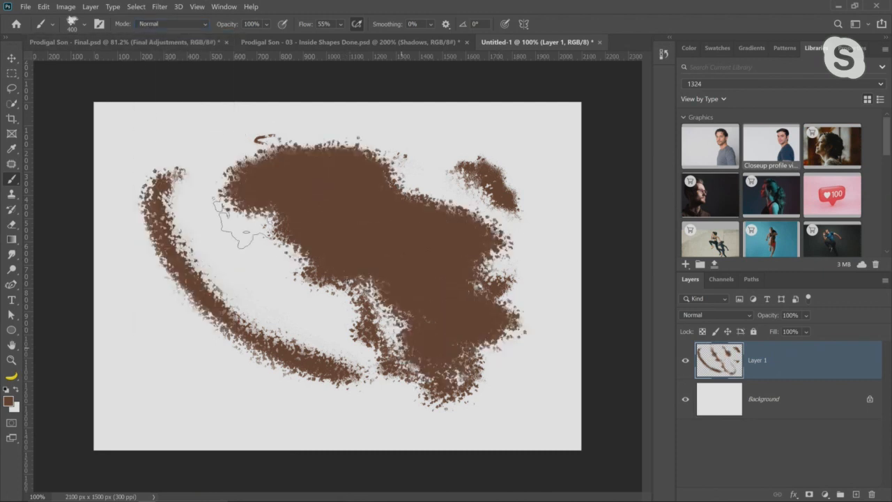
# Step: Set the brush mode to Clear and erase a diagonal band through the large brown shape
pyautogui.click(175, 23)
pyautogui.click(143, 59)
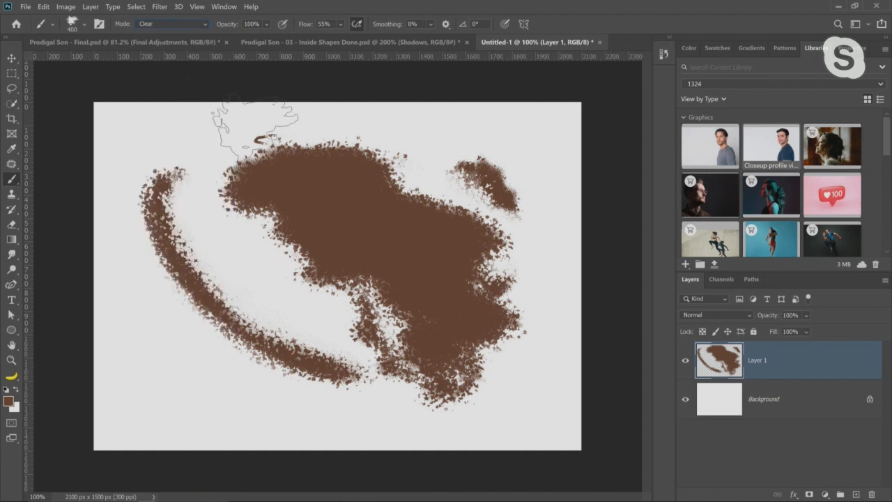
pyautogui.moveTo(240, 129)
pyautogui.mouseDown()
pyautogui.moveTo(276, 136)
pyautogui.moveTo(282, 163)
pyautogui.moveTo(365, 216)
pyautogui.moveTo(456, 335)
pyautogui.mouseUp()
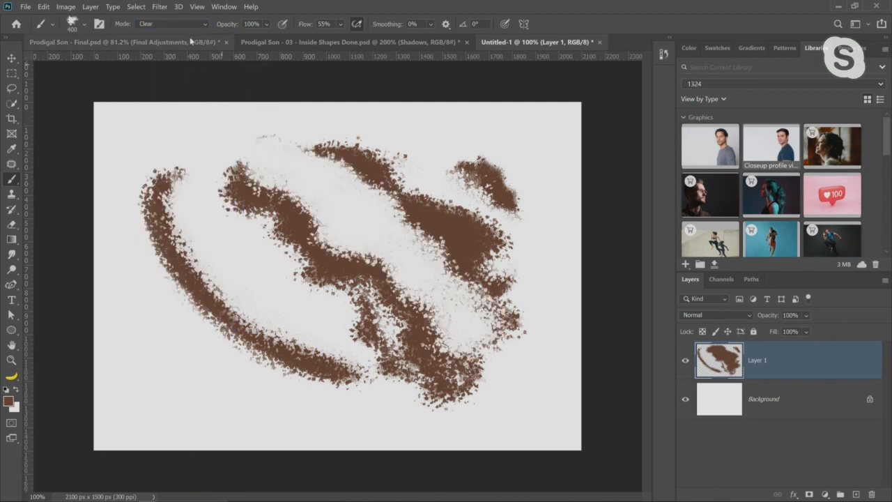
# Step: Set the brush mode to Normal, paint a brown band across the strokes, and erase through its middle with the same brush tip
pyautogui.click(174, 21)
pyautogui.click(144, 34)
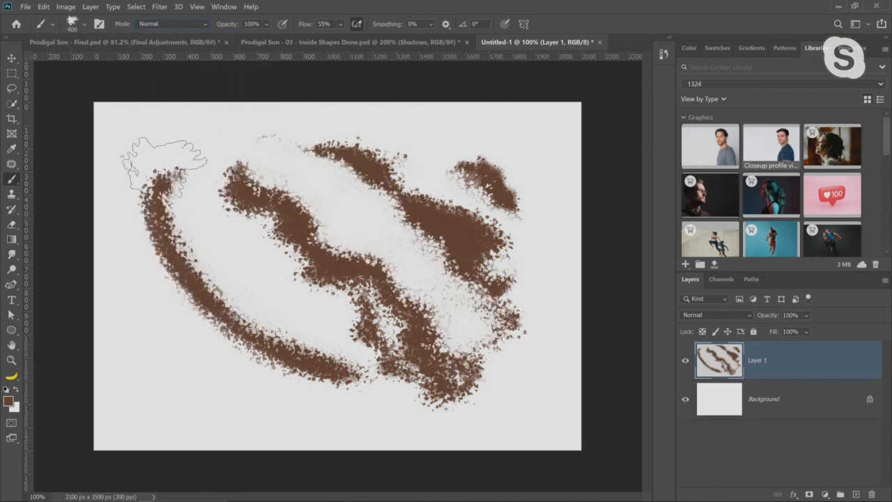
pyautogui.moveTo(161, 160)
pyautogui.mouseDown()
pyautogui.moveTo(334, 184)
pyautogui.moveTo(394, 262)
pyautogui.mouseUp()
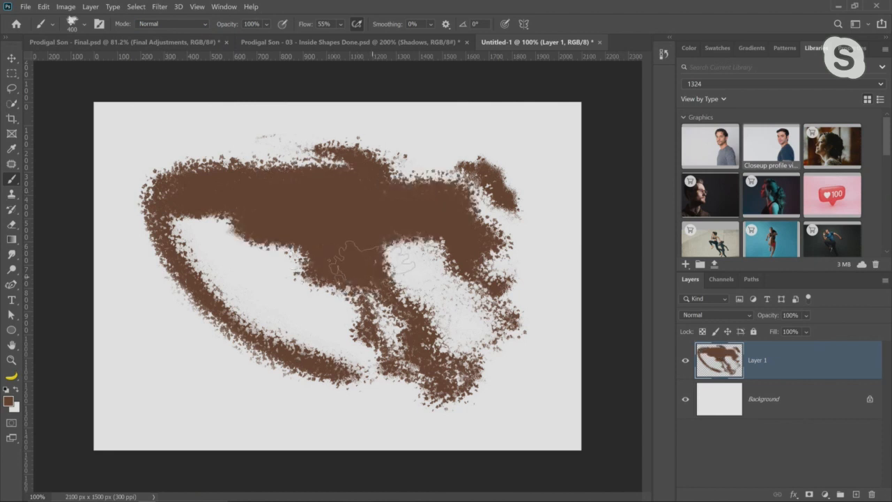
pyautogui.moveTo(321, 219)
pyautogui.mouseDown()
pyautogui.moveTo(334, 212)
pyautogui.moveTo(418, 279)
pyautogui.moveTo(422, 317)
pyautogui.mouseUp()
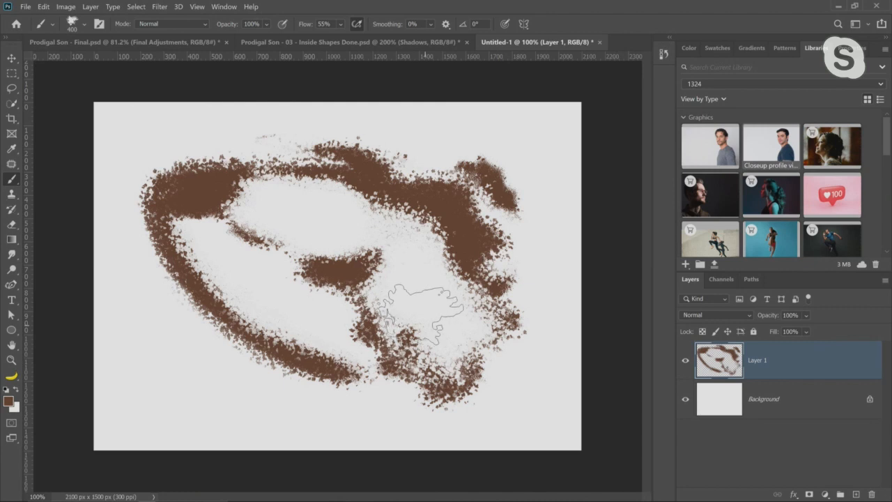
# Step: Return to the Prodigal Son - 03 - Inside Shapes Done.psd document and choose the Soft Round brush with 0% hardness
pyautogui.click(362, 43)
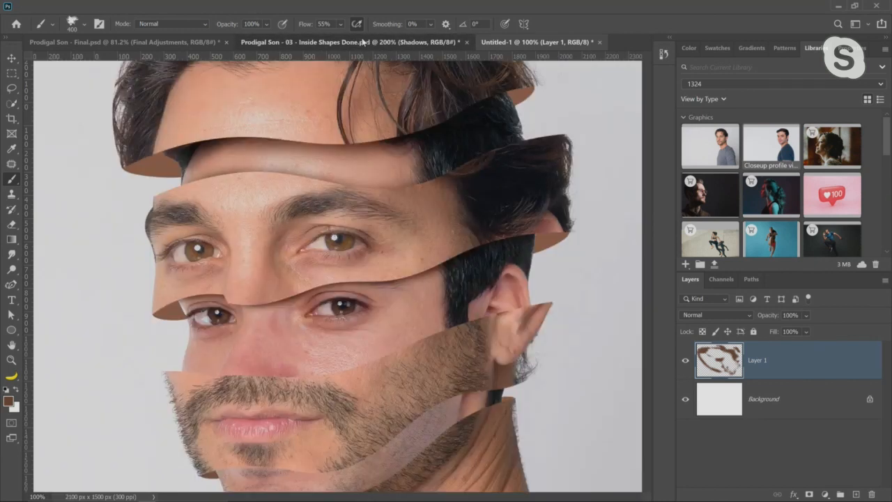
pyautogui.rightClick(11, 178)
pyautogui.click(56, 177)
pyautogui.click(84, 25)
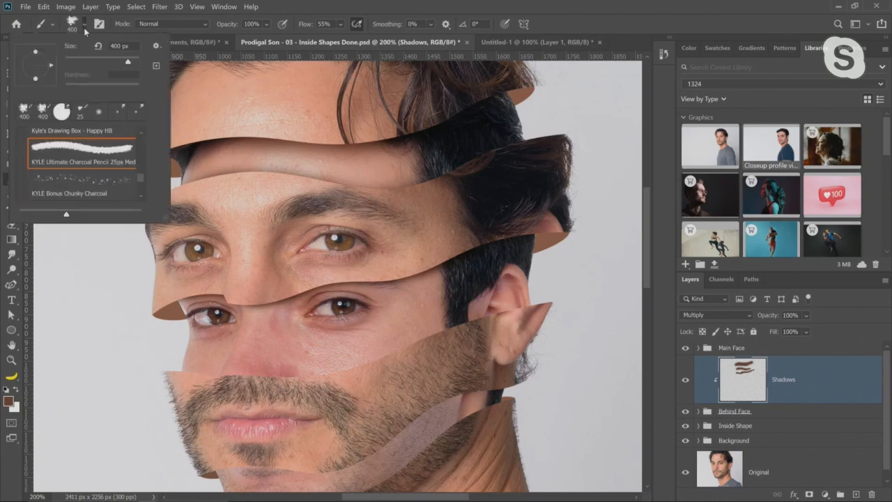
pyautogui.click(100, 113)
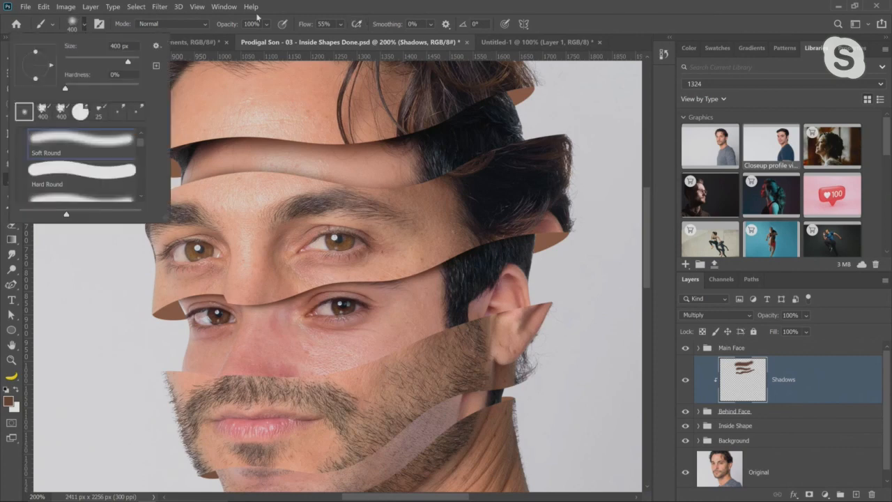
pyautogui.click(279, 12)
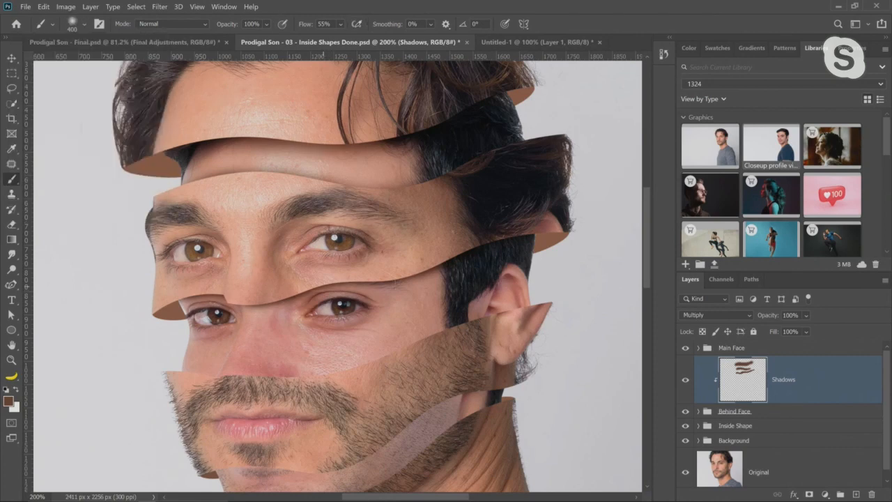
# Step: Paint a shadow above the upper edge of the beard slice on the Shadows layer with an 80 px brush
pyautogui.press('[')
pyautogui.press('[')
pyautogui.press('[')
pyautogui.press('[')
pyautogui.press('[')
pyautogui.press('[')
pyautogui.press('[')
pyautogui.press('[')
pyautogui.press('[')
pyautogui.moveTo(439, 325); pyautogui.dragTo(409, 337)
pyautogui.moveTo(516, 308)
pyautogui.mouseDown()
pyautogui.moveTo(352, 362)
pyautogui.moveTo(174, 383)
pyautogui.moveTo(189, 387)
pyautogui.mouseUp()
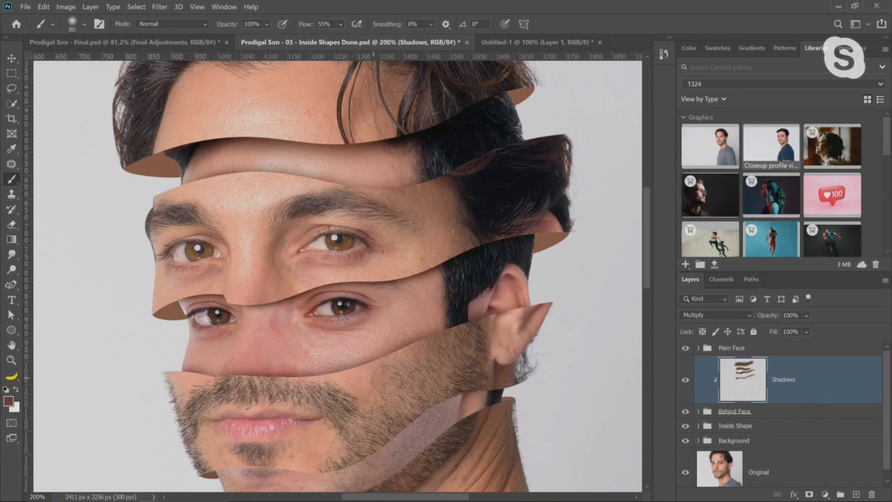
# Step: Paint shadows on the exposed chin skin below the mouth slice and along the upper edge of the lower beard slice
pyautogui.scroll(-3, 337, 276)
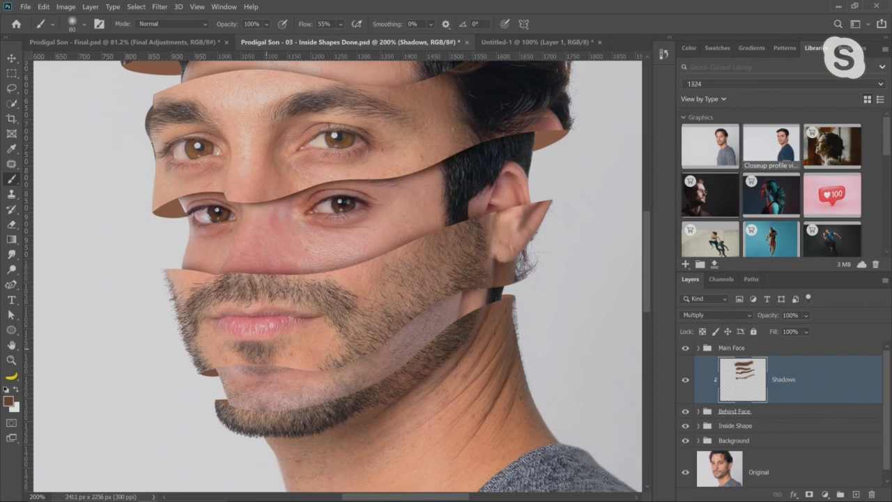
pyautogui.moveTo(268, 368); pyautogui.dragTo(317, 376)
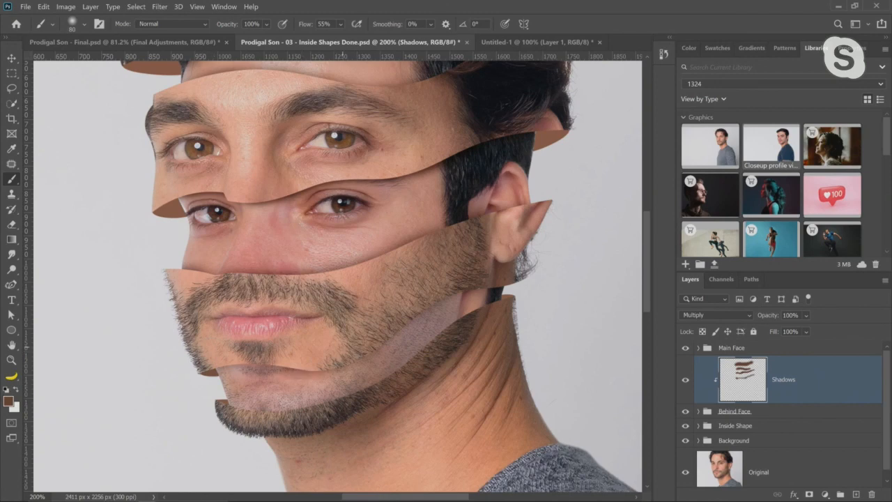
pyautogui.moveTo(411, 322)
pyautogui.mouseDown()
pyautogui.moveTo(469, 279)
pyautogui.moveTo(501, 268)
pyautogui.moveTo(430, 308)
pyautogui.mouseUp()
pyautogui.moveTo(369, 354); pyautogui.dragTo(338, 370)
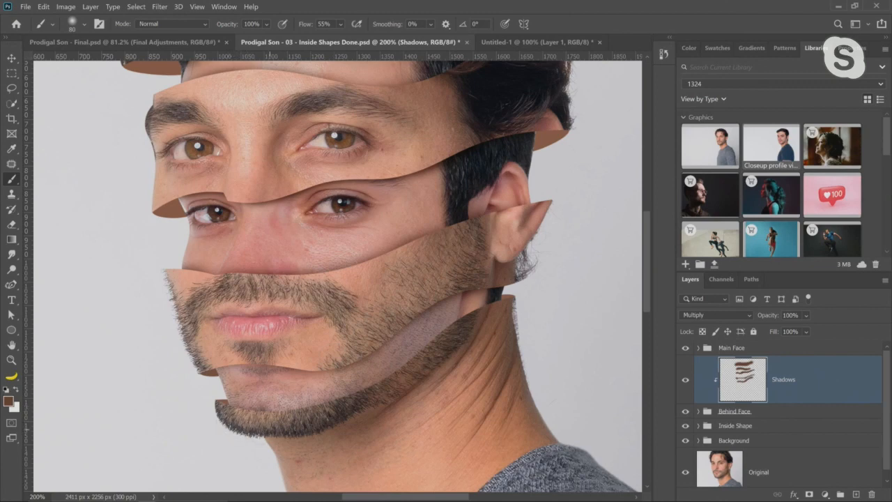
pyautogui.moveTo(233, 404)
pyautogui.mouseDown()
pyautogui.moveTo(328, 404)
pyautogui.moveTo(358, 392)
pyautogui.moveTo(352, 408)
pyautogui.moveTo(503, 304)
pyautogui.moveTo(438, 342)
pyautogui.mouseUp()
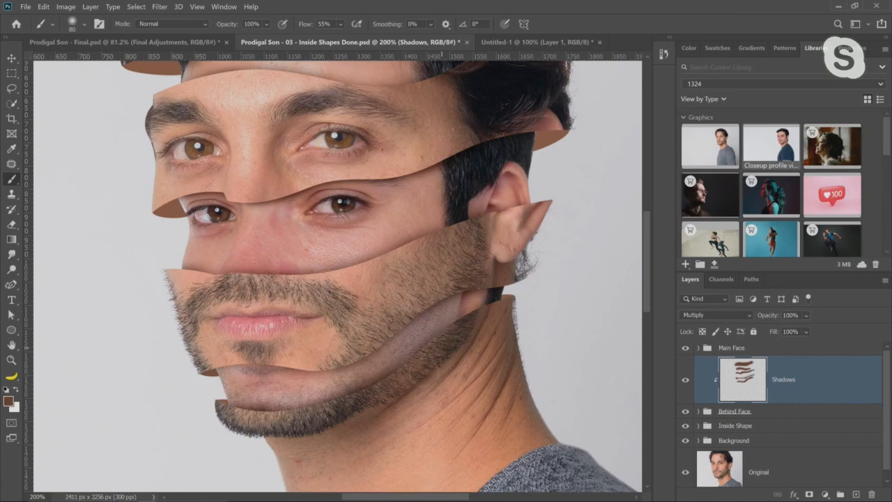
# Step: Zoom in to 400% and darken the forehead shadow along the upper edge of the eye slice
pyautogui.scroll(3, 338, 276)
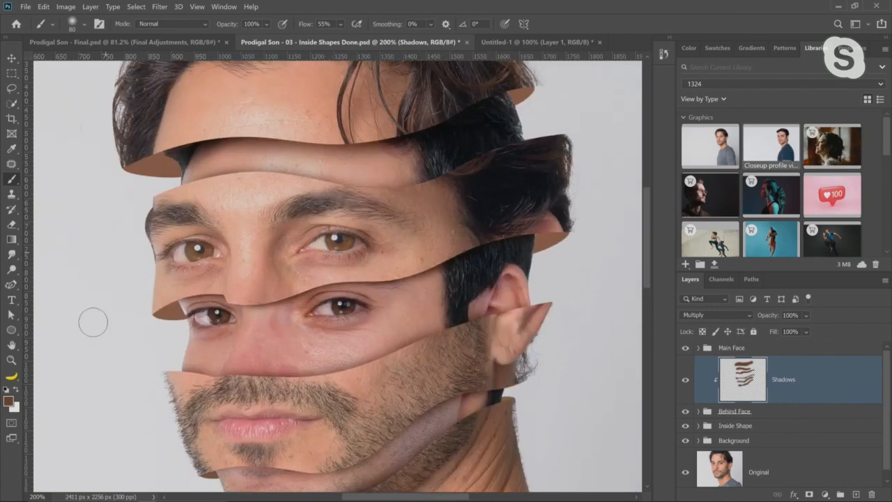
pyautogui.click(10, 361)
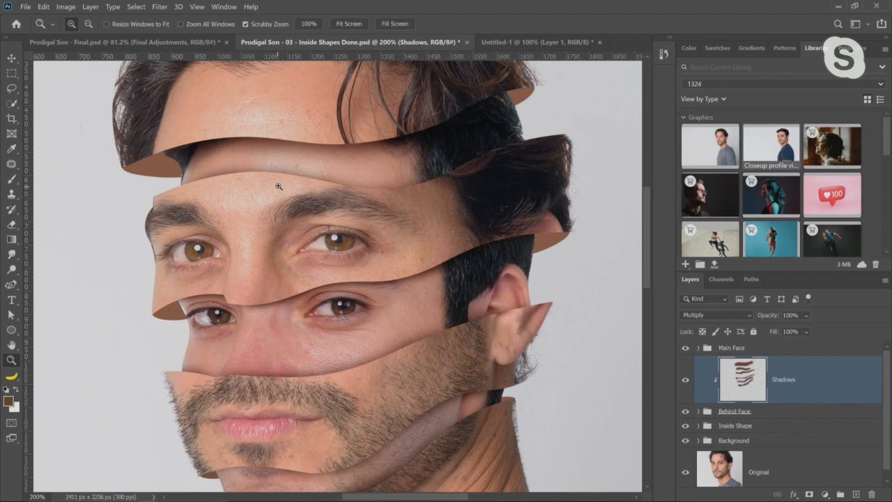
pyautogui.click(278, 186)
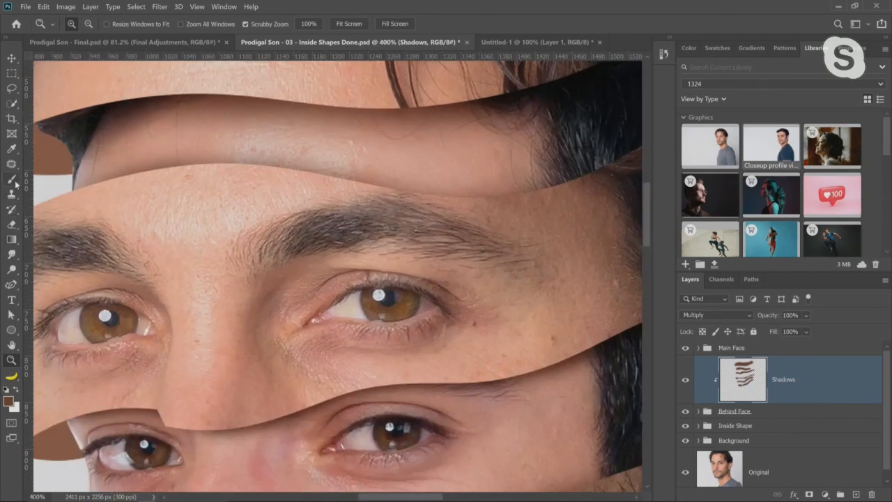
pyautogui.click(11, 179)
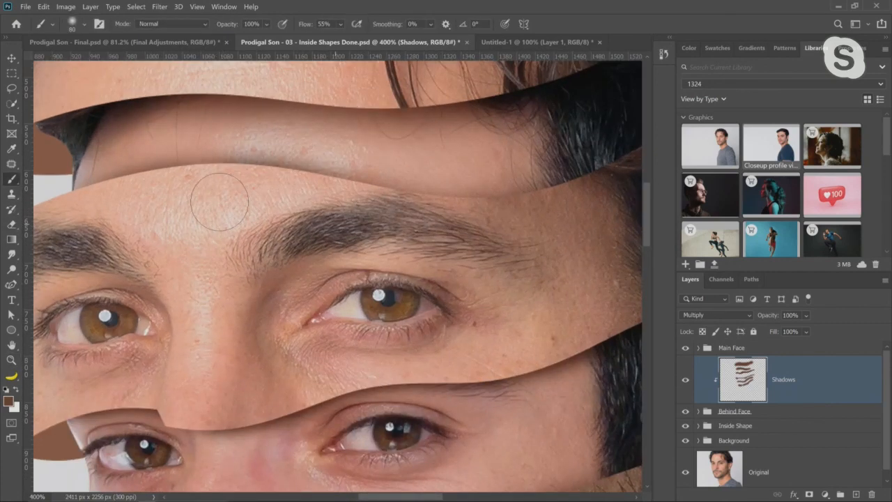
pyautogui.moveTo(401, 182)
pyautogui.mouseDown()
pyautogui.moveTo(169, 193)
pyautogui.moveTo(398, 186)
pyautogui.mouseUp()
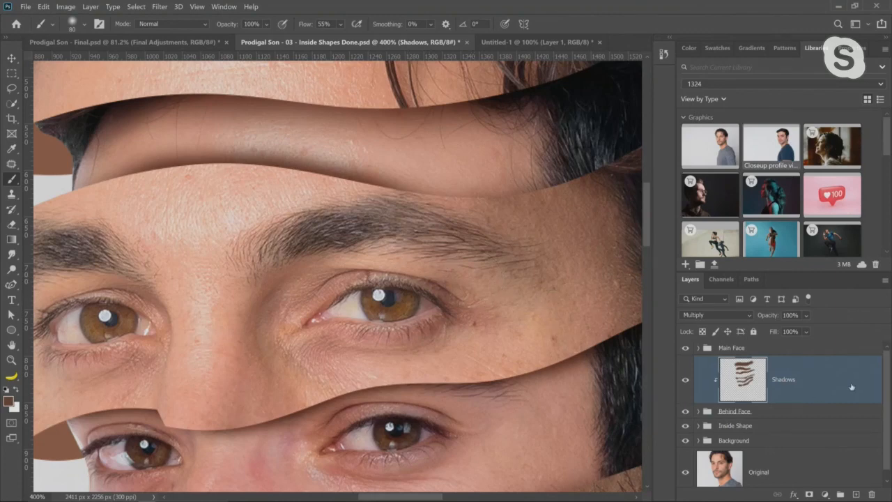
# Step: Split the Shadows layer's Blend If highlight slider for Underlying Layer to about 194 / 255 and apply the blending options
pyautogui.doubleClick(816, 379)
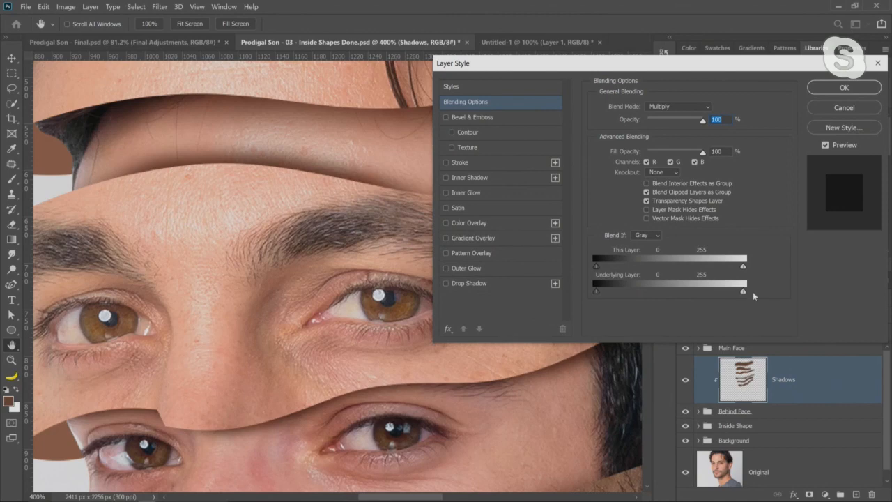
pyautogui.moveTo(744, 296); pyautogui.dragTo(717, 295)
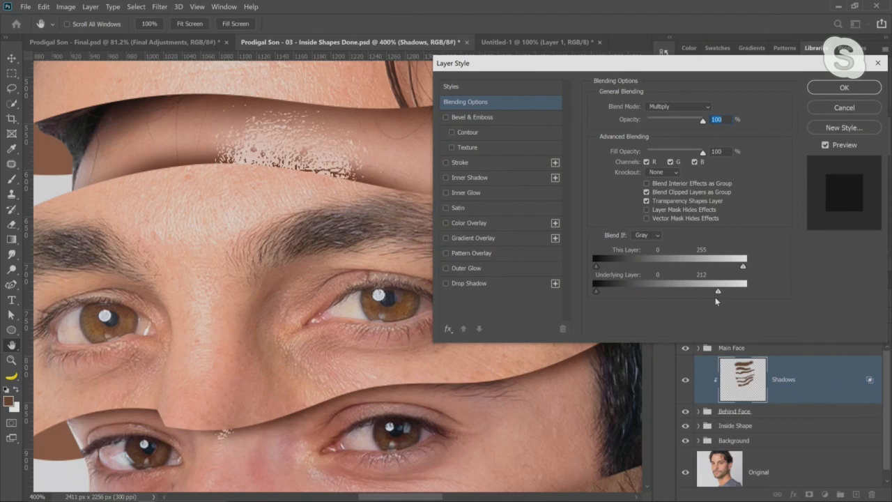
pyautogui.press('alt')
pyautogui.moveTo(717, 291)
pyautogui.mouseDown()
pyautogui.moveTo(703, 291)
pyautogui.moveTo(746, 293)
pyautogui.moveTo(703, 299)
pyautogui.mouseUp()
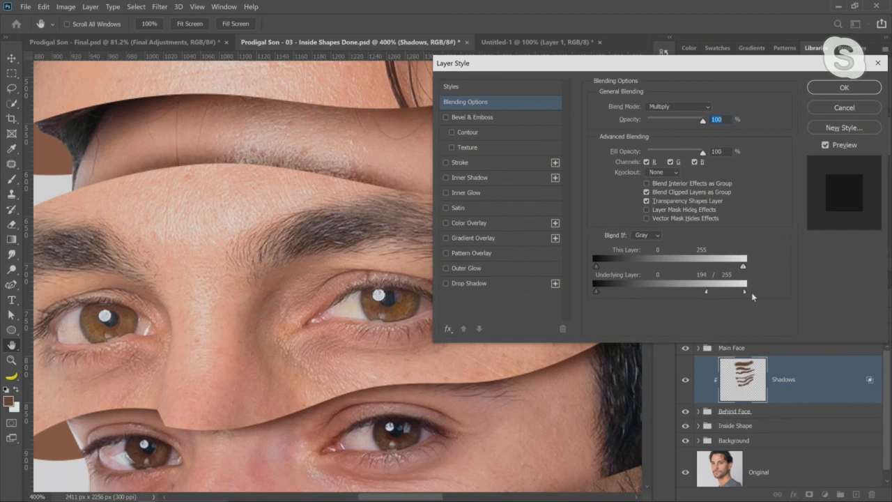
pyautogui.moveTo(707, 293)
pyautogui.mouseDown()
pyautogui.moveTo(722, 292)
pyautogui.moveTo(711, 295)
pyautogui.mouseUp()
pyautogui.click(840, 88)
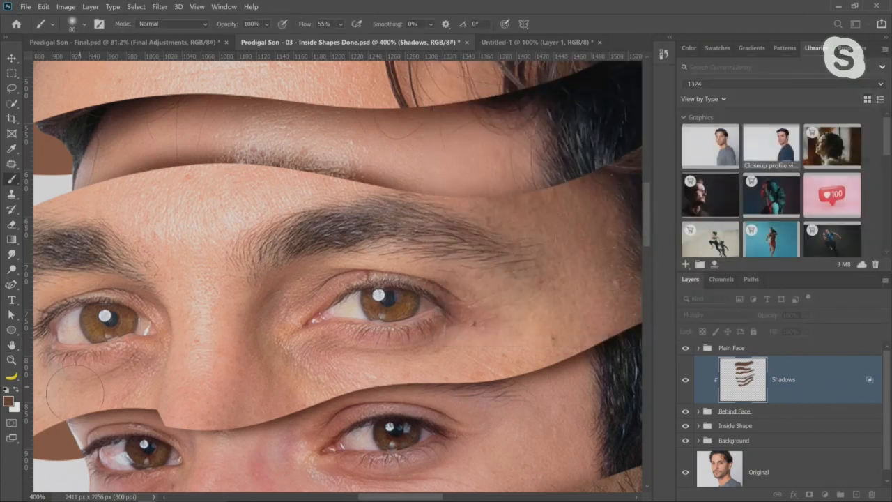
# Step: Erase the forehead shadow along the upper edge of the eye slice using the 80 px soft brush tip
pyautogui.click(12, 360)
pyautogui.doubleClick(12, 360)
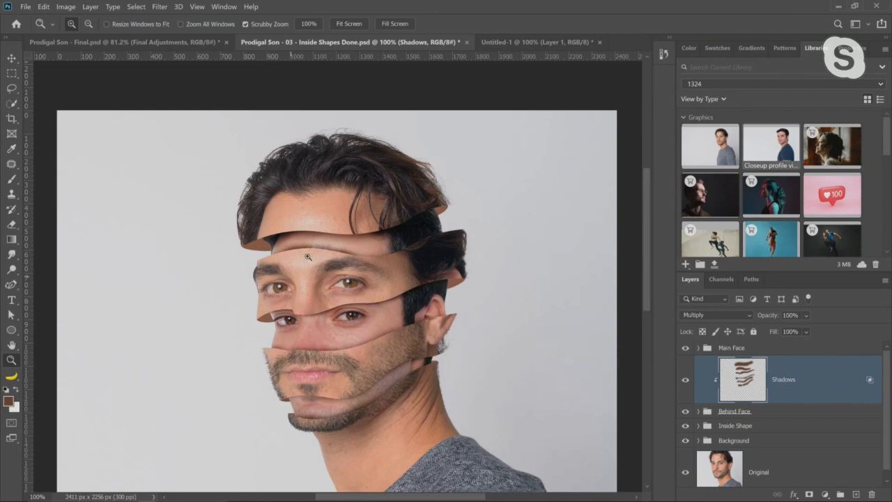
pyautogui.moveTo(307, 255); pyautogui.dragTo(329, 233)
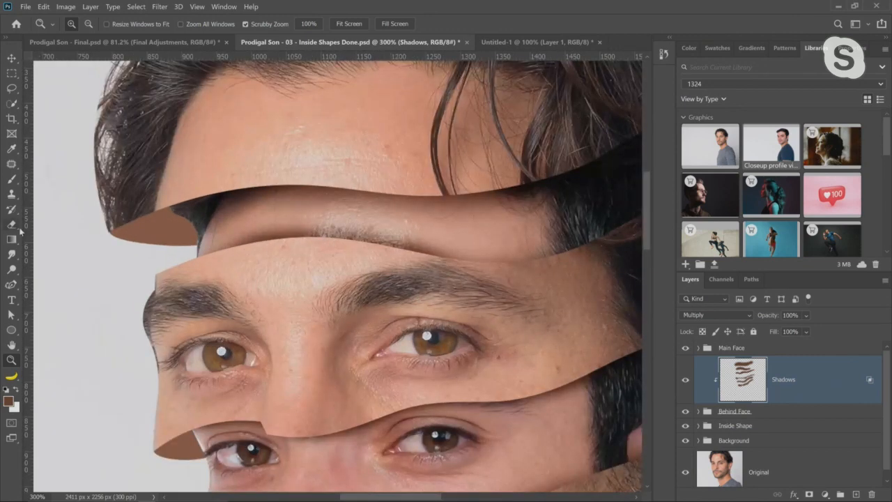
pyautogui.click(11, 182)
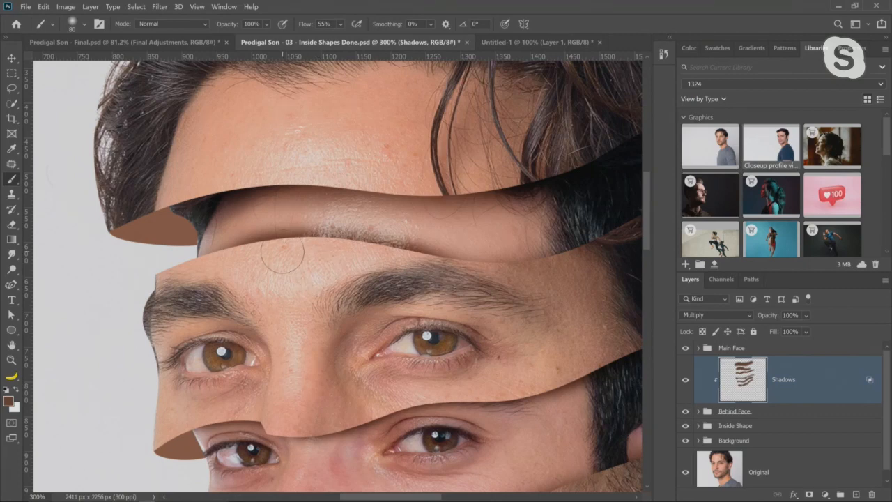
pyautogui.moveTo(286, 255)
pyautogui.mouseDown()
pyautogui.moveTo(216, 250)
pyautogui.moveTo(273, 243)
pyautogui.moveTo(267, 232)
pyautogui.moveTo(219, 251)
pyautogui.moveTo(508, 260)
pyautogui.moveTo(384, 247)
pyautogui.moveTo(249, 249)
pyautogui.moveTo(232, 261)
pyautogui.mouseUp()
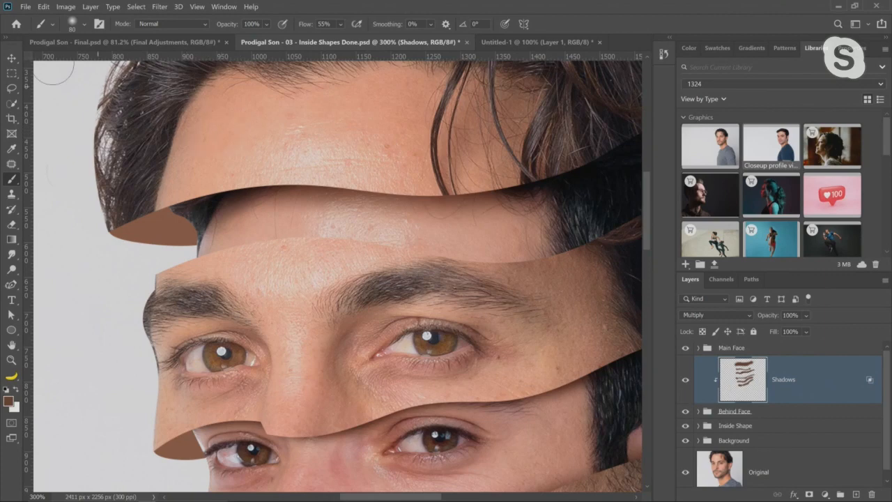
# Step: Fade the last brush stroke to 62% opacity
pyautogui.click(44, 7)
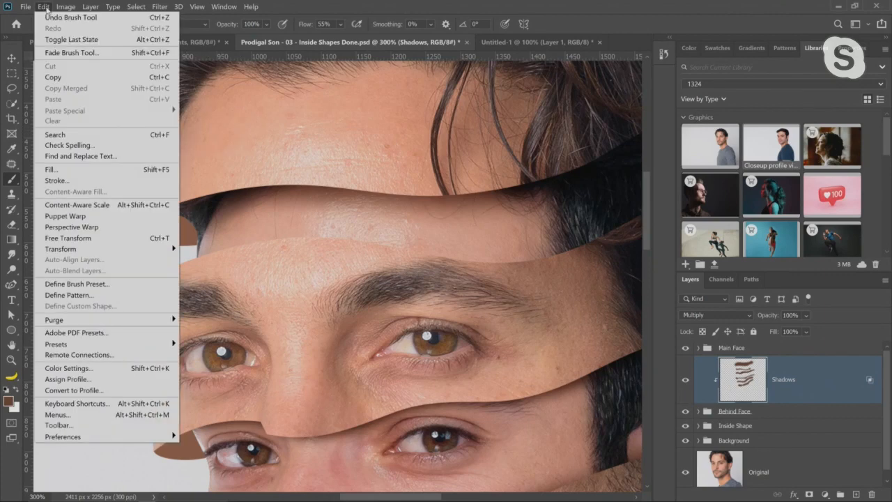
pyautogui.click(82, 59)
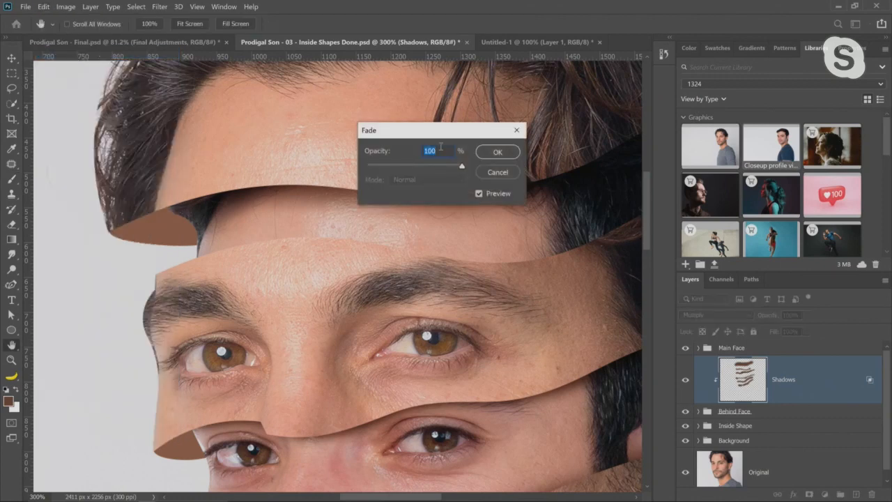
pyautogui.moveTo(431, 135); pyautogui.dragTo(566, 139)
pyautogui.moveTo(591, 168)
pyautogui.mouseDown()
pyautogui.moveTo(505, 170)
pyautogui.moveTo(662, 176)
pyautogui.moveTo(553, 173)
pyautogui.mouseUp()
pyautogui.click(633, 153)
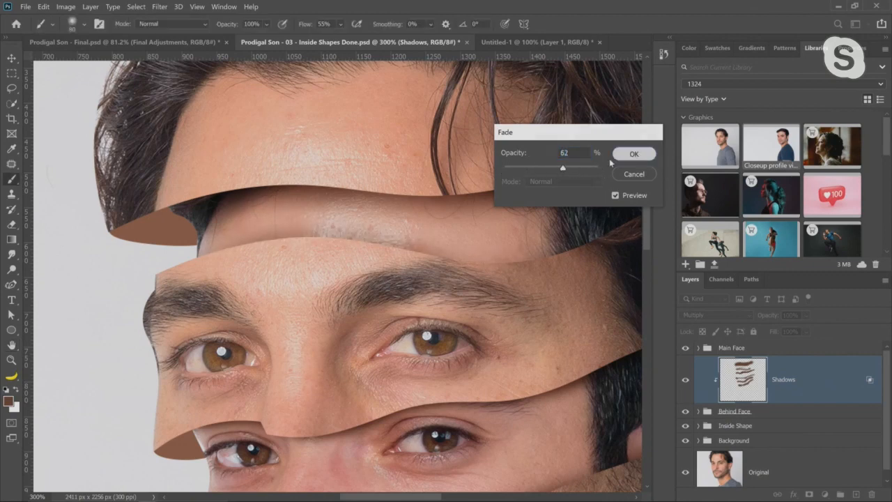
# Step: Add a new layer above the Inside Shape group and clip it to that group
pyautogui.doubleClick(12, 345)
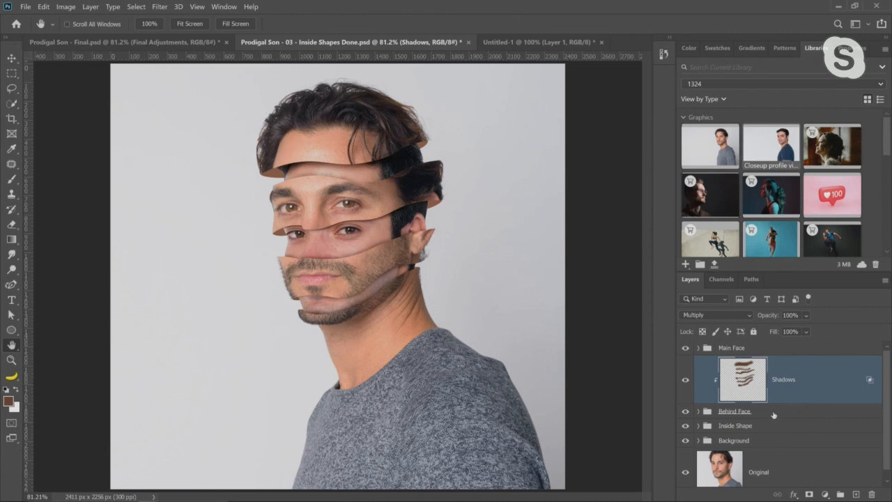
pyautogui.click(747, 426)
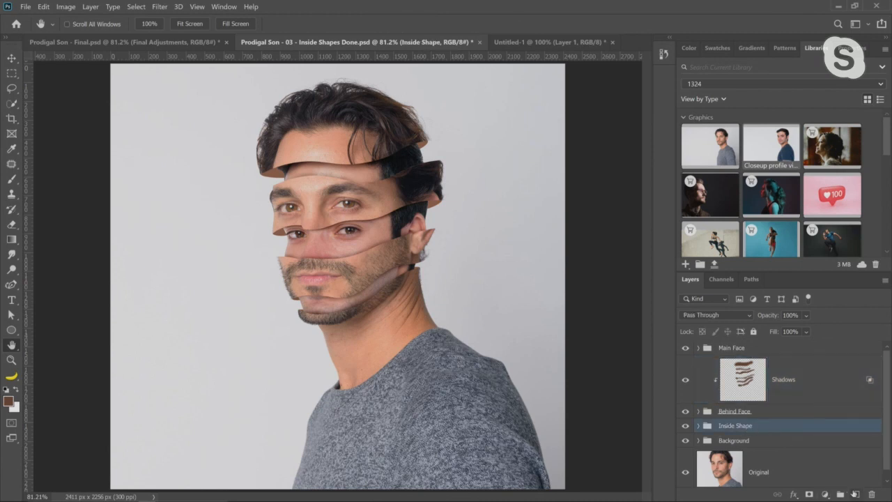
pyautogui.click(854, 493)
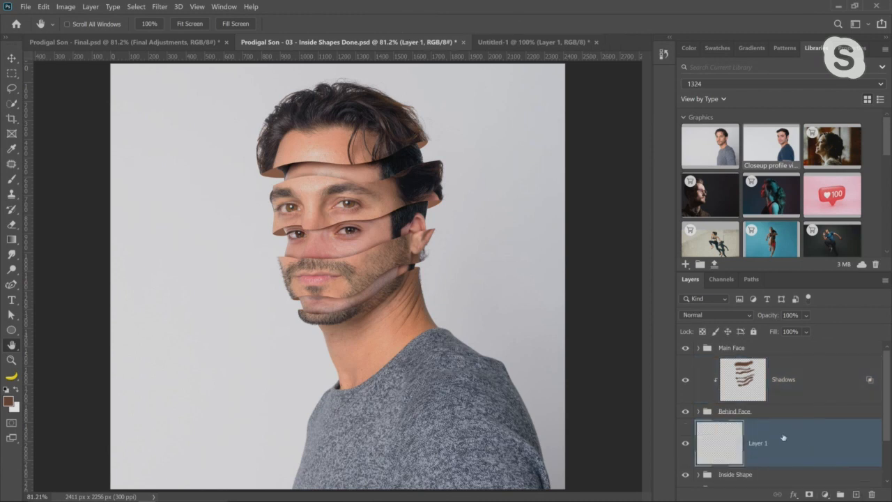
pyautogui.hotkey('ctrl', 'alt', 'g')
pyautogui.scroll(-1, 787, 446)
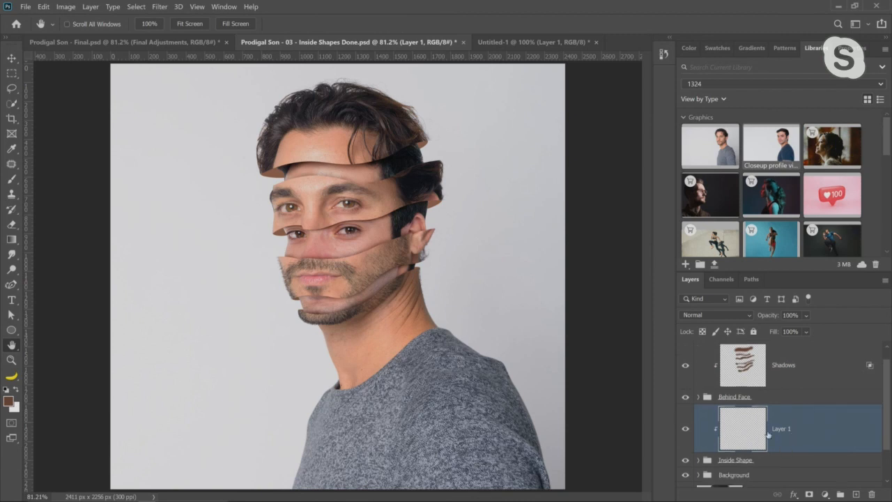
# Step: Set the foreground color to dark brown 2b1c14 and the new clipped layer's blend mode to Multiply
pyautogui.click(11, 359)
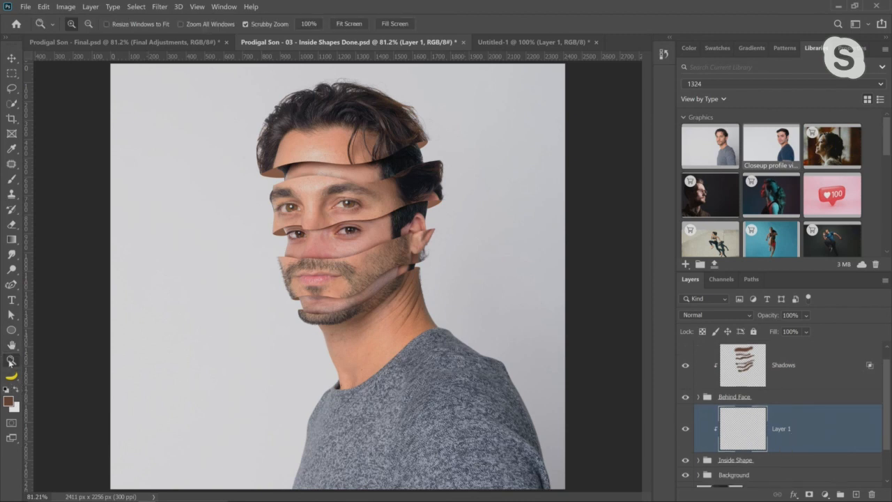
pyautogui.moveTo(279, 186); pyautogui.dragTo(275, 162)
pyautogui.click(275, 162)
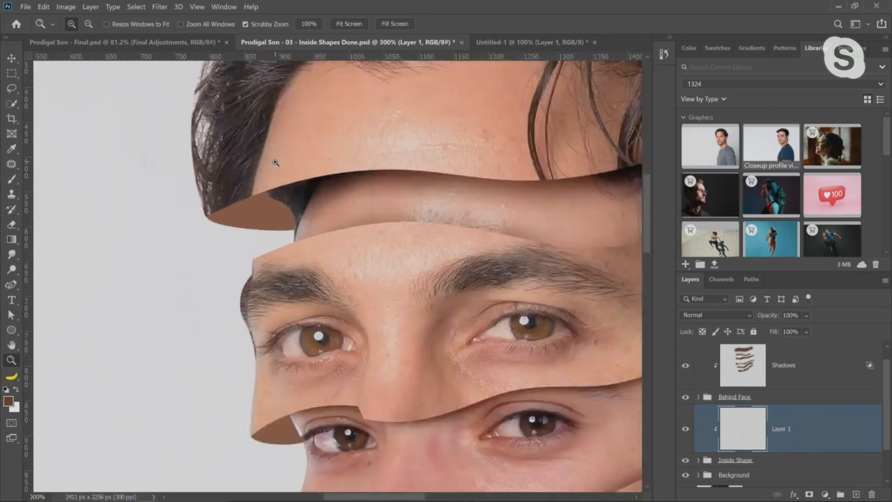
pyautogui.click(12, 149)
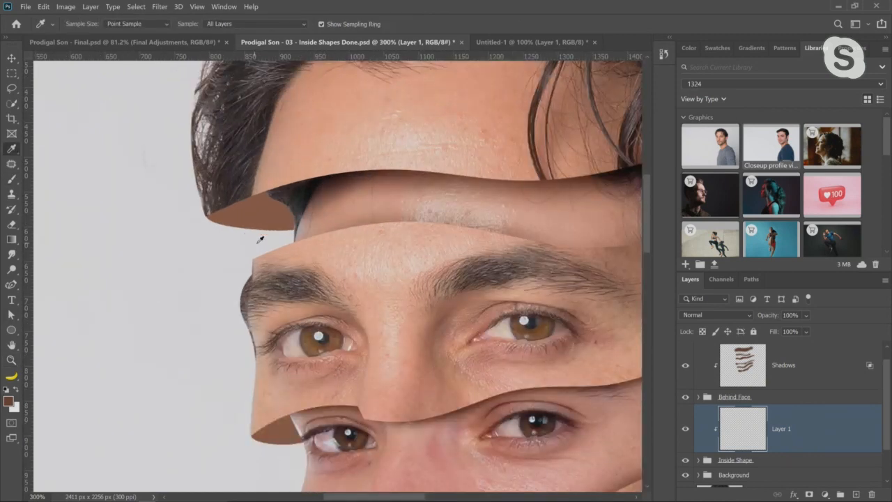
pyautogui.click(9, 400)
pyautogui.click(662, 239)
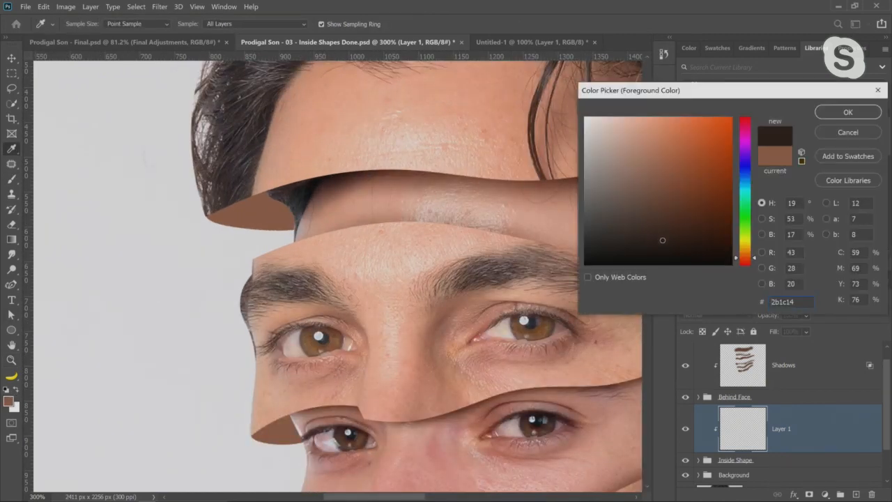
pyautogui.click(848, 112)
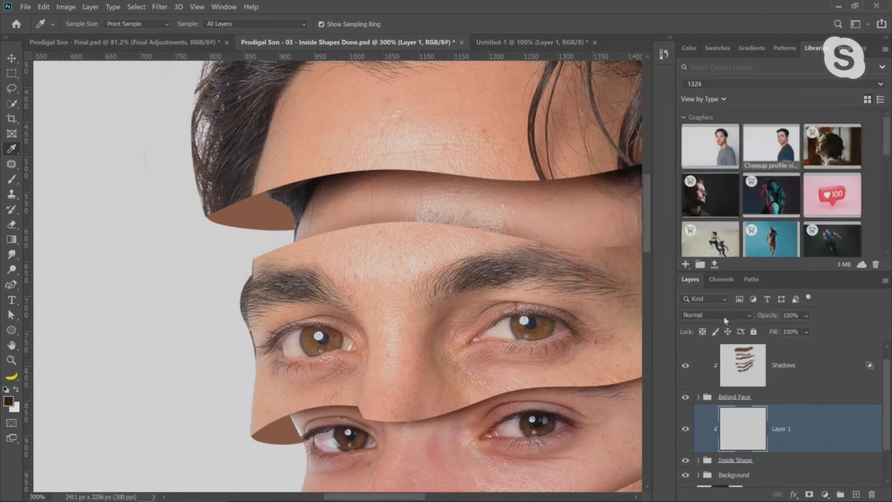
pyautogui.click(723, 316)
pyautogui.click(725, 252)
# Step: Paint dark shadows on the inside shapes at the outer ends of the hair, eye and beard slices with an 80 px brush
pyautogui.click(11, 178)
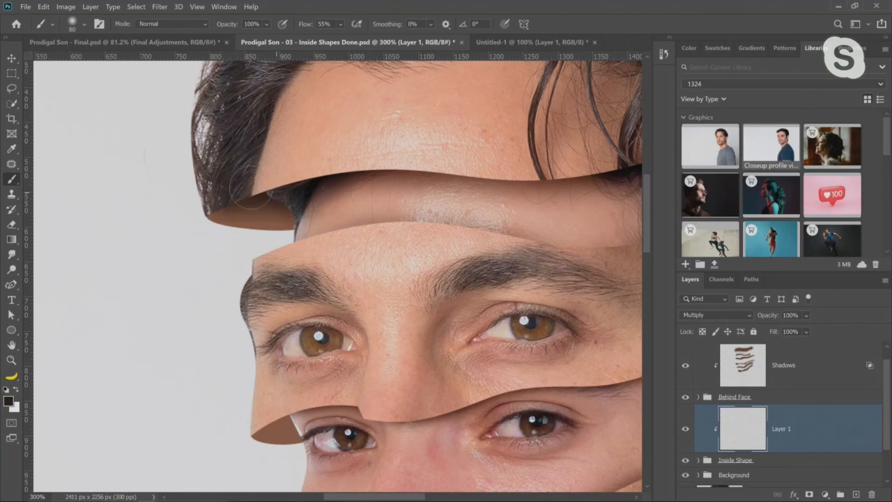
pyautogui.moveTo(252, 194)
pyautogui.mouseDown()
pyautogui.moveTo(313, 195)
pyautogui.moveTo(259, 182)
pyautogui.moveTo(202, 186)
pyautogui.moveTo(296, 185)
pyautogui.moveTo(236, 184)
pyautogui.moveTo(258, 196)
pyautogui.mouseUp()
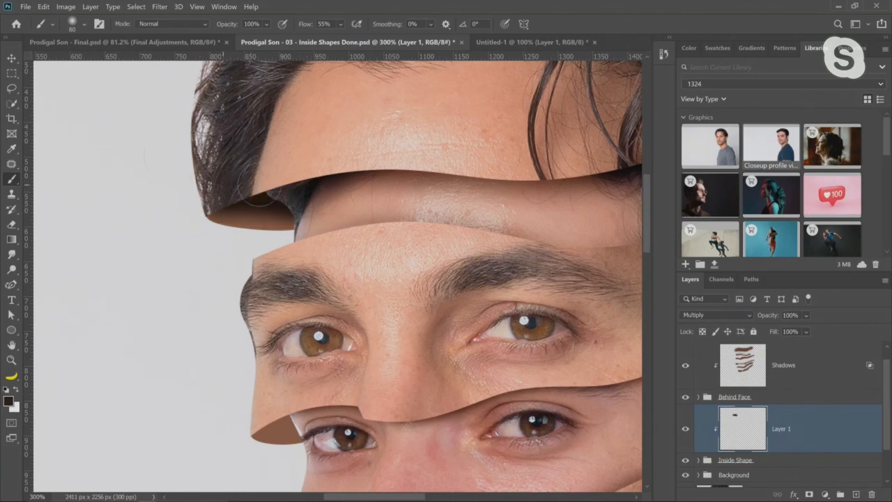
pyautogui.hscroll(5, 413, 164)
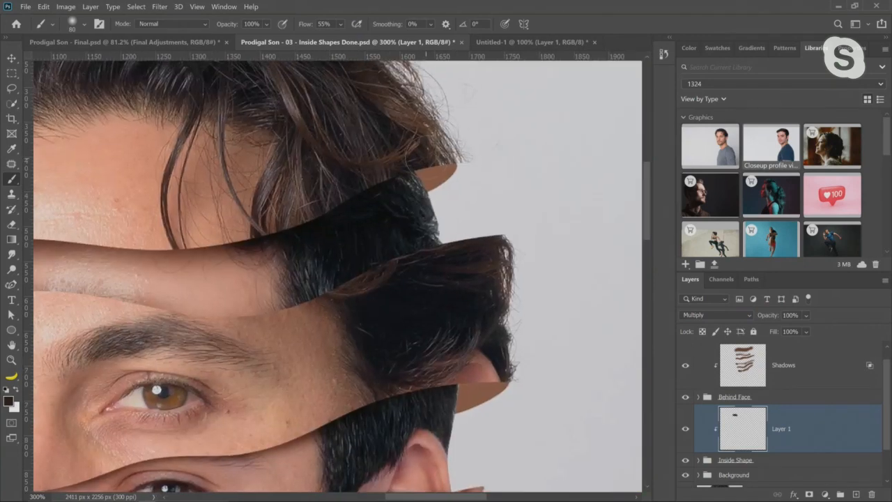
pyautogui.moveTo(303, 285); pyautogui.dragTo(356, 137)
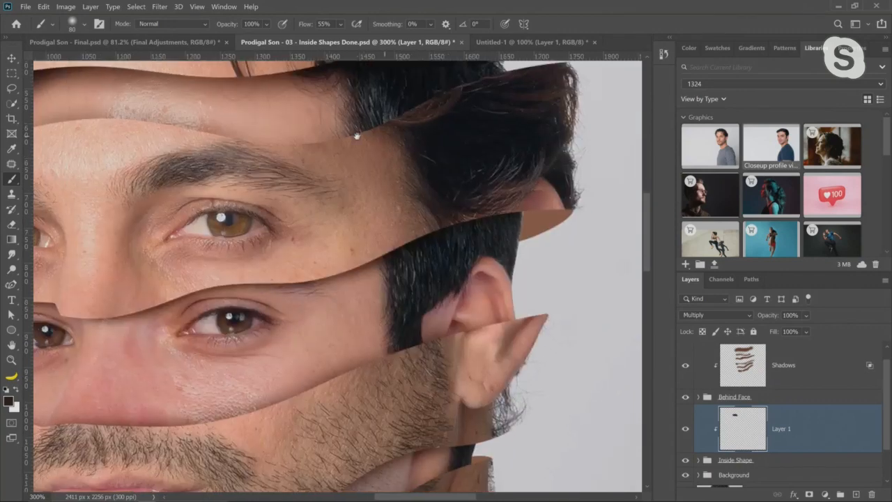
pyautogui.moveTo(294, 292)
pyautogui.mouseDown()
pyautogui.moveTo(418, 173)
pyautogui.moveTo(488, 56)
pyautogui.mouseUp()
pyautogui.moveTo(254, 293); pyautogui.dragTo(158, 248)
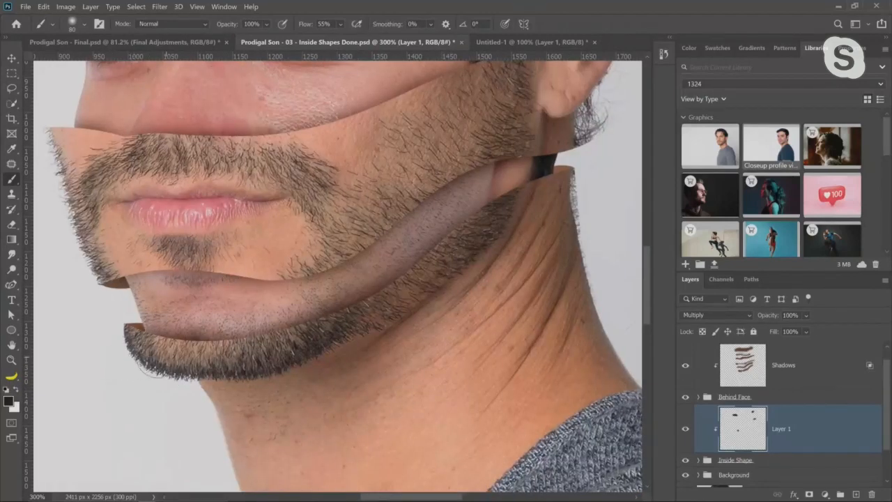
pyautogui.moveTo(453, 230); pyautogui.dragTo(295, 328)
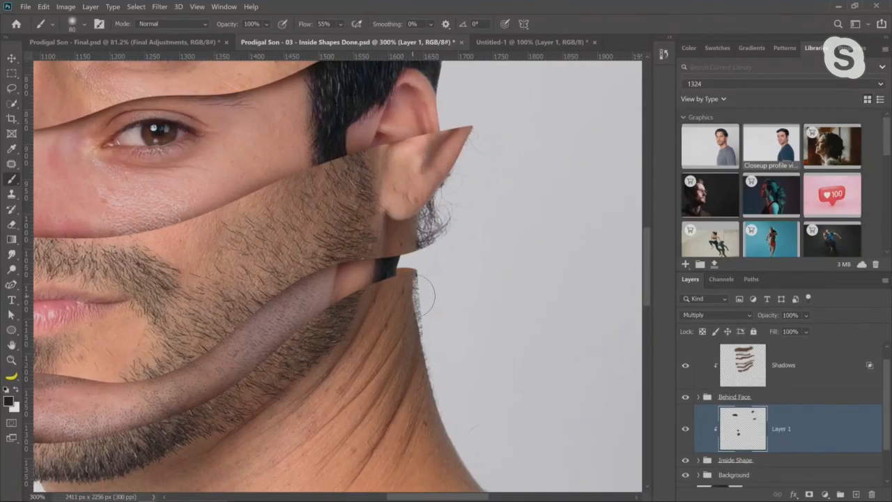
# Step: Resize the brush and paint a small shadow on the inside shape at the back of the neck slice, then fit the image on screen
pyautogui.press(']')
pyautogui.press(']')
pyautogui.press(']')
pyautogui.press(']')
pyautogui.press(']')
pyautogui.press(']')
pyautogui.press('[')
pyautogui.press('[')
pyautogui.press('[')
pyautogui.press('[')
pyautogui.press('[')
pyautogui.press('[')
pyautogui.press('[')
pyautogui.press('[')
pyautogui.press('[')
pyautogui.press('[')
pyautogui.press('[')
pyautogui.press('[')
pyautogui.press('[')
pyautogui.moveTo(397, 279); pyautogui.dragTo(395, 282)
pyautogui.doubleClick(11, 359)
pyautogui.rightClick(347, 268)
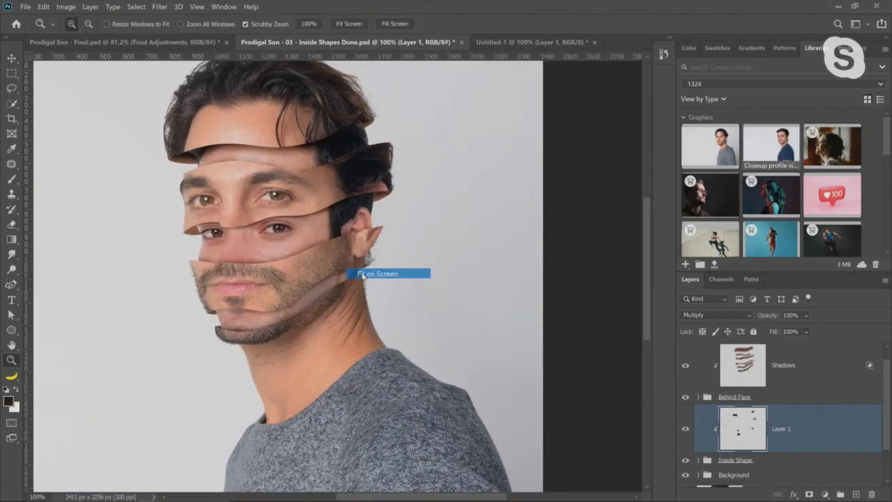
pyautogui.click(369, 273)
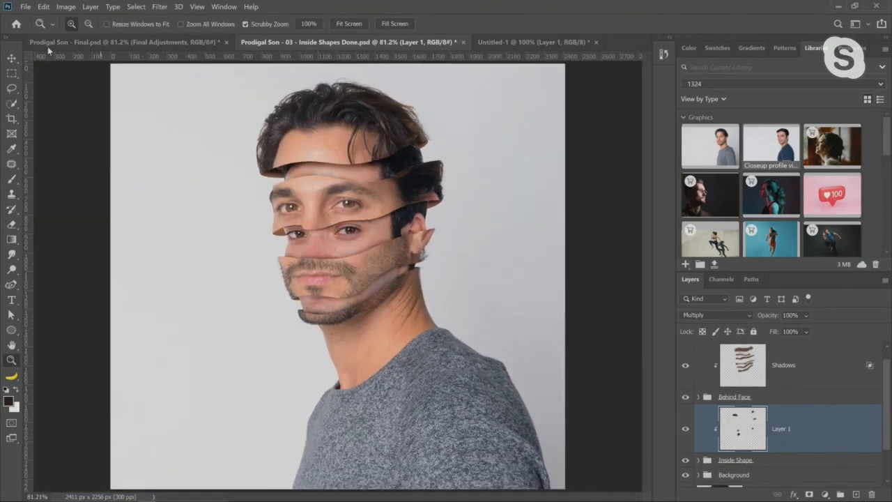
# Step: Open Prodigal Son - 04 - All Shadows Done from the Prodigal Son folder
pyautogui.click(25, 7)
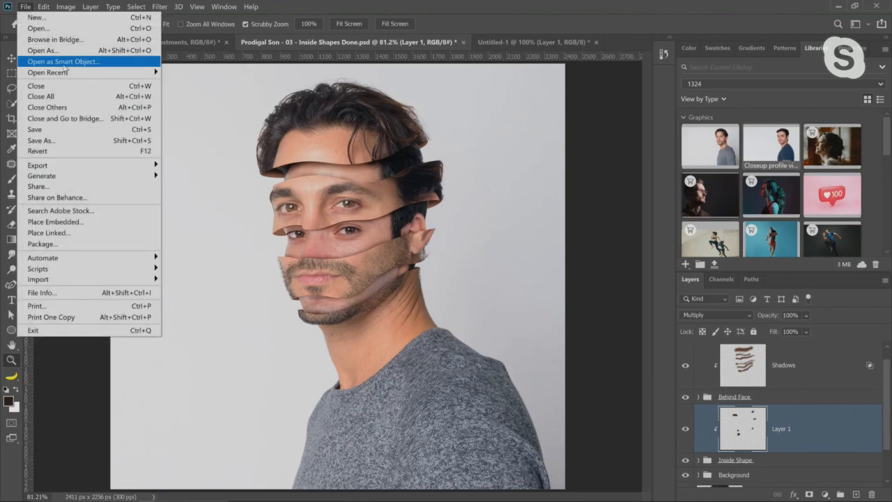
pyautogui.click(39, 28)
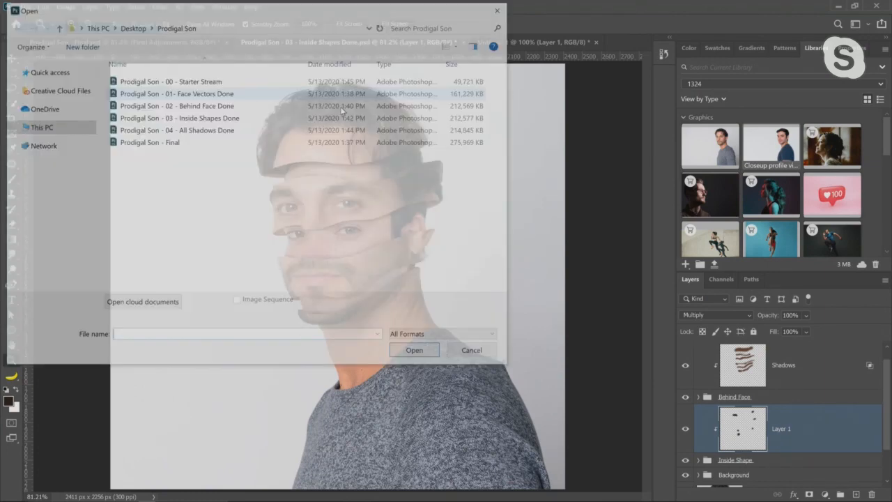
pyautogui.doubleClick(223, 131)
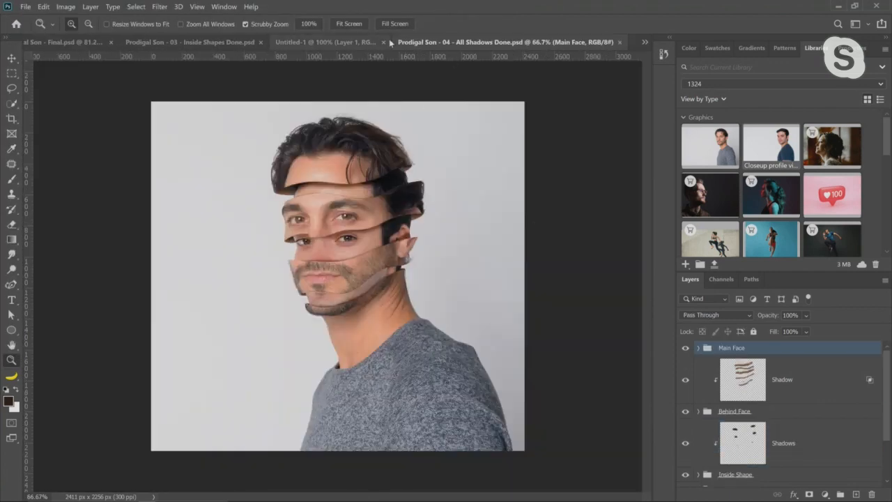
# Step: Close Untitled-1 and Prodigal Son - 03 - Inside Shapes Done.psd without saving, and fit the All Shadows Done document on screen
pyautogui.click(382, 43)
pyautogui.click(509, 211)
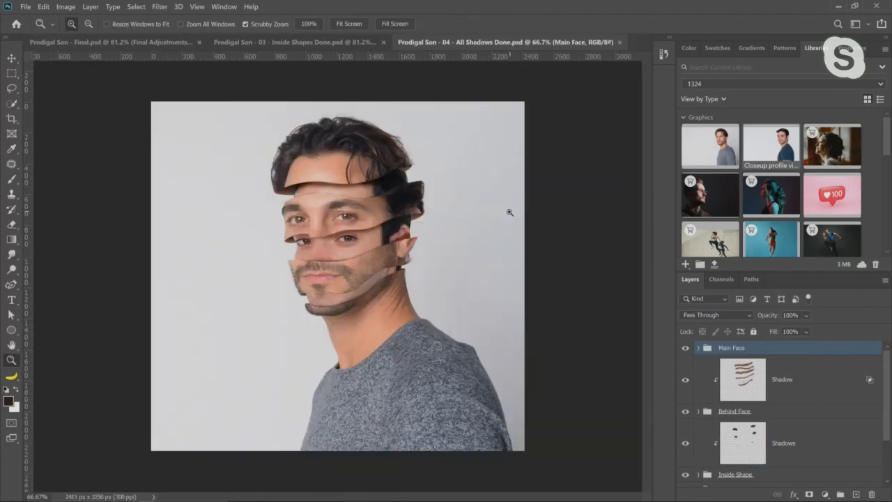
pyautogui.click(339, 43)
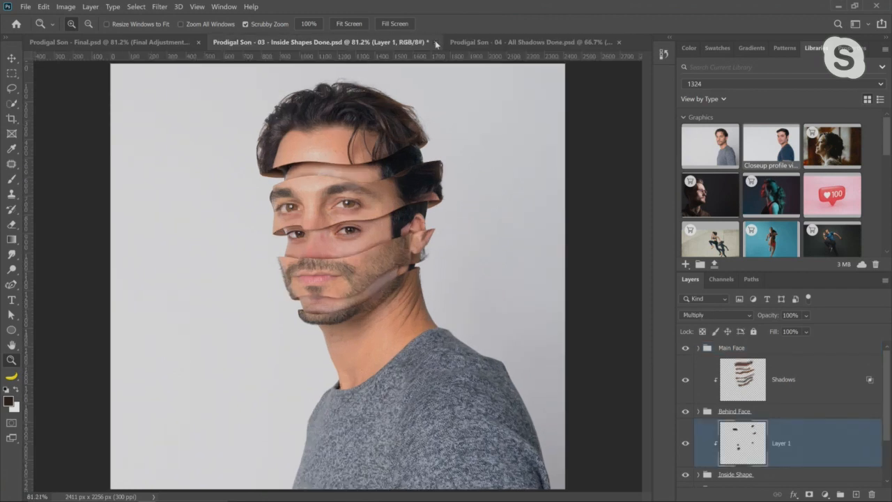
pyautogui.click(436, 43)
pyautogui.click(509, 211)
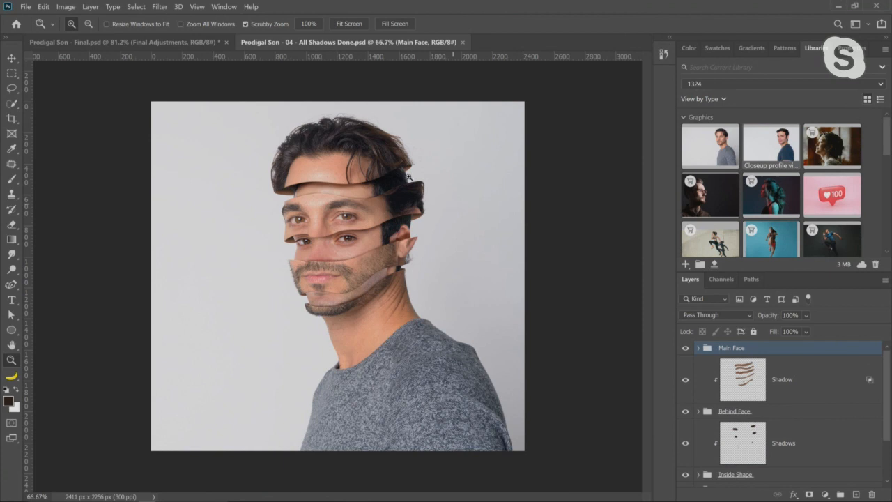
pyautogui.doubleClick(12, 344)
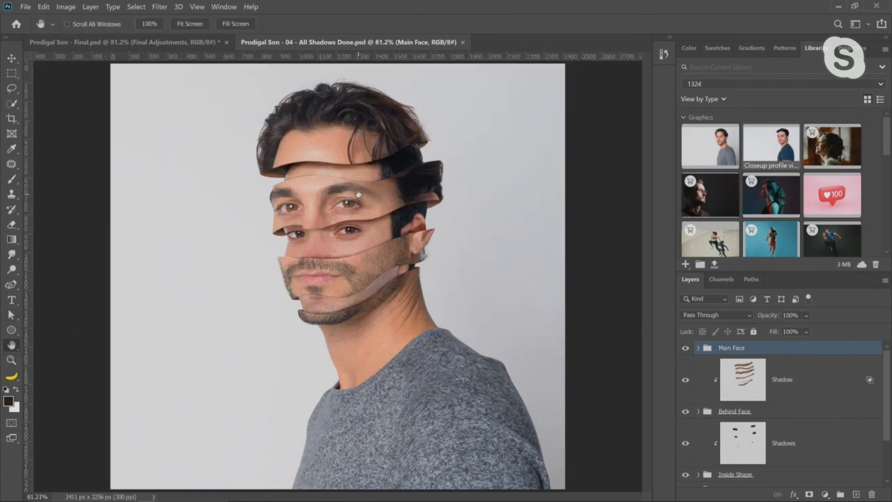
# Step: Examine the eyes up close and compare the composite with the Shadows layer, the Behind Face group and the Main Face group hidden and shown
pyautogui.click(11, 359)
pyautogui.click(426, 204)
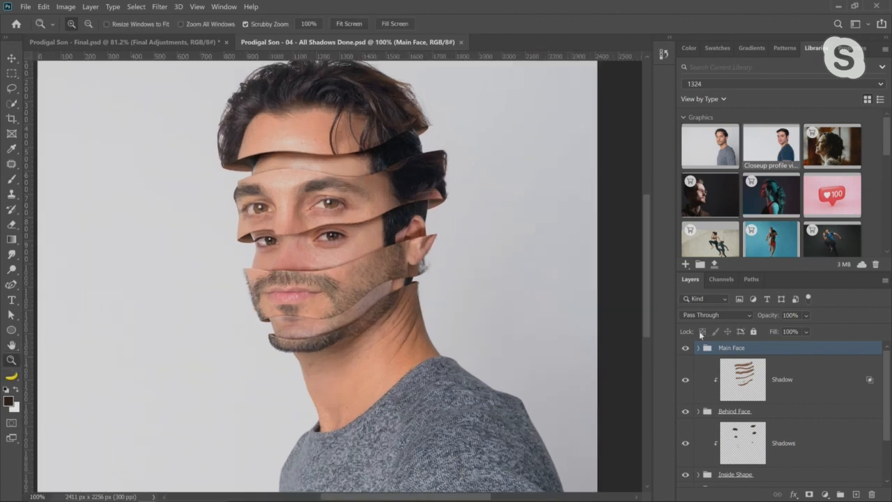
pyautogui.click(302, 203)
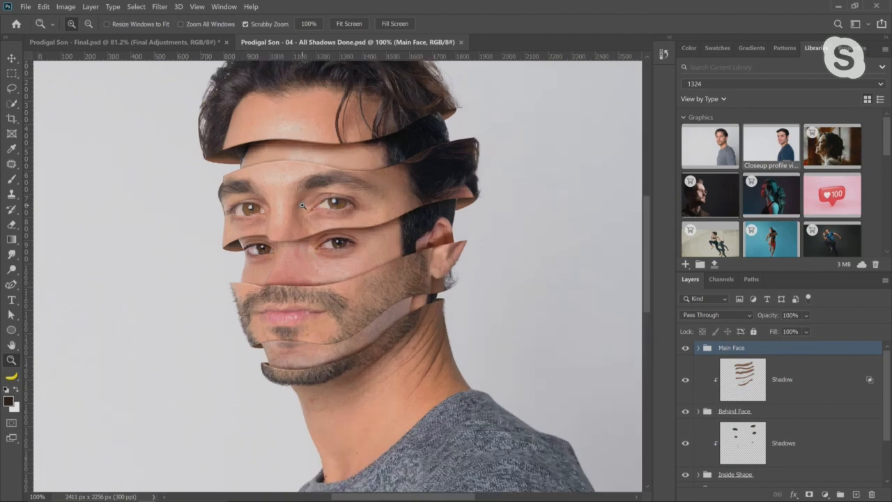
pyautogui.click(303, 195)
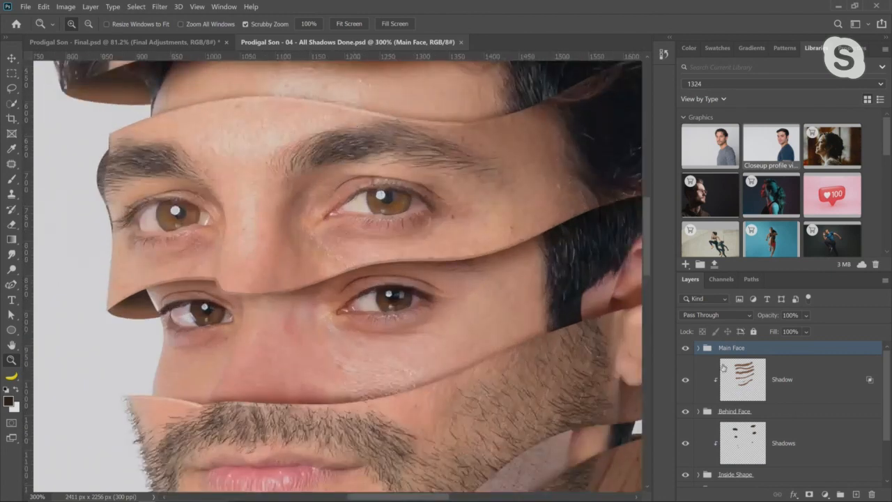
pyautogui.scroll(-2, 725, 410)
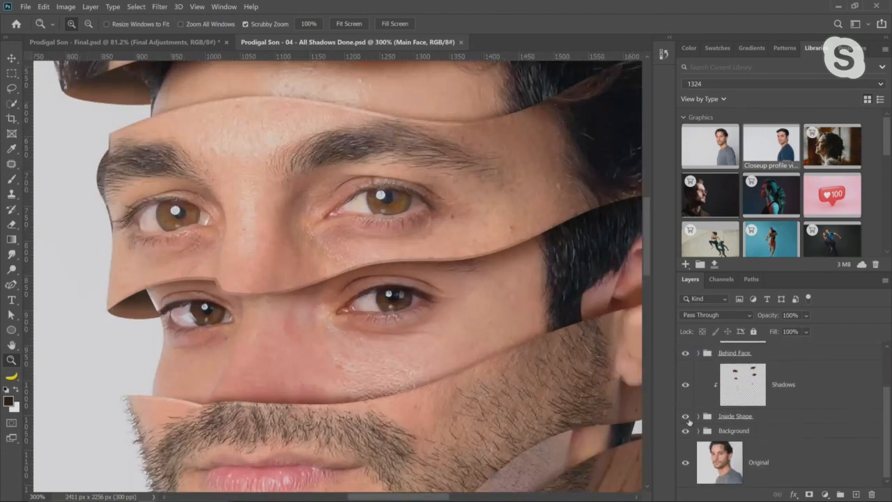
pyautogui.click(685, 385)
pyautogui.click(685, 385)
pyautogui.scroll(2, 699, 387)
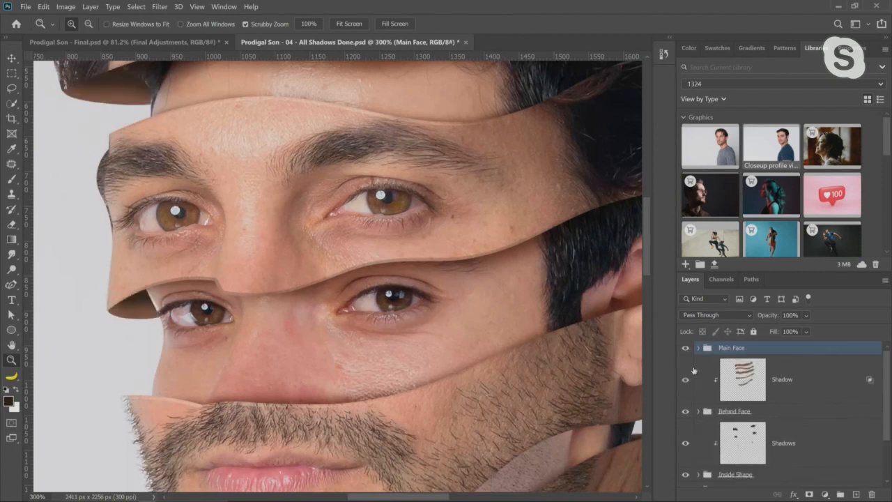
pyautogui.scroll(-1, 705, 418)
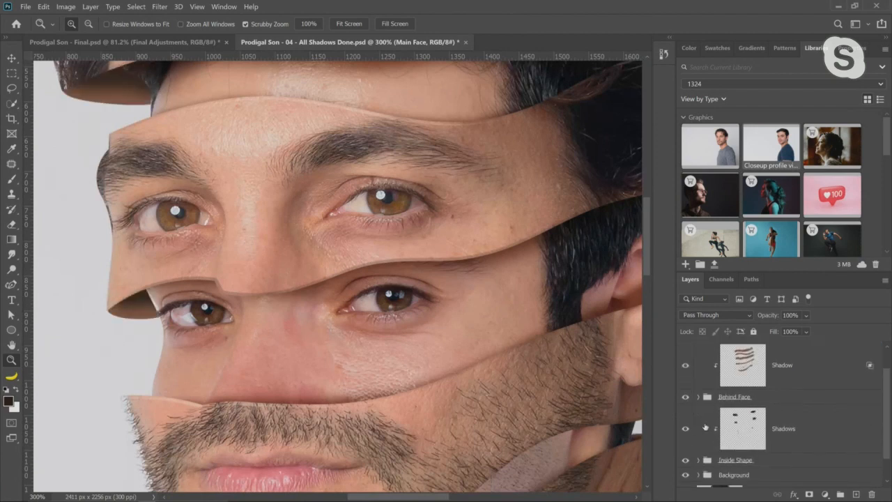
pyautogui.scroll(1, 705, 425)
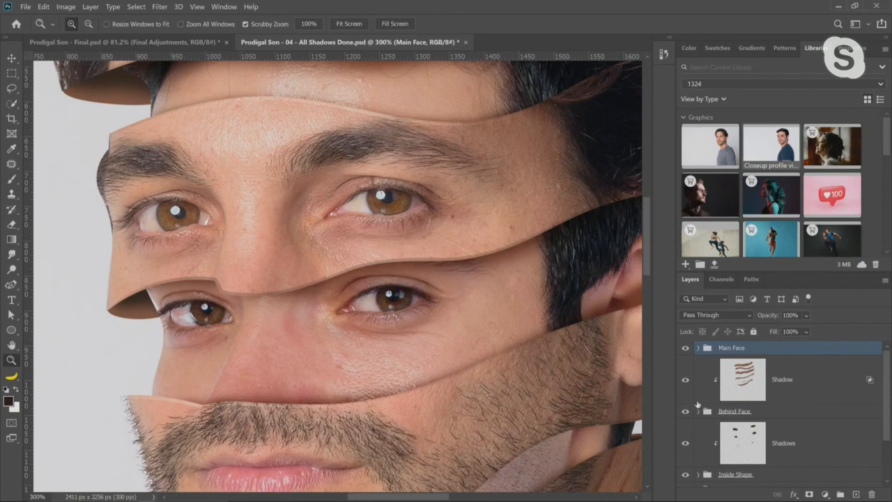
pyautogui.click(685, 413)
pyautogui.click(685, 411)
pyautogui.click(684, 350)
pyautogui.click(685, 350)
# Step: Delete the two masked clipping layers above Layer 0 copy in the Main Face group, and clear the layer style of Layer 0 copy
pyautogui.click(698, 347)
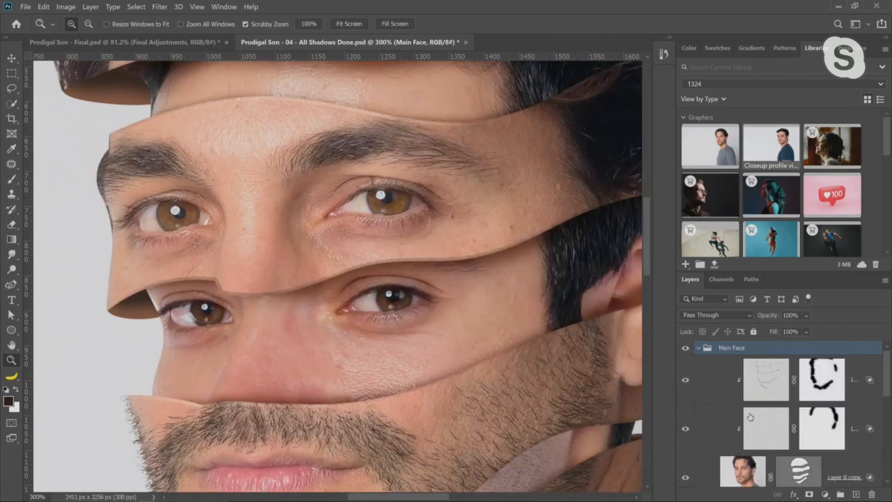
pyautogui.scroll(-1, 749, 417)
pyautogui.scroll(-1, 867, 450)
pyautogui.scroll(2, 857, 442)
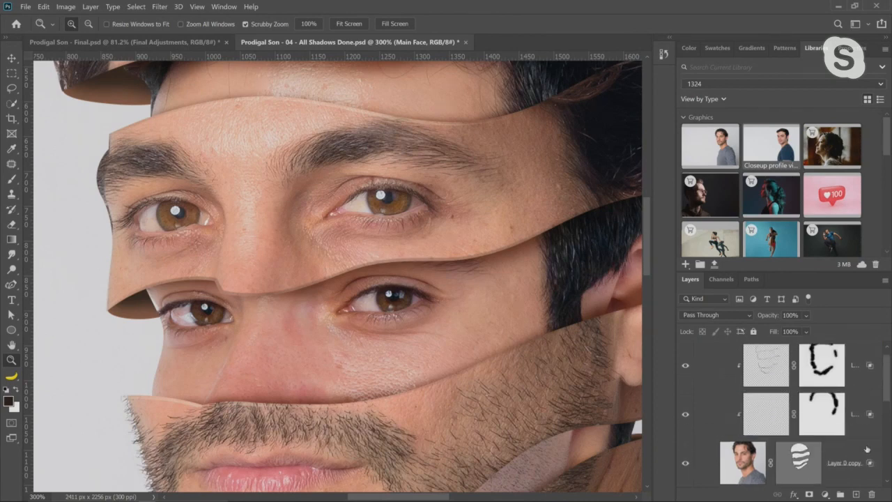
pyautogui.click(854, 440)
pyautogui.keyDown('shift'); pyautogui.click(859, 389); pyautogui.keyUp('shift')
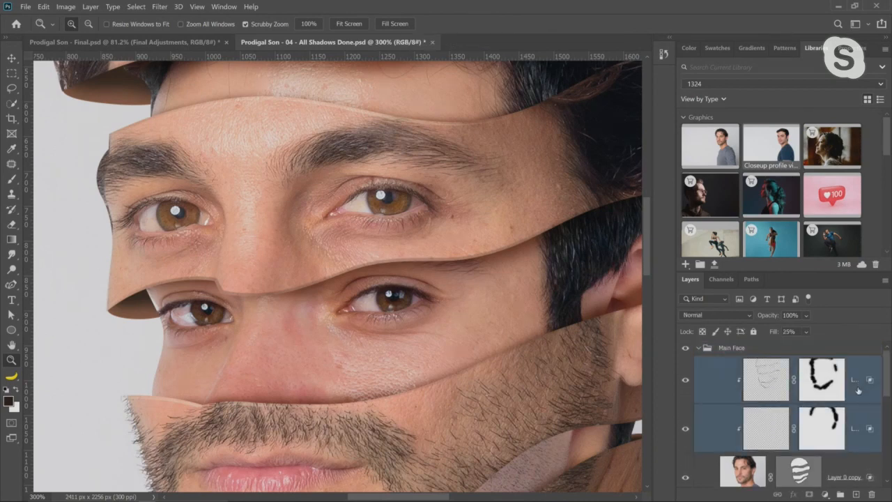
pyautogui.rightClick(859, 390)
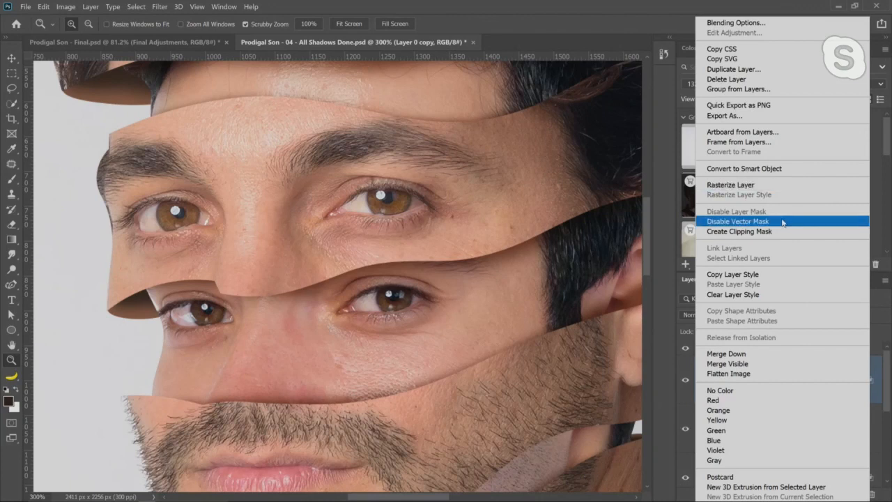
pyautogui.click(760, 294)
pyautogui.click(701, 350)
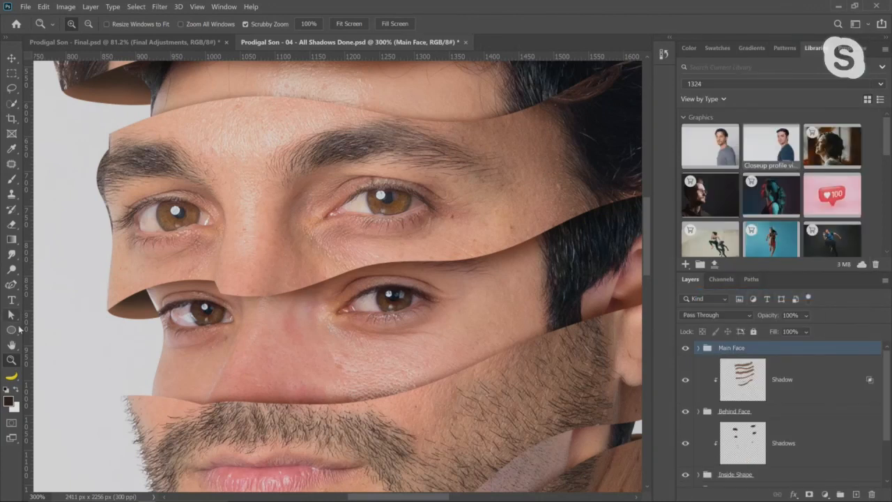
# Step: Save the document, inspect the slice edges around the eyes up close, and fit the whole image on screen
pyautogui.doubleClick(11, 359)
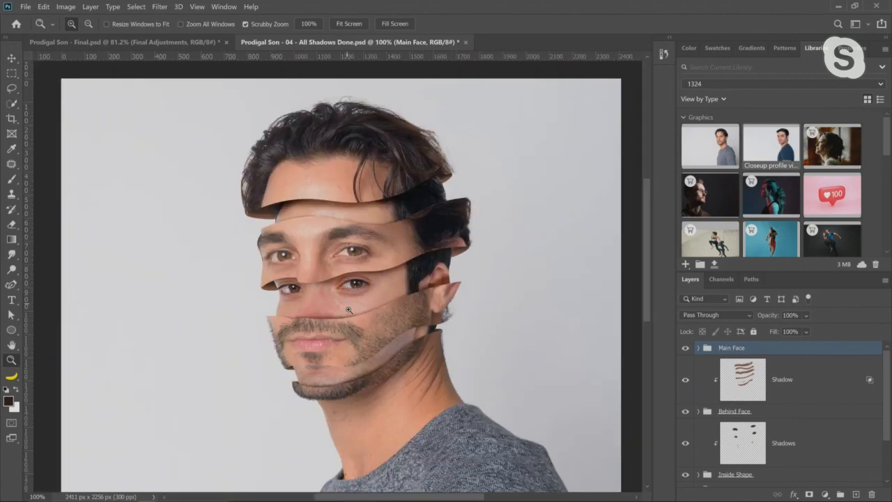
pyautogui.hotkey('ctrl', 's')
pyautogui.click(362, 230)
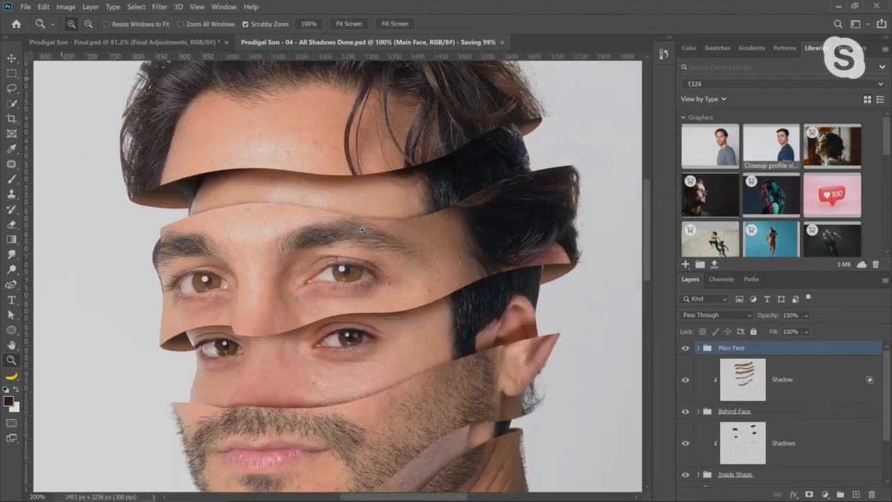
pyautogui.click(362, 230)
pyautogui.rightClick(329, 245)
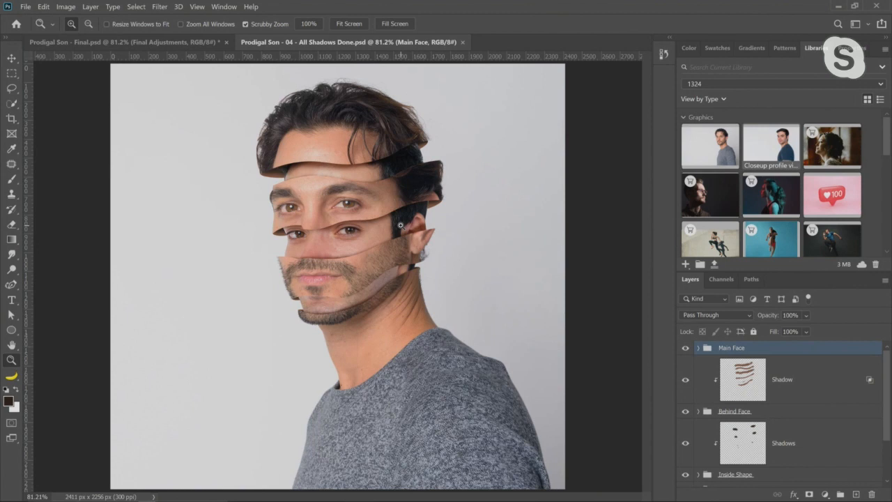
# Step: Expand the Main Face group and toggle the visibility of Layer 0 copy to compare the portrait with and without the face slices
pyautogui.click(698, 347)
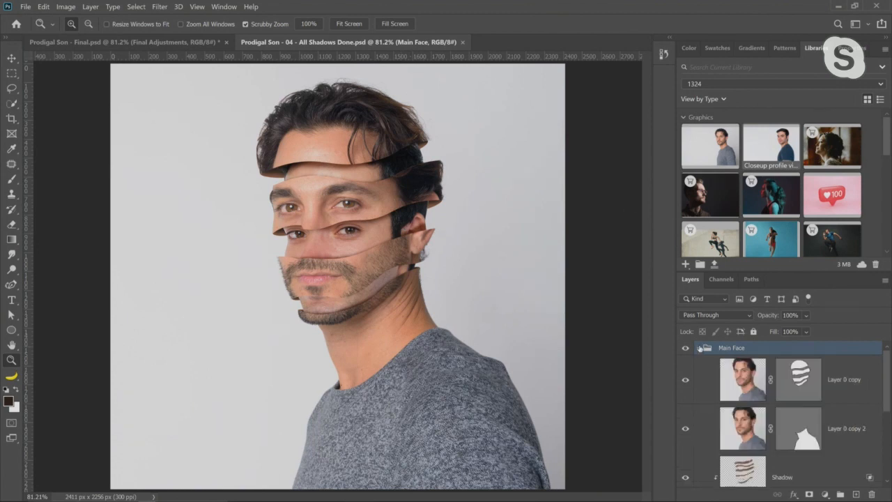
pyautogui.click(684, 381)
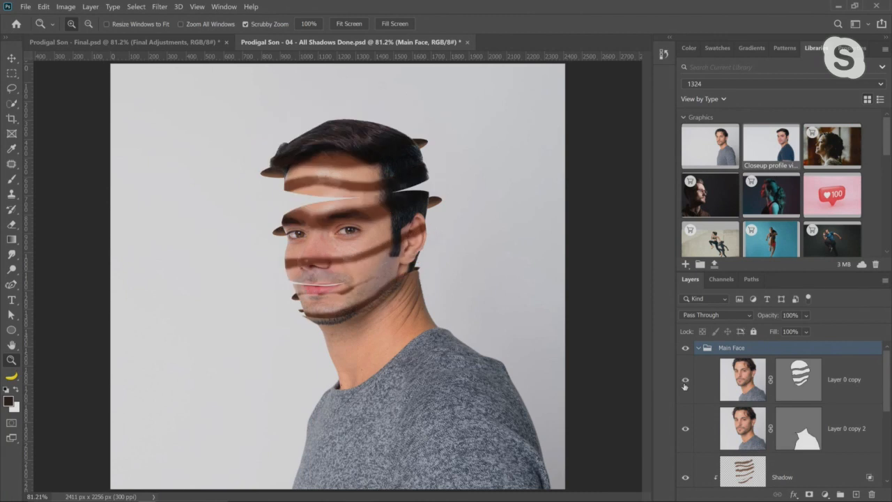
pyautogui.click(684, 381)
pyautogui.click(685, 381)
pyautogui.click(685, 381)
pyautogui.click(685, 382)
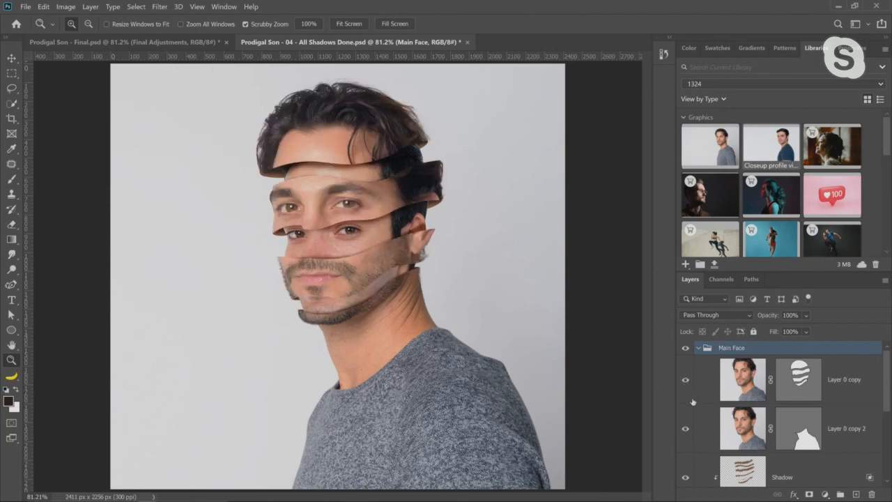
# Step: Add an Inner Bevel effect to Layer 0 copy with highlight colour f6ecd1, shadow colour 302518 and a size of 7 px
pyautogui.doubleClick(862, 397)
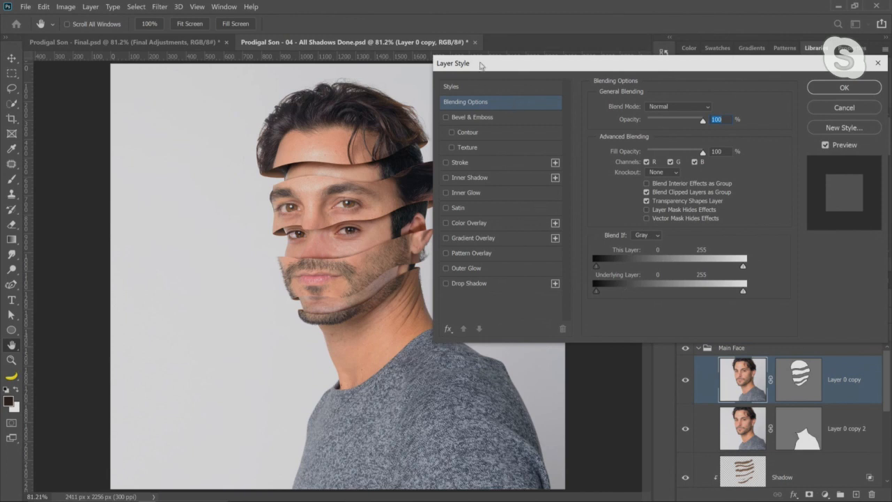
pyautogui.moveTo(479, 66); pyautogui.dragTo(501, 66)
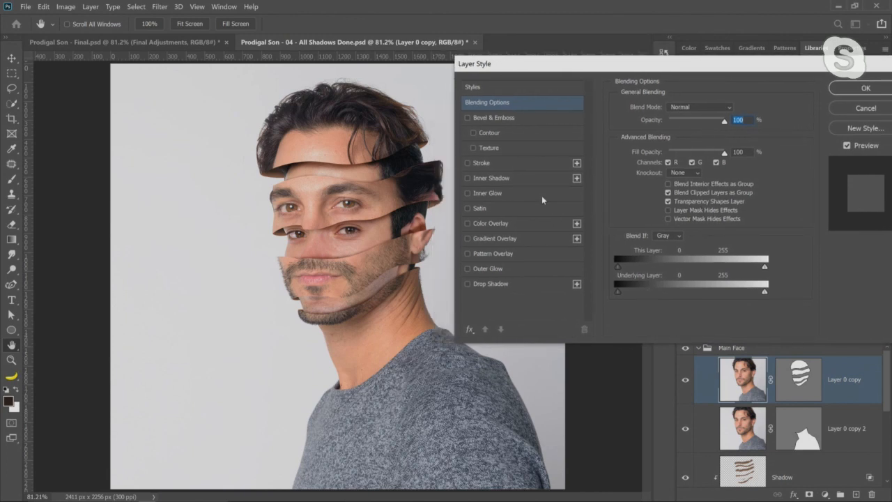
pyautogui.click(505, 118)
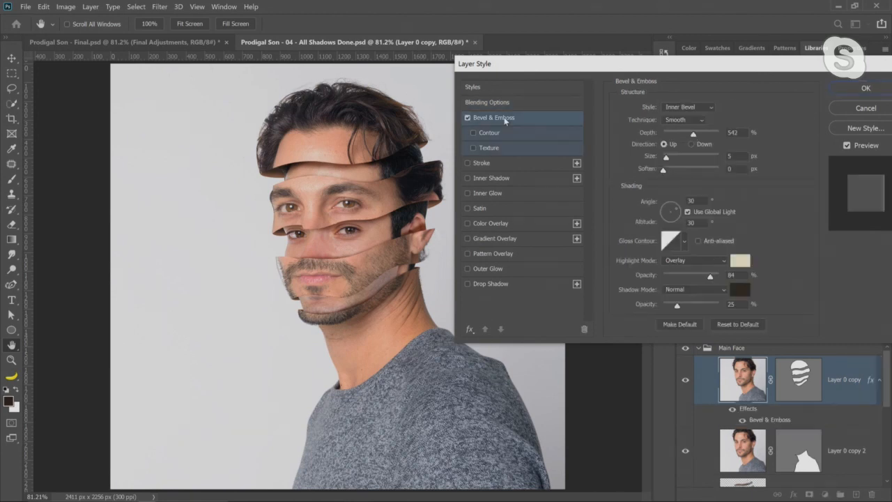
pyautogui.click(739, 260)
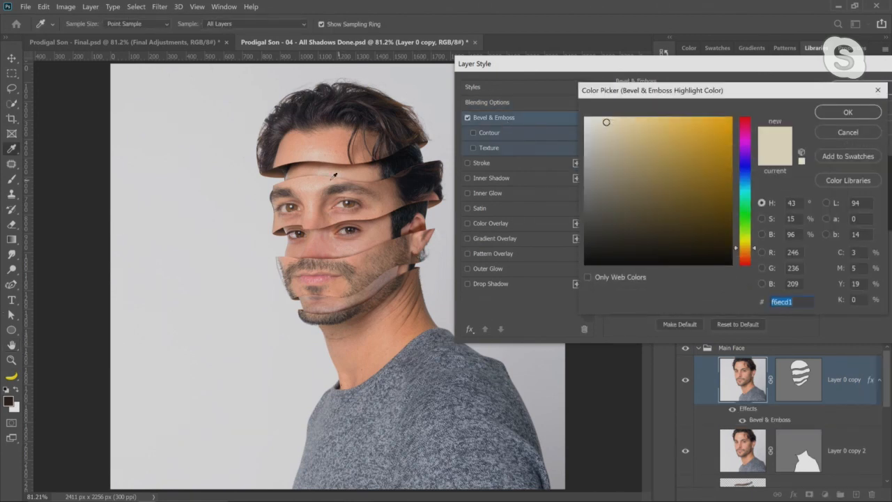
pyautogui.click(841, 113)
pyautogui.click(743, 292)
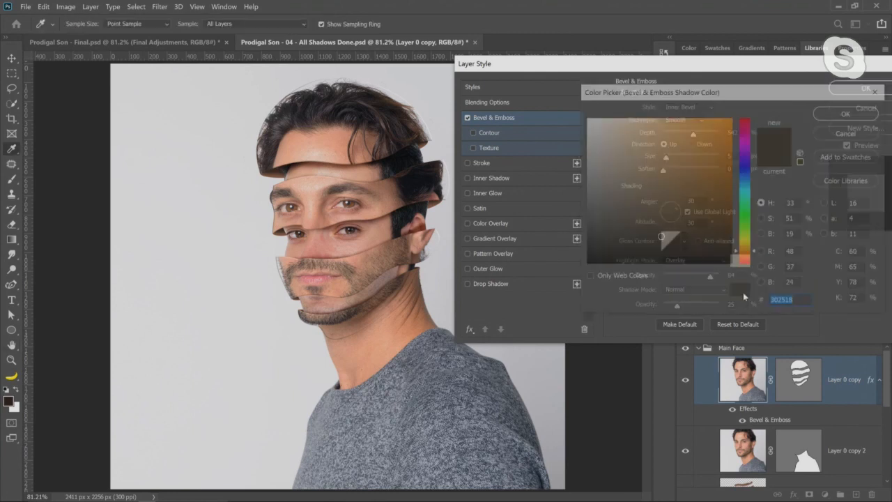
pyautogui.click(840, 114)
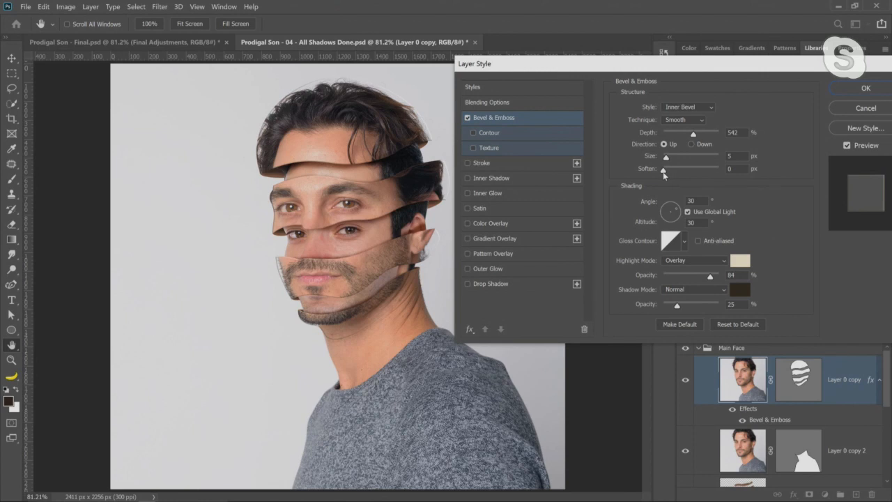
pyautogui.moveTo(667, 158); pyautogui.dragTo(667, 159)
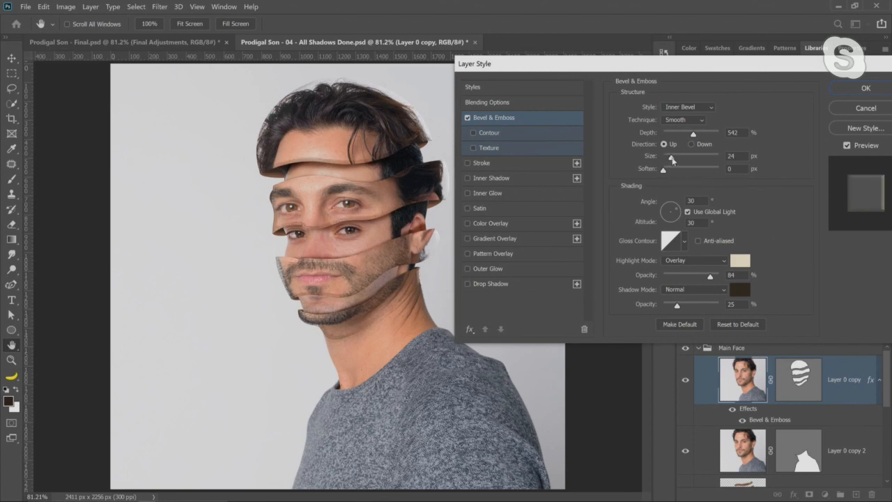
pyautogui.click(861, 89)
# Step: Refine the Bevel & Emboss effect on Layer 0 copy with size 3 px, depth 615% and shadow opacity 47%
pyautogui.moveTo(349, 194); pyautogui.dragTo(349, 195)
pyautogui.doubleClick(870, 381)
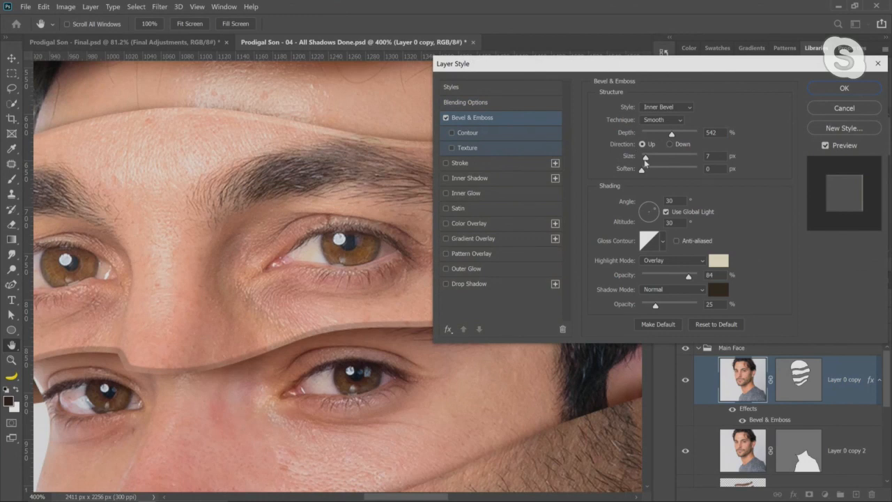
pyautogui.moveTo(645, 161); pyautogui.dragTo(644, 161)
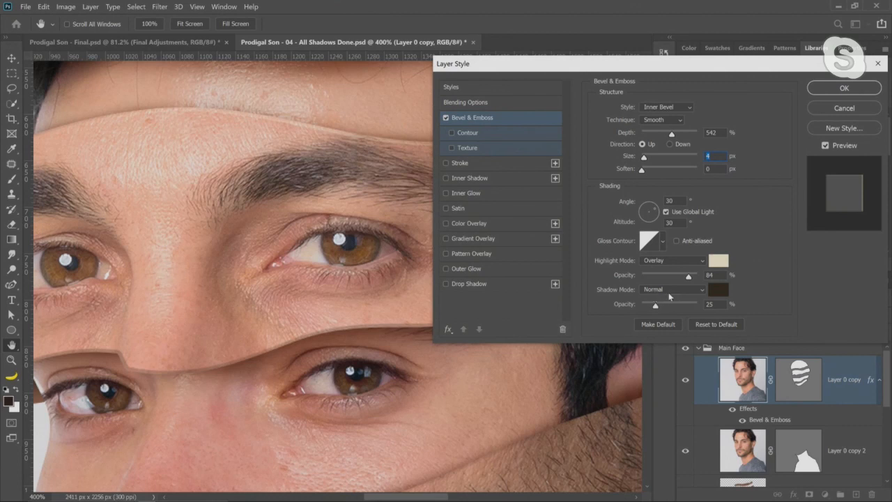
pyautogui.moveTo(655, 307)
pyautogui.mouseDown()
pyautogui.moveTo(677, 307)
pyautogui.moveTo(649, 307)
pyautogui.moveTo(667, 306)
pyautogui.mouseUp()
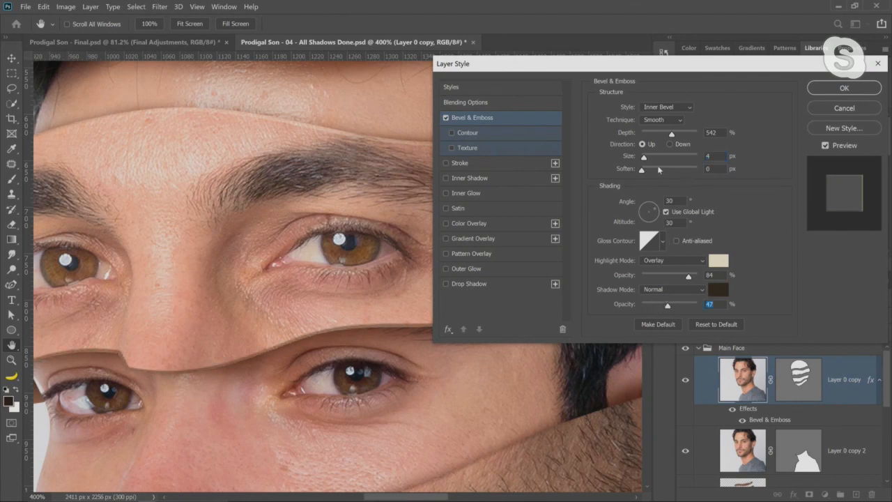
pyautogui.moveTo(645, 160); pyautogui.dragTo(642, 160)
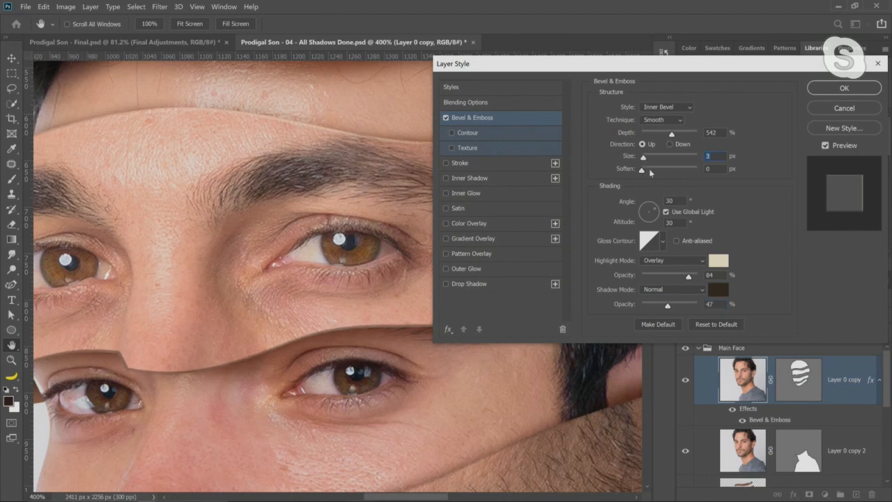
pyautogui.moveTo(672, 134)
pyautogui.mouseDown()
pyautogui.moveTo(623, 145)
pyautogui.moveTo(676, 142)
pyautogui.mouseUp()
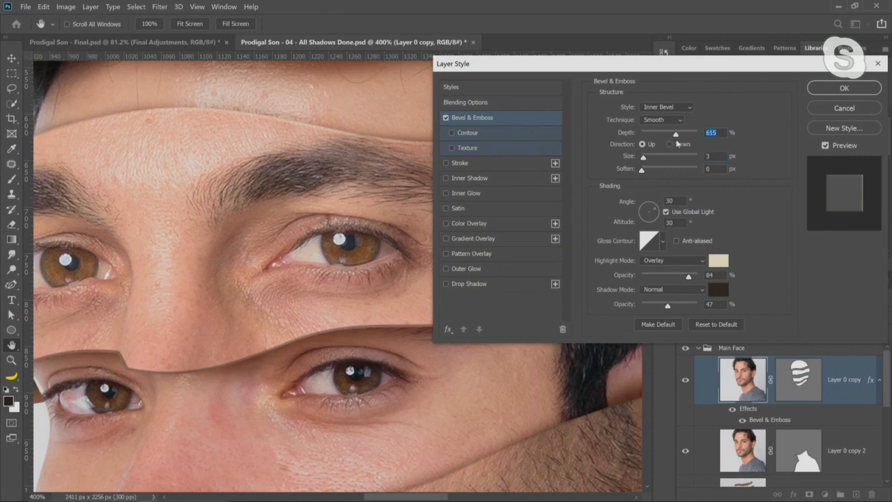
pyautogui.click(840, 88)
# Step: Examine the bevel on the whole portrait and up close along the outer edge of the hair slice, ending with the image fitted on screen
pyautogui.press('z')
pyautogui.doubleClick(15, 344)
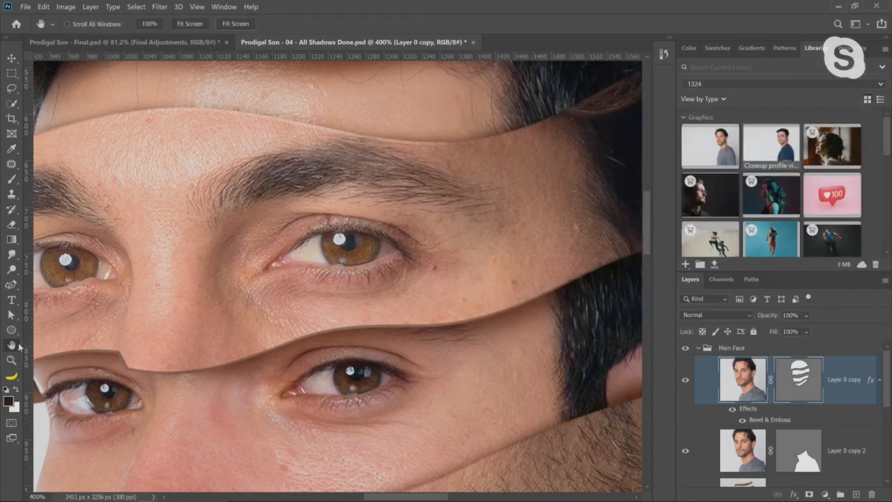
pyautogui.click(12, 360)
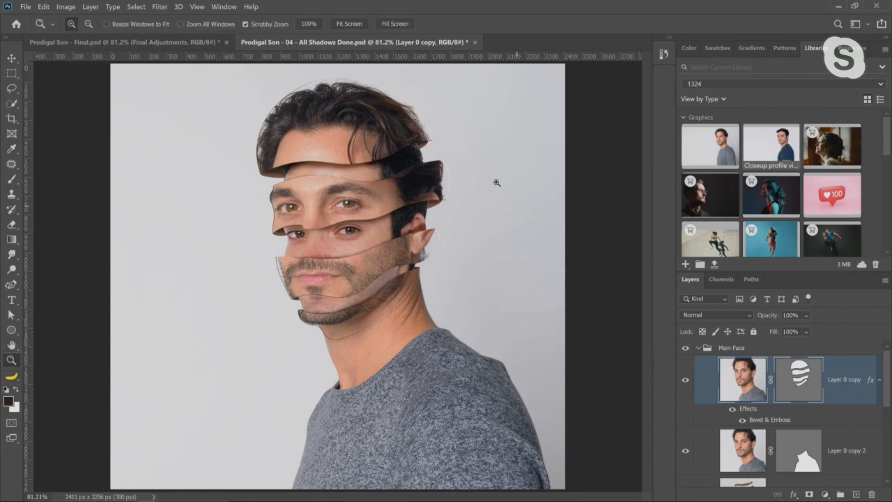
pyautogui.click(449, 172)
pyautogui.click(449, 172)
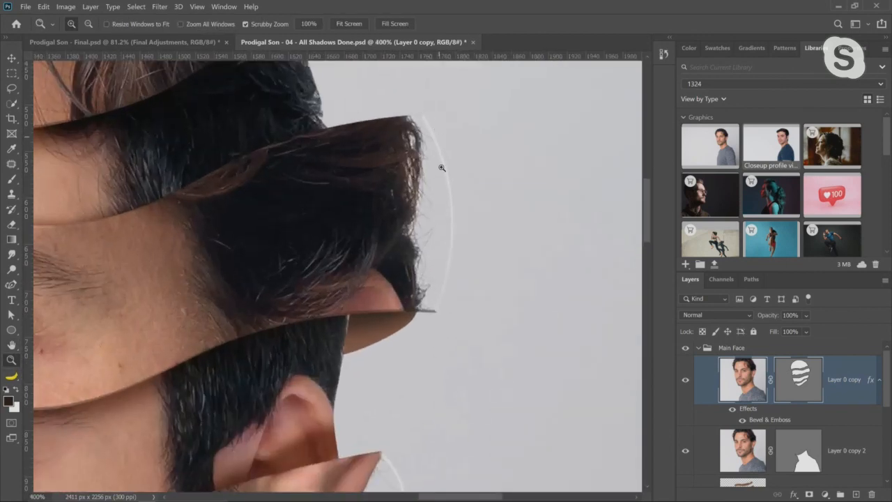
pyautogui.rightClick(442, 303)
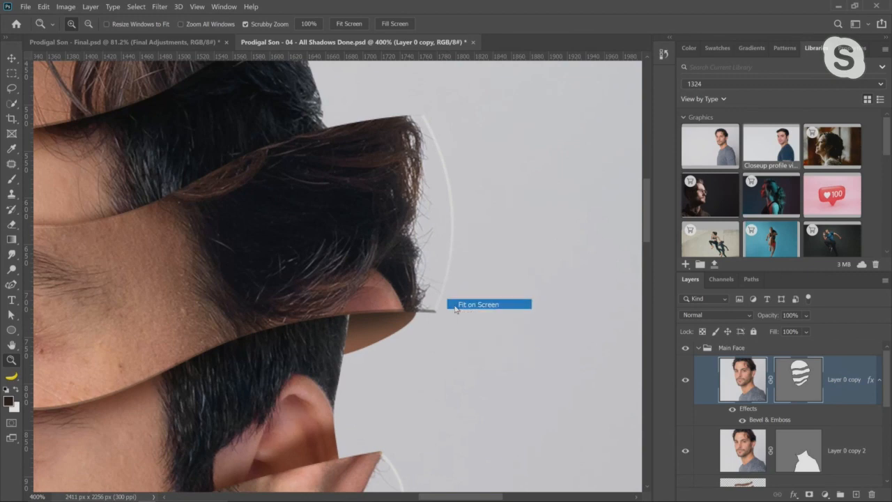
pyautogui.click(459, 303)
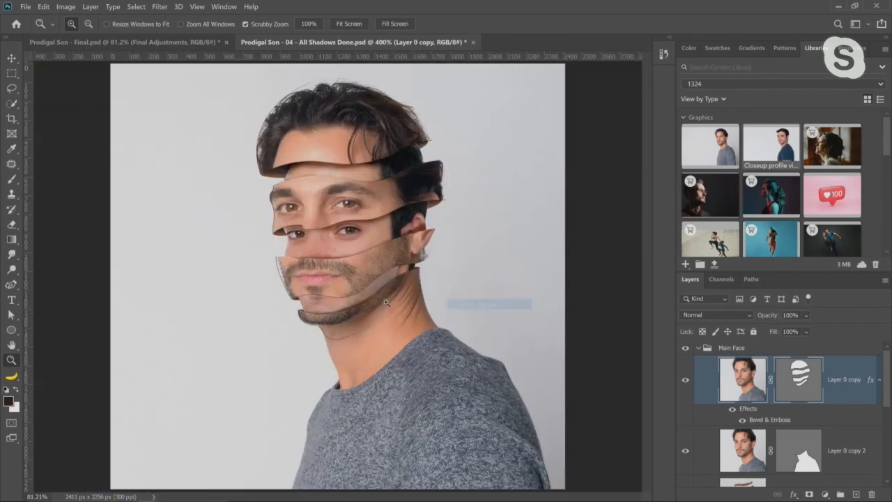
# Step: Convert the Bevel & Emboss effect of Layer 0 copy into separate highlight and shadow layers with Create Layers
pyautogui.click(269, 311)
pyautogui.click(879, 382)
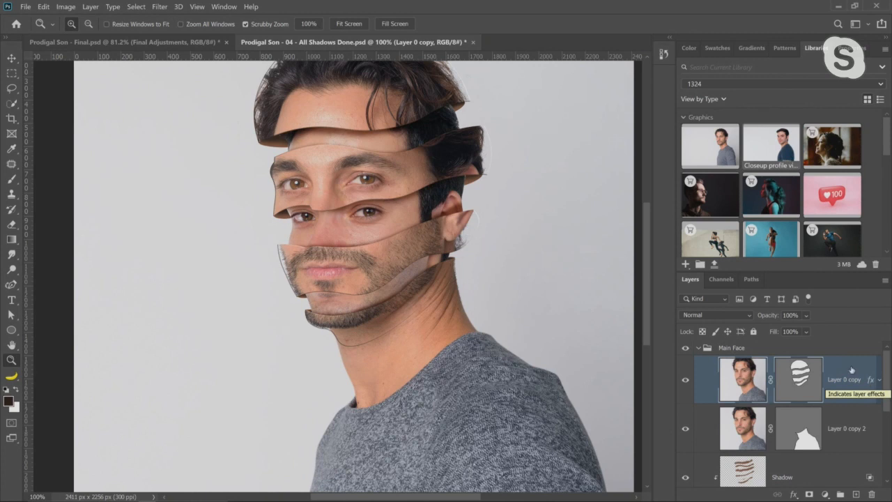
pyautogui.rightClick(869, 383)
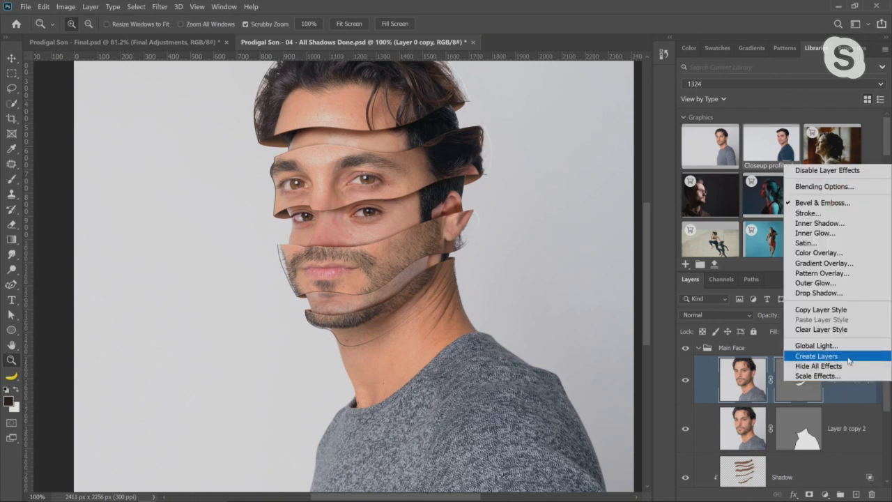
pyautogui.click(865, 398)
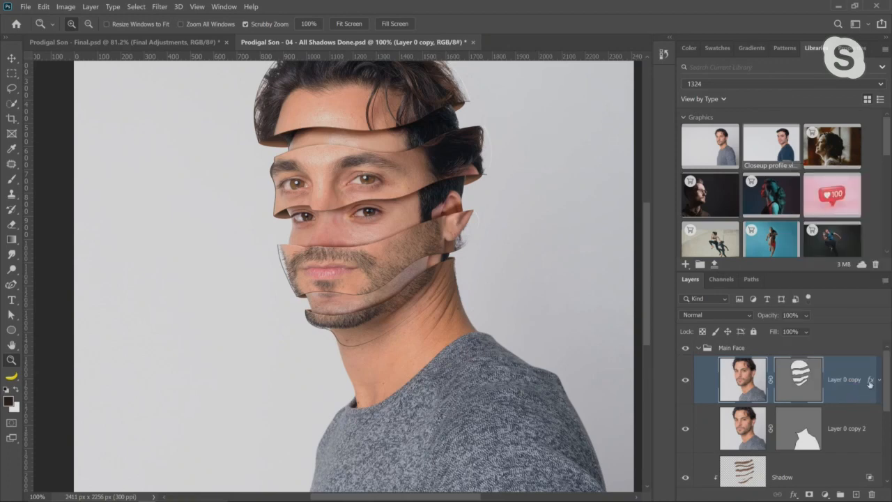
pyautogui.rightClick(869, 382)
pyautogui.click(843, 358)
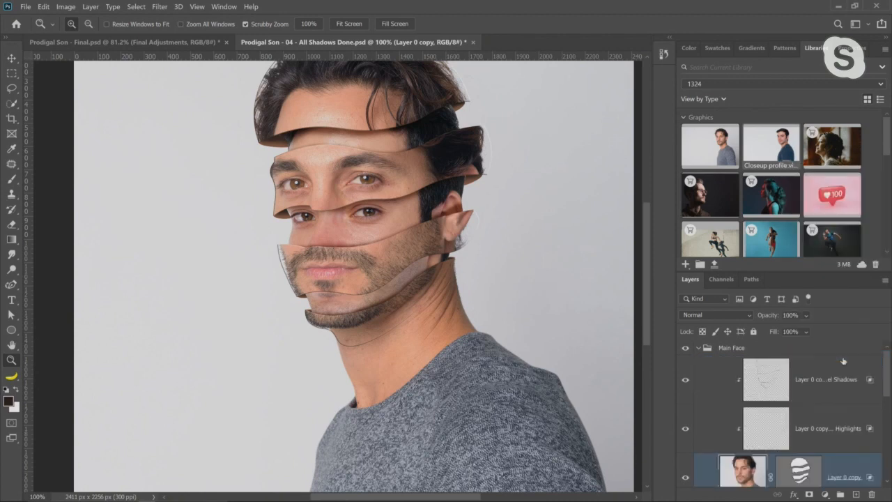
# Step: Compare the slice edges around the eyes with the Inner Bevel Shadows and Inner Bevel Highlights layers hidden and shown
pyautogui.scroll(-1, 826, 418)
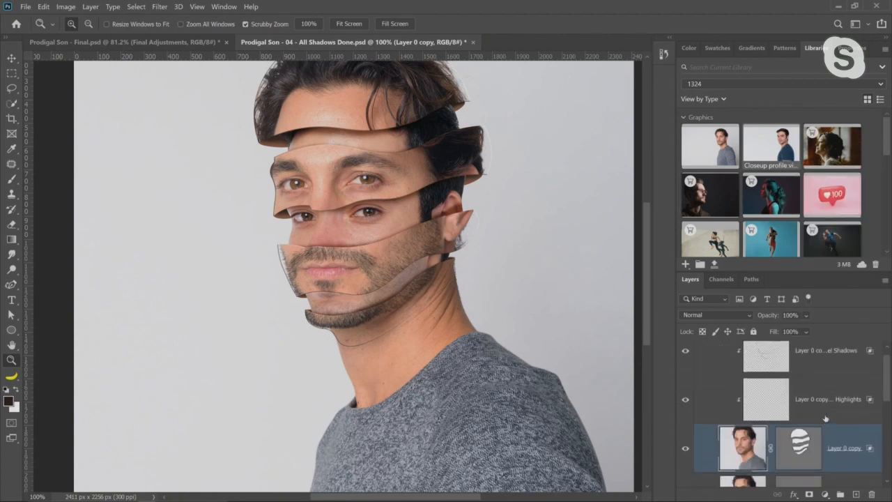
pyautogui.scroll(1, 826, 418)
pyautogui.click(685, 380)
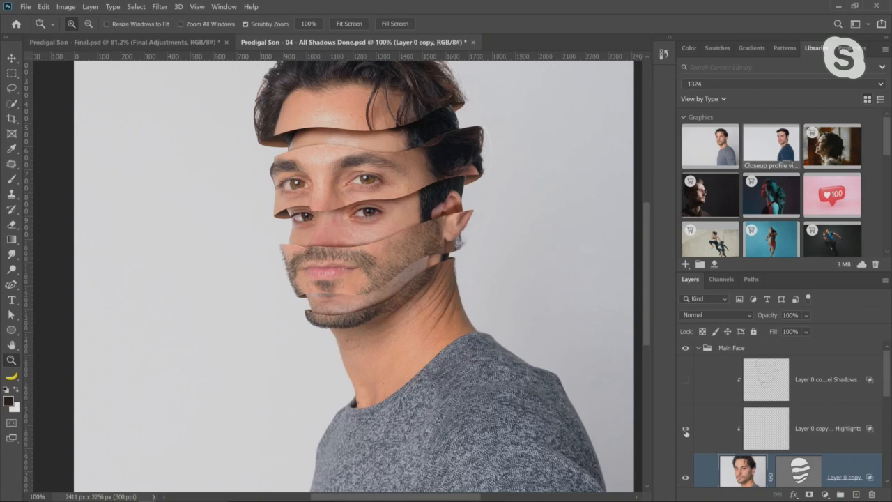
pyautogui.click(349, 146)
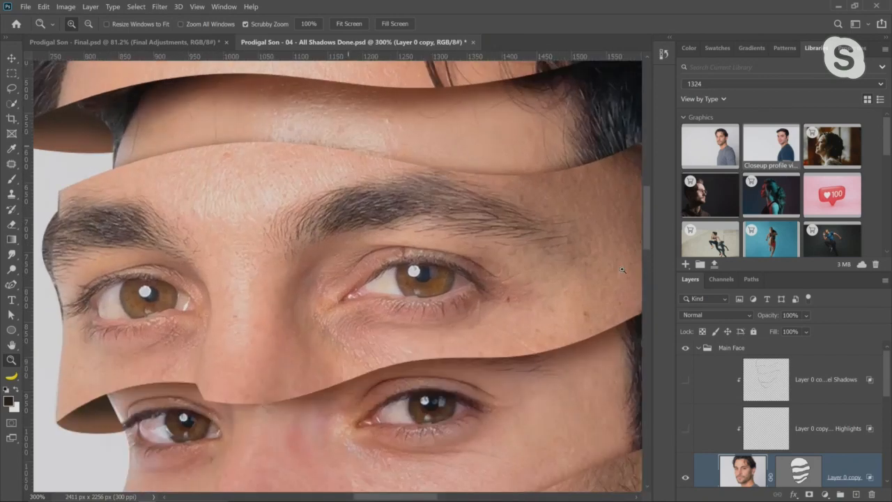
pyautogui.click(685, 428)
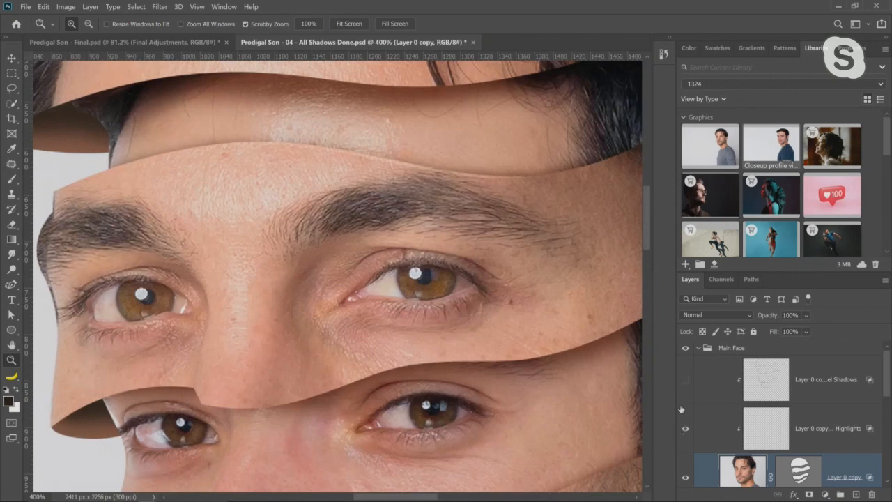
pyautogui.click(684, 379)
pyautogui.click(685, 380)
pyautogui.click(685, 379)
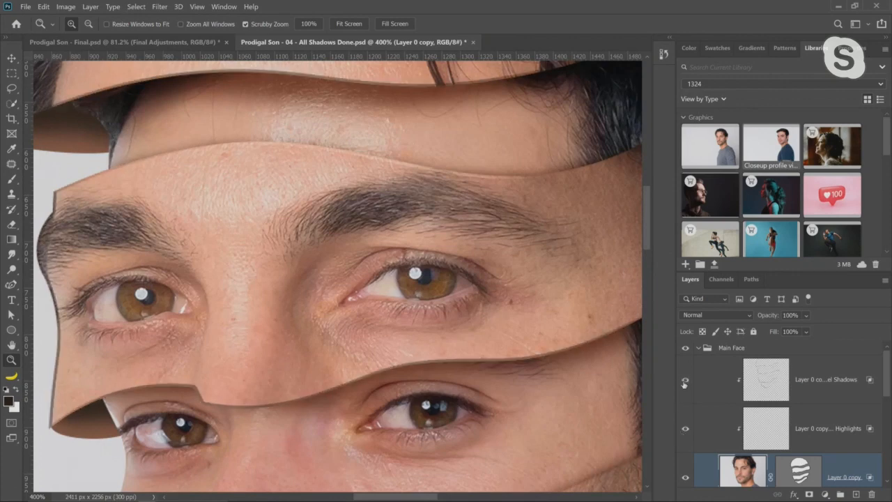
# Step: Add a layer mask to the Inner Bevel Highlights layer and another to the Inner Bevel Shadows layer
pyautogui.click(761, 436)
pyautogui.click(808, 494)
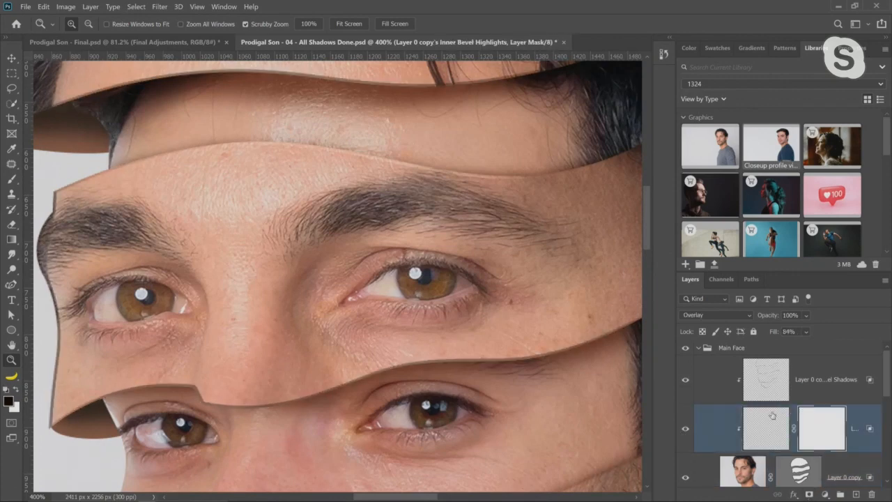
pyautogui.click(764, 384)
pyautogui.click(808, 494)
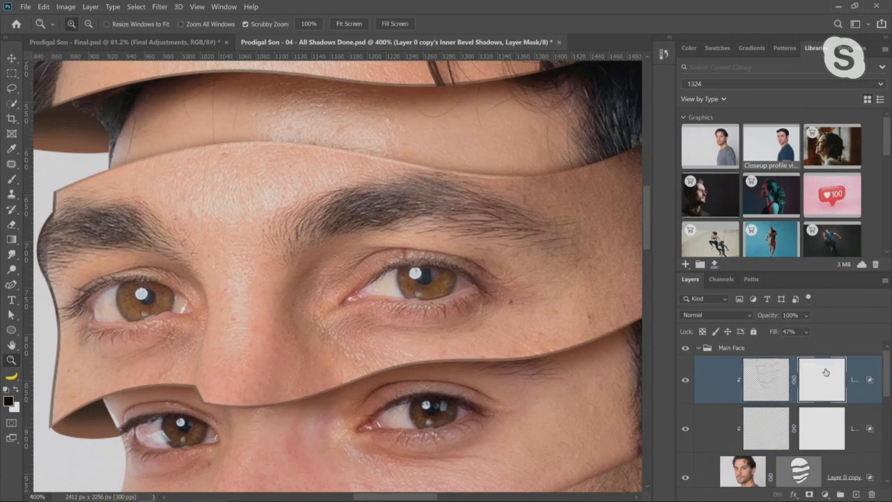
pyautogui.click(684, 428)
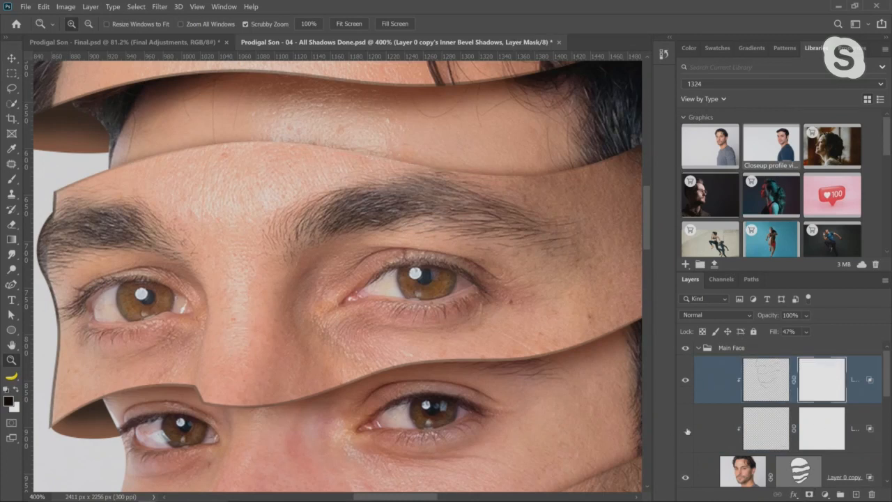
pyautogui.click(685, 429)
# Step: Paint black with a 200 px brush on the Inner Bevel Highlights mask along the outer edge of the hair and behind the ear
pyautogui.doubleClick(11, 360)
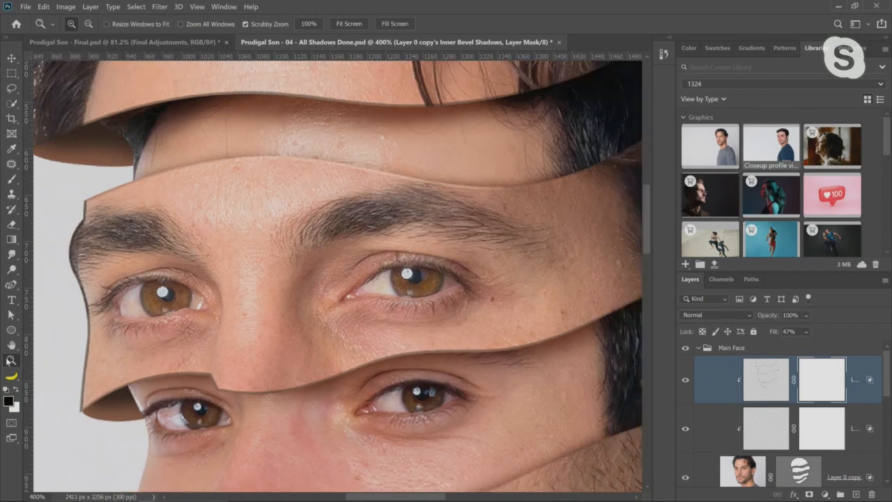
pyautogui.click(769, 437)
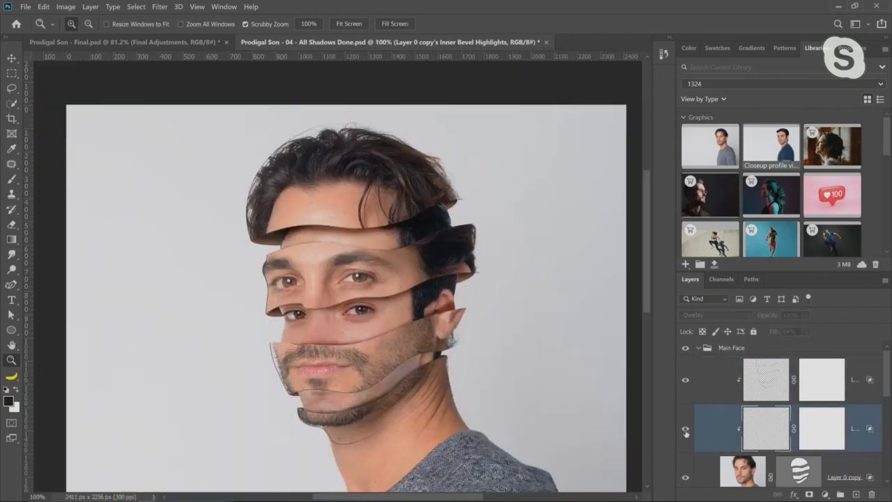
pyautogui.click(821, 428)
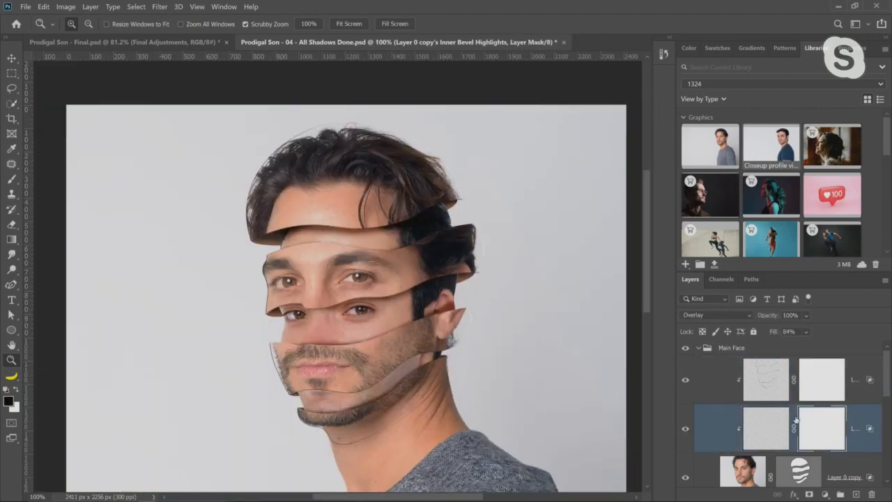
pyautogui.click(11, 178)
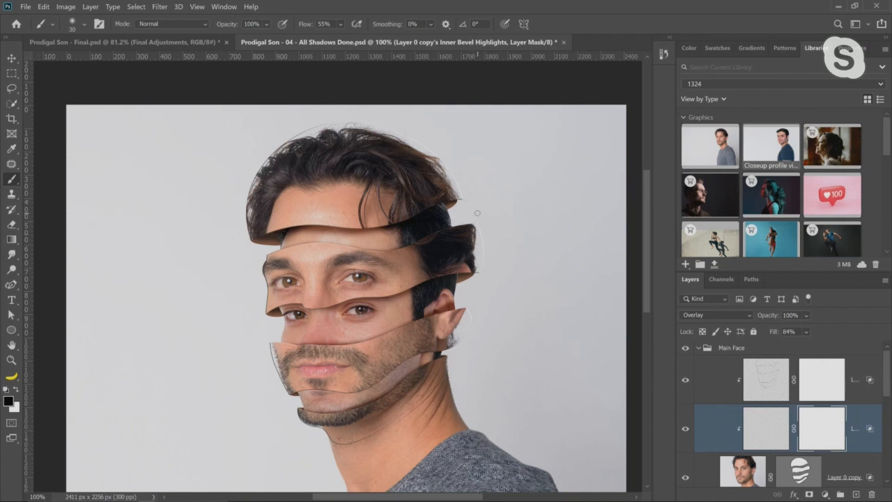
pyautogui.press(']')
pyautogui.press(']')
pyautogui.press(']')
pyautogui.press(']')
pyautogui.press(']')
pyautogui.press(']')
pyautogui.press(']')
pyautogui.press(']')
pyautogui.press(']')
pyautogui.press(']')
pyautogui.press(']')
pyautogui.press(']')
pyautogui.press(']')
pyautogui.moveTo(480, 208)
pyautogui.mouseDown()
pyautogui.moveTo(453, 168)
pyautogui.moveTo(408, 137)
pyautogui.moveTo(357, 119)
pyautogui.moveTo(308, 124)
pyautogui.moveTo(271, 148)
pyautogui.mouseUp()
pyautogui.moveTo(489, 292)
pyautogui.mouseDown()
pyautogui.moveTo(471, 308)
pyautogui.moveTo(464, 358)
pyautogui.moveTo(493, 353)
pyautogui.mouseUp()
pyautogui.moveTo(319, 129)
pyautogui.mouseDown()
pyautogui.moveTo(257, 143)
pyautogui.moveTo(232, 189)
pyautogui.mouseUp()
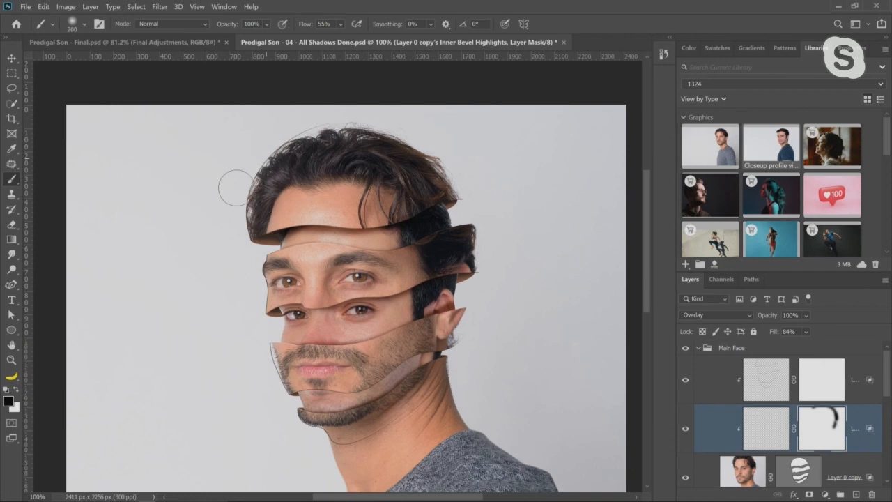
# Step: Mask out the Inner Bevel Shadows along the face's front outline and the jaw, and compare with the layer hidden and shown
pyautogui.click(821, 394)
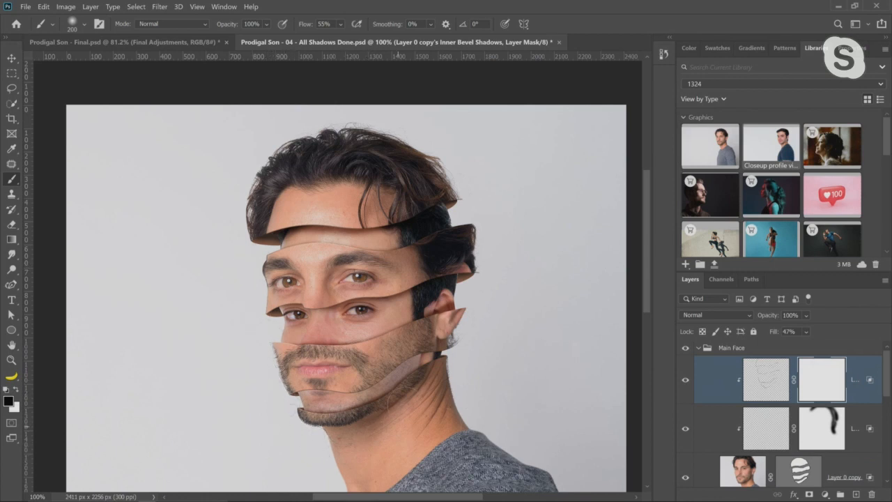
pyautogui.press('z')
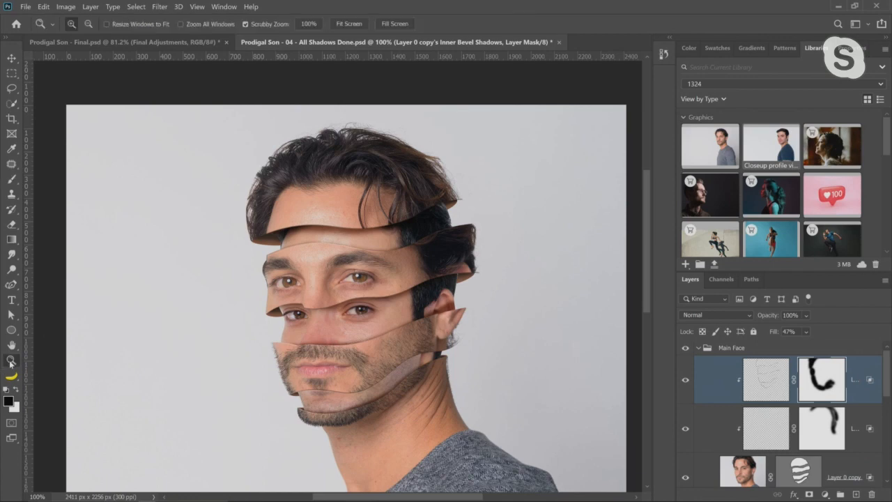
pyautogui.click(275, 345)
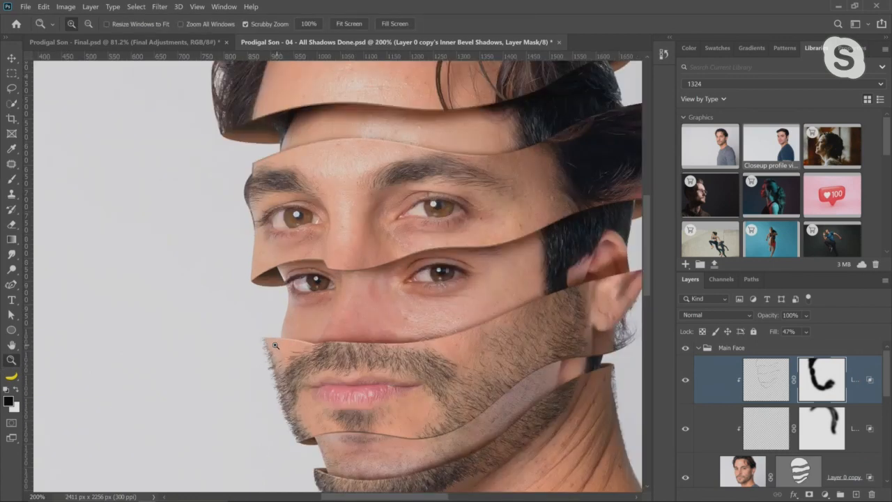
pyautogui.click(685, 380)
pyautogui.click(685, 380)
pyautogui.click(684, 380)
pyautogui.click(685, 379)
# Step: Lock the transparent pixels of the Inner Bevel Shadows layer and ready the Dodge tool at 100% exposure, followed by the Burn tool
pyautogui.click(765, 380)
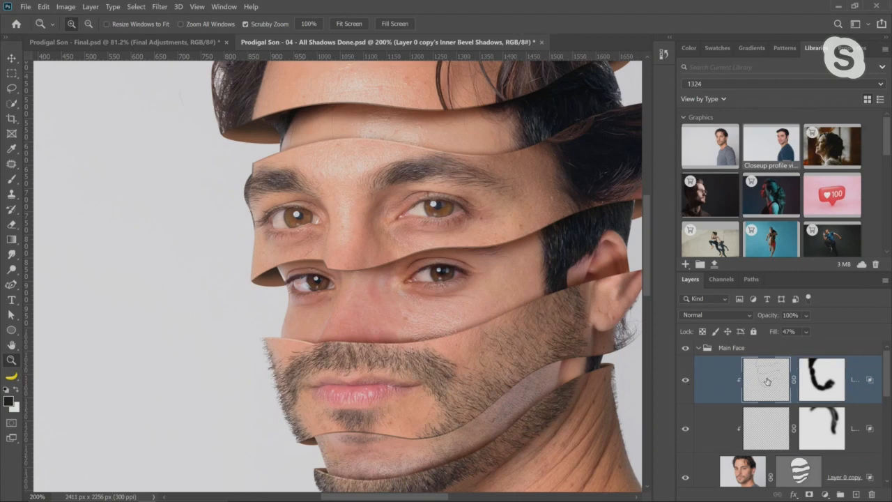
pyautogui.click(701, 332)
pyautogui.click(11, 271)
pyautogui.click(65, 271)
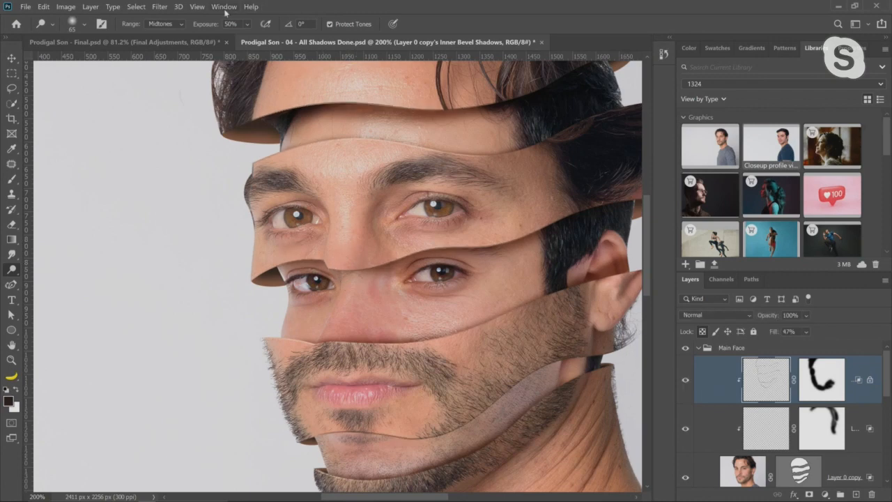
pyautogui.moveTo(199, 27); pyautogui.dragTo(249, 26)
pyautogui.rightClick(11, 269)
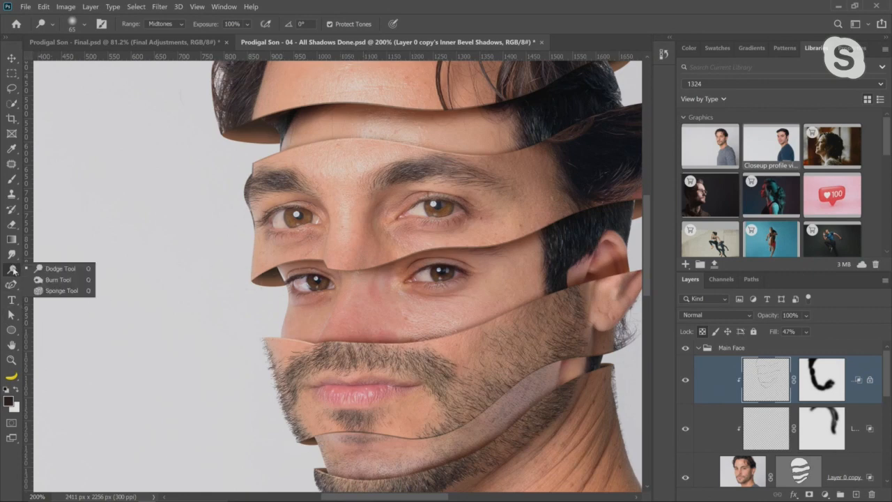
pyautogui.click(43, 280)
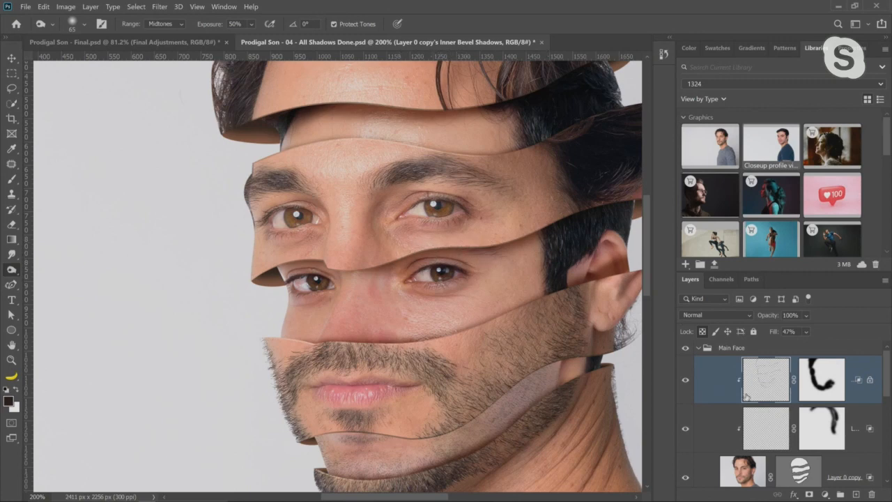
# Step: Activate the Brush tool and set its foreground colour to near-black 110b08, followed by a lighter muted brown
pyautogui.click(11, 179)
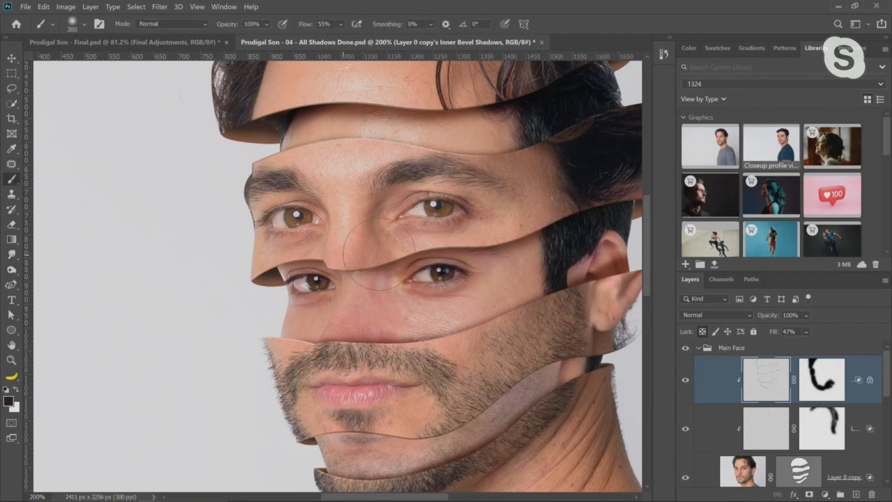
pyautogui.click(9, 403)
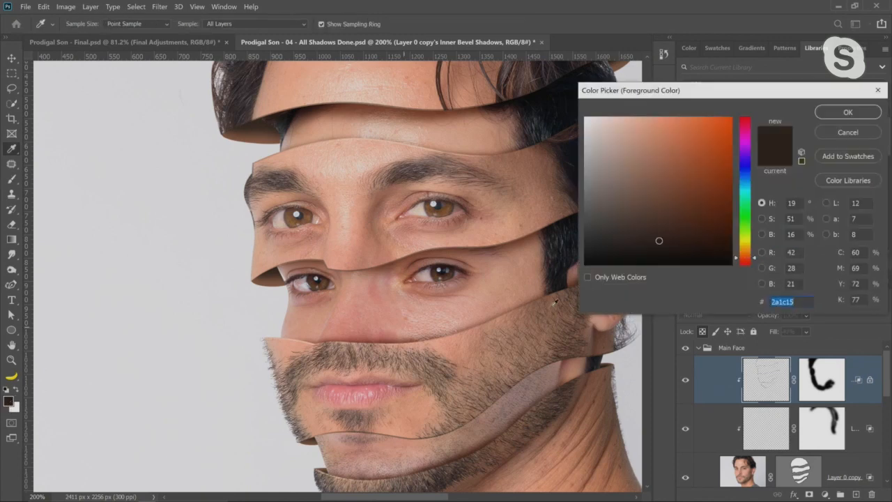
pyautogui.click(662, 255)
pyautogui.click(860, 114)
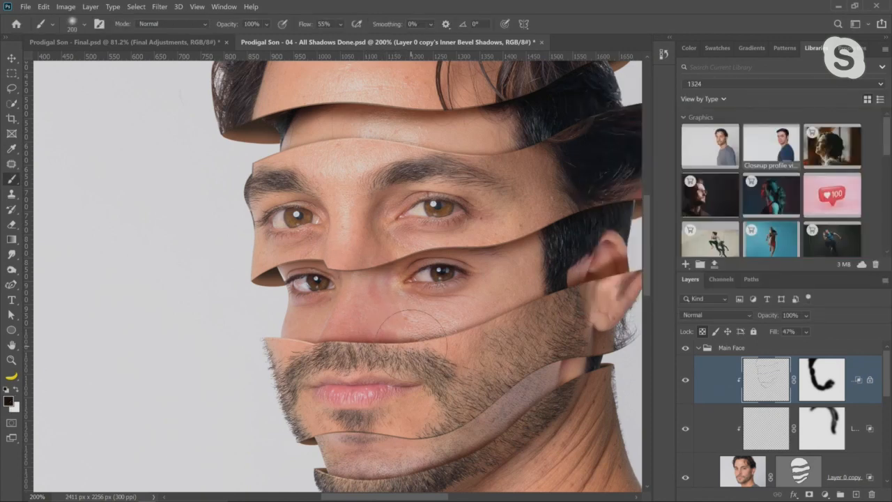
pyautogui.click(9, 402)
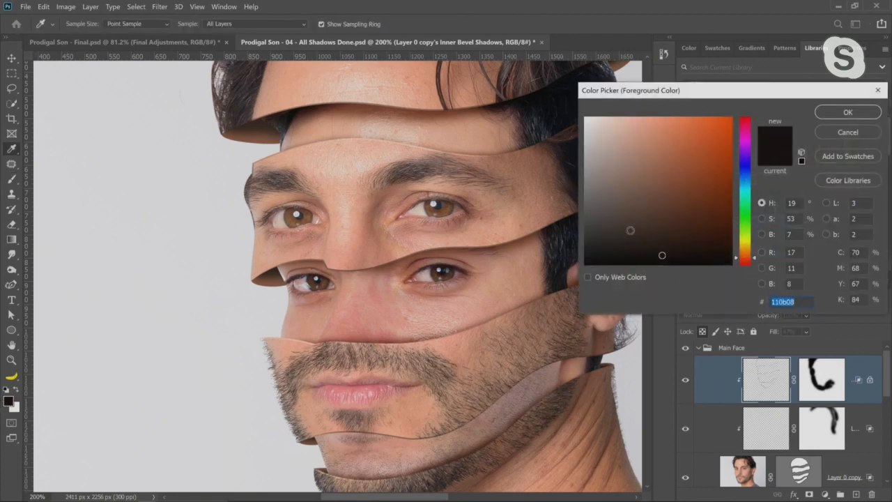
pyautogui.moveTo(655, 222); pyautogui.dragTo(631, 171)
pyautogui.click(846, 113)
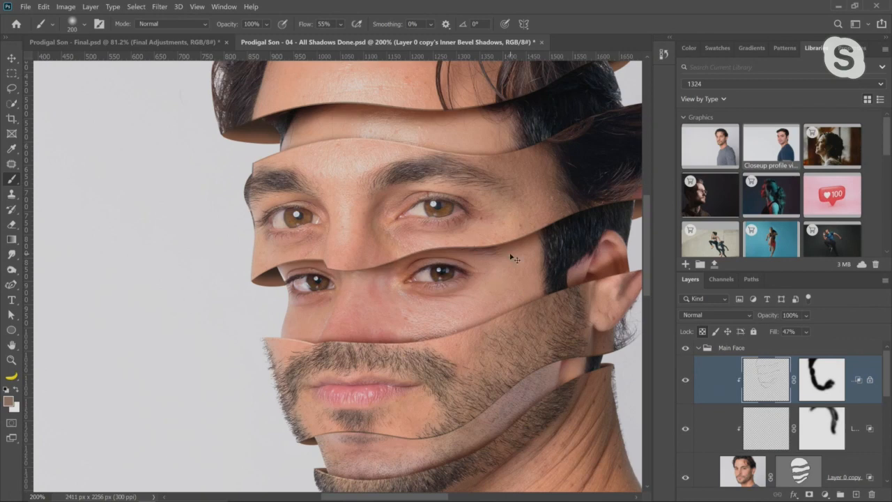
# Step: Open Prodigal Son - 02 - Behind Face Done and inspect the sliced face up close and as a whole
pyautogui.doubleClick(11, 360)
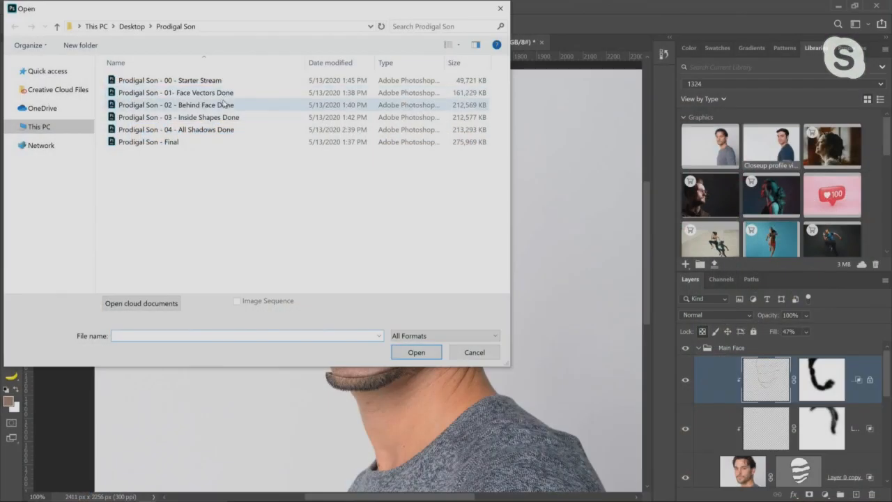
pyautogui.doubleClick(226, 106)
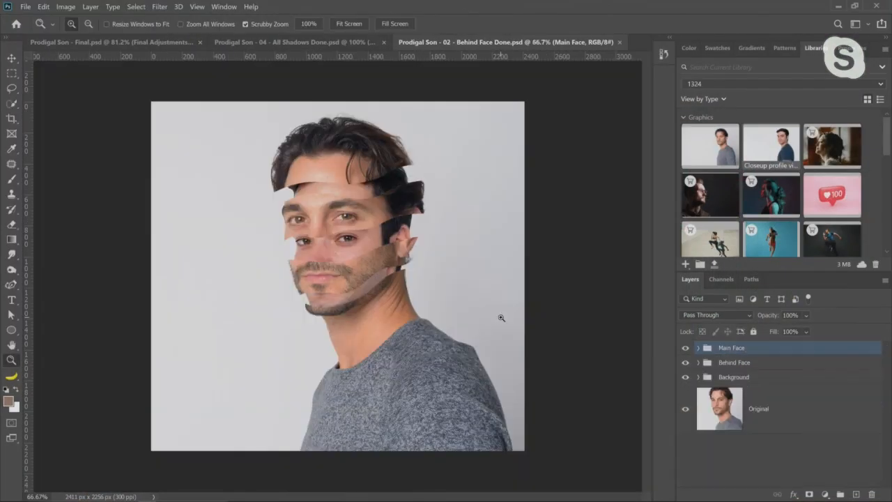
pyautogui.click(395, 221)
pyautogui.click(370, 240)
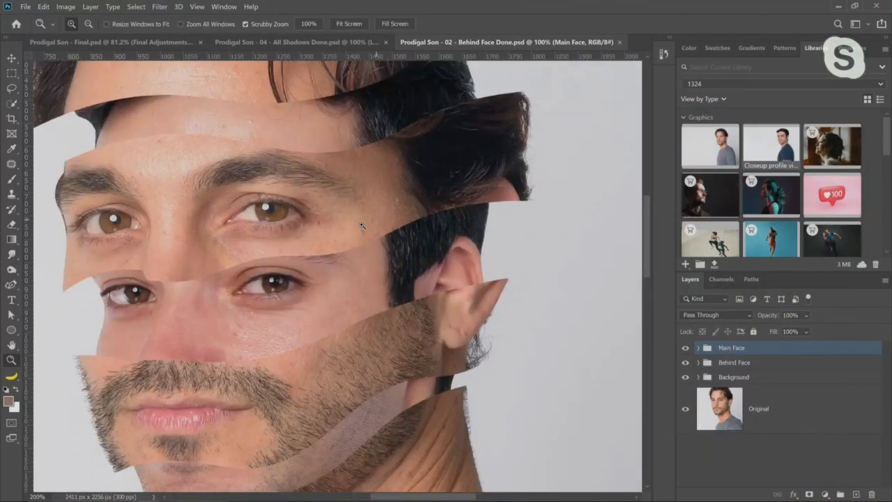
pyautogui.click(338, 263)
pyautogui.rightClick(337, 263)
pyautogui.click(354, 269)
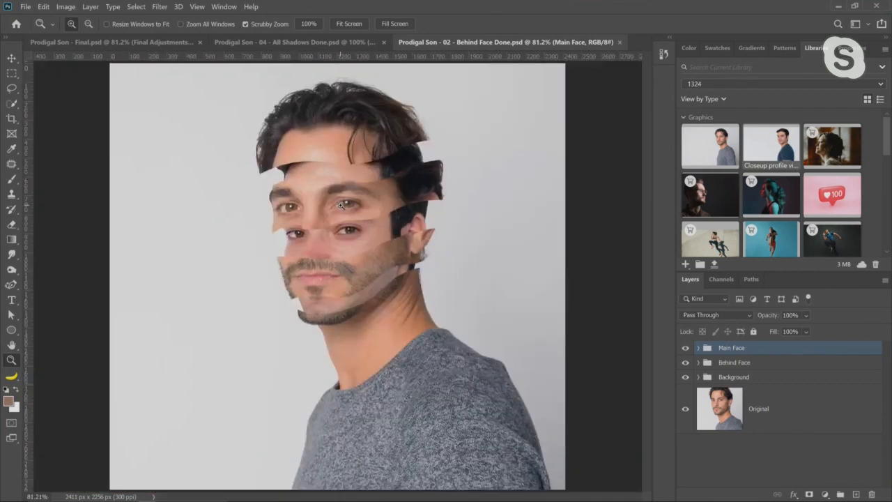
# Step: Toggle the visibility of the Main Face group and expand it to show its Head and Body layers
pyautogui.doubleClick(340, 205)
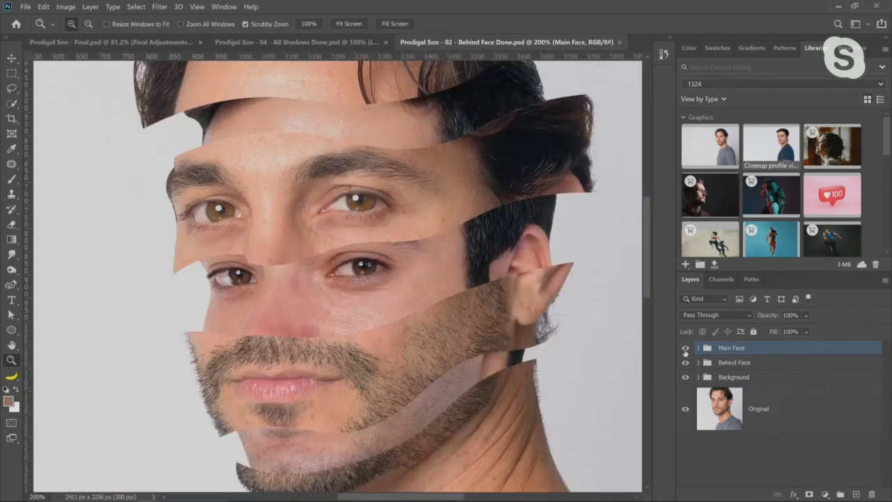
pyautogui.doubleClick(685, 348)
pyautogui.click(698, 347)
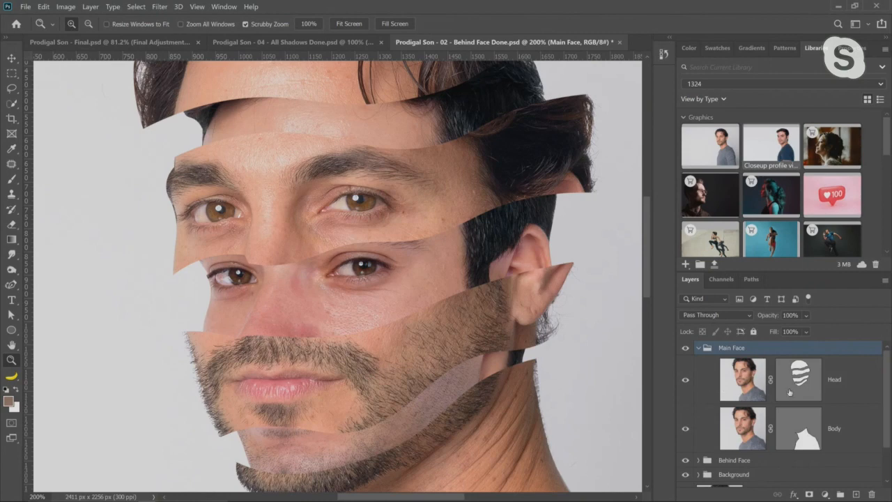
# Step: Target the Head layer's vector mask and reshape the upper edge of the eye slice with the Curvature Pen
pyautogui.click(798, 387)
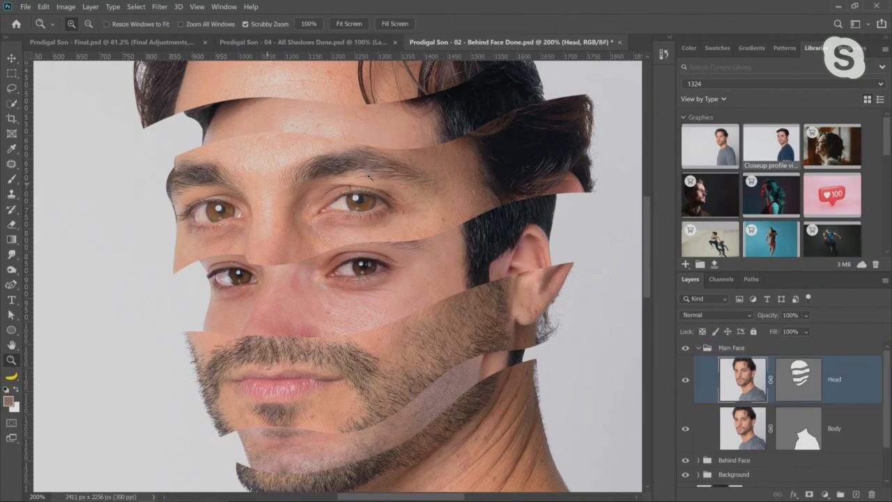
pyautogui.click(813, 383)
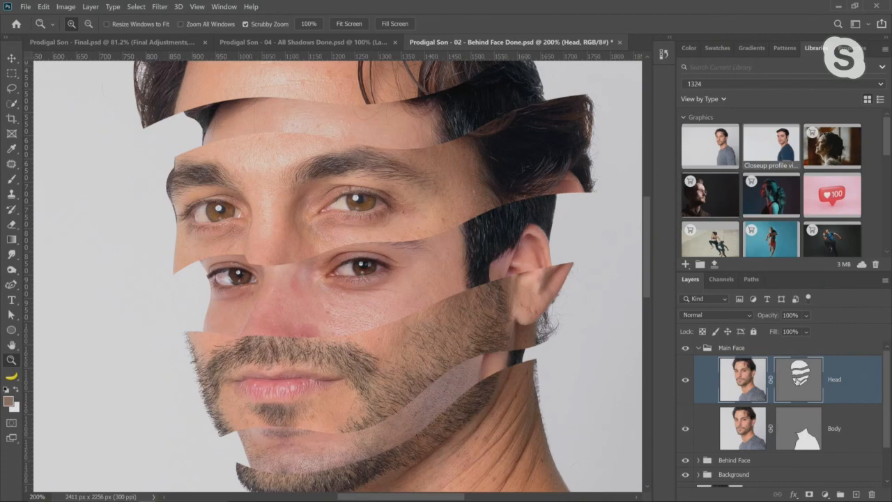
pyautogui.click(11, 284)
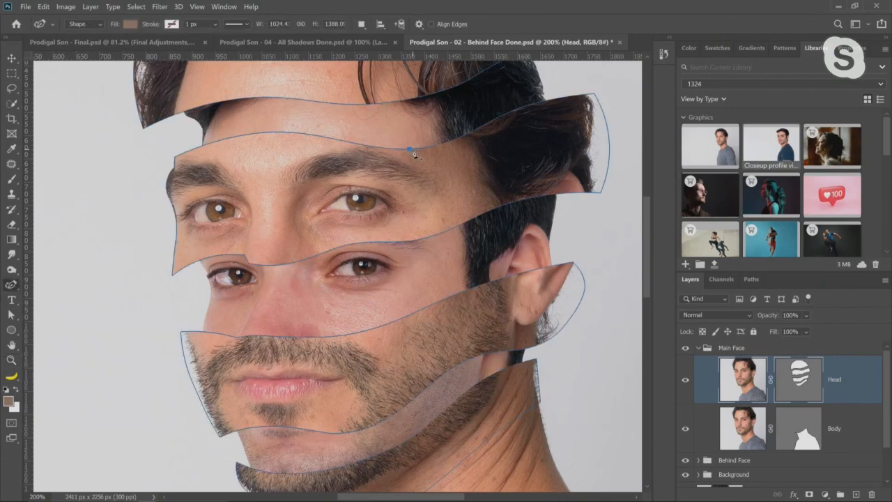
pyautogui.moveTo(13, 285); pyautogui.dragTo(69, 307)
pyautogui.moveTo(431, 148)
pyautogui.mouseDown()
pyautogui.moveTo(443, 135)
pyautogui.moveTo(444, 143)
pyautogui.mouseUp()
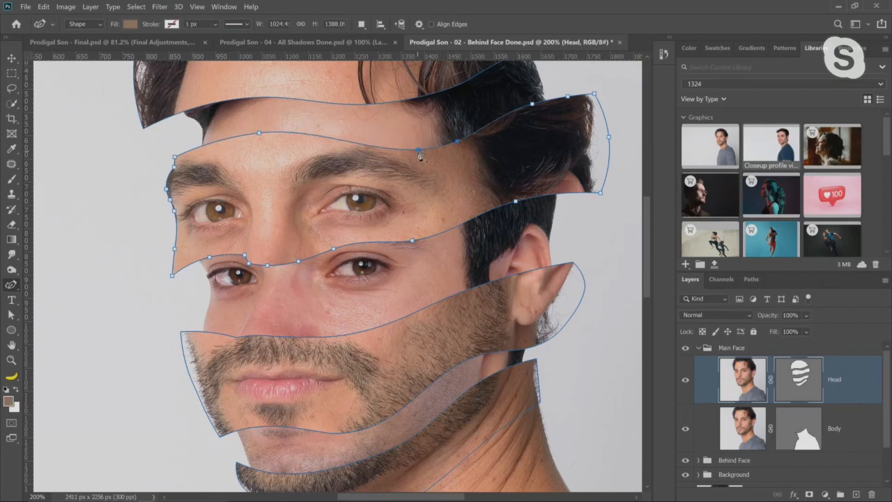
pyautogui.moveTo(336, 142); pyautogui.dragTo(337, 129)
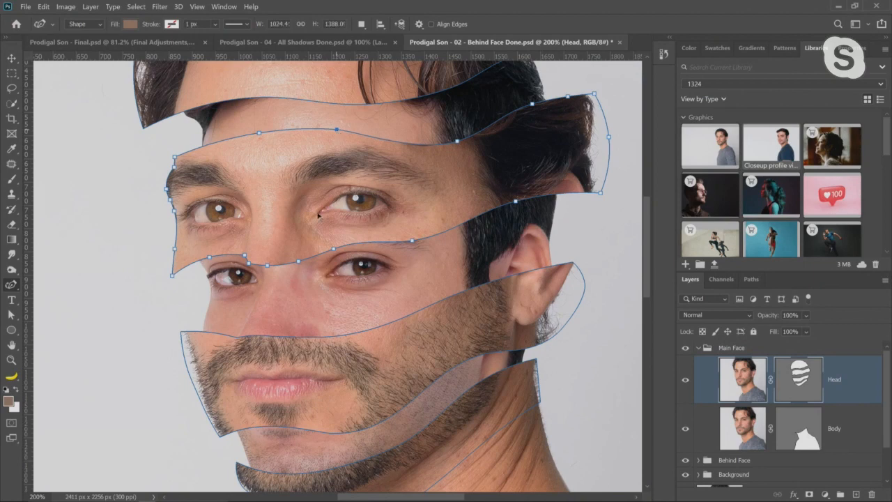
# Step: Reshape the eye slice's lower edge, smooth its upper edge, and adjust the top head slice's lower edge on the vector mask
pyautogui.moveTo(332, 251); pyautogui.dragTo(319, 245)
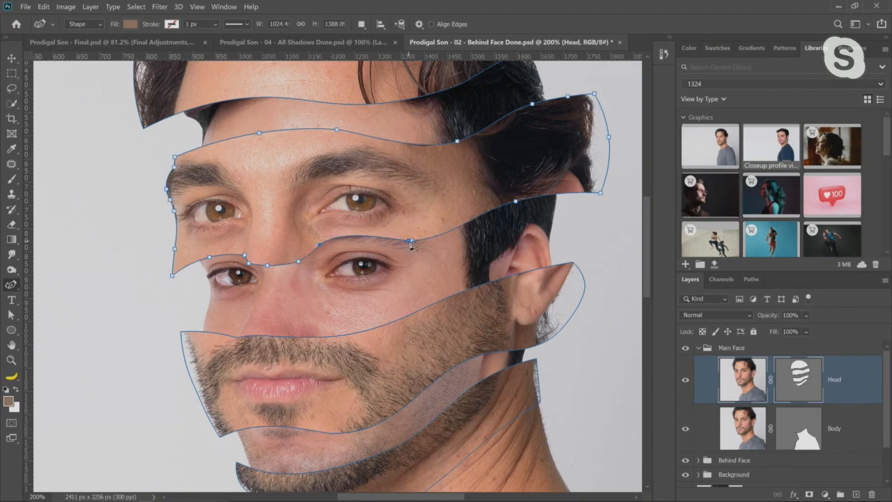
pyautogui.moveTo(413, 241); pyautogui.dragTo(417, 231)
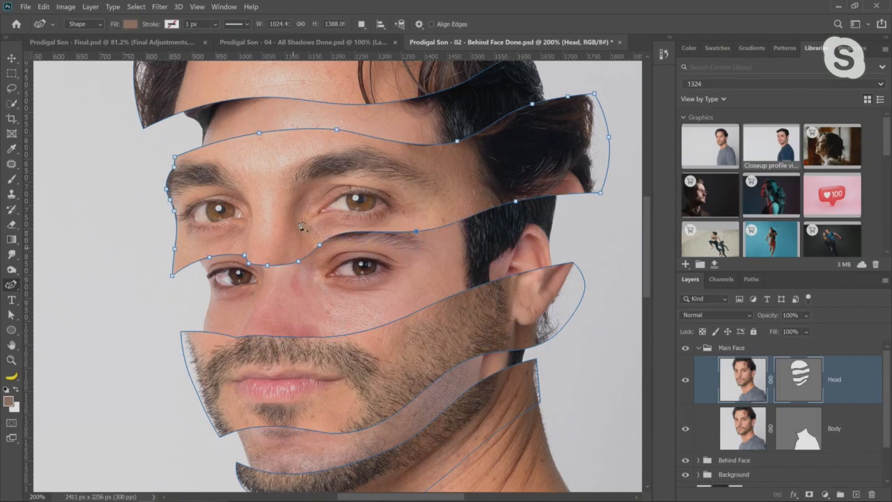
pyautogui.moveTo(258, 132); pyautogui.dragTo(258, 130)
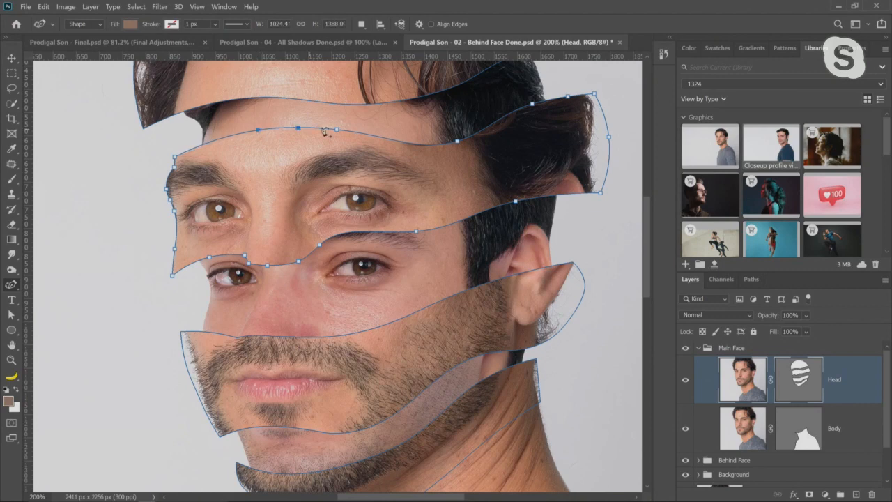
pyautogui.moveTo(293, 98)
pyautogui.mouseDown()
pyautogui.moveTo(275, 105)
pyautogui.moveTo(297, 104)
pyautogui.mouseUp()
pyautogui.click(254, 107)
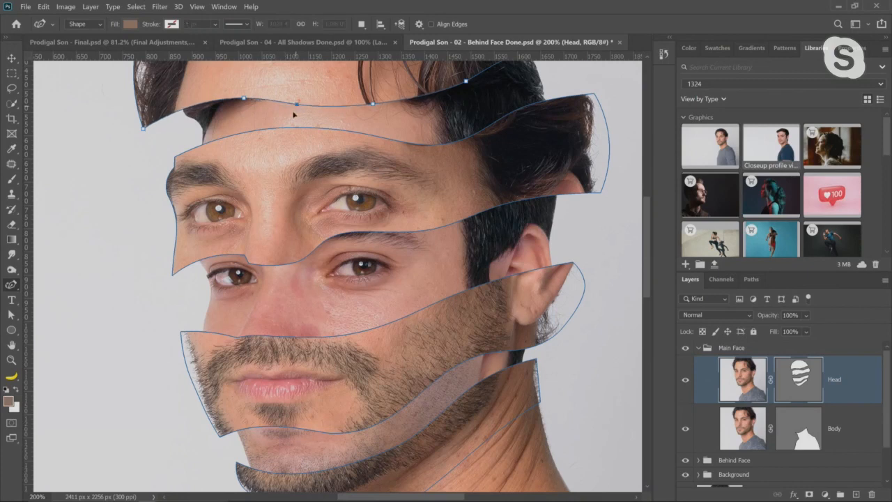
# Step: Close Prodigal Son - 02 - Behind Face Done without saving the changes
pyautogui.click(619, 43)
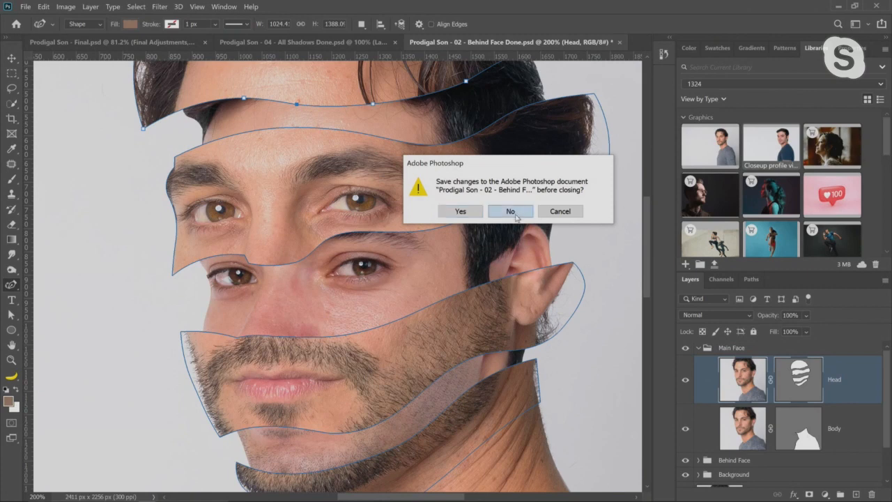
pyautogui.press('Escape')
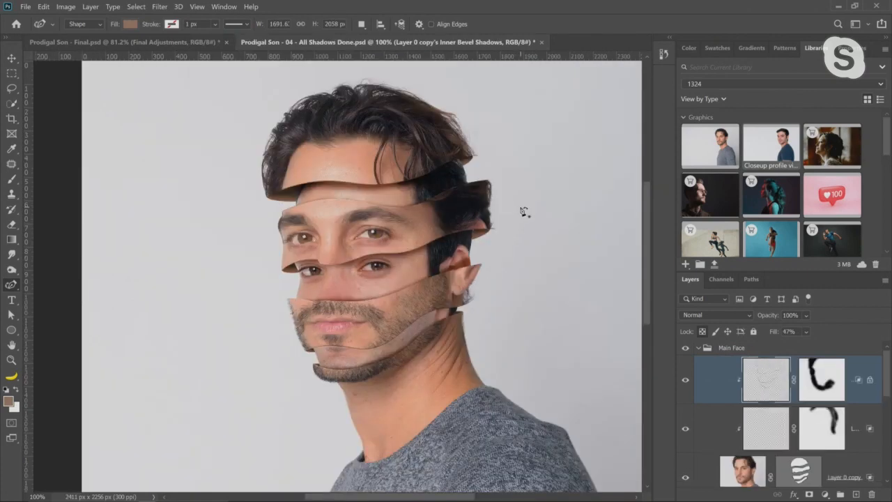
# Step: Try to reshape the eye slice's upper edge on Layer 0 copy's vector mask with the Curvature Pen and undo the change
pyautogui.click(798, 481)
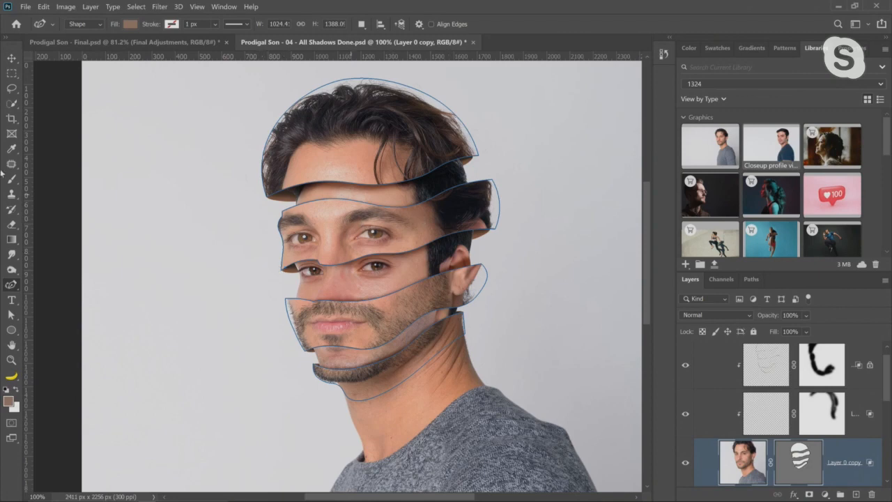
pyautogui.click(11, 361)
pyautogui.click(399, 198)
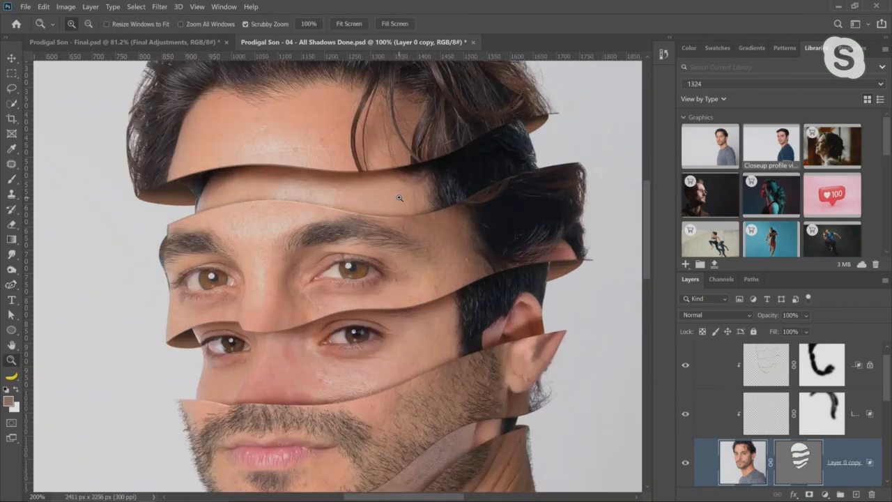
pyautogui.click(399, 197)
pyautogui.click(11, 284)
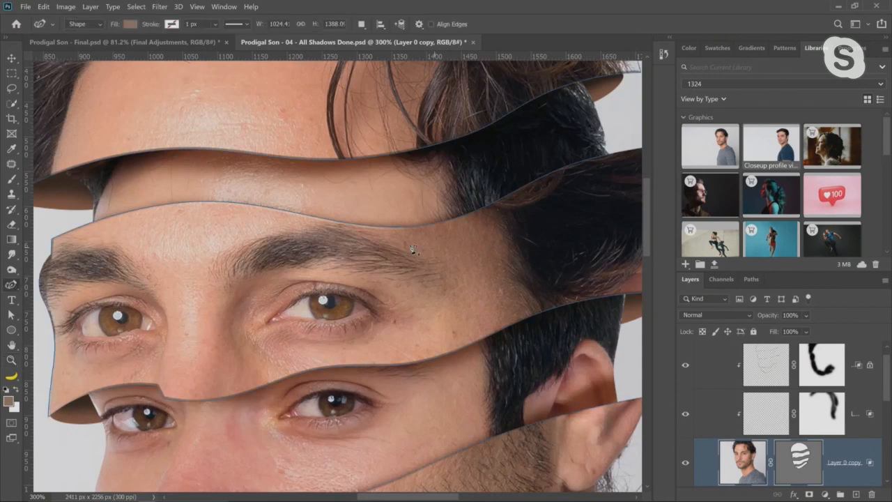
pyautogui.click(421, 228)
pyautogui.moveTo(450, 221); pyautogui.dragTo(323, 218)
pyautogui.hotkey('ctrl', 'z')
# Step: Collapse the Main Face group and add a Curves adjustment layer above it
pyautogui.click(11, 72)
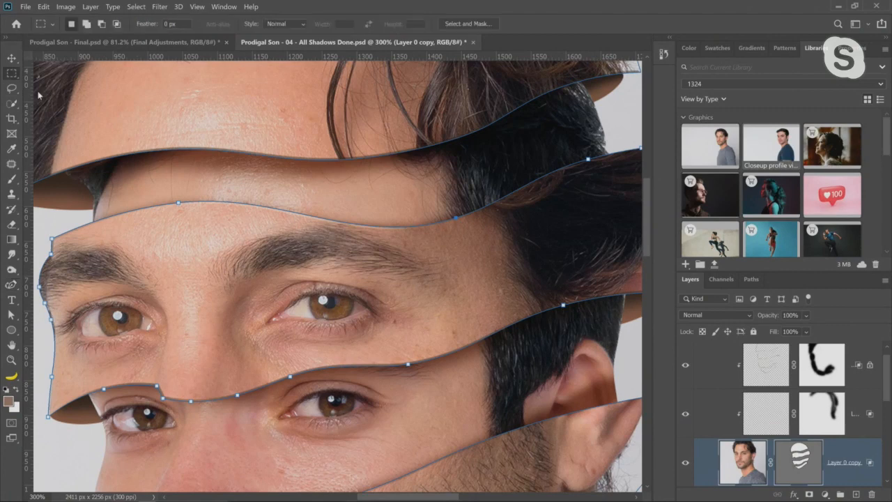
pyautogui.click(11, 359)
pyautogui.doubleClick(11, 359)
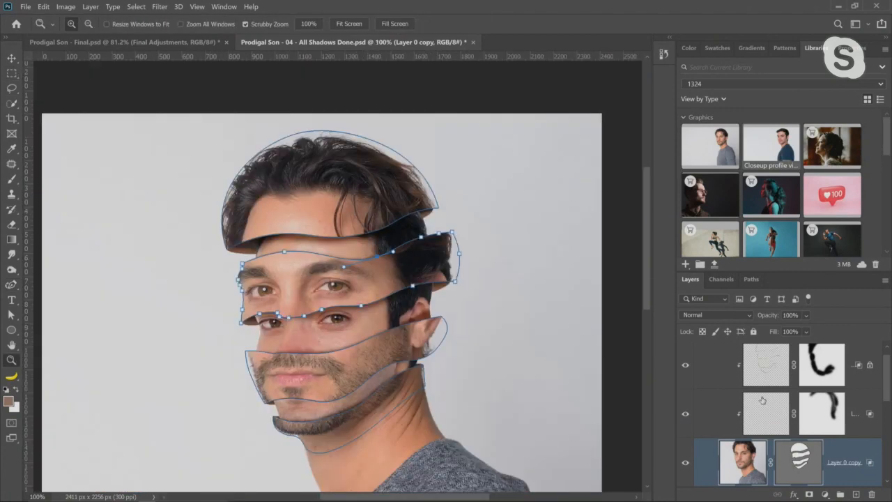
pyautogui.scroll(3, 760, 397)
pyautogui.click(738, 348)
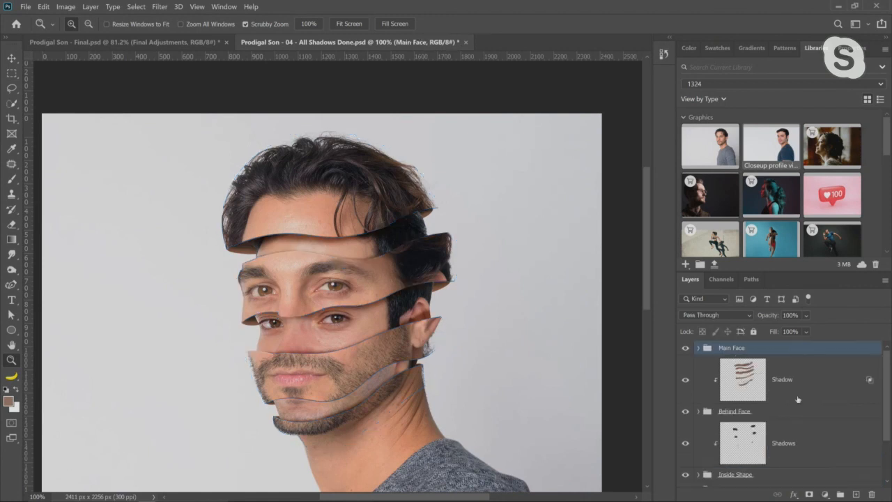
pyautogui.scroll(-1, 751, 403)
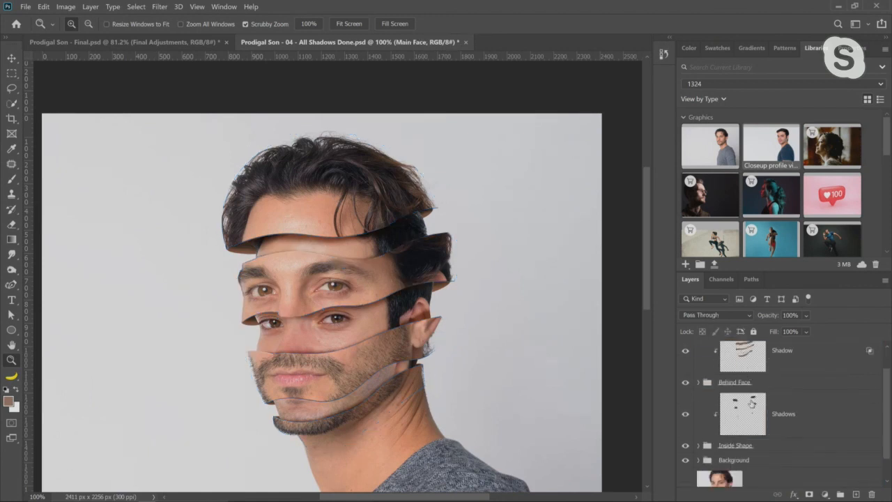
pyautogui.scroll(1, 751, 399)
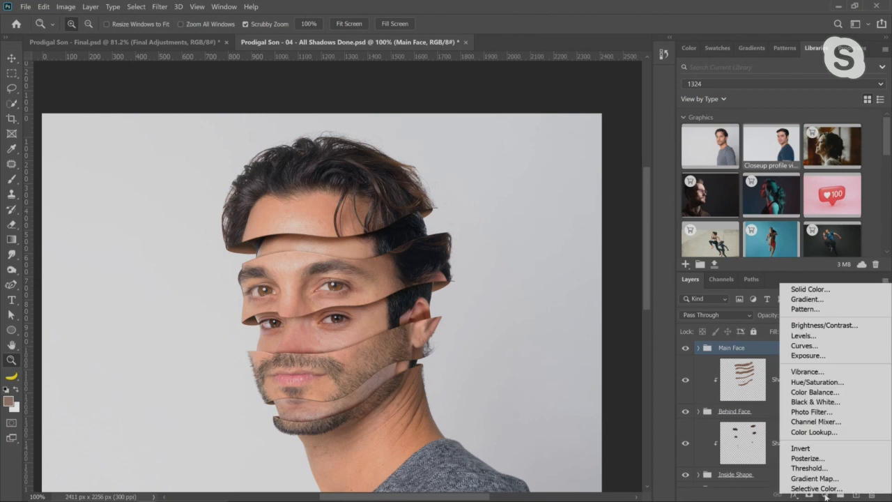
pyautogui.click(824, 494)
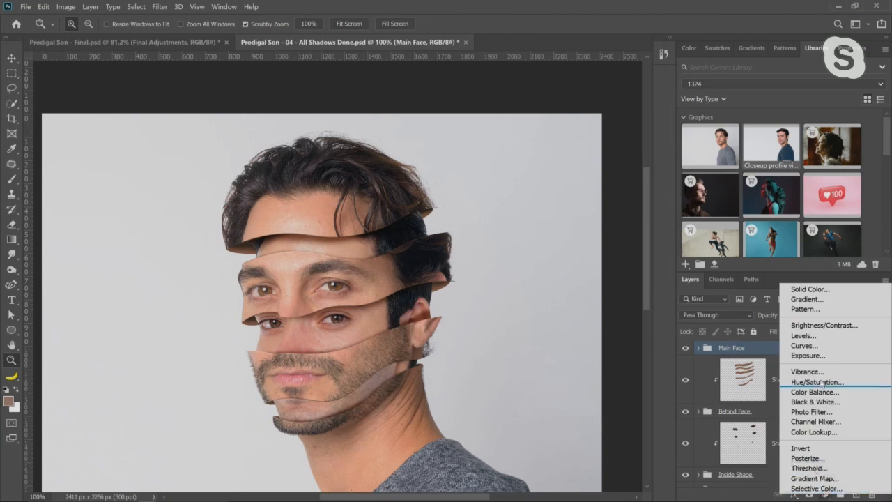
pyautogui.click(814, 346)
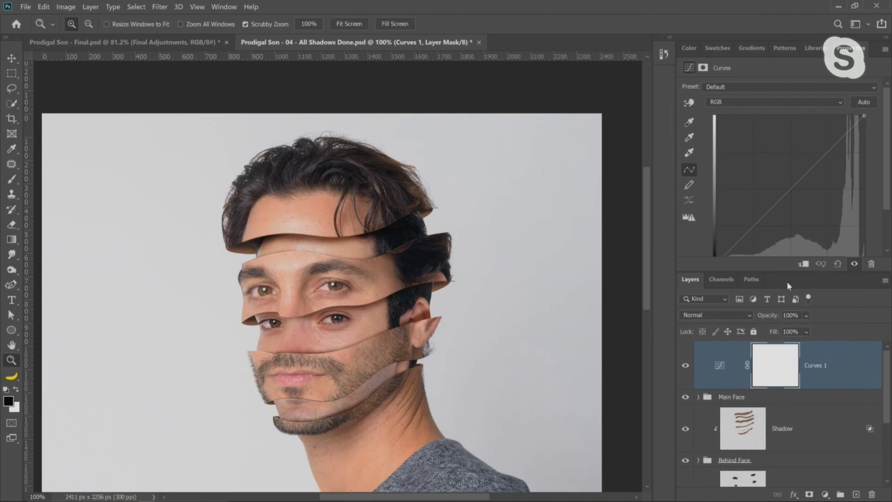
# Step: Keep Curves 1 in Normal mode and bend its RGB curve into an extreme wave with raised shadows and crushed brighter tones
pyautogui.click(728, 314)
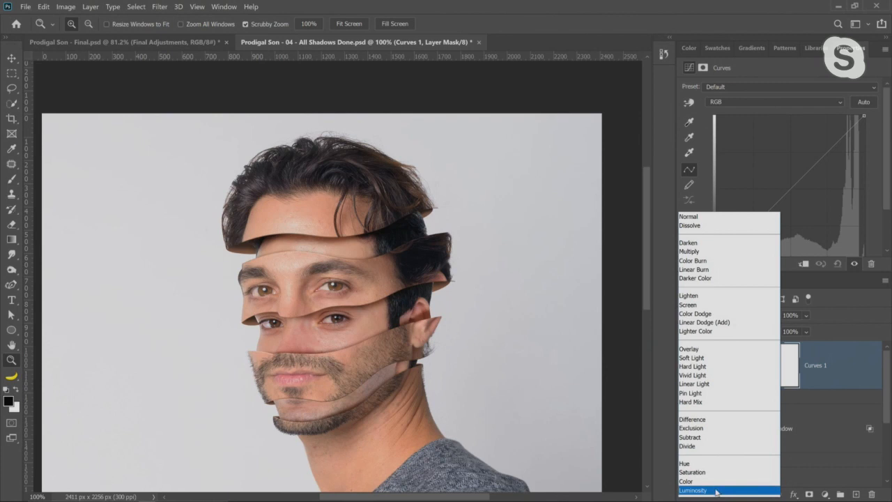
pyautogui.click(697, 216)
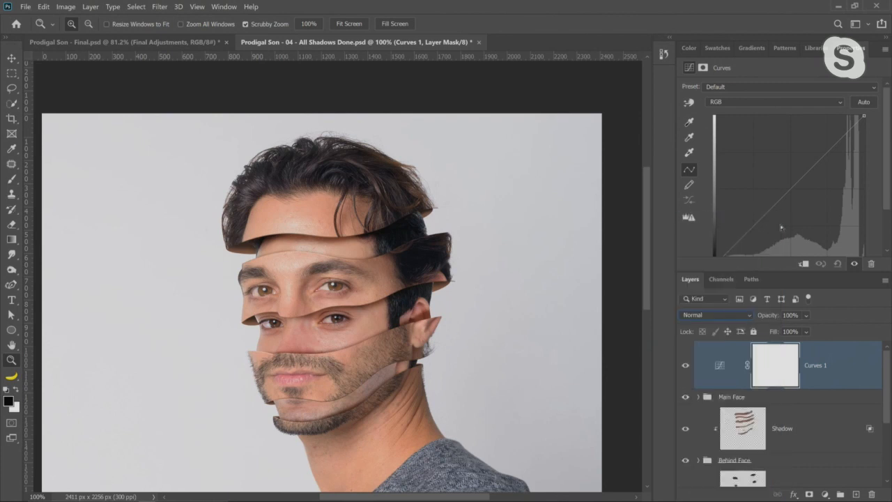
pyautogui.moveTo(753, 227); pyautogui.dragTo(742, 193)
pyautogui.click(786, 133)
pyautogui.moveTo(785, 133); pyautogui.dragTo(799, 245)
pyautogui.moveTo(744, 161); pyautogui.dragTo(742, 140)
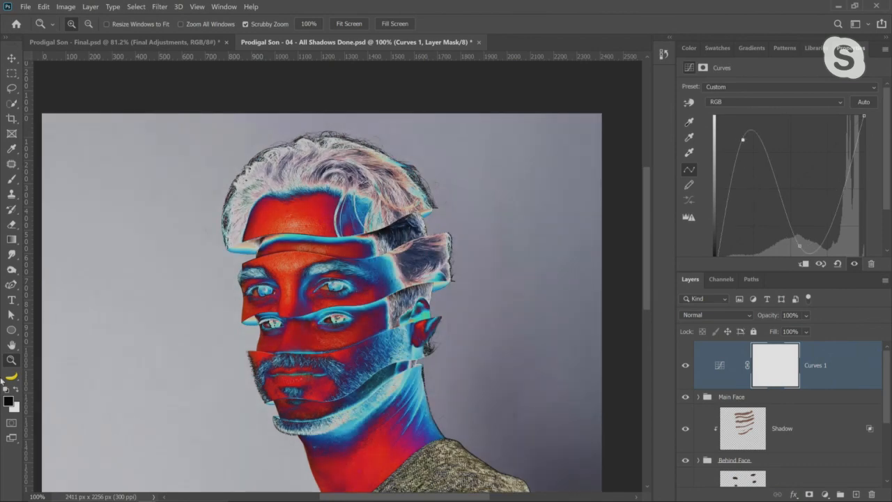
pyautogui.click(307, 270)
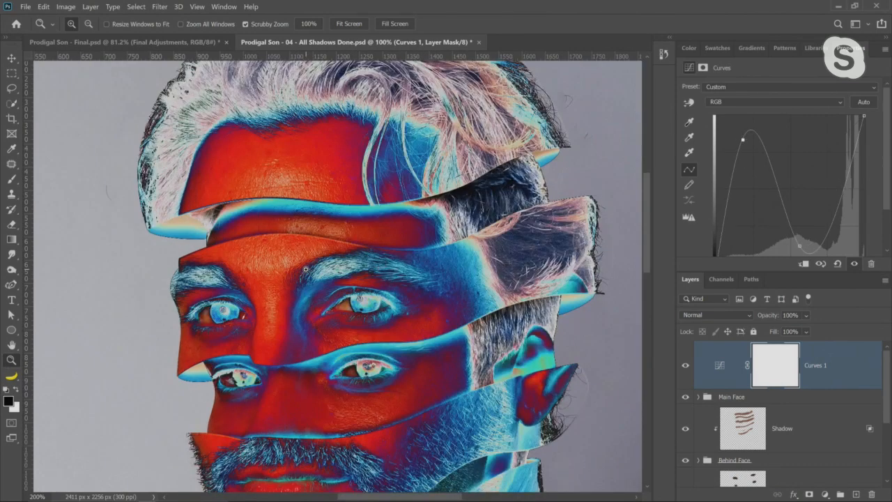
pyautogui.click(305, 269)
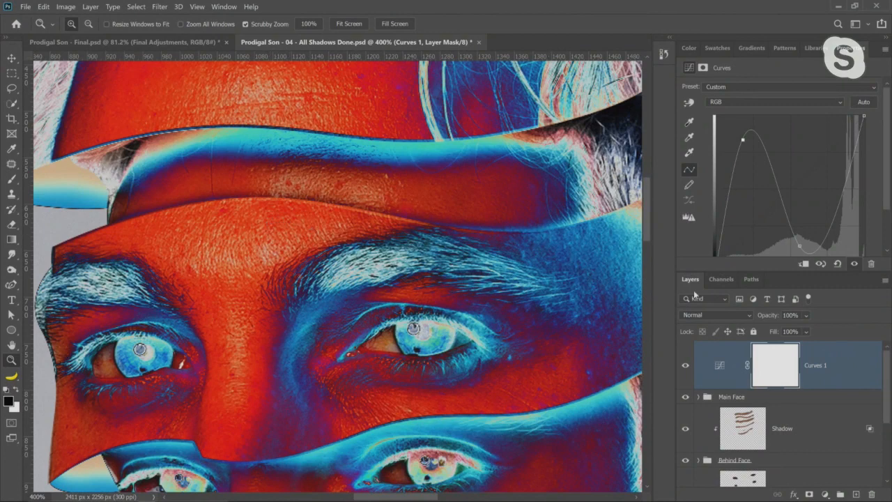
# Step: Compare Luminosity with Normal blending on Curves 1, replacing the wave with a steep darkening curve between the comparisons
pyautogui.click(729, 316)
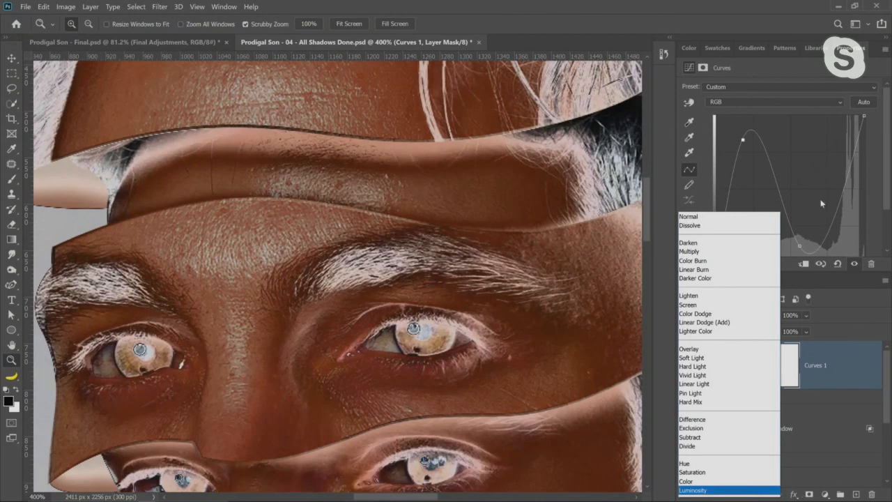
pyautogui.click(718, 216)
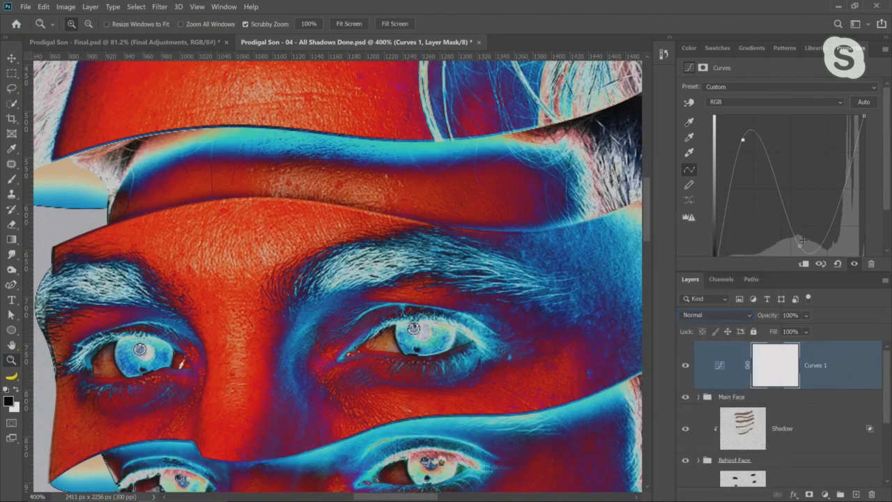
pyautogui.moveTo(802, 232); pyautogui.dragTo(789, 51)
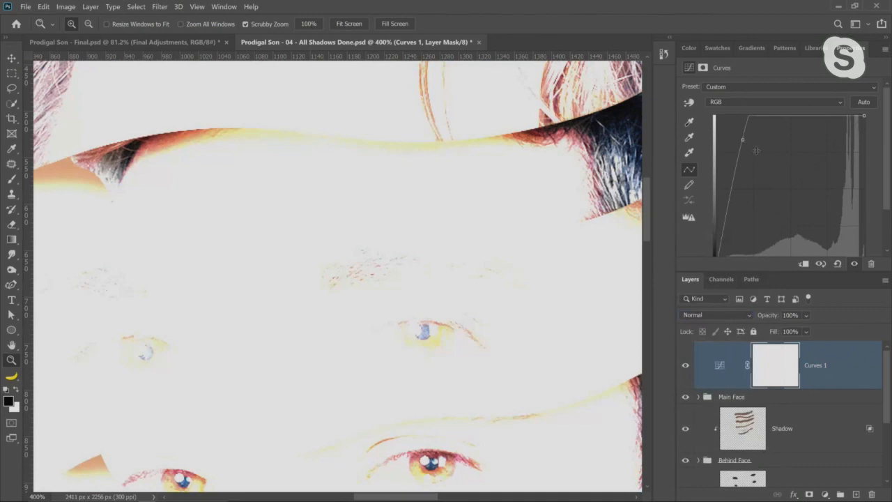
pyautogui.moveTo(756, 150); pyautogui.dragTo(835, 221)
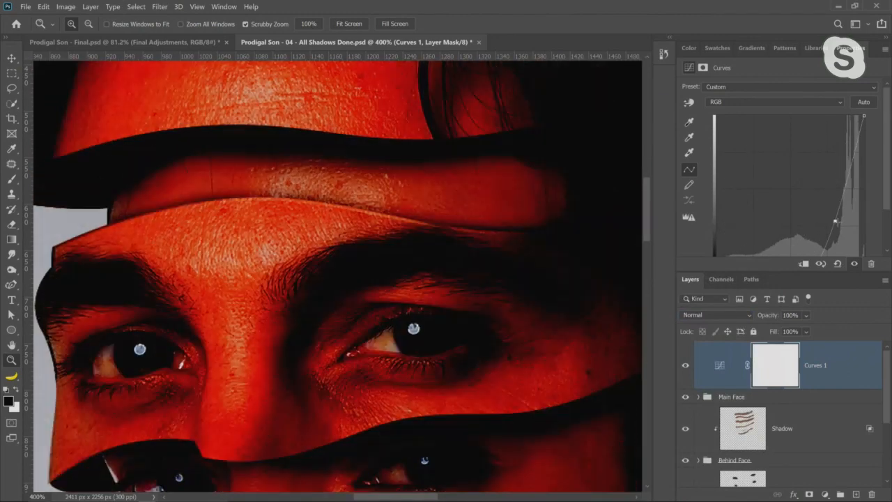
pyautogui.click(708, 315)
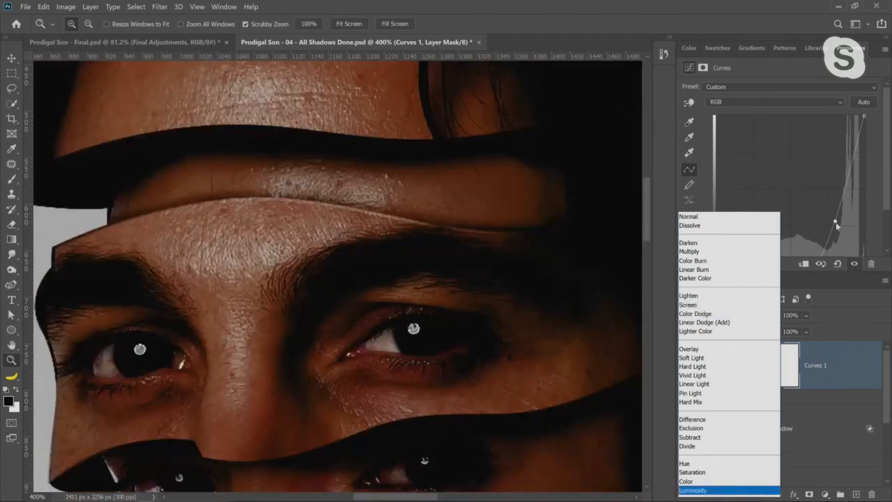
pyautogui.click(700, 218)
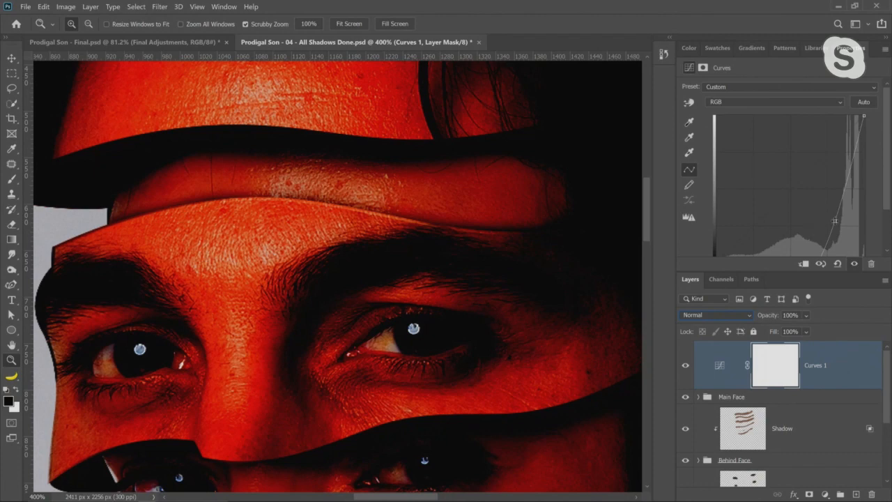
# Step: Straighten the Curves 1 curve by removing its added point and set the layer's blend mode to Luminosity
pyautogui.moveTo(834, 221); pyautogui.dragTo(841, 296)
pyautogui.click(714, 317)
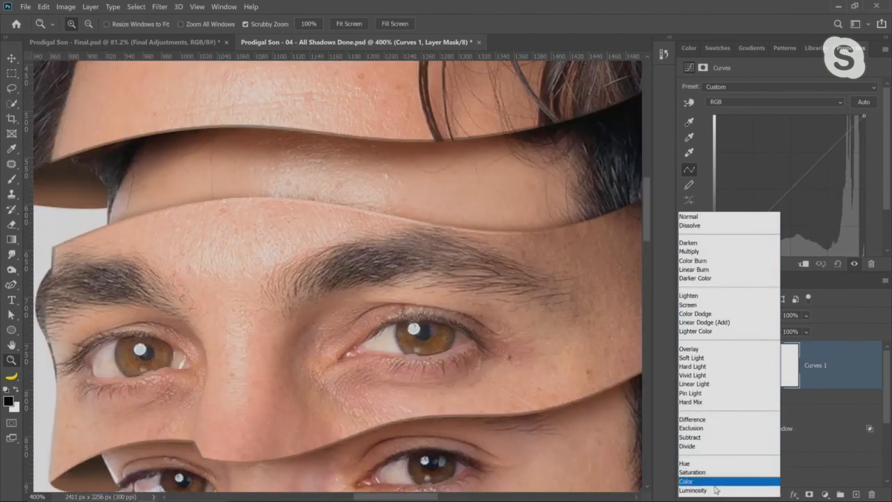
pyautogui.click(721, 490)
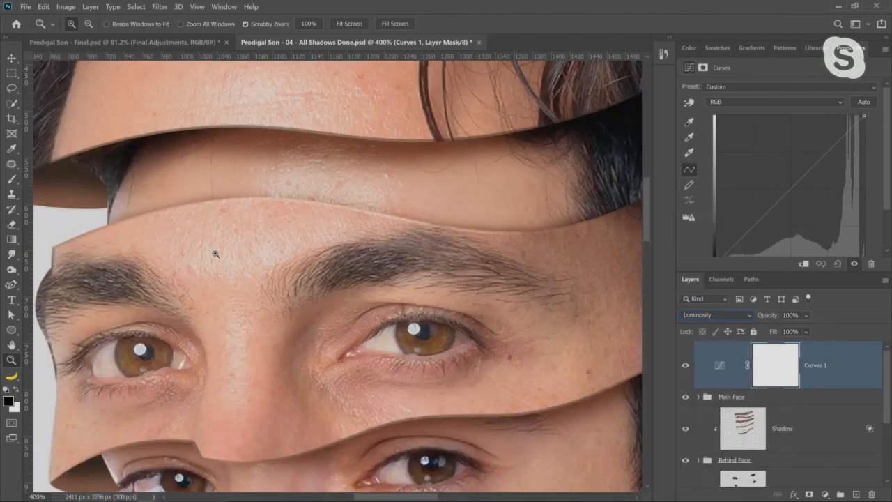
pyautogui.rightClick(311, 329)
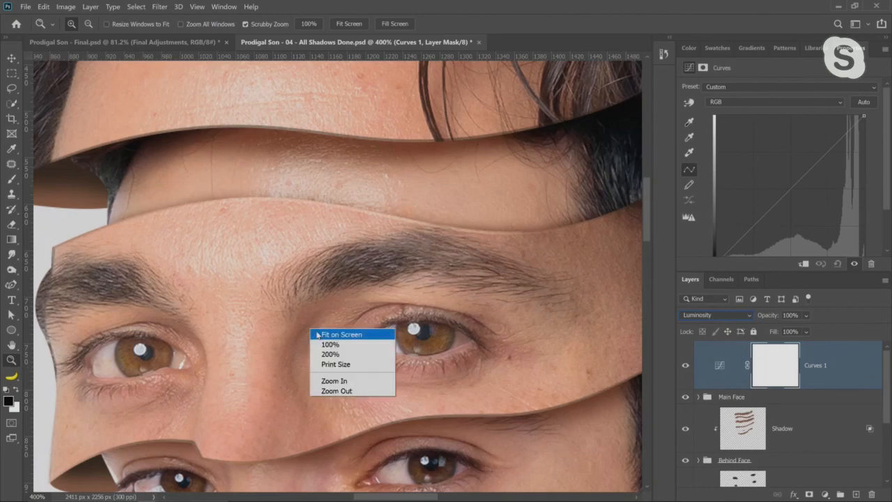
# Step: Lower the white point of the Curves 1 curve and add two points to shape it into a gentle S-curve
pyautogui.click(319, 335)
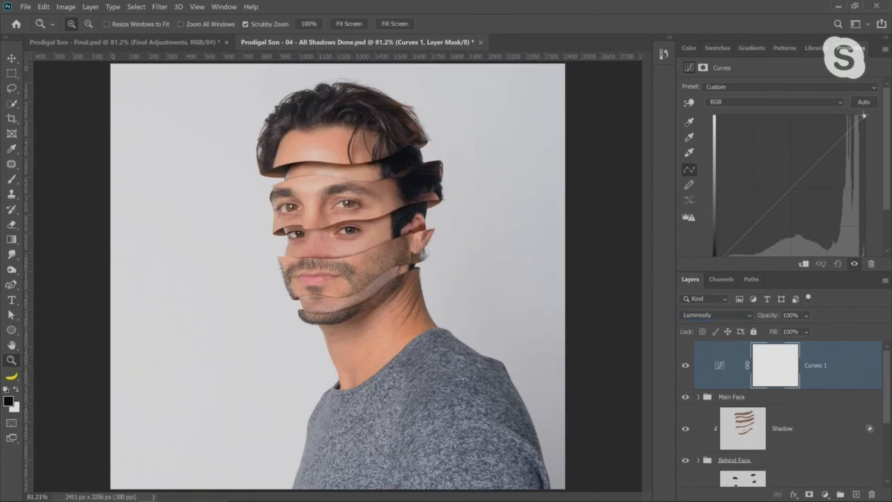
pyautogui.moveTo(862, 115)
pyautogui.mouseDown()
pyautogui.moveTo(863, 134)
pyautogui.moveTo(871, 116)
pyautogui.mouseUp()
pyautogui.moveTo(787, 192); pyautogui.dragTo(814, 300)
pyautogui.moveTo(862, 117); pyautogui.dragTo(870, 146)
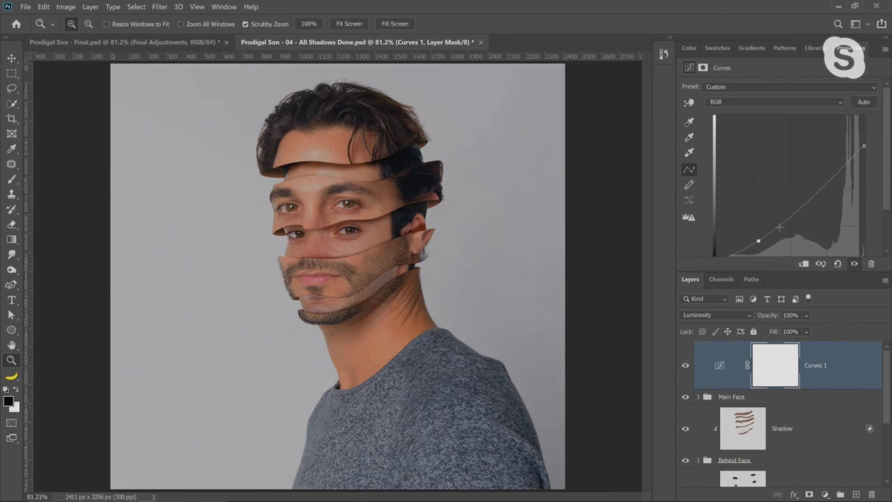
pyautogui.moveTo(754, 236); pyautogui.dragTo(758, 240)
pyautogui.moveTo(800, 209); pyautogui.dragTo(809, 187)
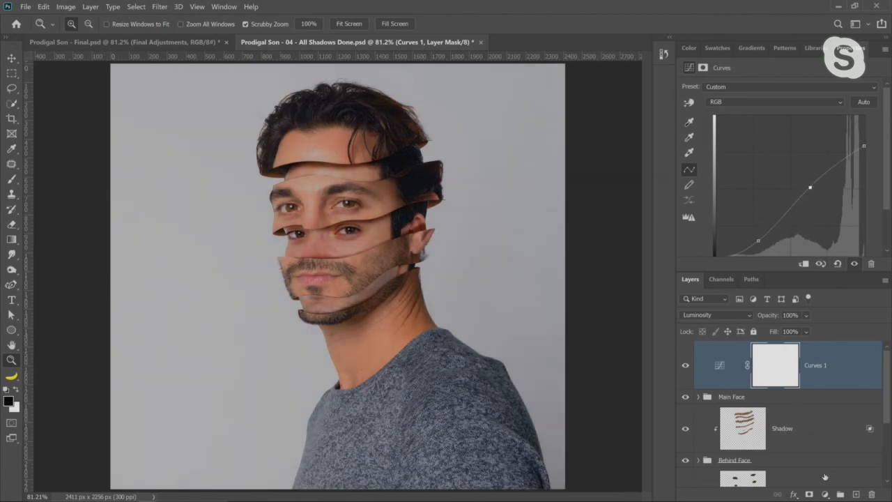
# Step: Add a second Curves adjustment layer above Curves 1 and open its Red channel curve
pyautogui.click(825, 494)
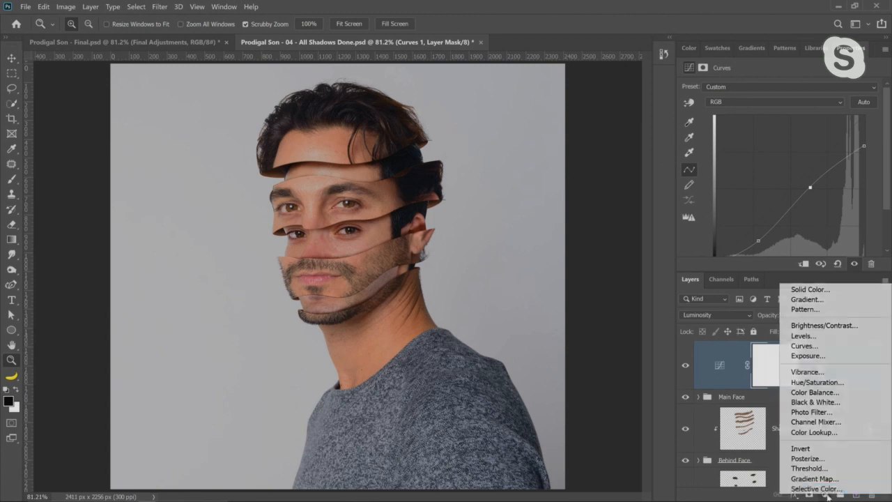
pyautogui.click(824, 347)
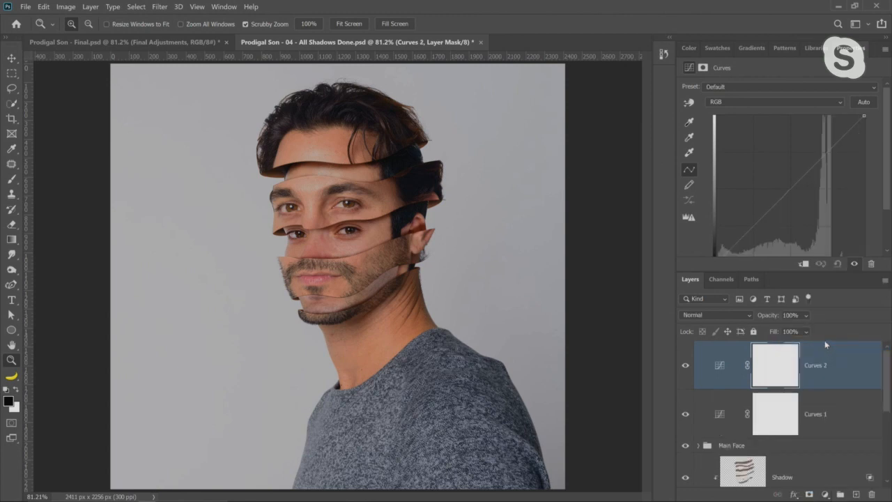
pyautogui.click(747, 101)
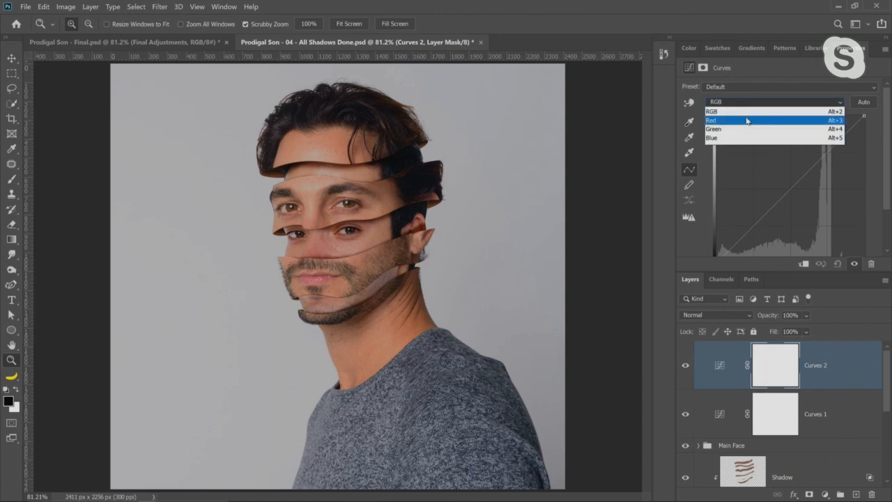
pyautogui.click(746, 121)
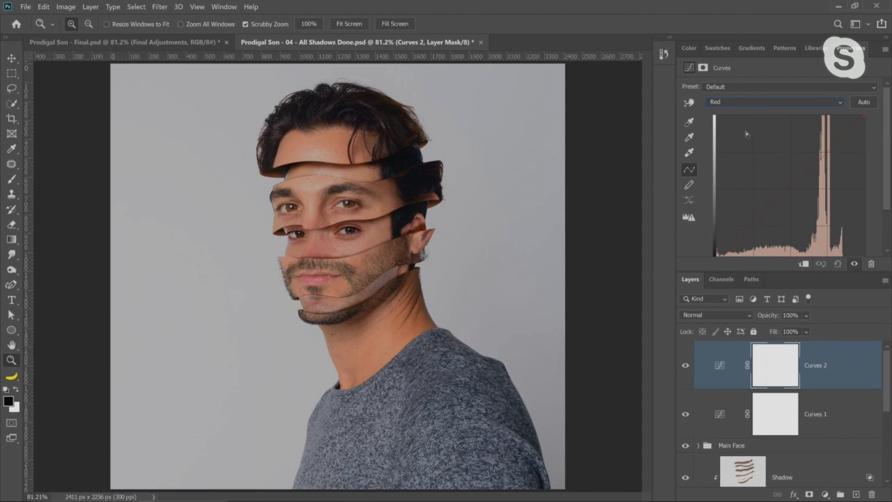
# Step: Try bending the Red, Green and Blue curves of Curves 2, removing each added point again
pyautogui.click(779, 145)
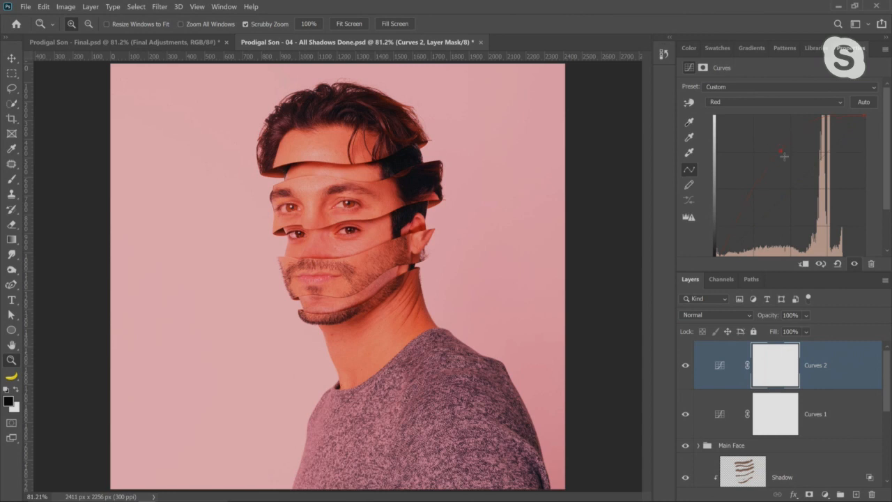
pyautogui.click(802, 209)
pyautogui.moveTo(802, 209); pyautogui.dragTo(819, 293)
pyautogui.click(756, 103)
pyautogui.click(738, 124)
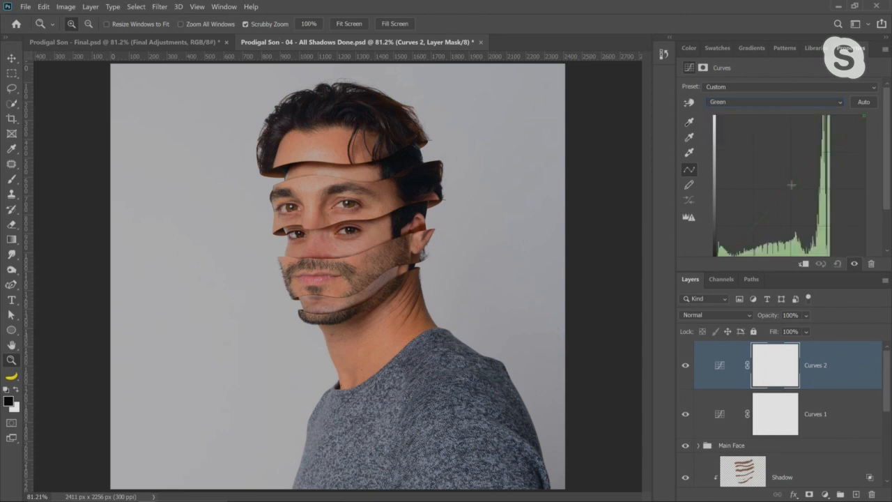
pyautogui.moveTo(791, 186); pyautogui.dragTo(822, 292)
pyautogui.click(762, 105)
pyautogui.click(732, 139)
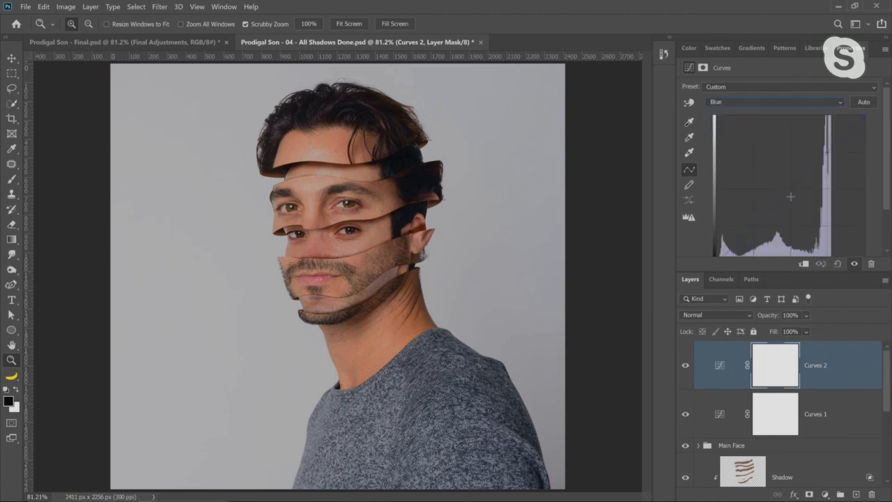
pyautogui.click(779, 138)
pyautogui.moveTo(819, 232); pyautogui.dragTo(825, 293)
# Step: Color-grade with Curves 2 by slightly lowering the Red midtones, raising the Green midtones and lowering the Blue midtones
pyautogui.click(743, 102)
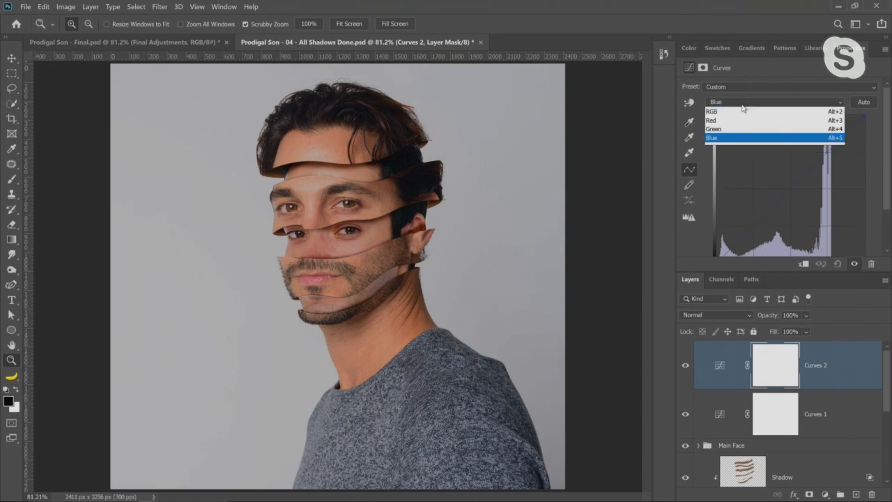
pyautogui.click(743, 103)
pyautogui.hotkey('alt', '3')
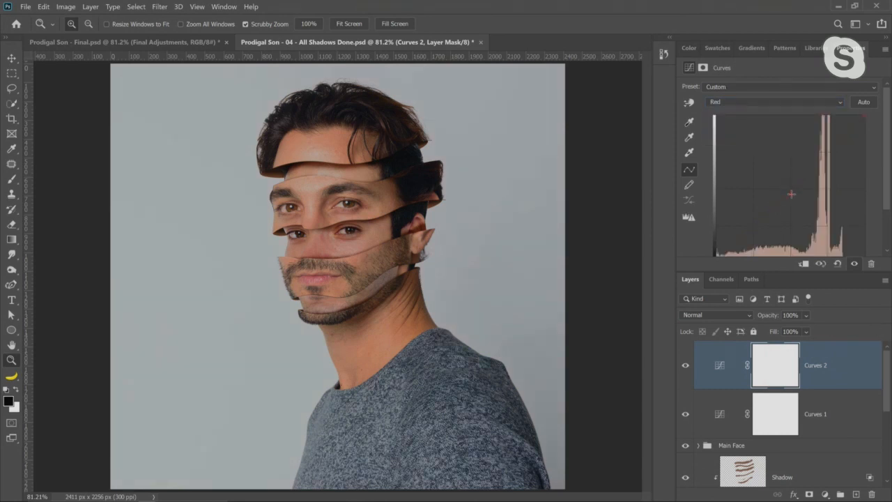
pyautogui.click(769, 103)
pyautogui.click(766, 119)
pyautogui.hotkey('alt', '4')
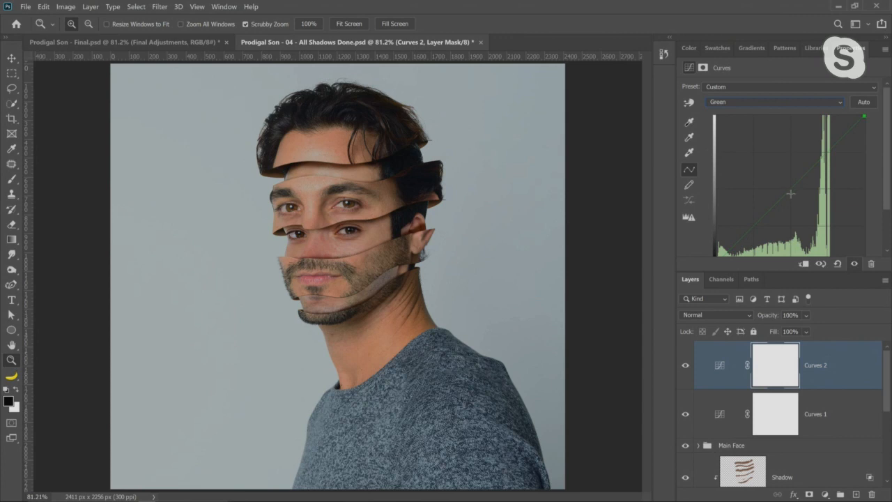
pyautogui.moveTo(786, 192); pyautogui.dragTo(785, 186)
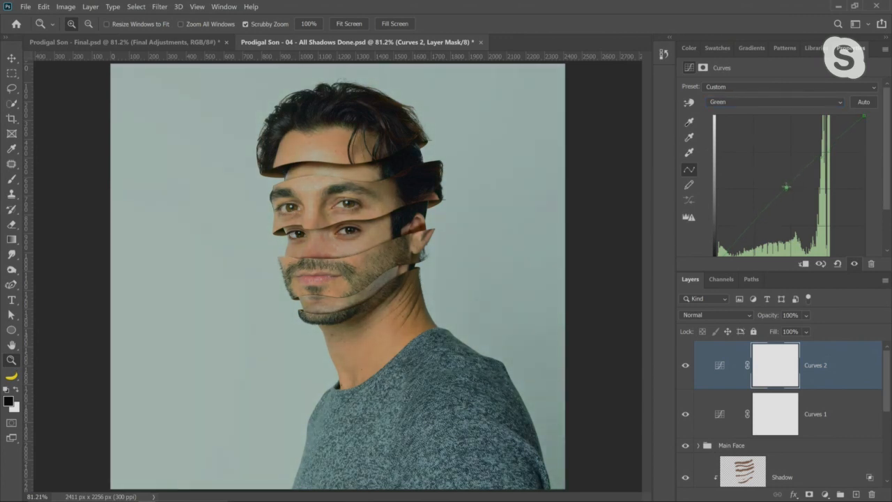
pyautogui.click(744, 102)
pyautogui.click(742, 136)
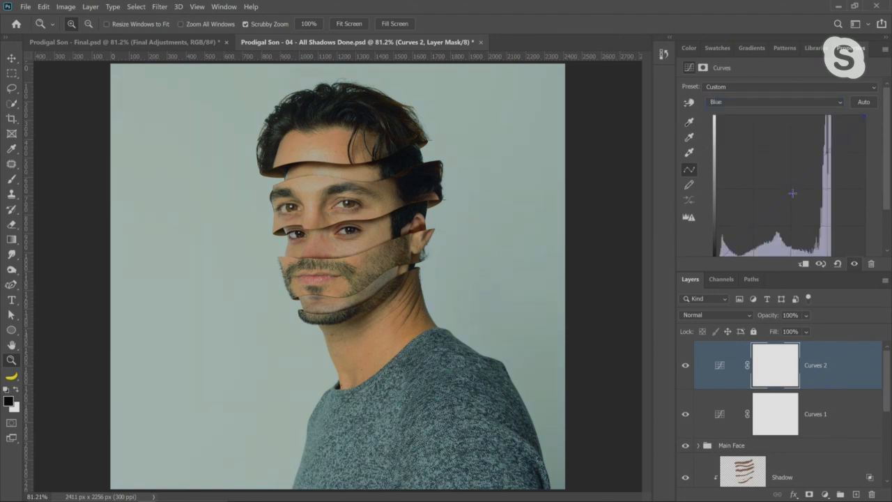
# Step: Compare the image with and without Curves 2, hide both Curves layers and examine the uncorrected skin tones up close
pyautogui.click(684, 365)
pyautogui.click(685, 365)
pyautogui.click(685, 366)
pyautogui.click(685, 367)
pyautogui.moveTo(685, 365); pyautogui.dragTo(685, 414)
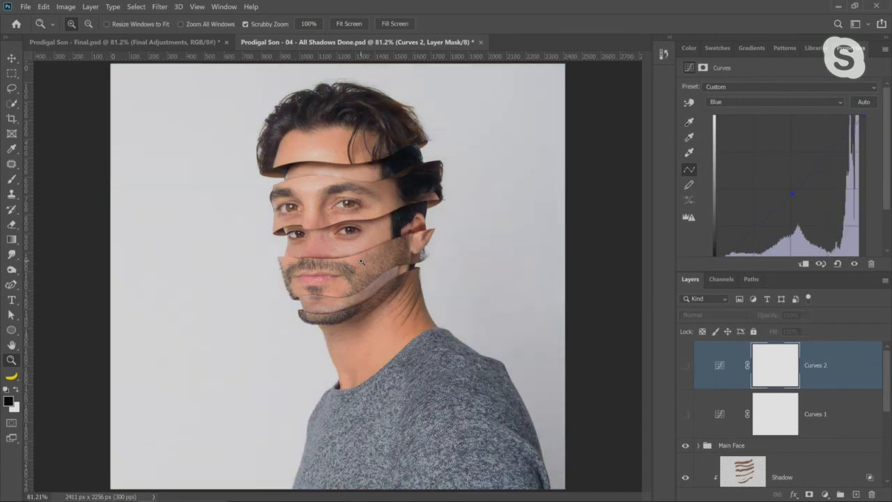
pyautogui.click(366, 240)
pyautogui.hotkey('ctrl', '0')
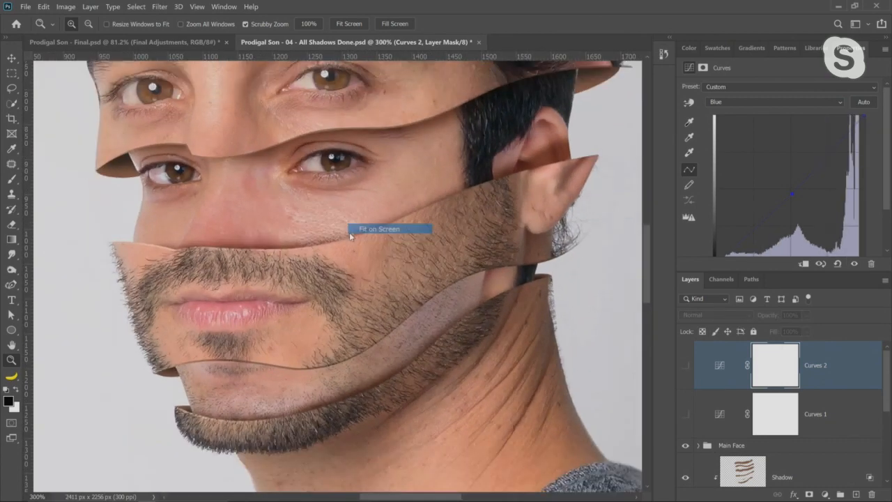
# Step: Add a Hue/Saturation adjustment layer directly above the Main Face group and briefly compare the image with the Curves layers shown
pyautogui.click(789, 446)
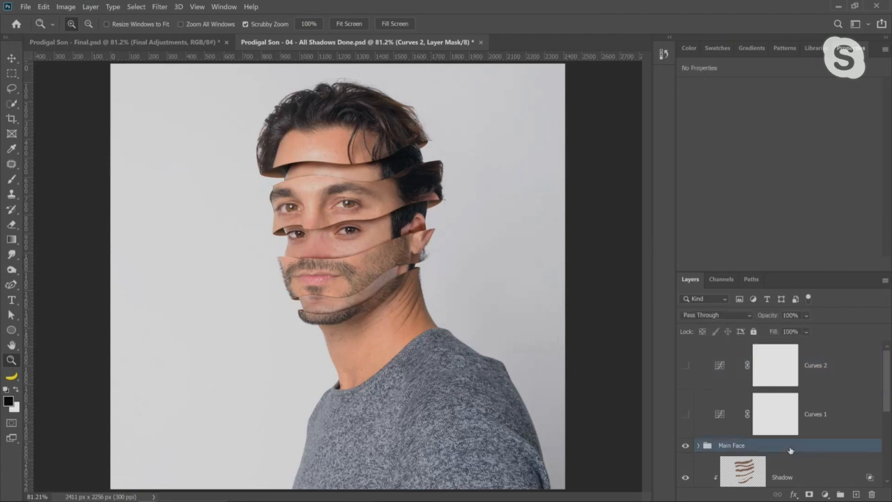
pyautogui.click(824, 493)
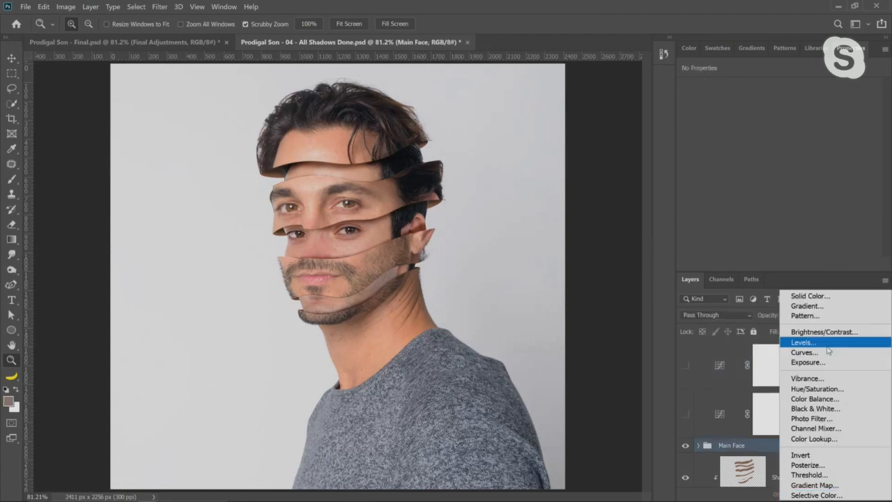
pyautogui.click(815, 388)
pyautogui.scroll(-2, 794, 436)
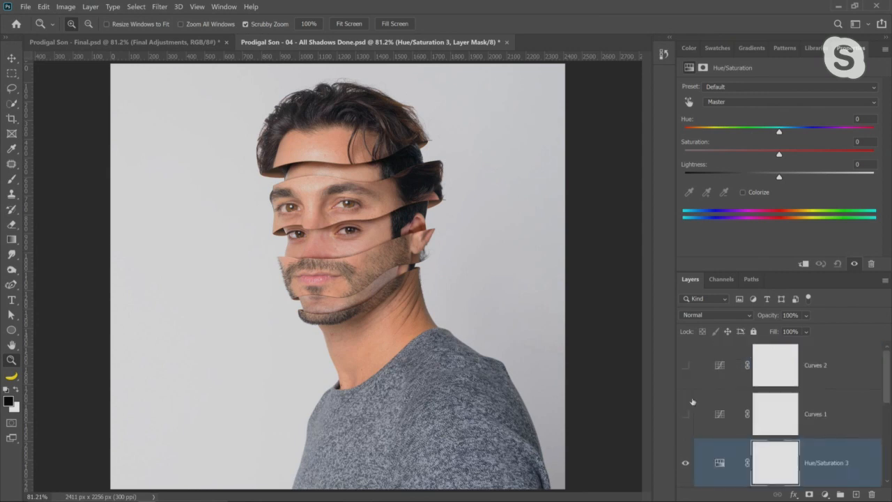
pyautogui.scroll(2, 724, 411)
pyautogui.click(685, 415)
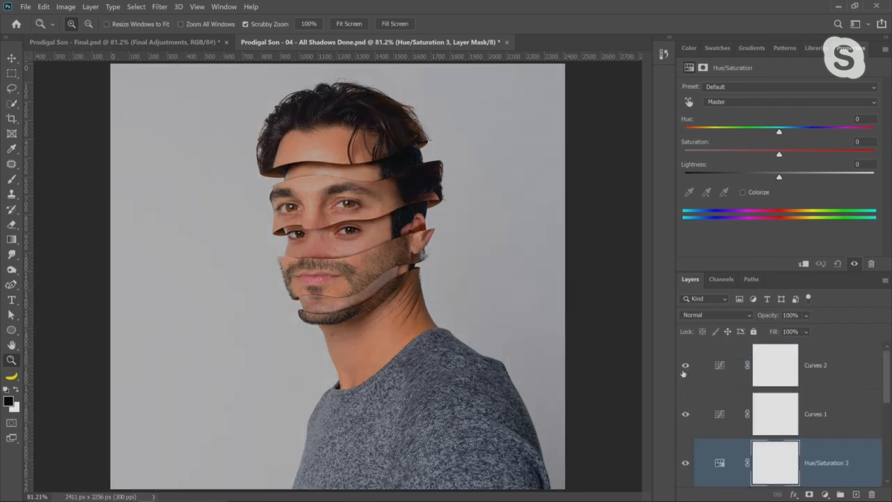
pyautogui.click(685, 413)
# Step: Adjust the Reds of the Hue/Saturation layer to hue +1 and saturation -19, and show both Curves layers
pyautogui.click(726, 103)
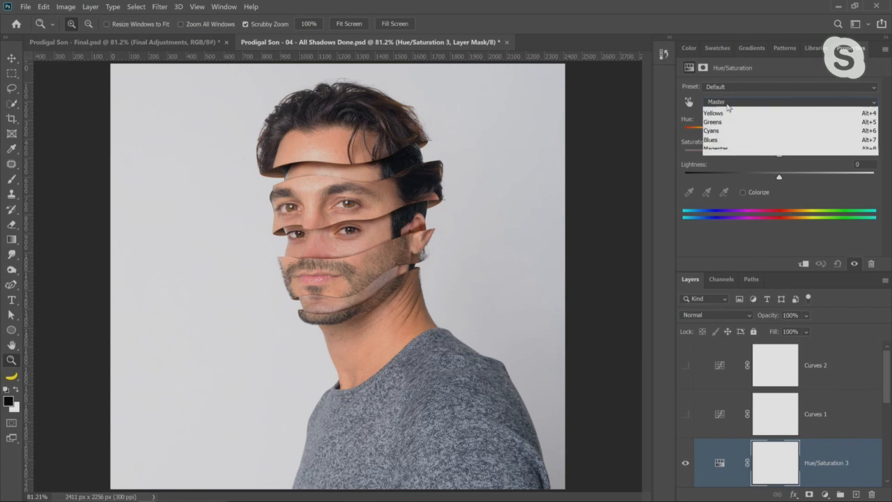
pyautogui.click(726, 128)
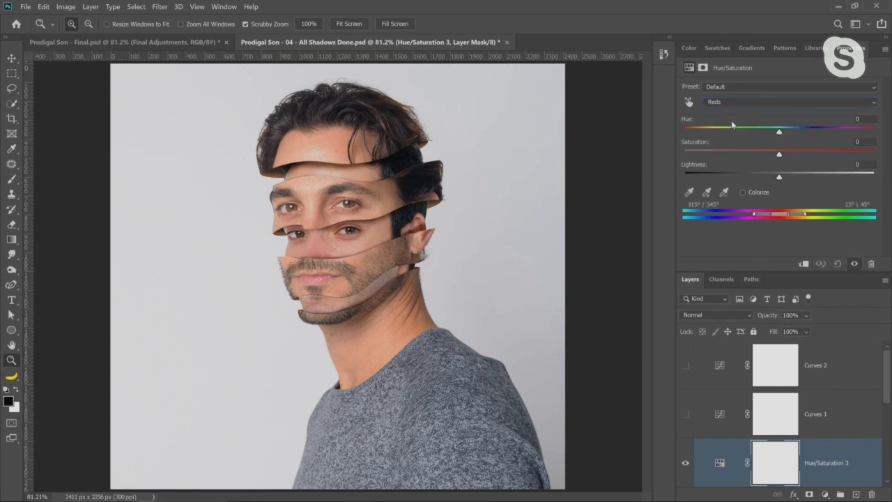
pyautogui.moveTo(778, 154)
pyautogui.mouseDown()
pyautogui.moveTo(762, 158)
pyautogui.moveTo(780, 137)
pyautogui.mouseUp()
pyautogui.moveTo(686, 366); pyautogui.dragTo(709, 416)
# Step: Set the Reds saturation to -13, comparing the image with and without the Hue/Saturation layer
pyautogui.click(685, 463)
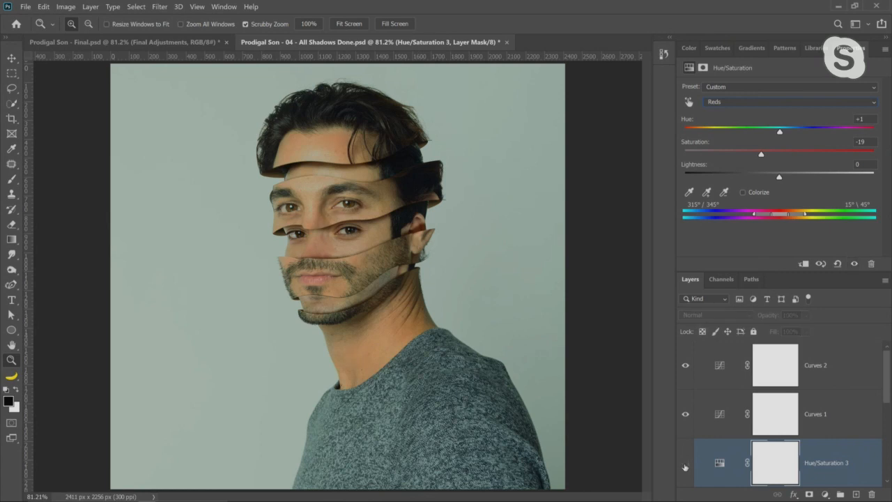
pyautogui.click(684, 465)
pyautogui.click(684, 463)
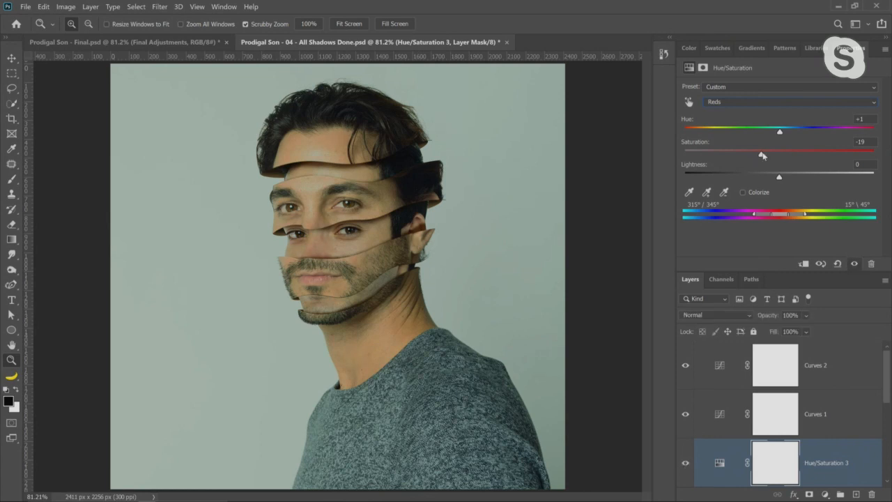
pyautogui.moveTo(762, 156); pyautogui.dragTo(766, 154)
pyautogui.click(688, 471)
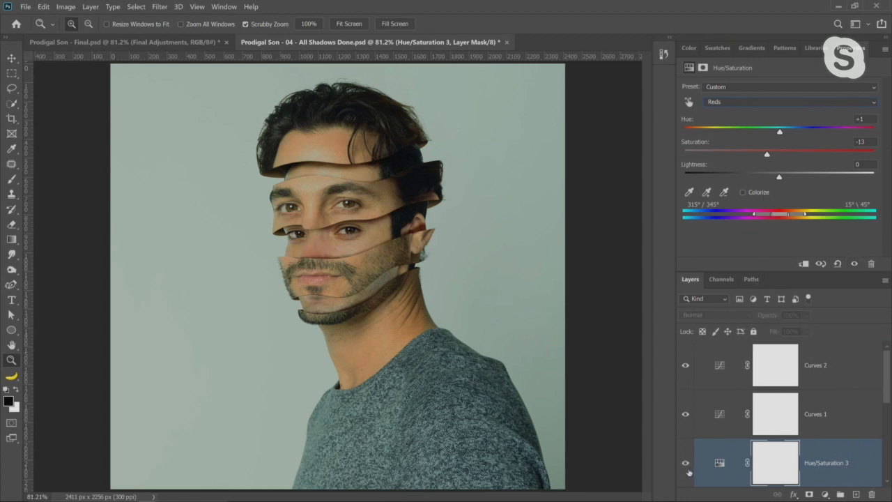
pyautogui.click(688, 471)
pyautogui.click(688, 471)
pyautogui.click(689, 471)
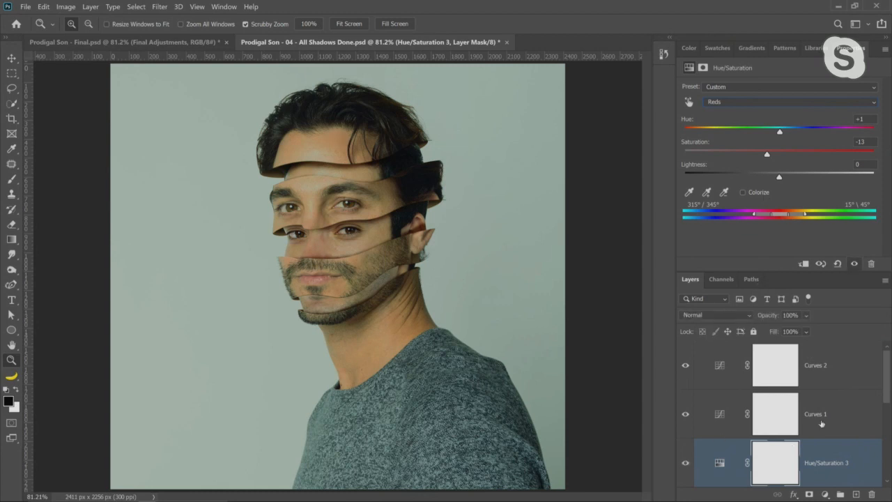
# Step: Stamp all visible layers into a new layer above Curves 2 and compare the image with it hidden and shown
pyautogui.click(835, 376)
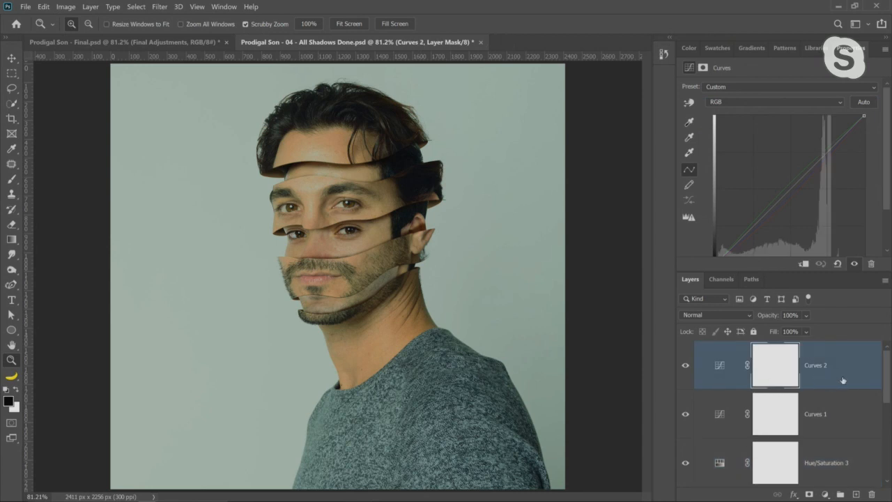
pyautogui.hotkey('ctrl', 'alt', 'shift', 'e')
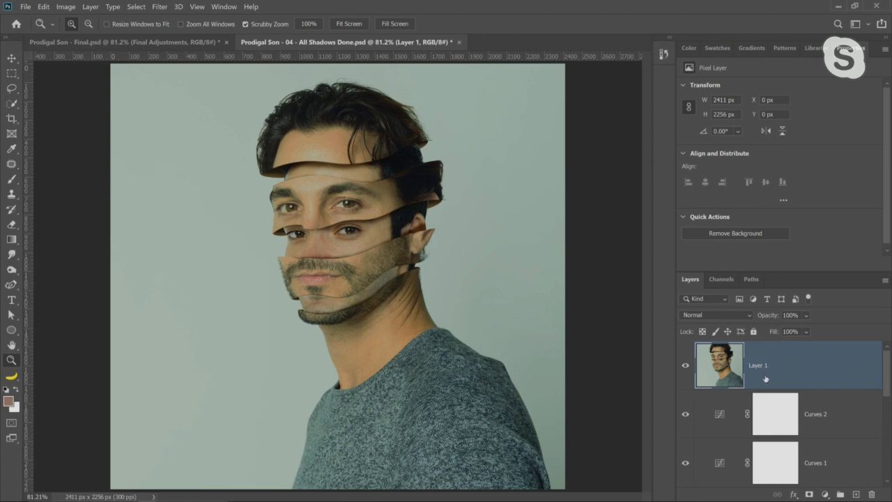
pyautogui.click(685, 365)
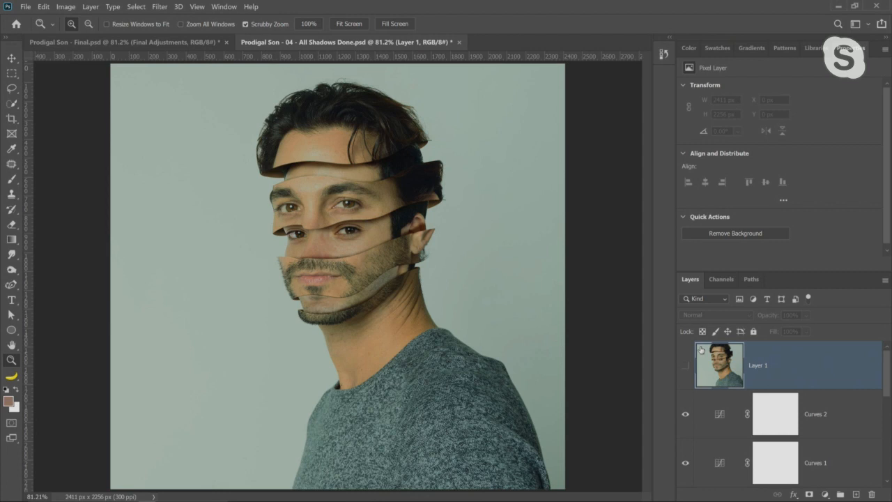
pyautogui.click(685, 365)
# Step: Rename the stamped layer as Final Adjustments
pyautogui.doubleClick(757, 364)
pyautogui.write('Final Ad')
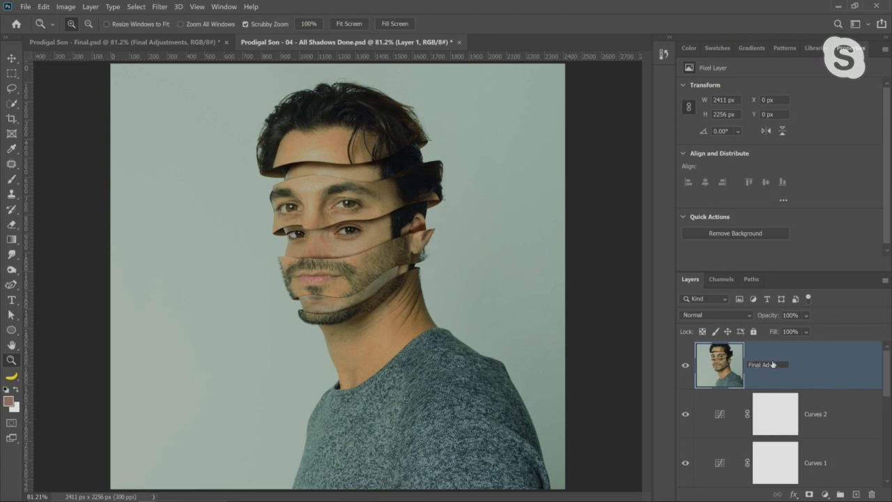
pyautogui.write('justments')
pyautogui.click(838, 370)
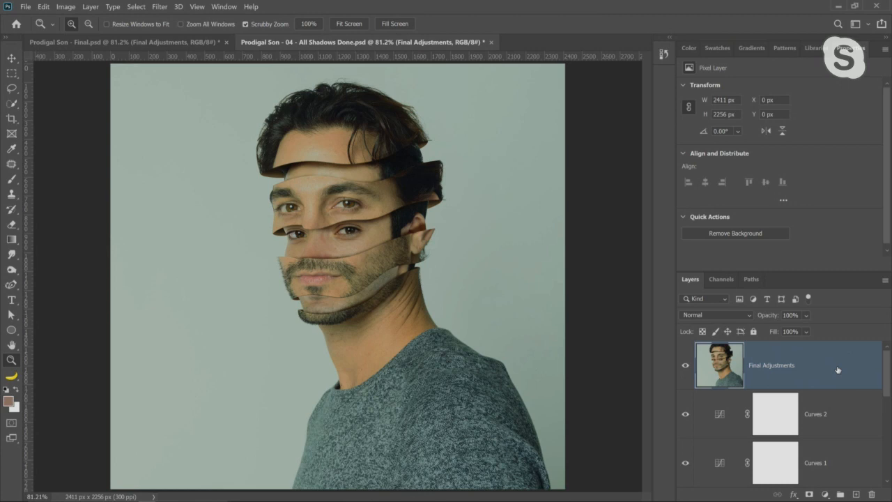
# Step: Convert the Final Adjustments layer to a Smart Object and hide it
pyautogui.rightClick(829, 364)
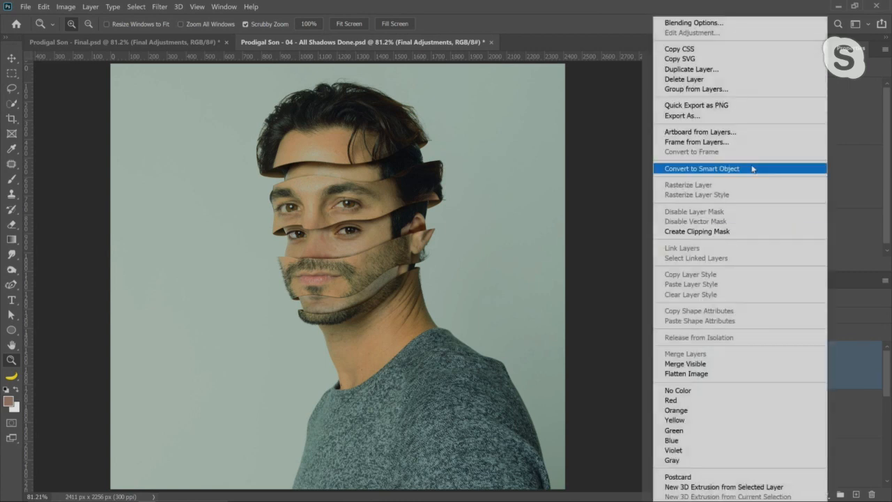
pyautogui.click(752, 169)
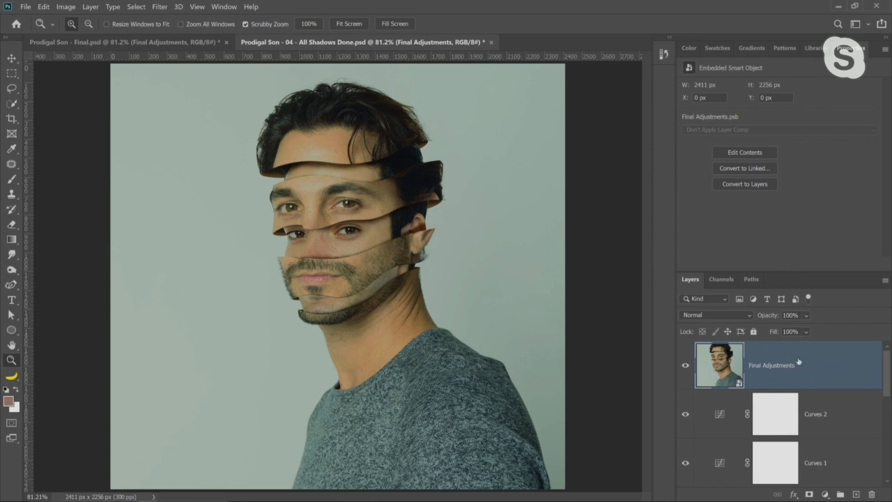
pyautogui.click(685, 364)
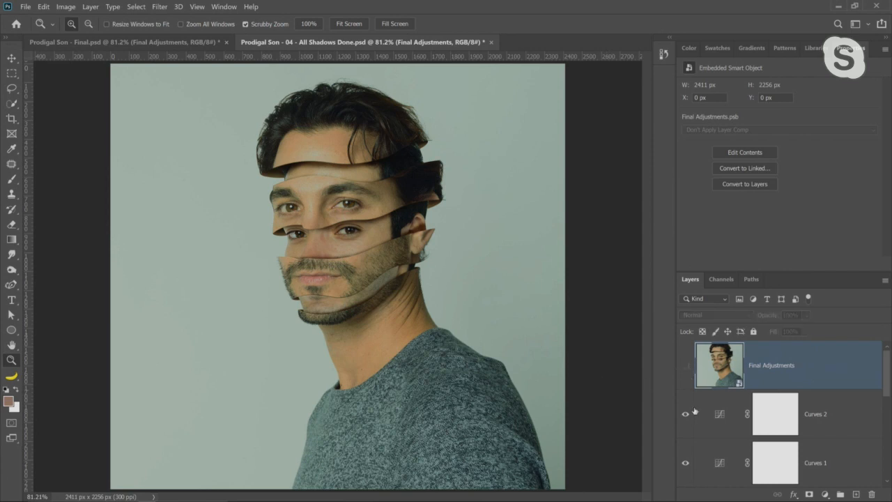
# Step: Hide the Hue/Saturation 3 layer
pyautogui.scroll(-1, 695, 411)
pyautogui.scroll(1, 703, 439)
pyautogui.scroll(-1, 709, 435)
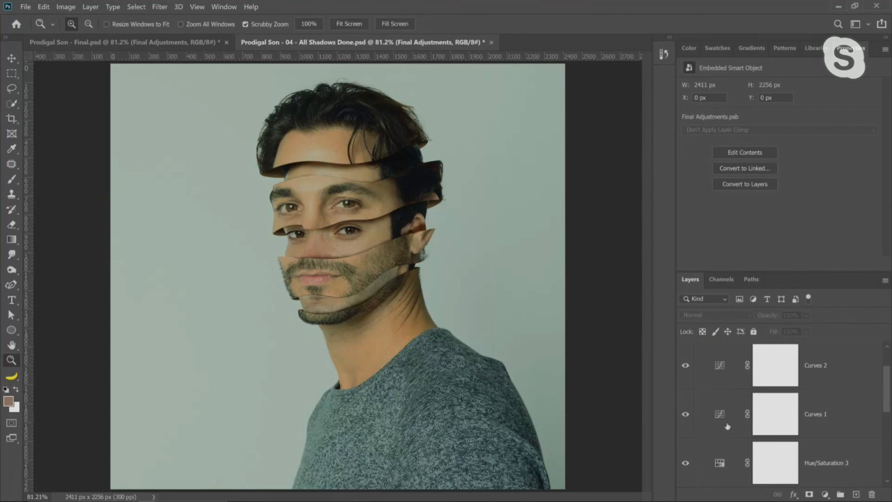
pyautogui.click(720, 464)
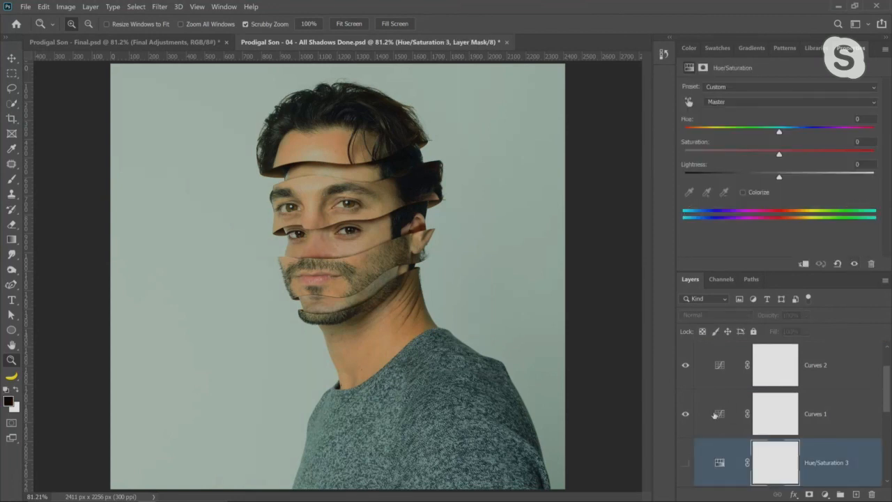
pyautogui.scroll(1, 714, 418)
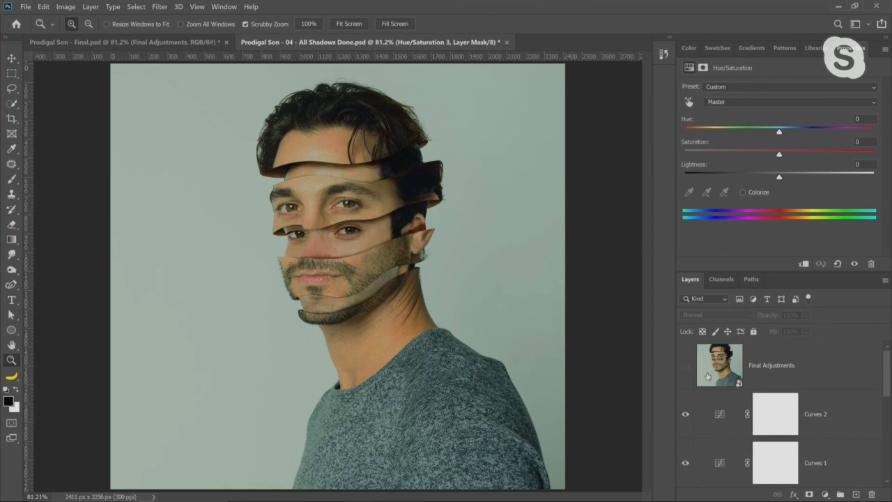
# Step: Try stamping all visible layers into a new layer above Curves 2, and delete that stamped layer
pyautogui.click(715, 407)
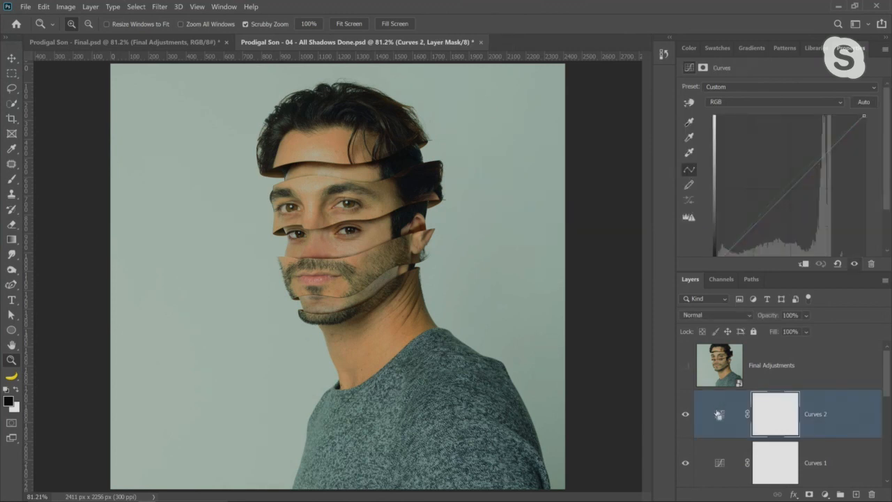
pyautogui.hotkey('ctrl', 'shift', 'alt', 'e')
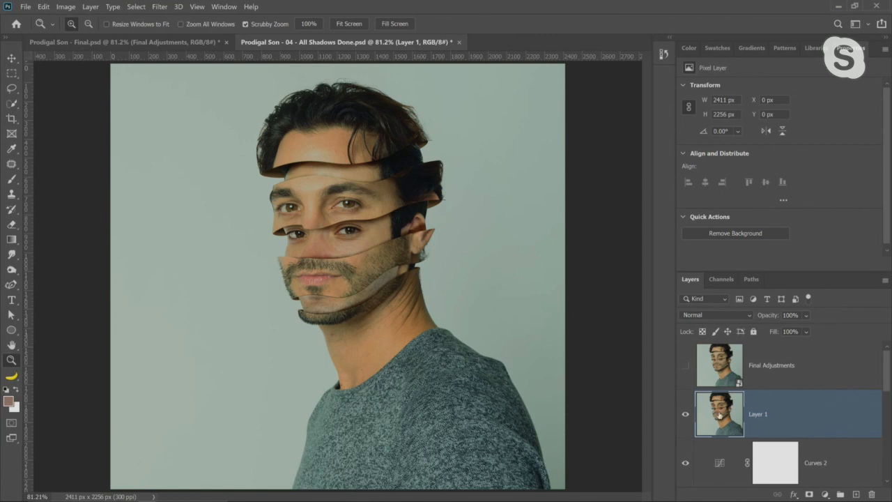
pyautogui.click(685, 365)
pyautogui.press('Delete')
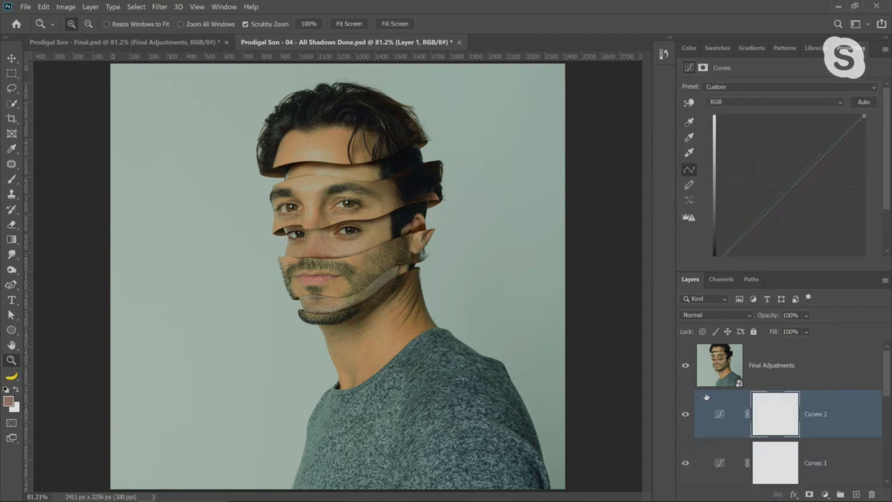
pyautogui.click(685, 365)
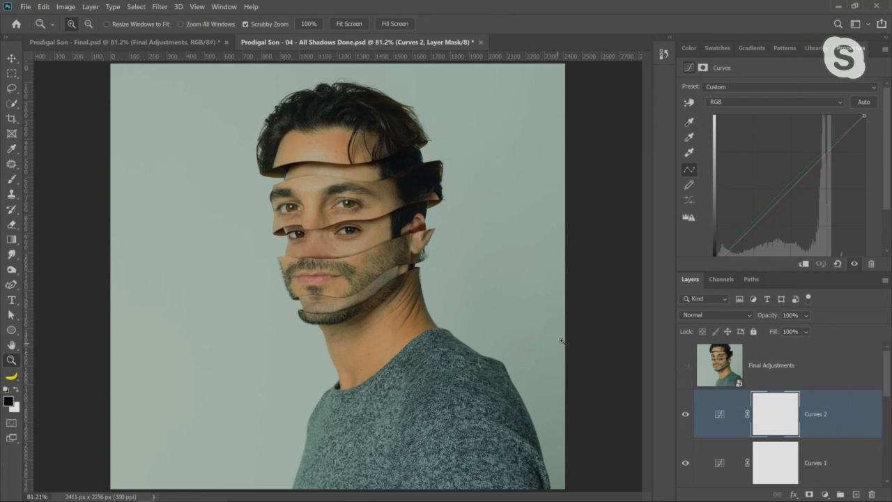
# Step: Select the whole canvas with Final Adjustments hidden and copy the merged image
pyautogui.hotkey('ctrl', 'a')
pyautogui.click(43, 6)
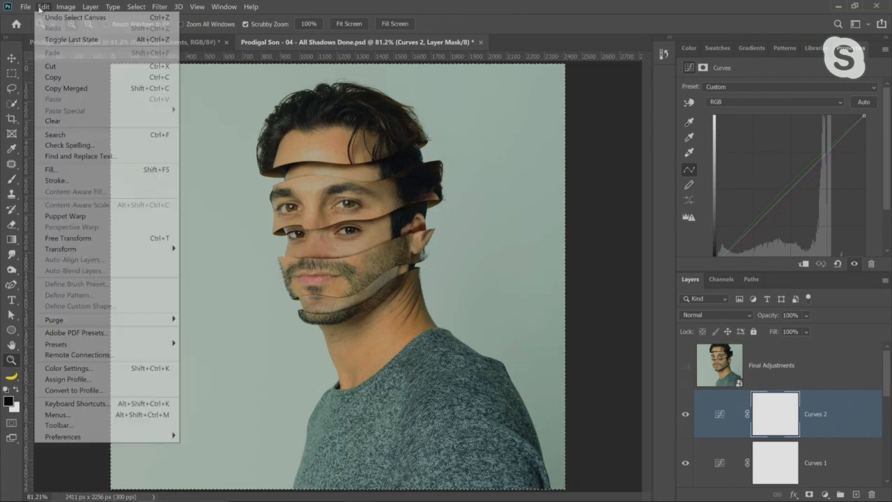
pyautogui.click(93, 88)
# Step: Show Final Adjustments, paste the merged image as a new layer inside its Smart Object contents, and close the contents
pyautogui.click(685, 365)
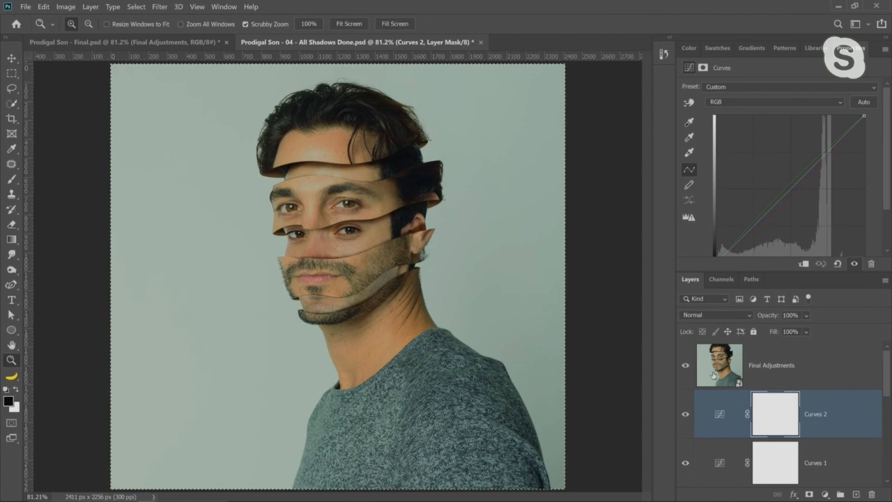
pyautogui.doubleClick(719, 365)
pyautogui.hotkey('ctrl', 'v')
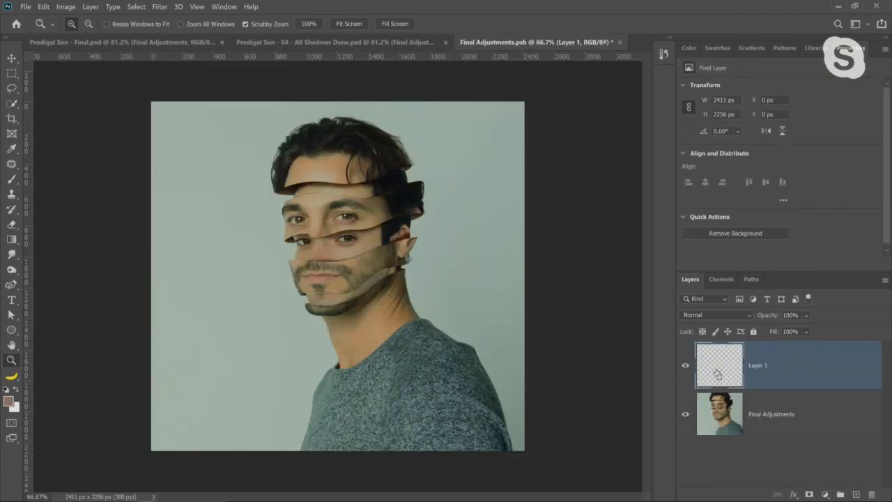
pyautogui.click(619, 41)
pyautogui.click(516, 213)
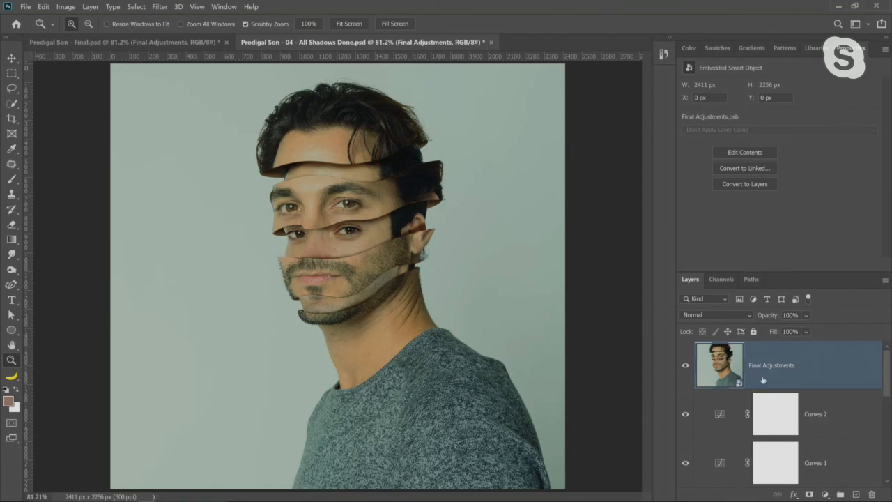
# Step: Start the Camera Raw Filter on Final Adjustments and set Tint -3, Contrast +11, Highlights -10 and Shadows +16
pyautogui.click(159, 7)
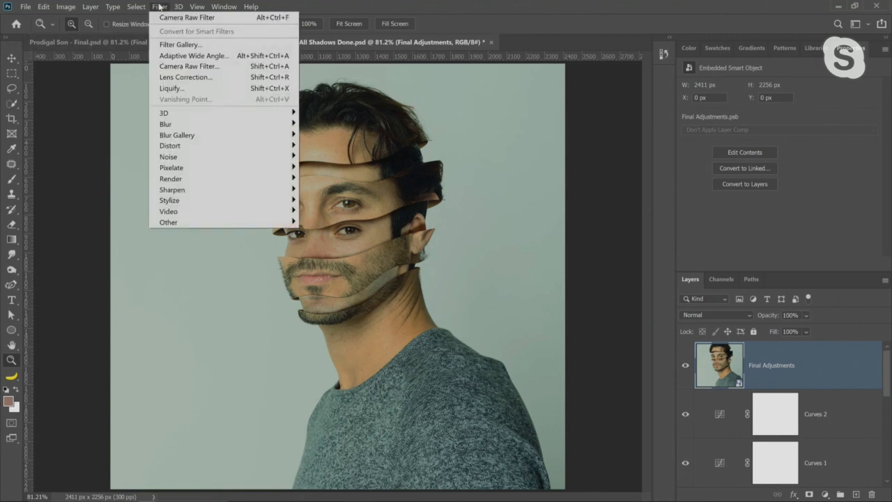
pyautogui.click(183, 68)
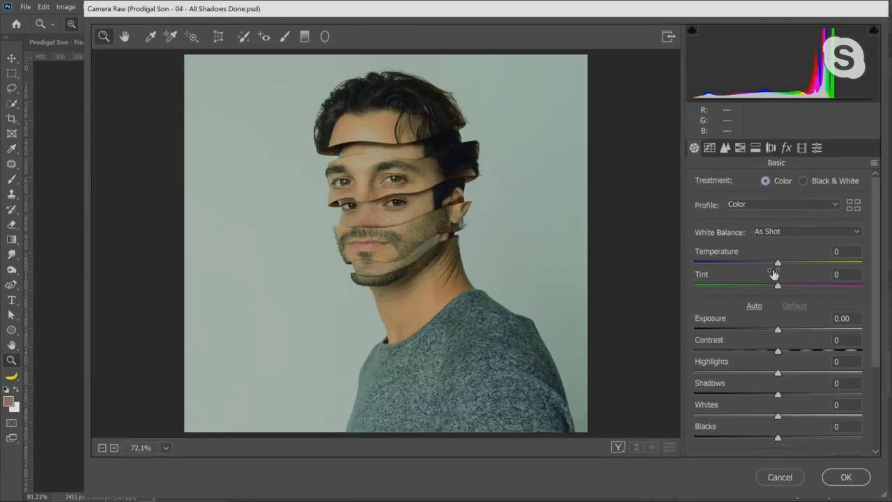
pyautogui.moveTo(779, 289); pyautogui.dragTo(786, 319)
pyautogui.scroll(-1, 794, 345)
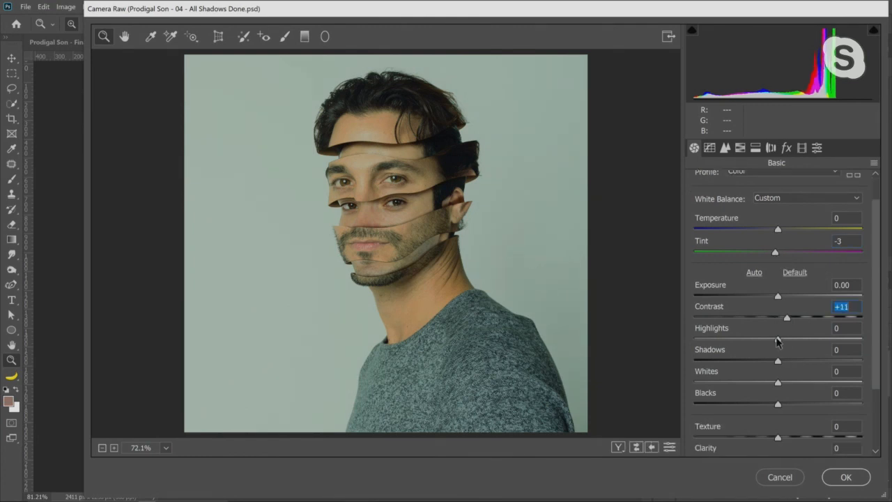
pyautogui.moveTo(778, 362)
pyautogui.mouseDown()
pyautogui.moveTo(797, 363)
pyautogui.moveTo(777, 339)
pyautogui.moveTo(771, 346)
pyautogui.mouseUp()
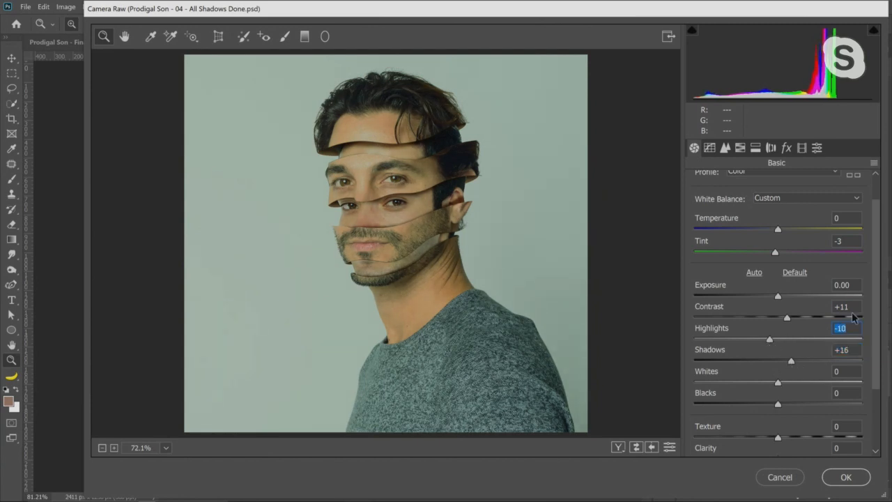
# Step: Set Texture to +9, Clarity to +3 and Vibrance to +3 in the Camera Raw basic adjustments
pyautogui.scroll(-3, 876, 322)
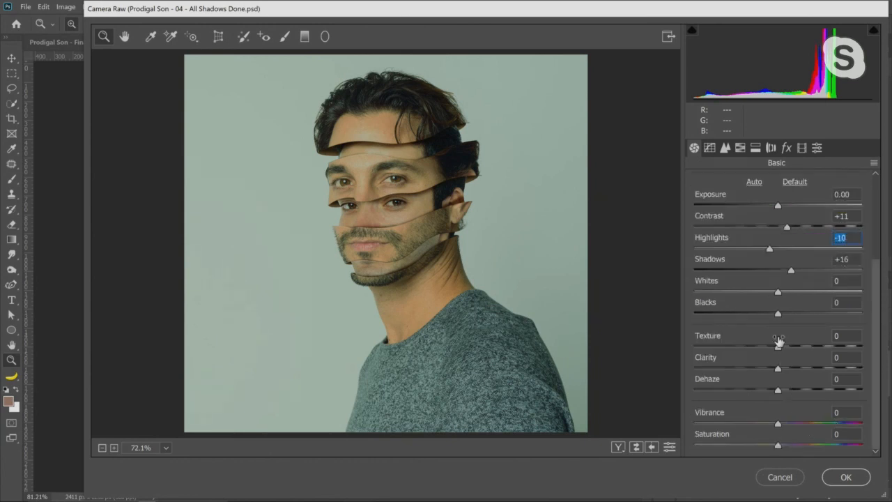
pyautogui.moveTo(778, 346); pyautogui.dragTo(780, 374)
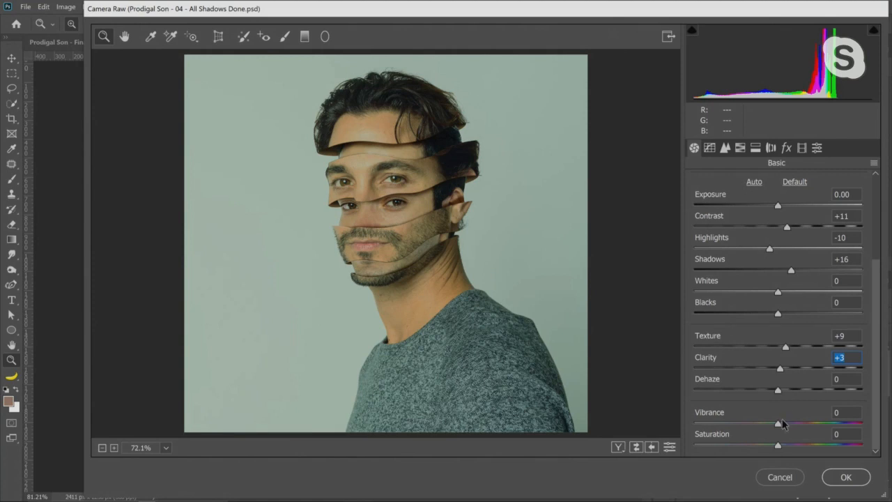
pyautogui.moveTo(779, 426)
pyautogui.mouseDown()
pyautogui.moveTo(787, 426)
pyautogui.moveTo(778, 426)
pyautogui.mouseUp()
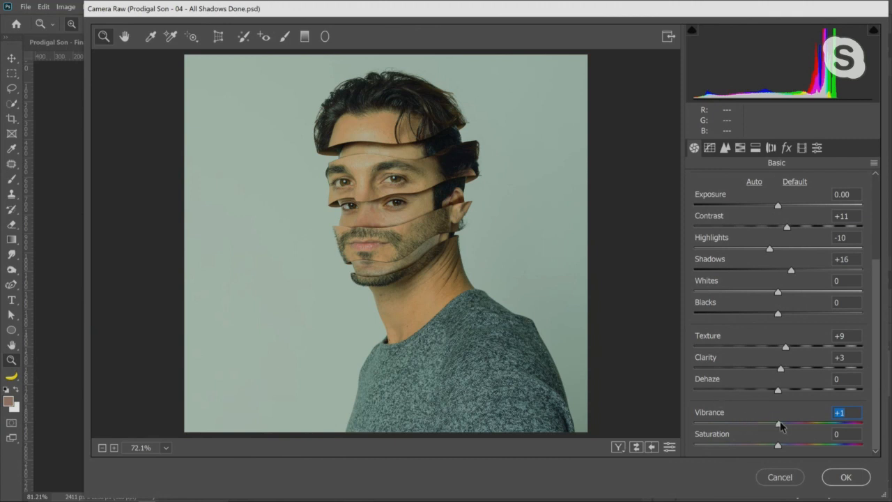
pyautogui.moveTo(779, 423); pyautogui.dragTo(780, 424)
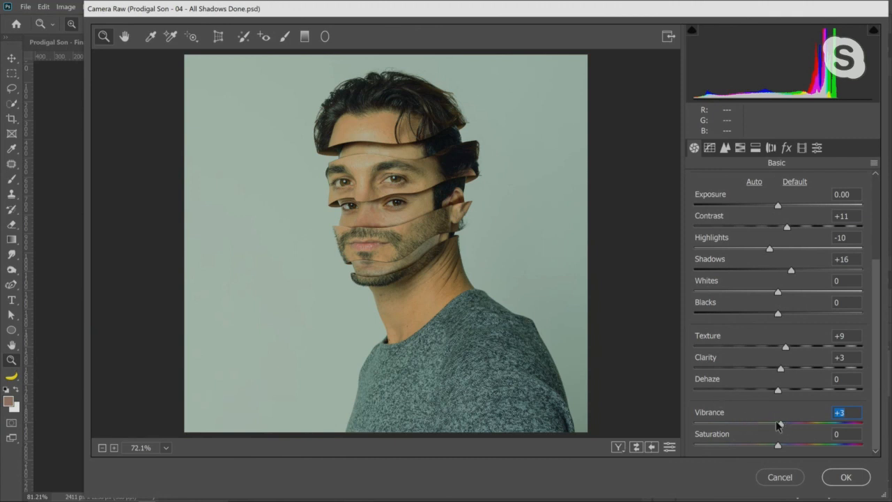
# Step: Set the Camera Raw sharpening amount to 31, judging it at 100% zoom
pyautogui.doubleClick(396, 249)
pyautogui.rightClick(395, 249)
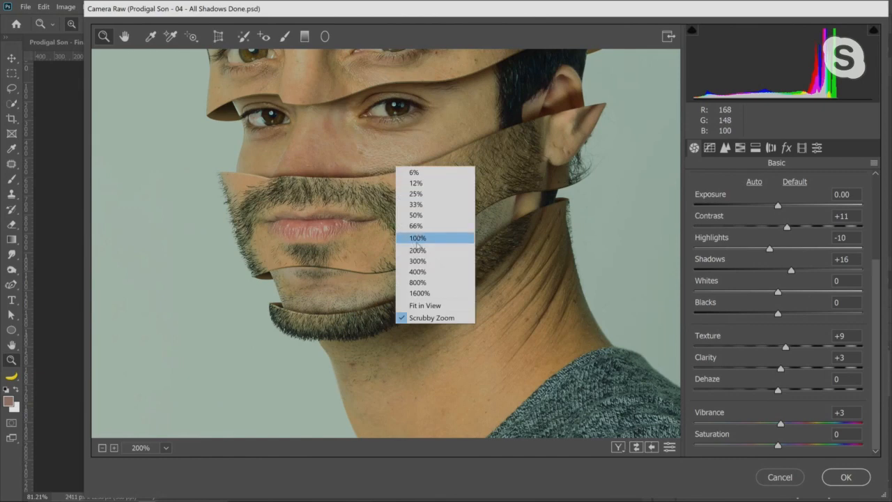
pyautogui.click(416, 237)
pyautogui.click(724, 148)
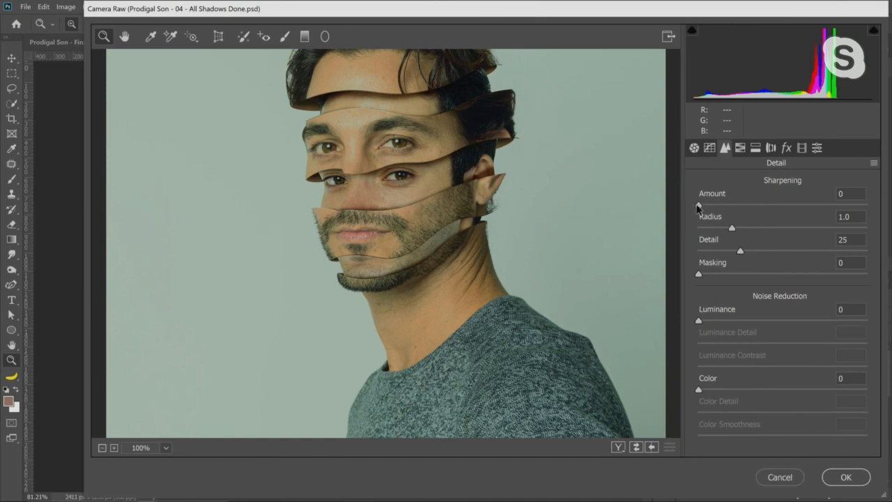
pyautogui.moveTo(698, 207); pyautogui.dragTo(731, 195)
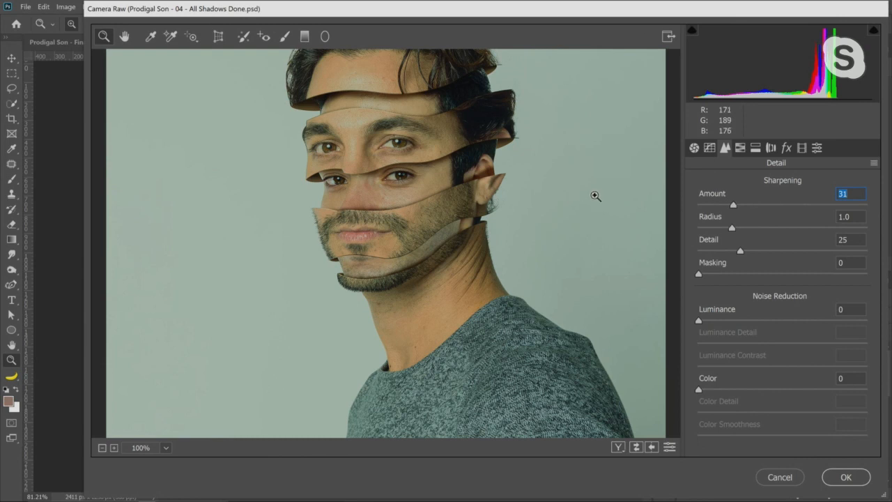
# Step: Set the sharpening masking to 28 using the mask preview, and compare the image with and without the detail settings
pyautogui.press('alt')
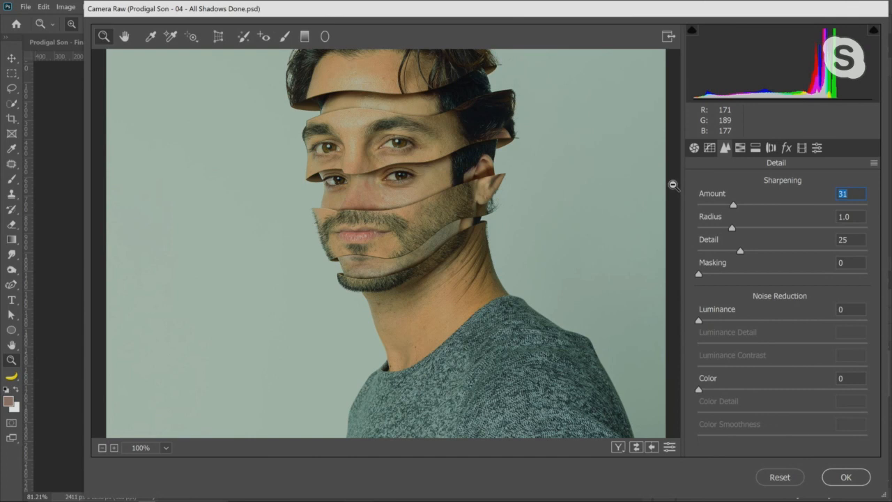
pyautogui.keyDown('alt'); pyautogui.click(700, 278); pyautogui.keyUp('alt')
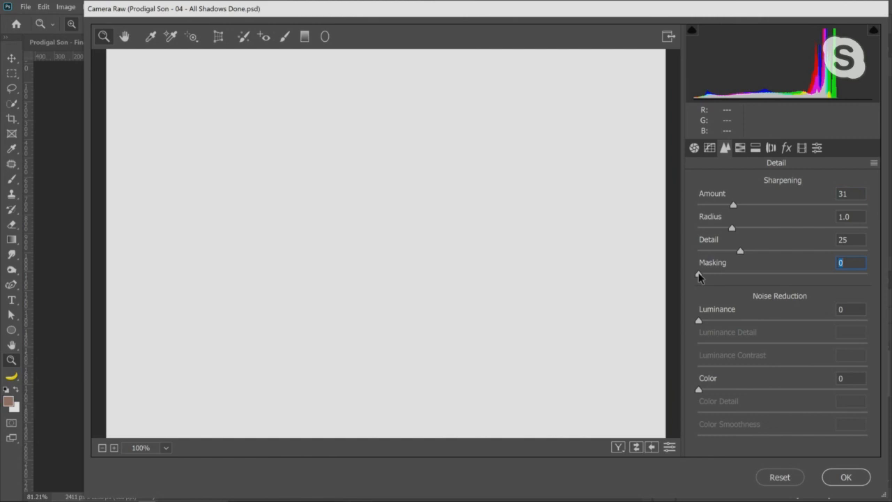
pyautogui.moveTo(700, 278); pyautogui.dragTo(739, 276)
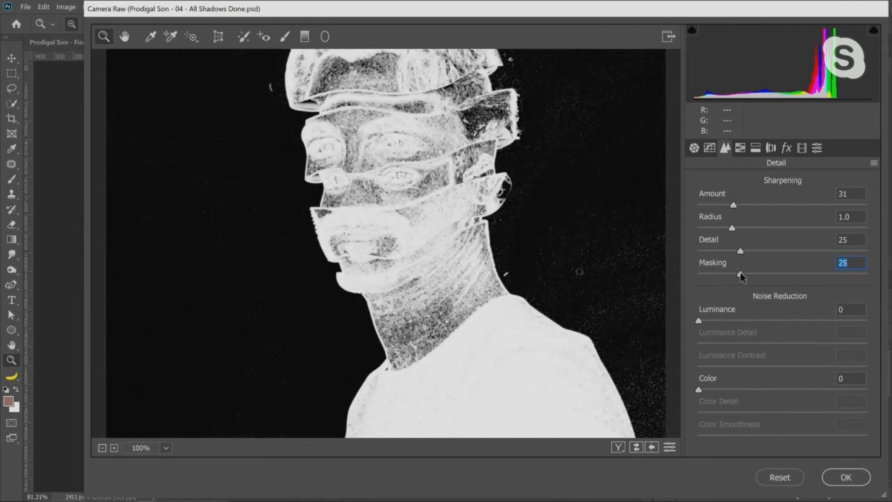
pyautogui.moveTo(739, 276); pyautogui.dragTo(745, 275)
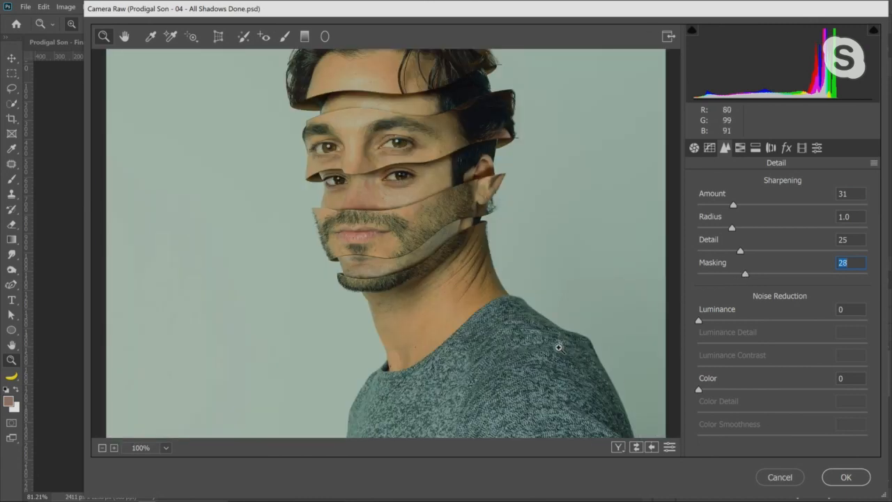
pyautogui.click(669, 449)
pyautogui.click(669, 450)
# Step: Add a Highlight Priority post-crop vignette with an amount of -32
pyautogui.rightClick(347, 277)
pyautogui.click(351, 332)
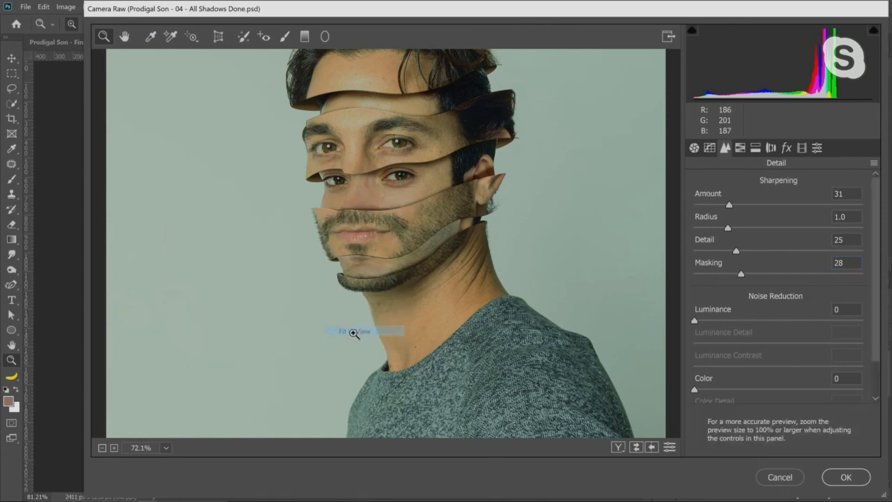
pyautogui.click(786, 148)
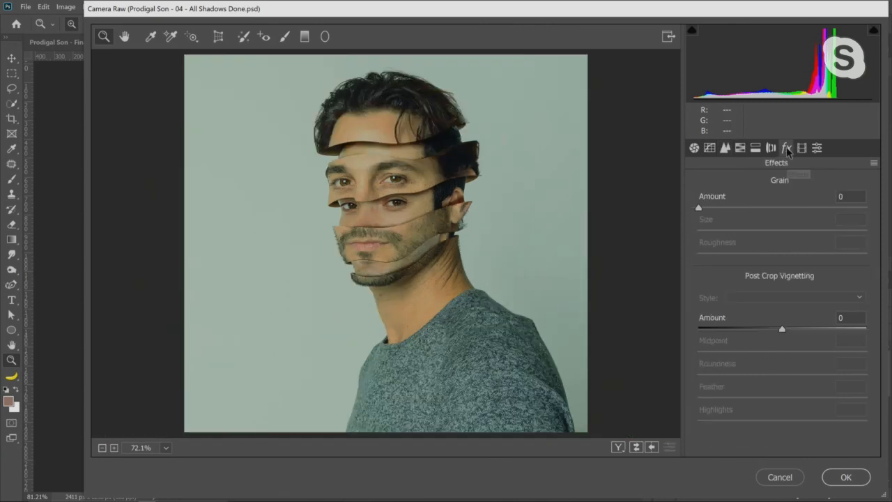
pyautogui.moveTo(780, 328); pyautogui.dragTo(755, 334)
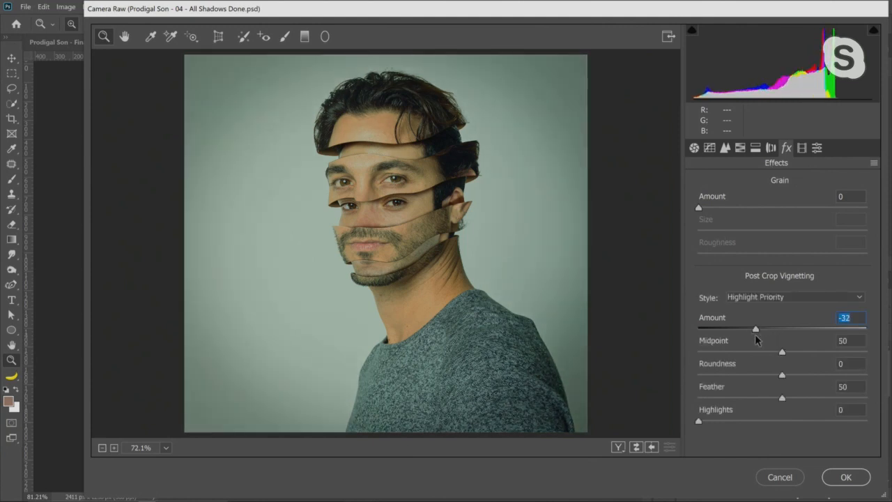
# Step: Set the grain amount to 8, check the whole image, and apply the Camera Raw Filter to Final Adjustments
pyautogui.click(416, 171)
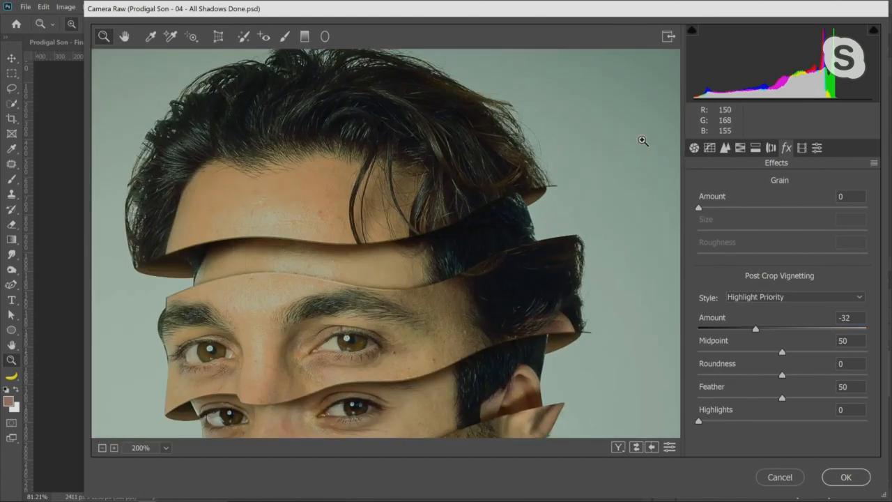
pyautogui.click(641, 141)
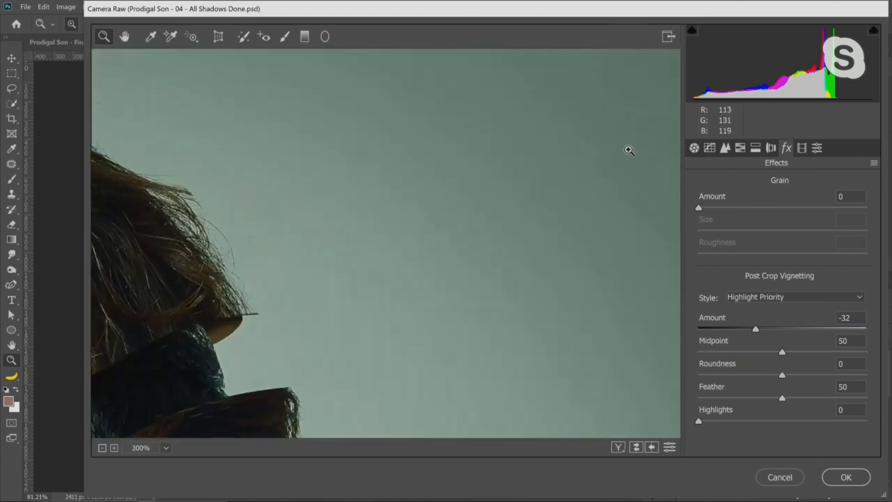
pyautogui.scroll(-3, 325, 320)
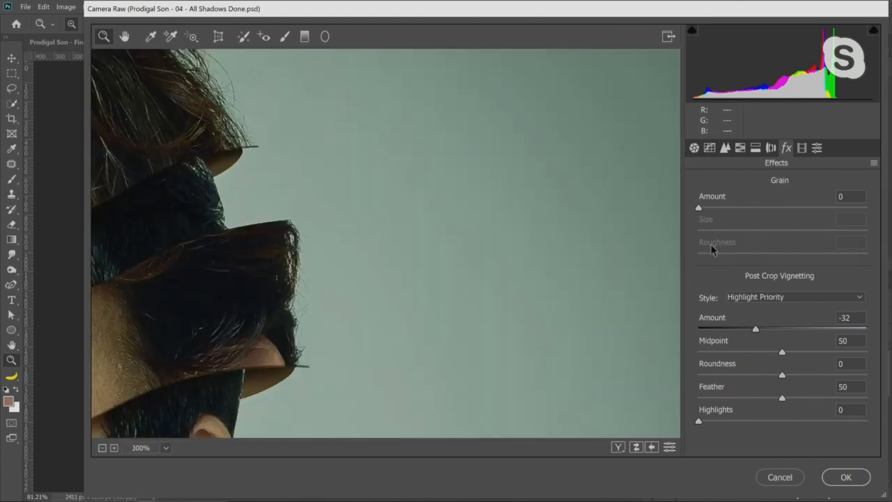
pyautogui.click(701, 207)
pyautogui.moveTo(705, 207); pyautogui.dragTo(711, 210)
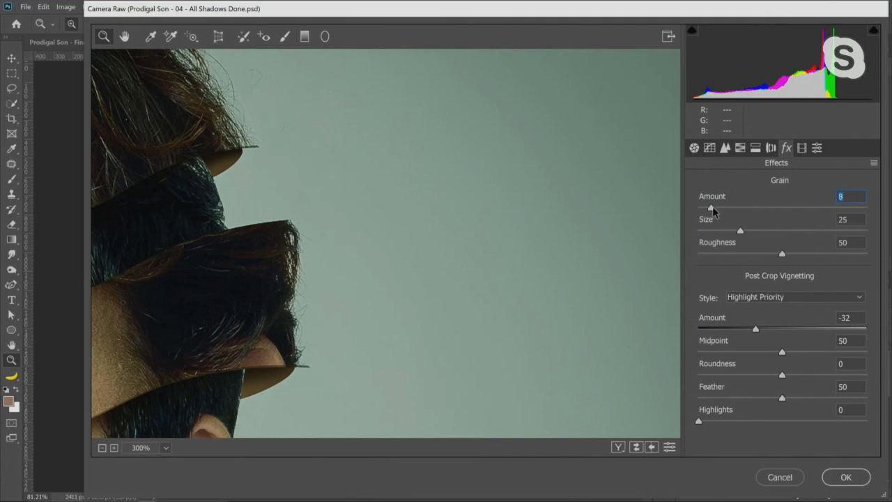
pyautogui.rightClick(527, 248)
pyautogui.click(546, 240)
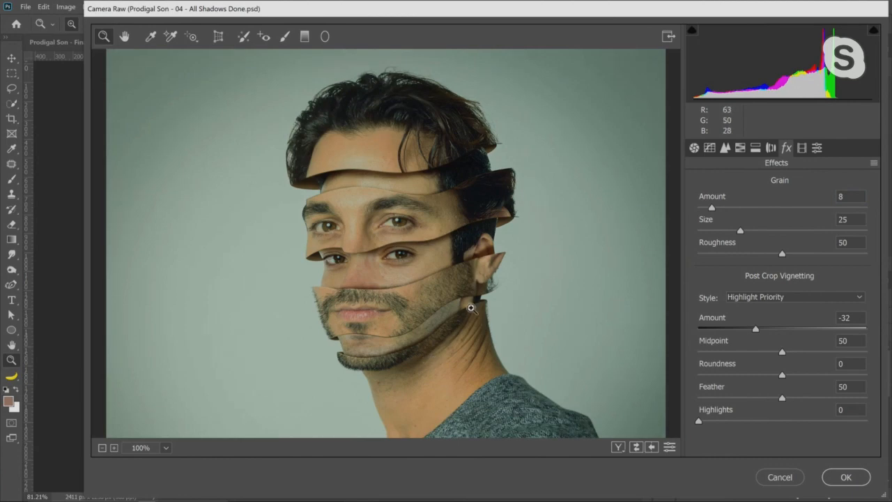
pyautogui.rightClick(475, 293)
pyautogui.click(496, 353)
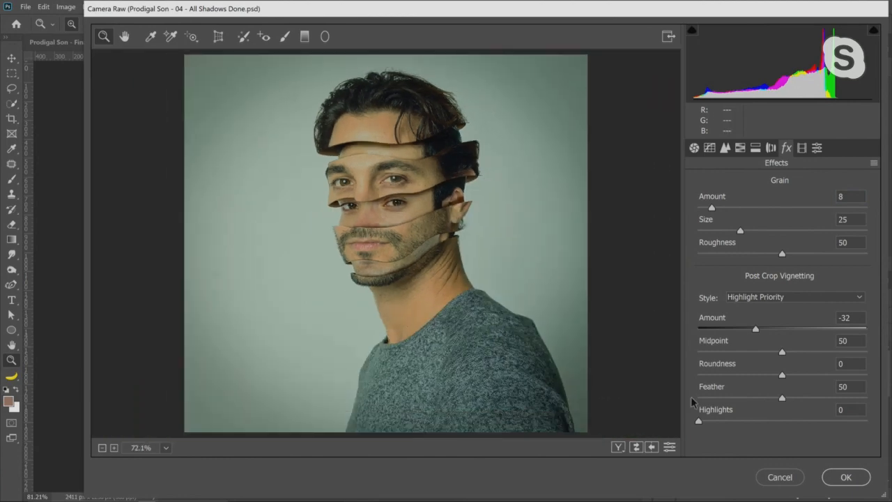
pyautogui.click(845, 478)
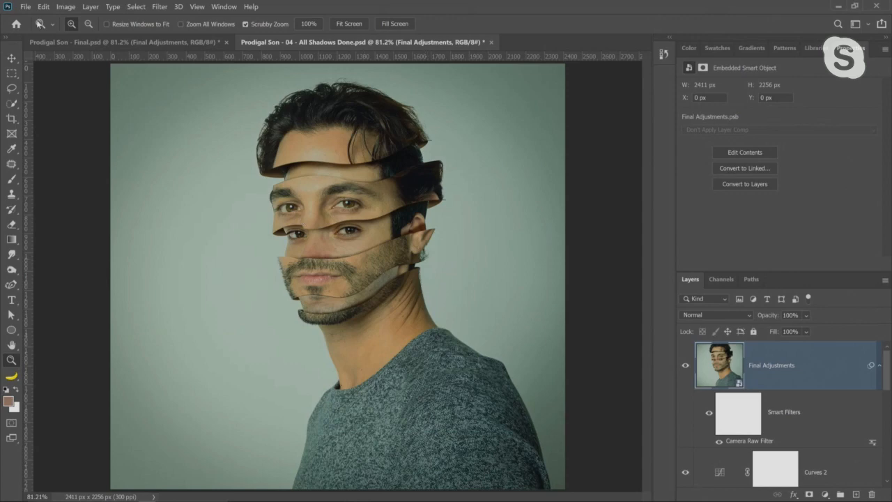
# Step: Open the Prodigal Son - Final document and compare it with Prodigal Son - 04 - All Shadows Done
pyautogui.click(43, 6)
pyautogui.click(33, 28)
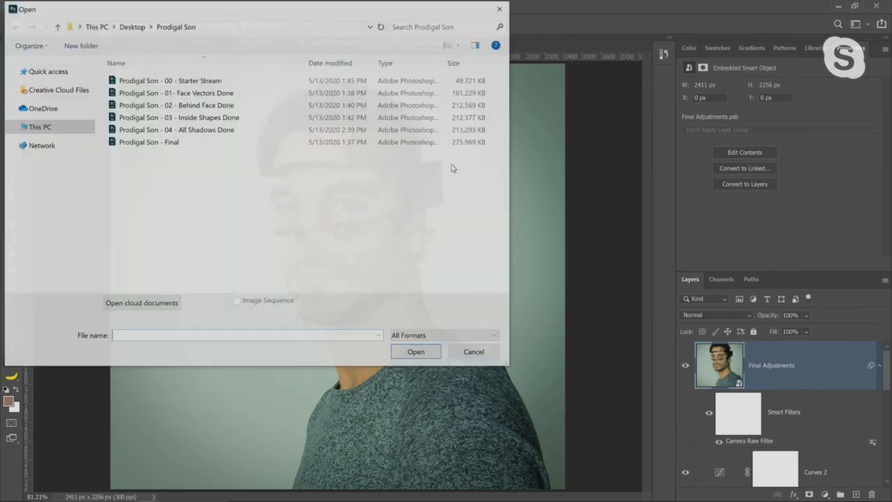
pyautogui.doubleClick(200, 143)
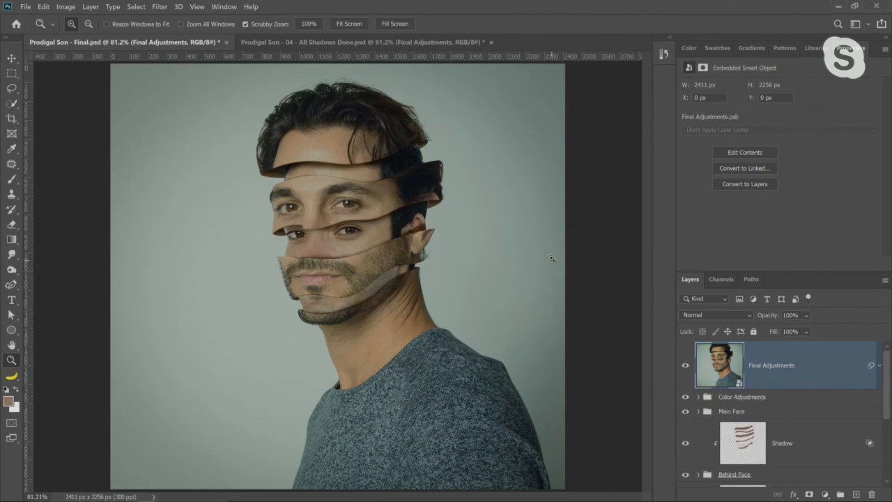
pyautogui.click(356, 42)
pyautogui.hotkey('ctrl', 'Tab')
pyautogui.hotkey('ctrl', 'Tab')
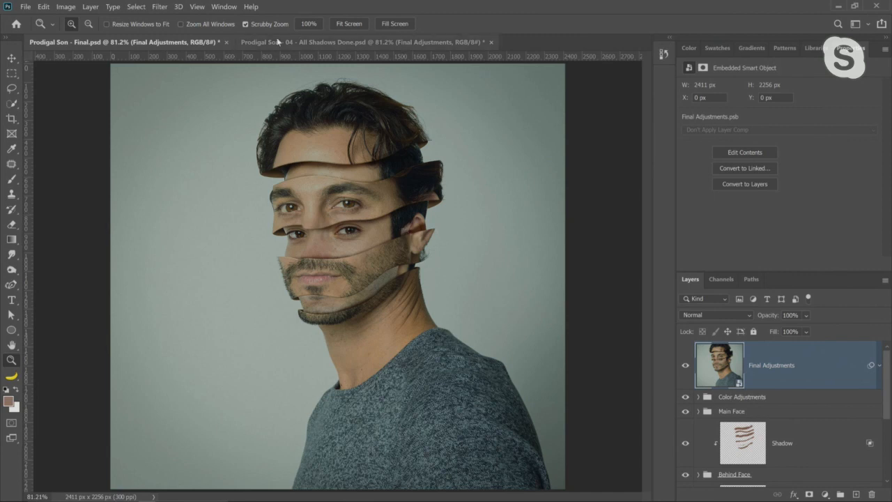
pyautogui.click(171, 43)
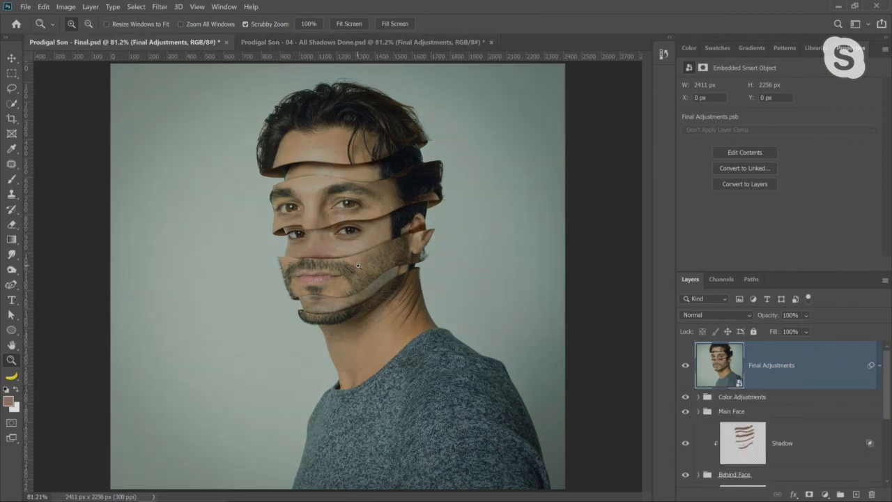